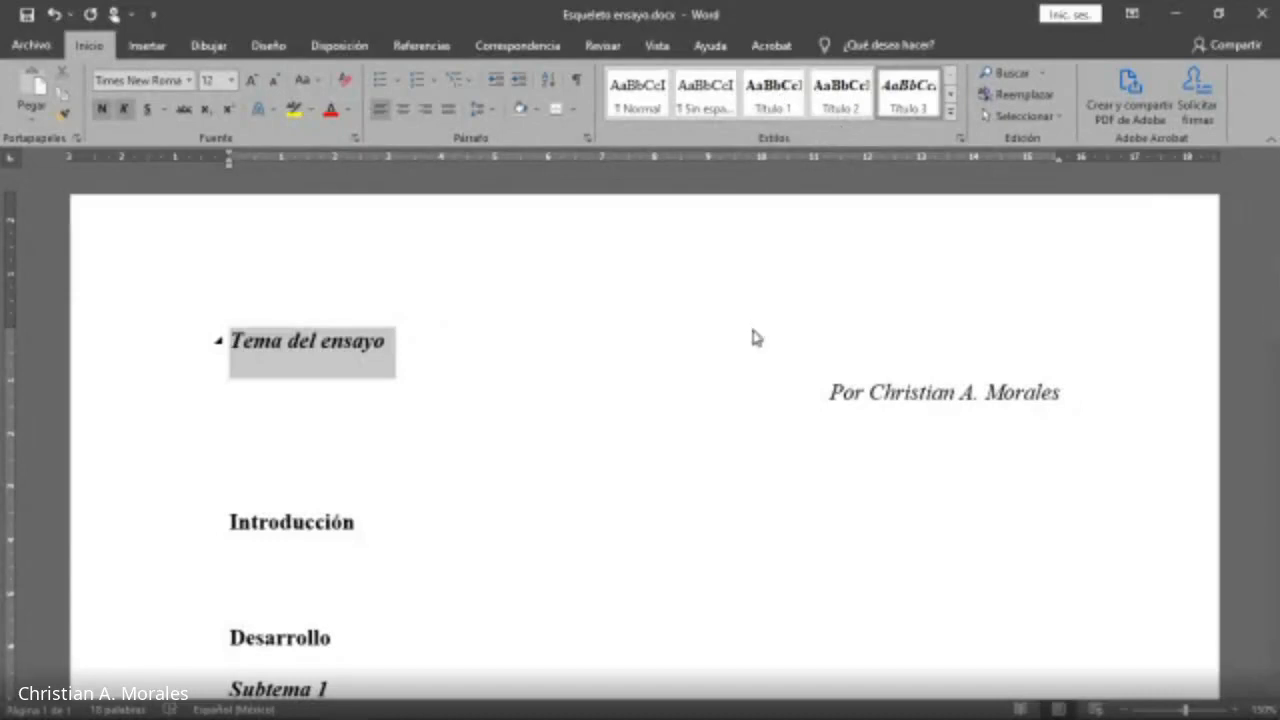
# Center the essay title line and save the document.
pyautogui.click(507, 392)
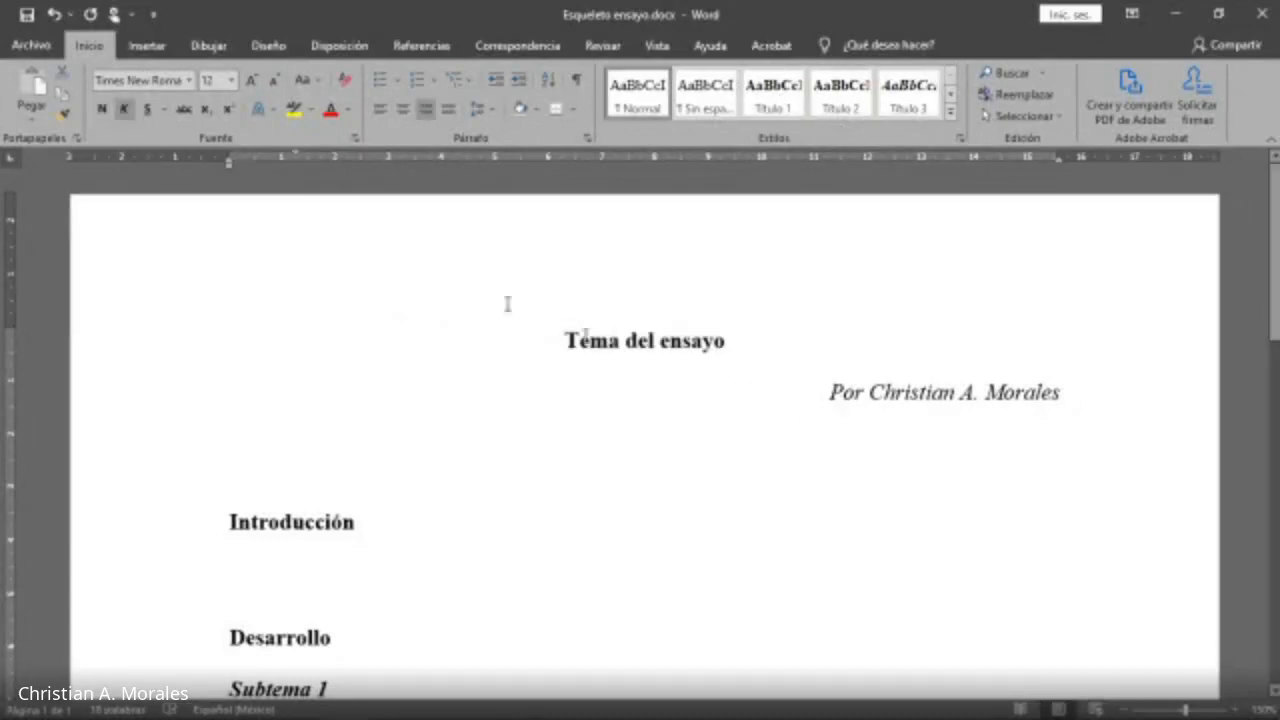
pyautogui.click(27, 16)
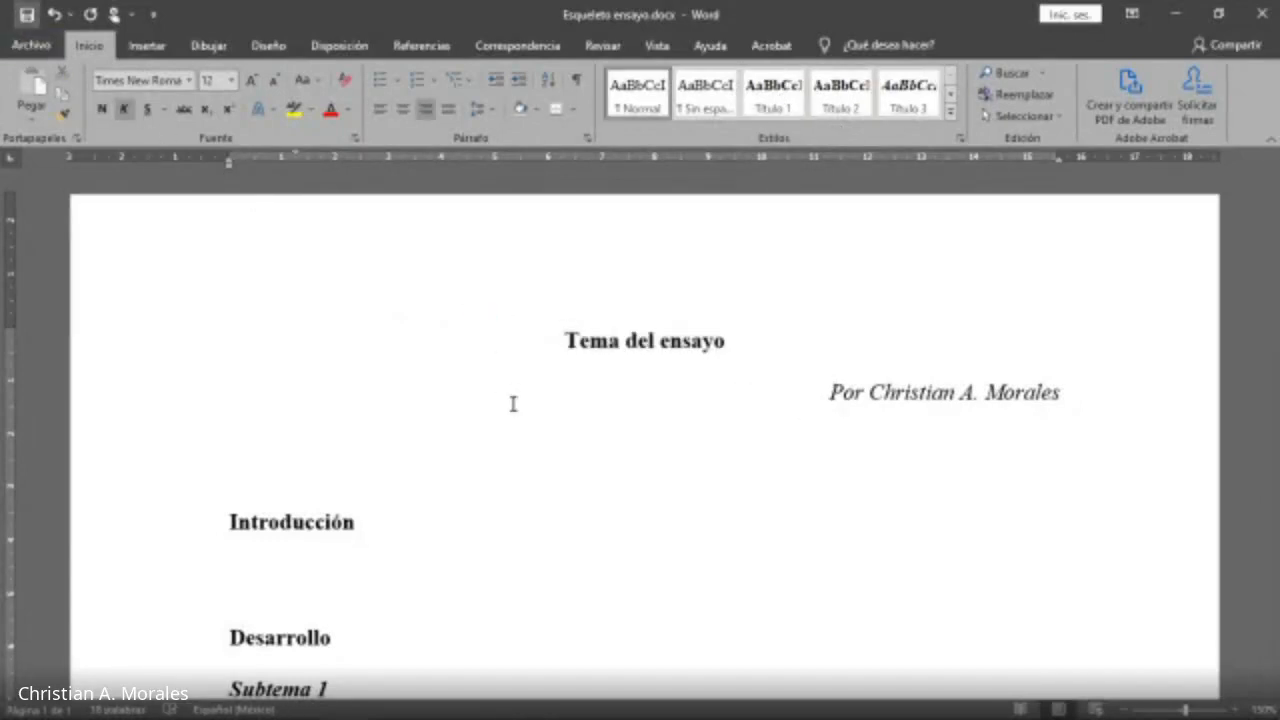
# Inspect the heading styles applied to the title, the section headings and the subtopic headings.
pyautogui.moveTo(566, 340); pyautogui.dragTo(743, 331)
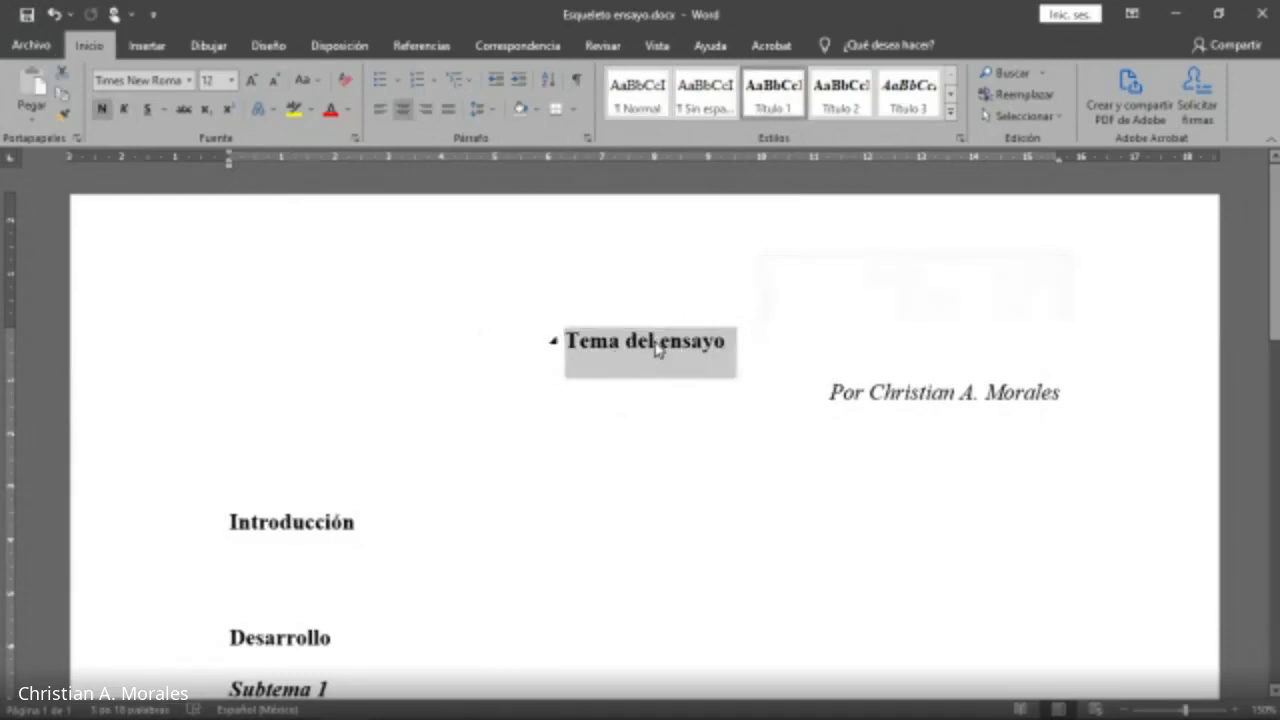
pyautogui.scroll(-2, 371, 520)
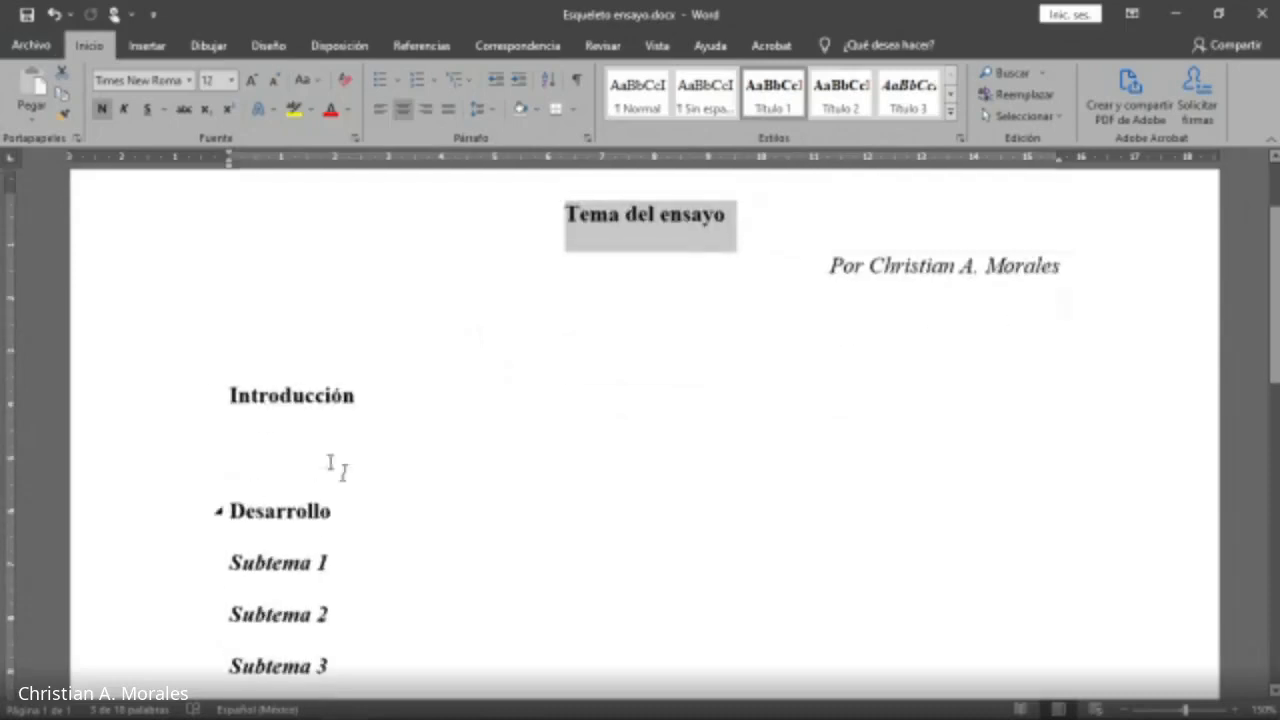
pyautogui.tripleClick(366, 387)
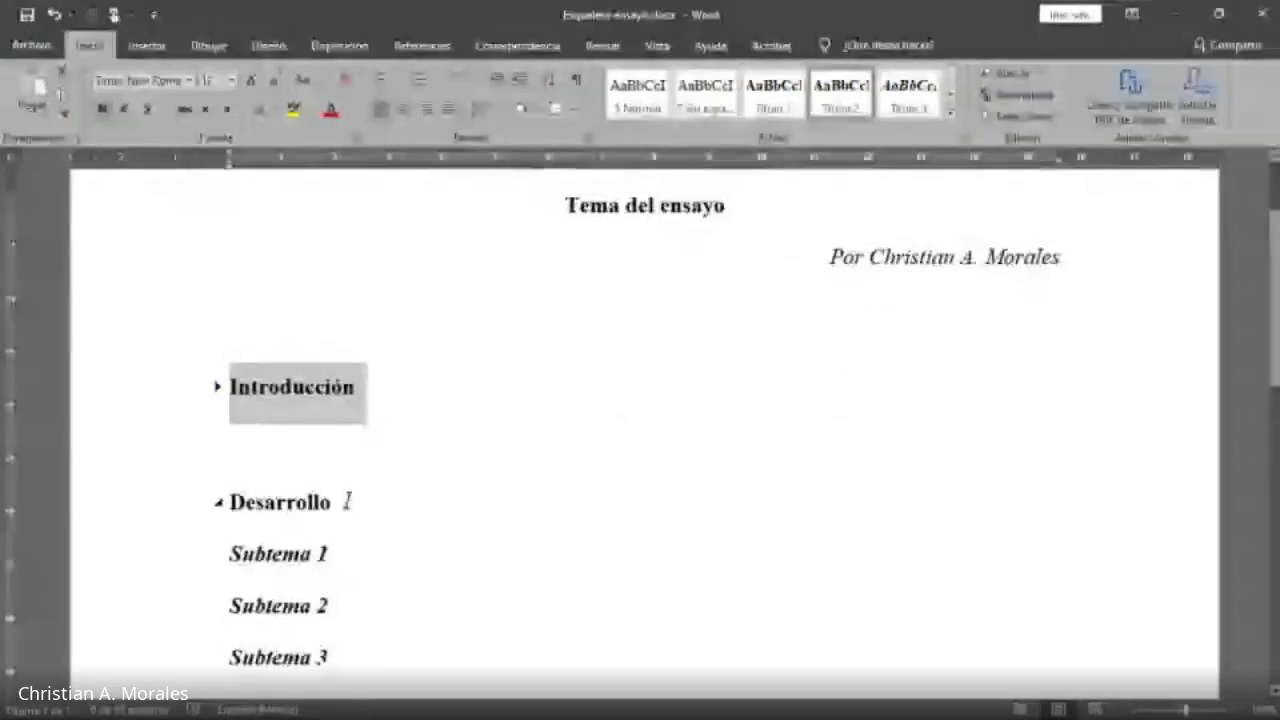
pyautogui.scroll(-2, 347, 501)
pyautogui.moveTo(257, 368); pyautogui.dragTo(319, 368)
pyautogui.moveTo(243, 420); pyautogui.dragTo(317, 420)
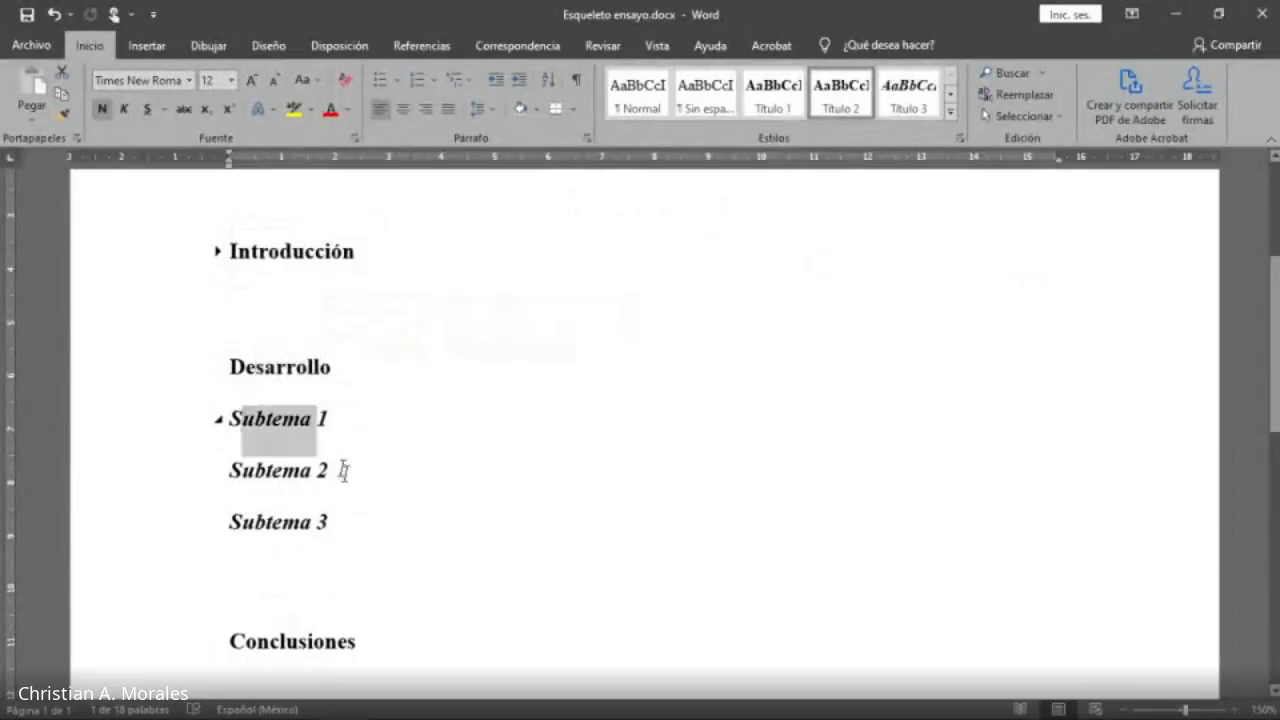
pyautogui.moveTo(343, 470); pyautogui.dragTo(357, 523)
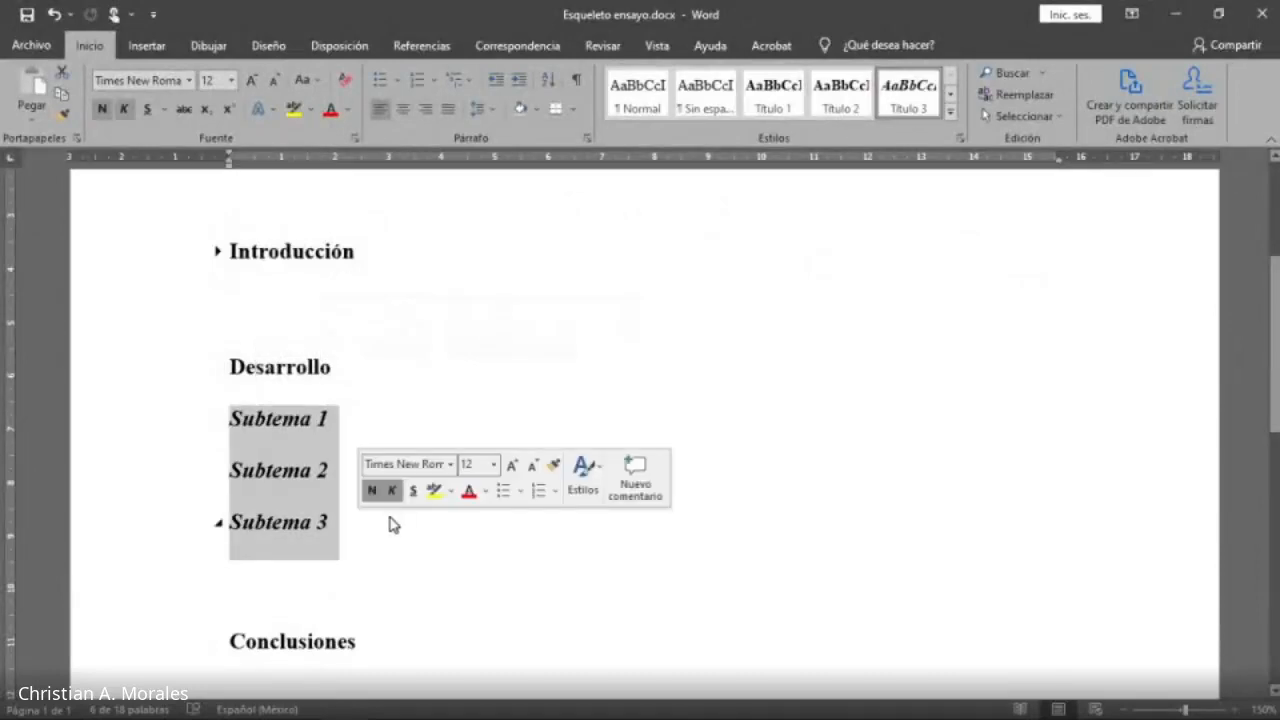
pyautogui.scroll(-5, 391, 520)
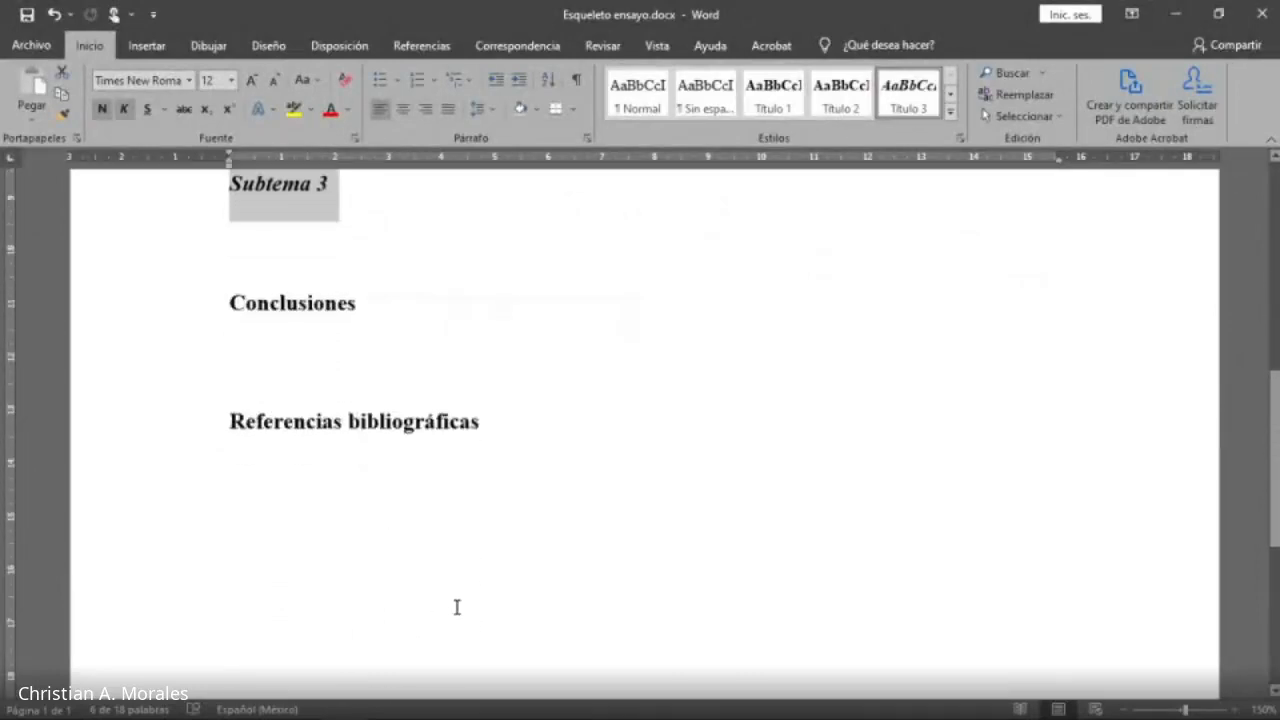
pyautogui.scroll(9, 457, 607)
pyautogui.scroll(-4, 458, 605)
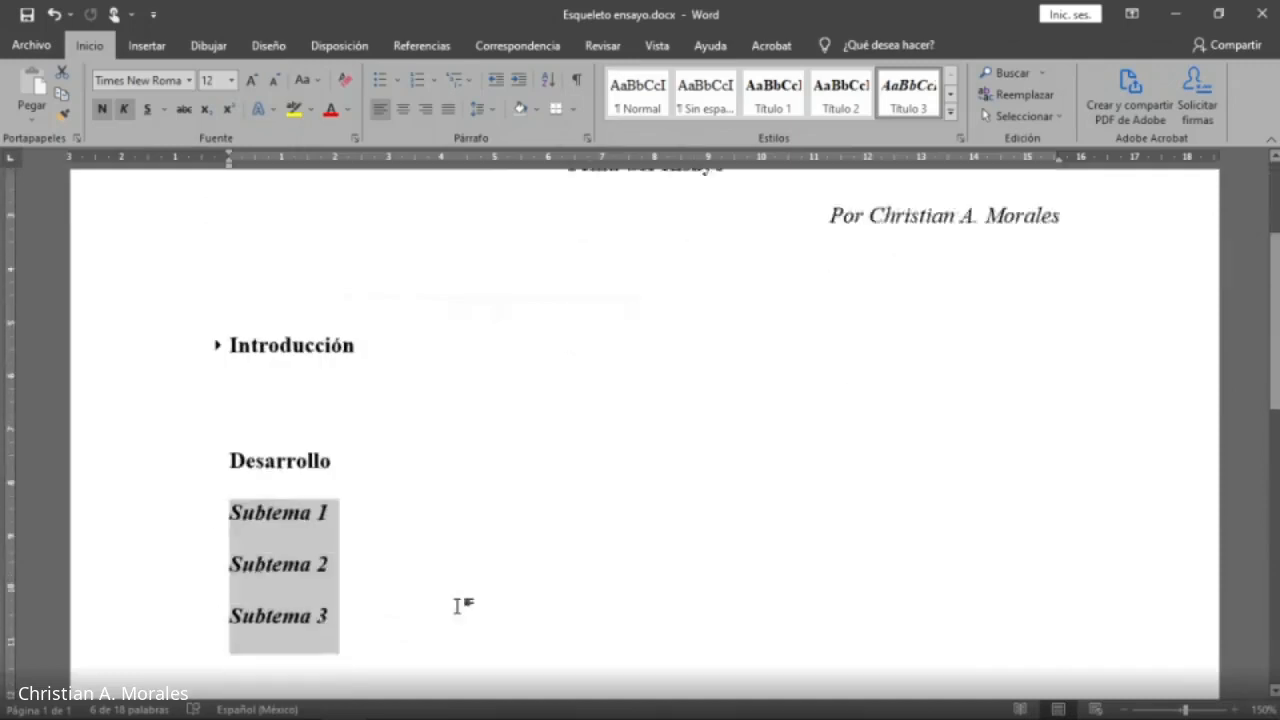
pyautogui.click(306, 262)
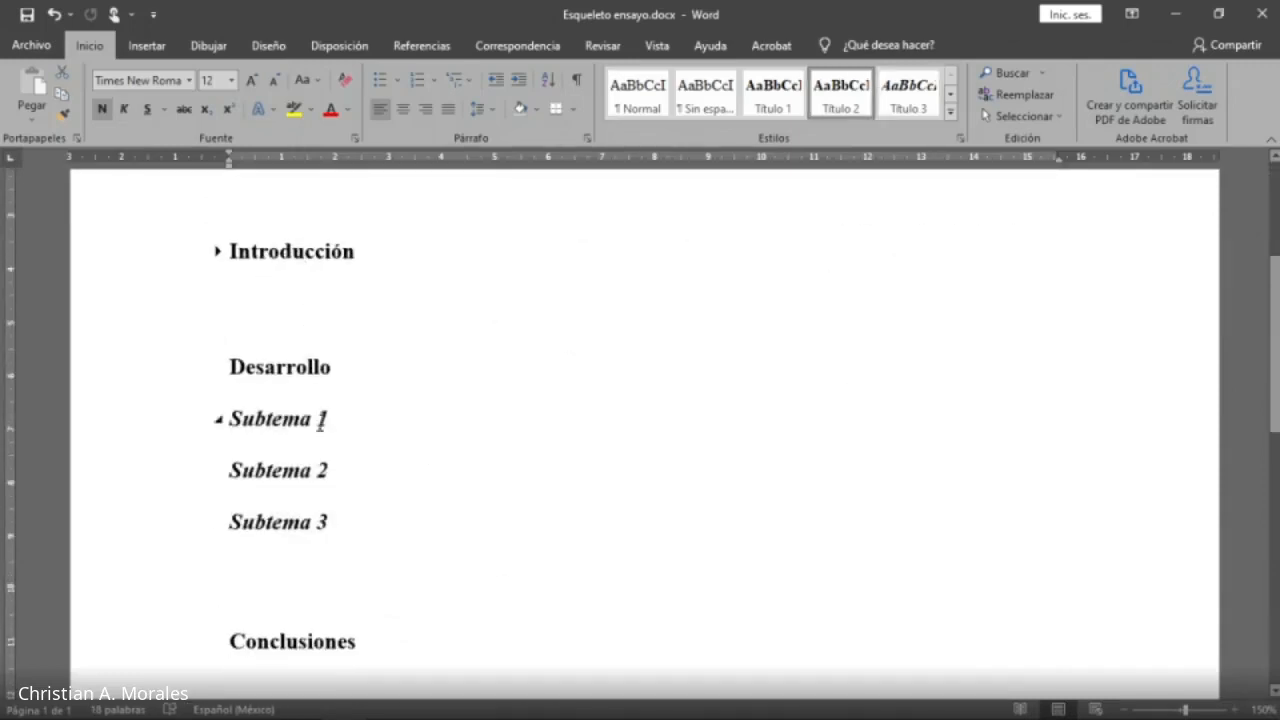
# Insert an empty paragraph after the Desarrollo heading.
pyautogui.scroll(-2, 354, 375)
pyautogui.scroll(2, 344, 358)
pyautogui.click(366, 367)
pyautogui.press('Return')
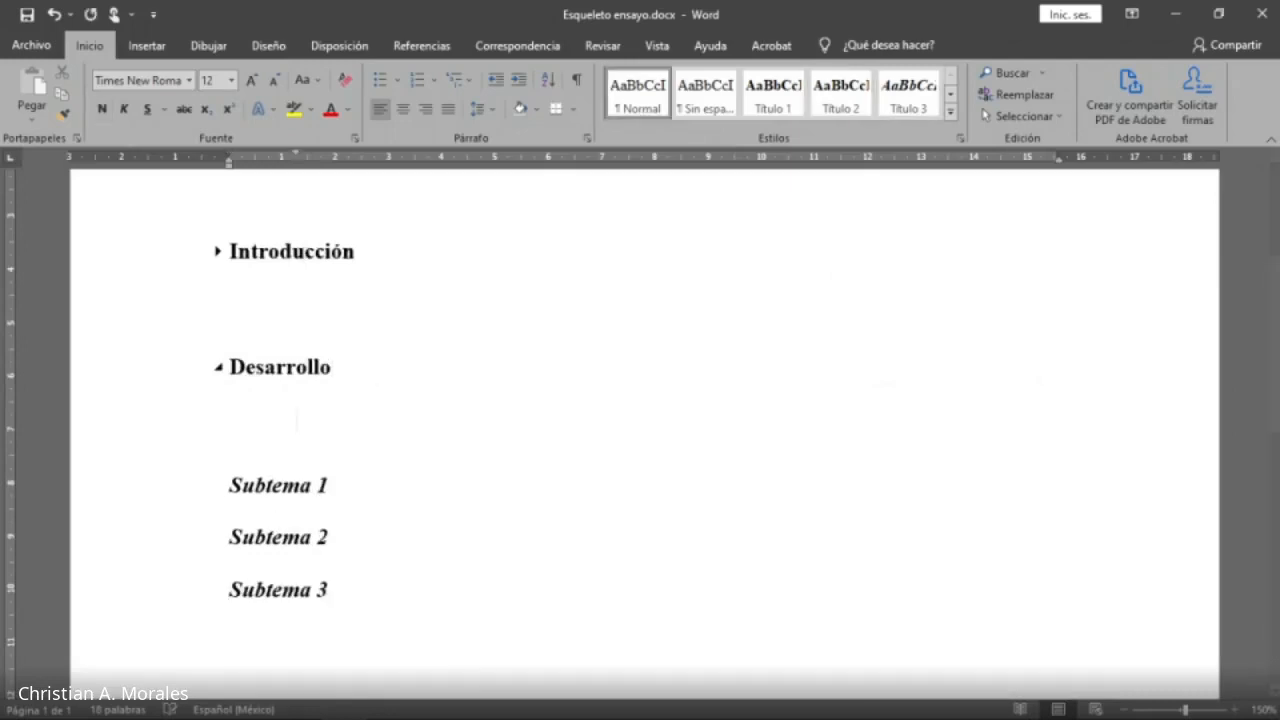
# Open the References citation style list and review the available bibliography styles, keeping APA.
pyautogui.hotkey('ctrl', 'shift', 'q')
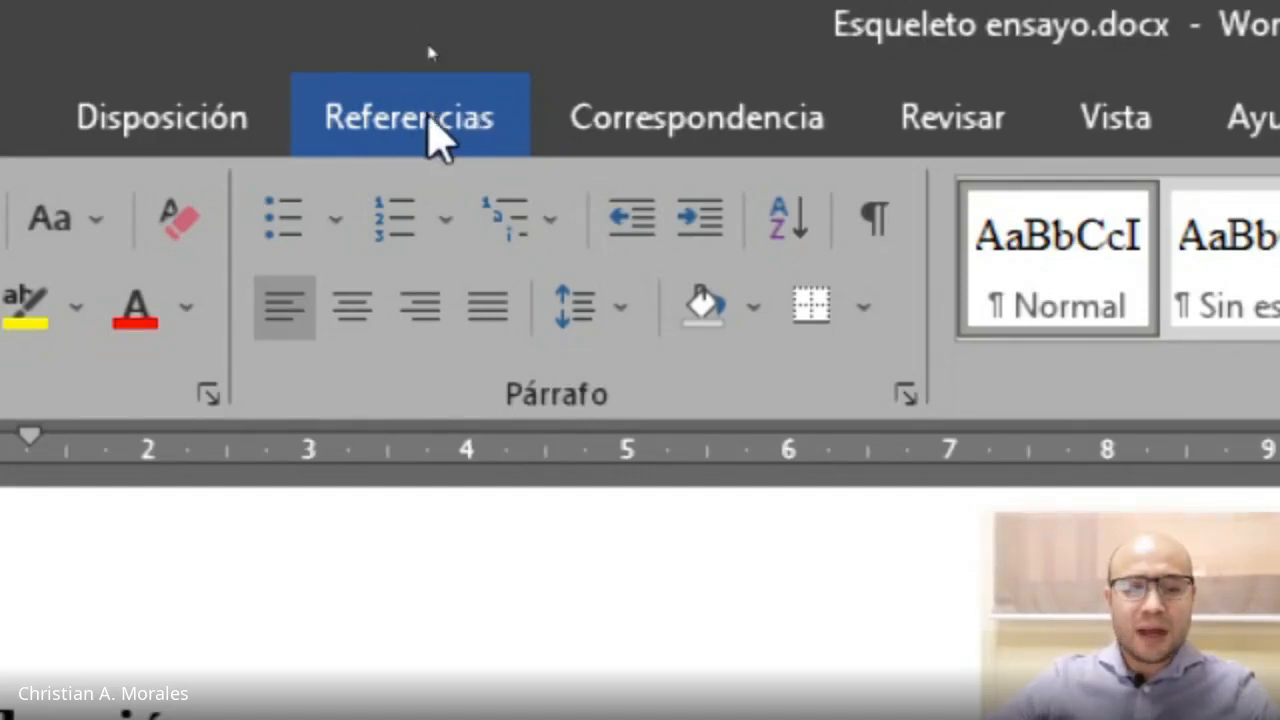
pyautogui.click(428, 116)
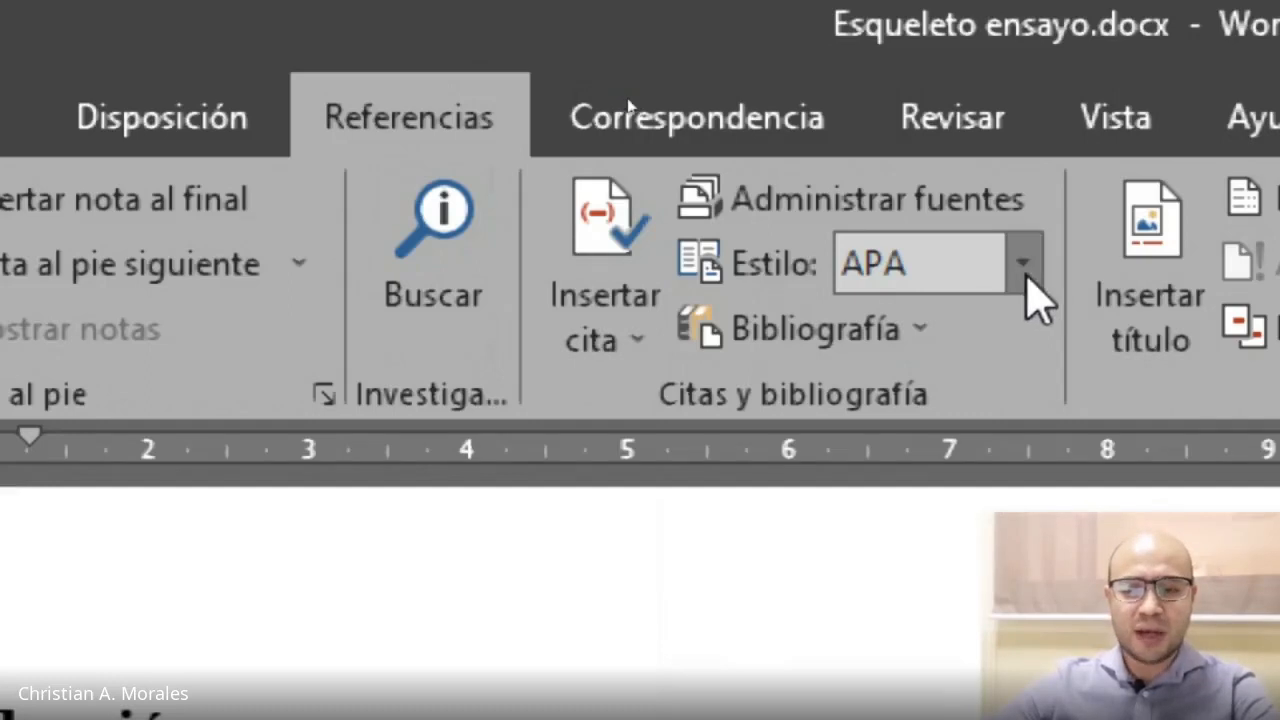
pyautogui.click(1027, 279)
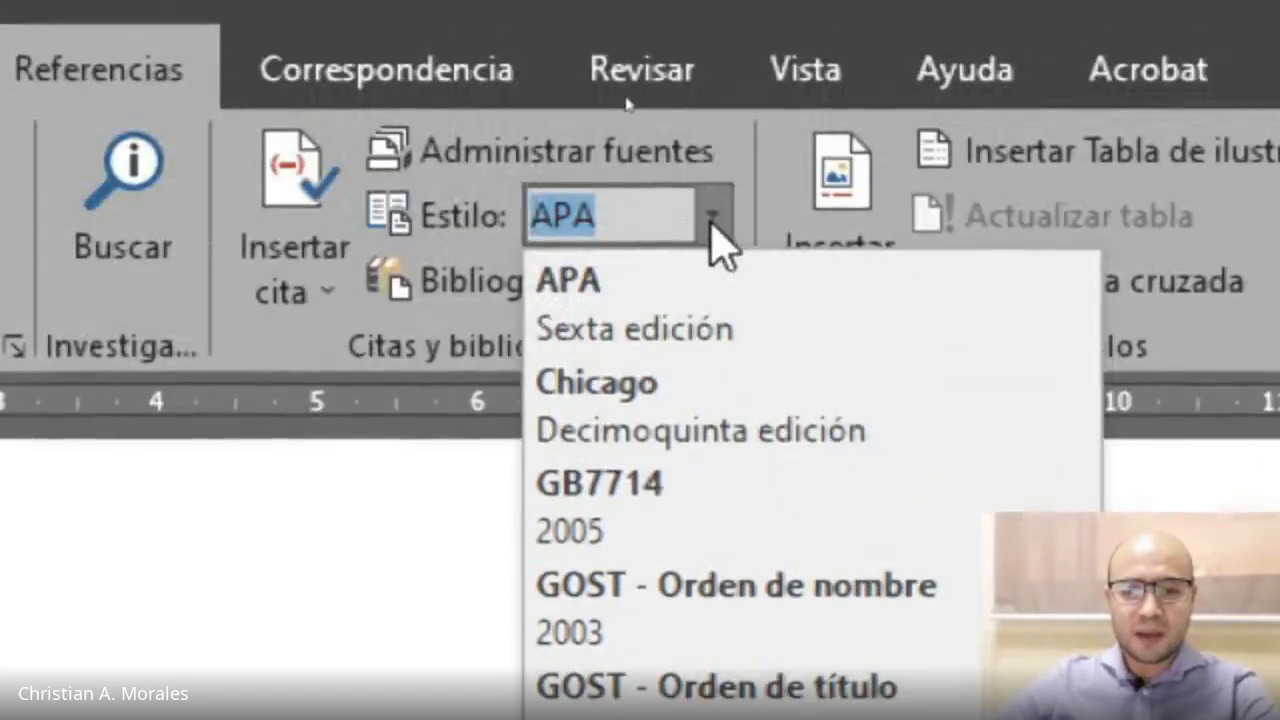
pyautogui.click(712, 83)
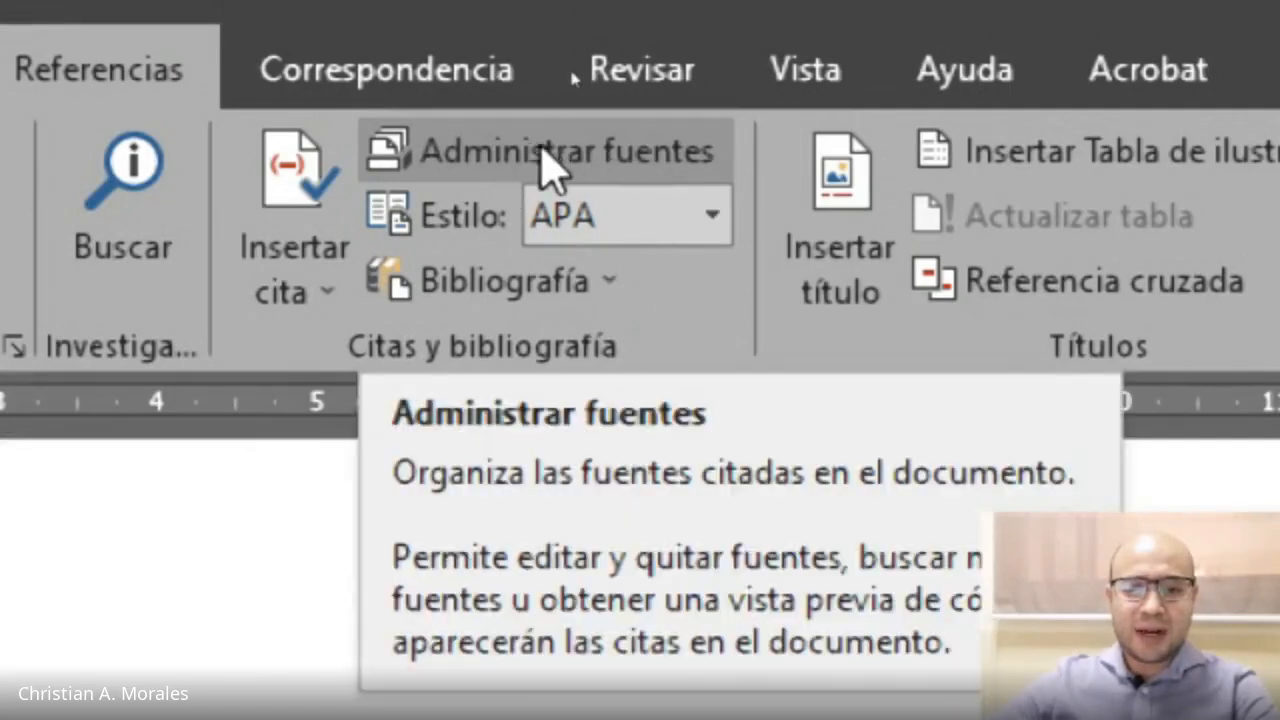
# Open the source manager and start creating a new bibliographic source.
pyautogui.click(545, 150)
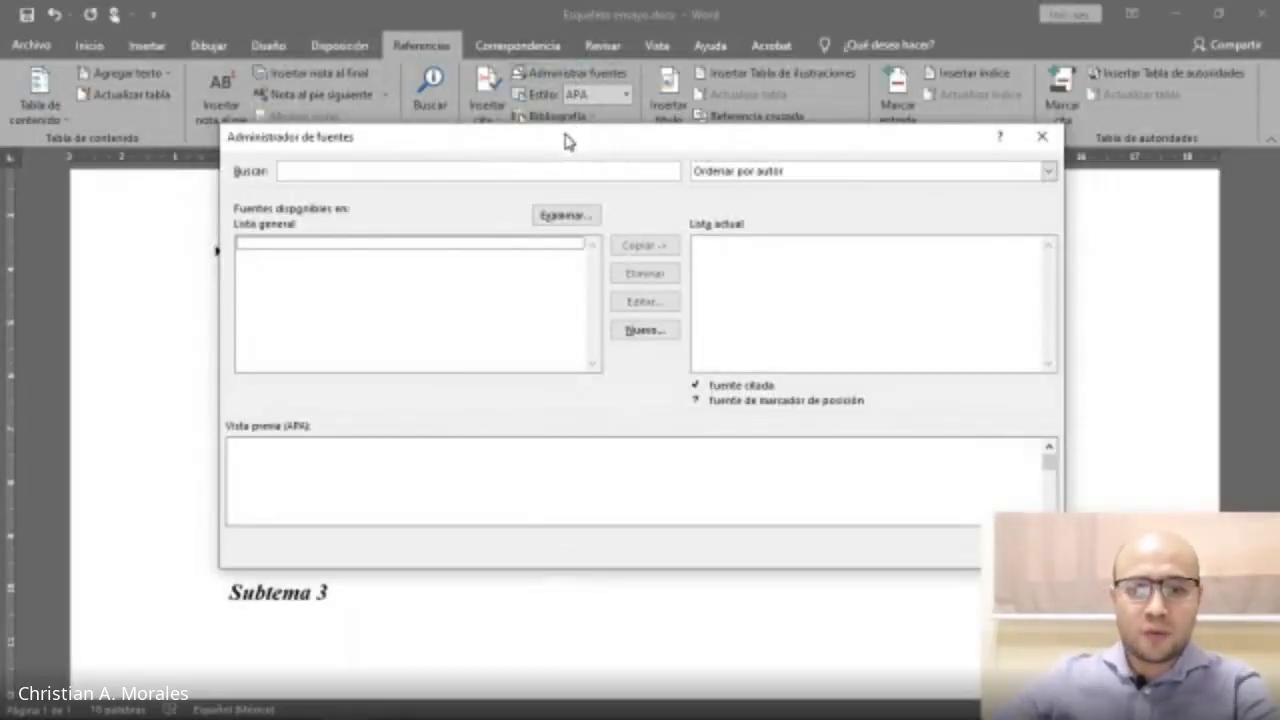
pyautogui.moveTo(563, 137); pyautogui.dragTo(515, 94)
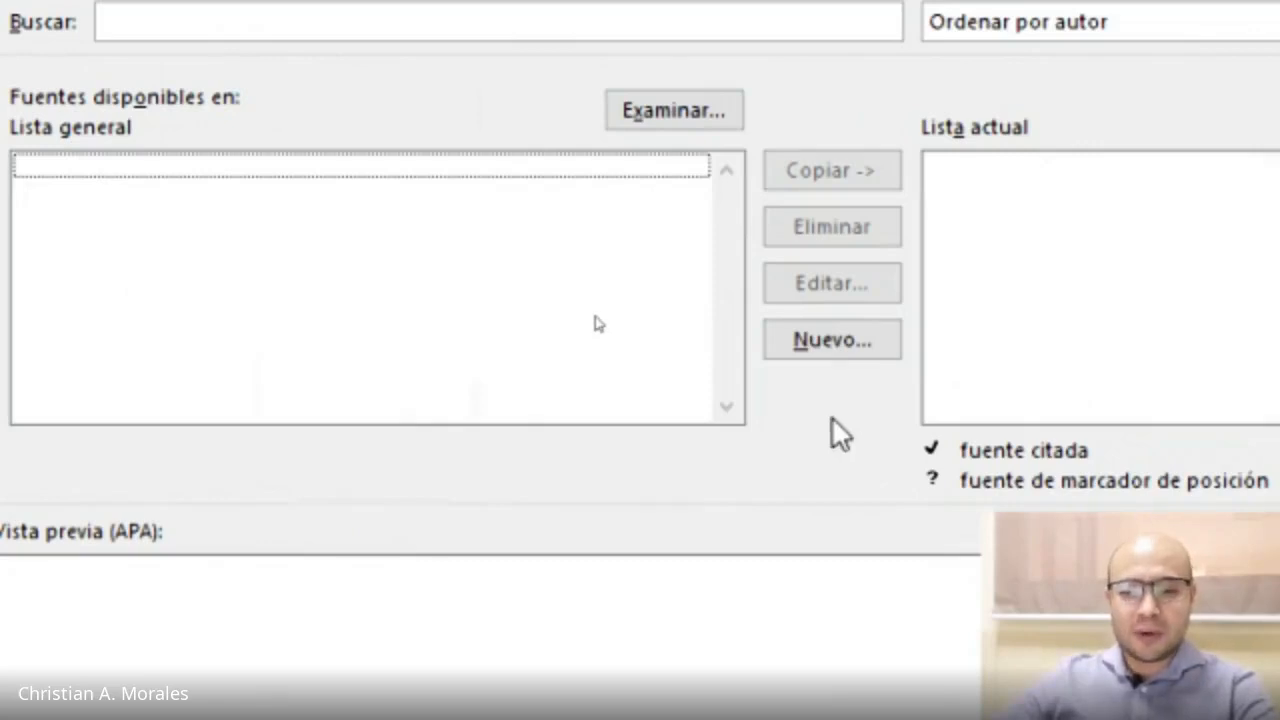
pyautogui.click(857, 346)
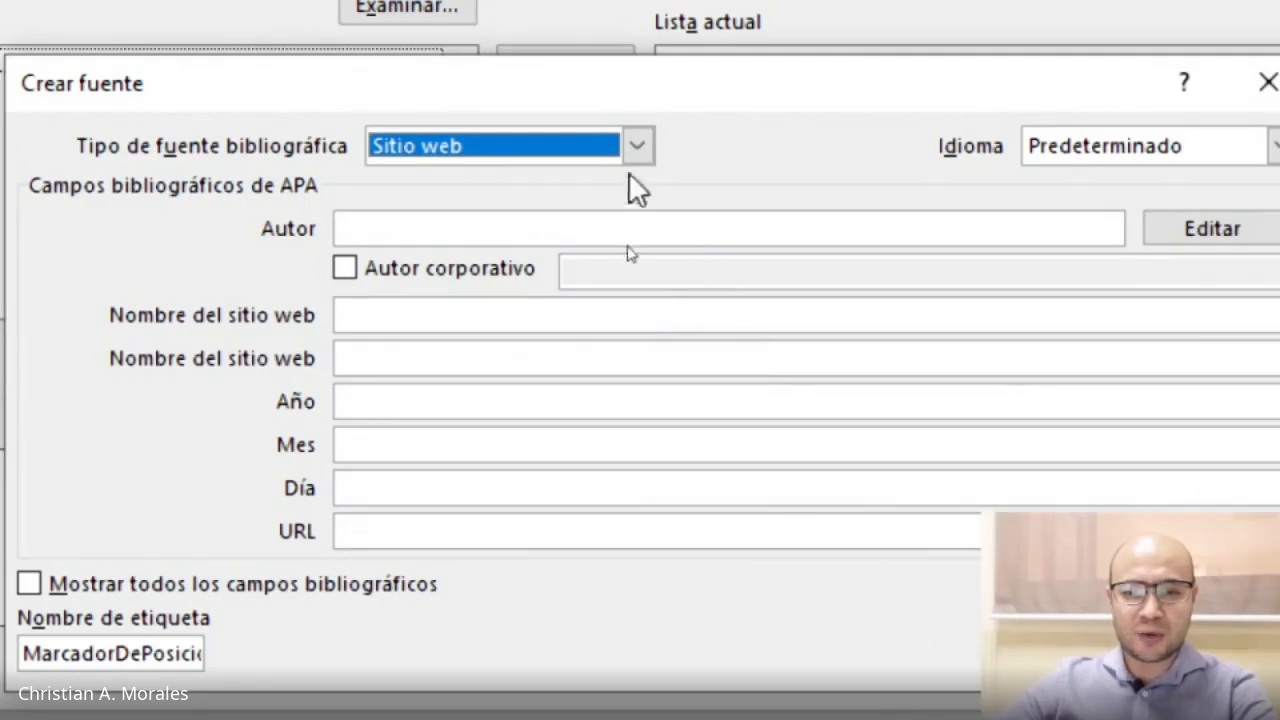
# Set the bibliographic source type to Libro after trying Informe and Artículo de revista.
pyautogui.click(637, 146)
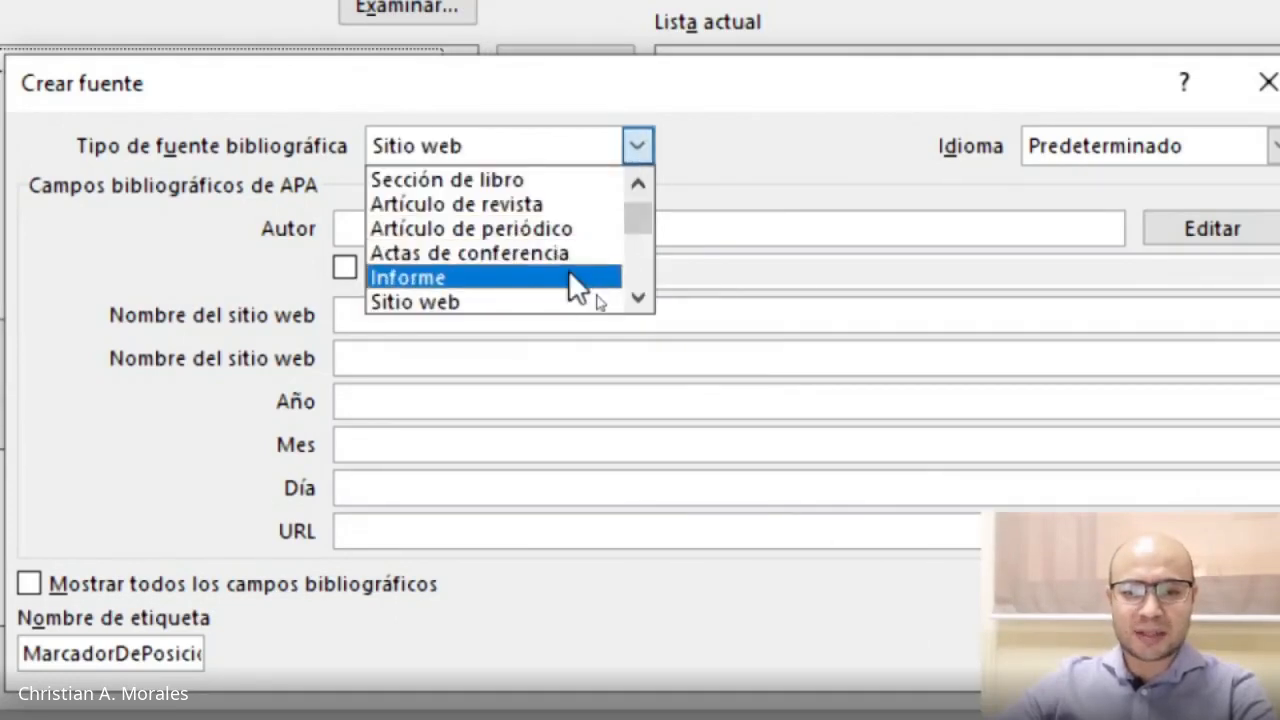
pyautogui.click(580, 280)
pyautogui.click(637, 146)
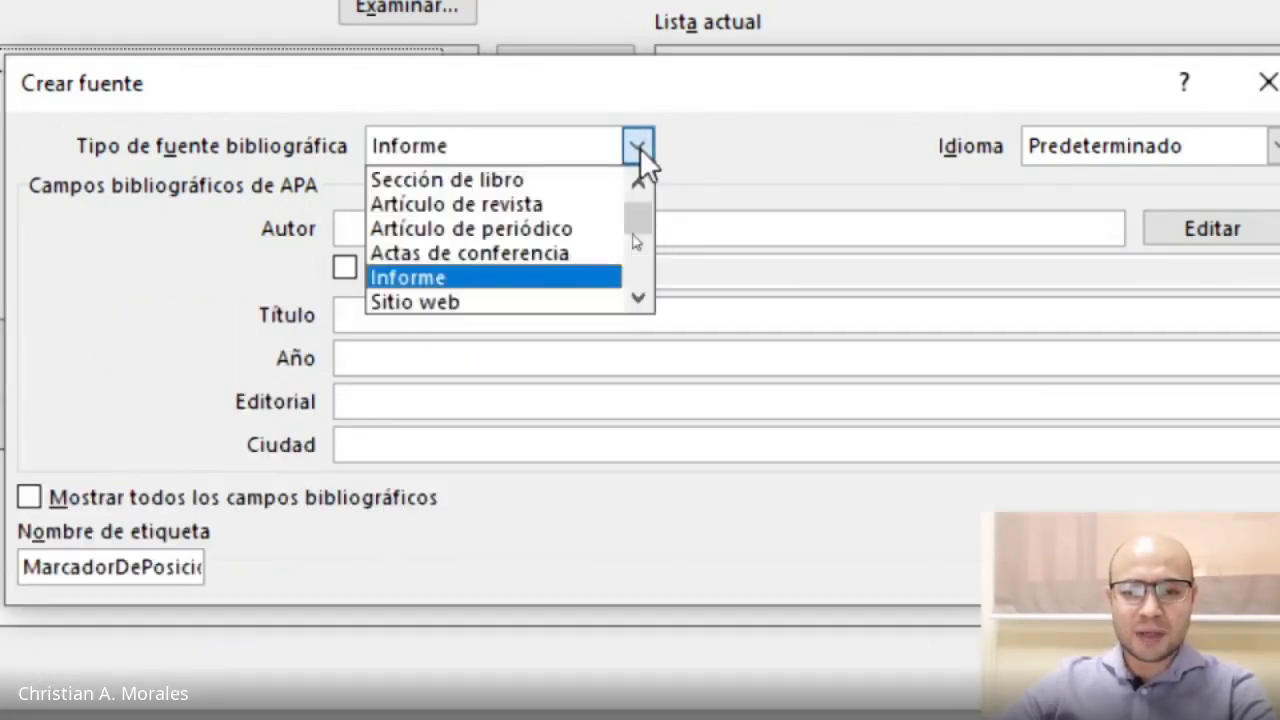
pyautogui.scroll(1, 642, 215)
pyautogui.click(598, 229)
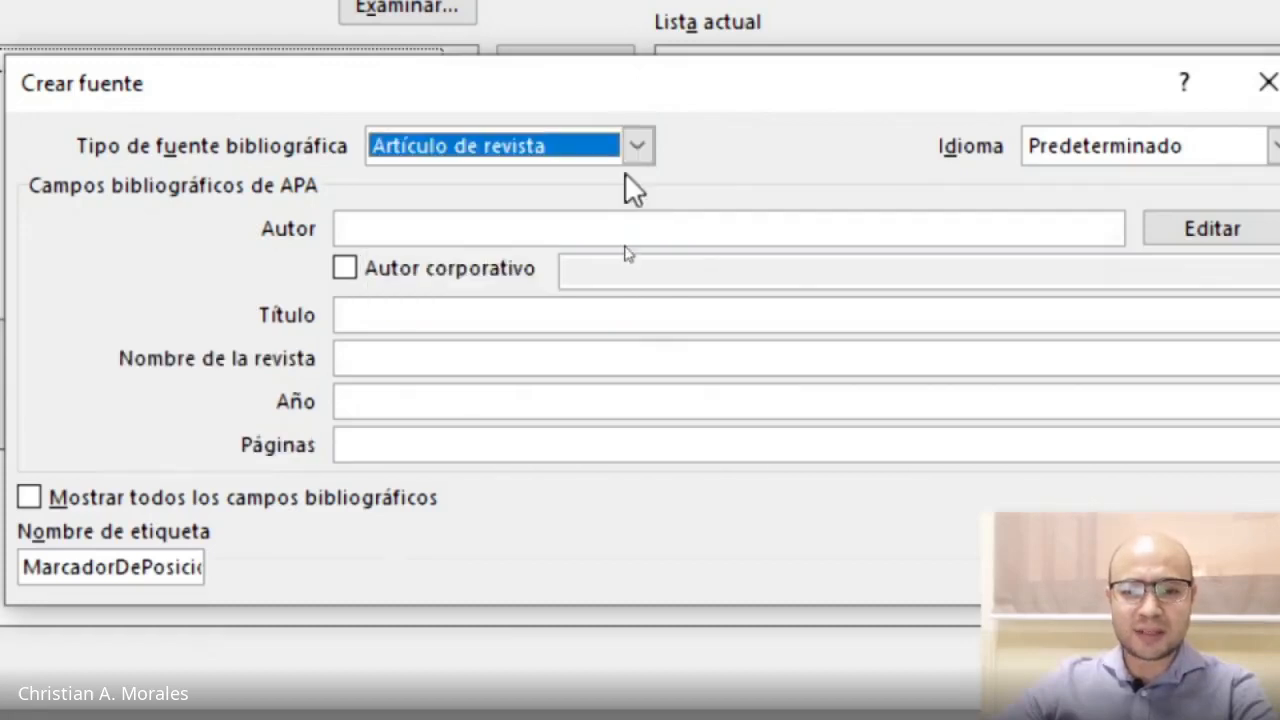
pyautogui.click(637, 146)
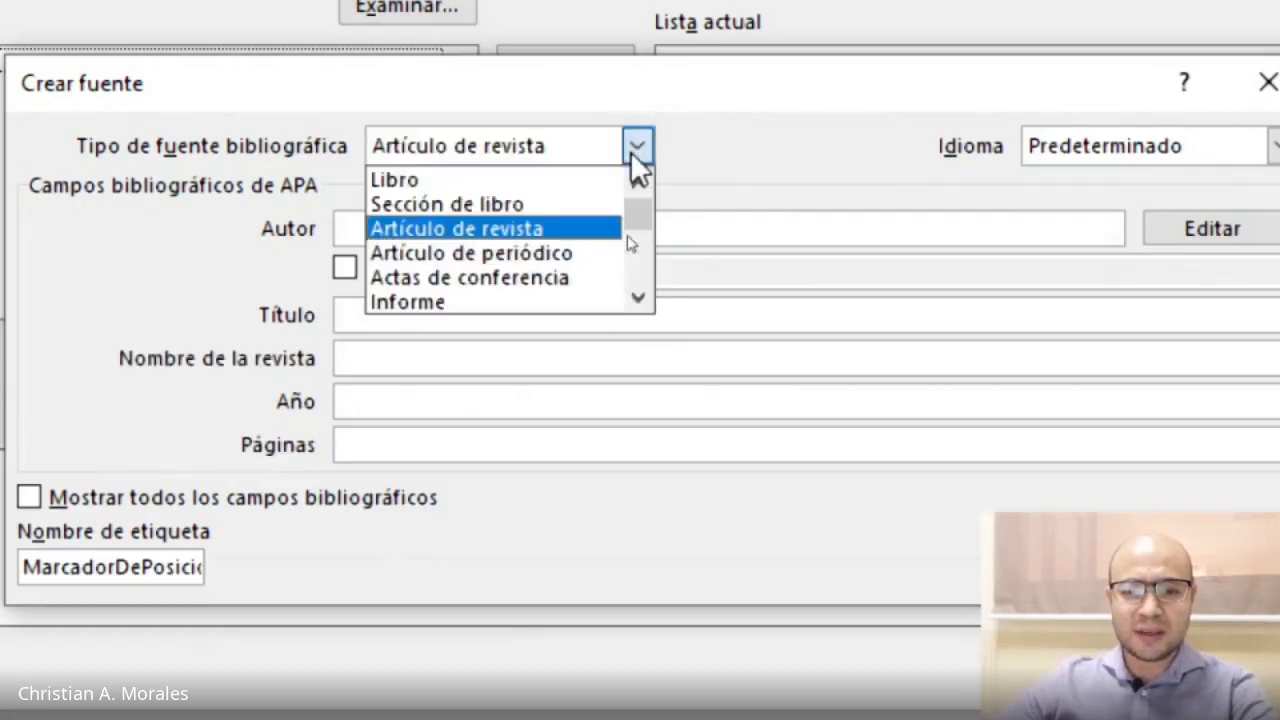
pyautogui.click(529, 180)
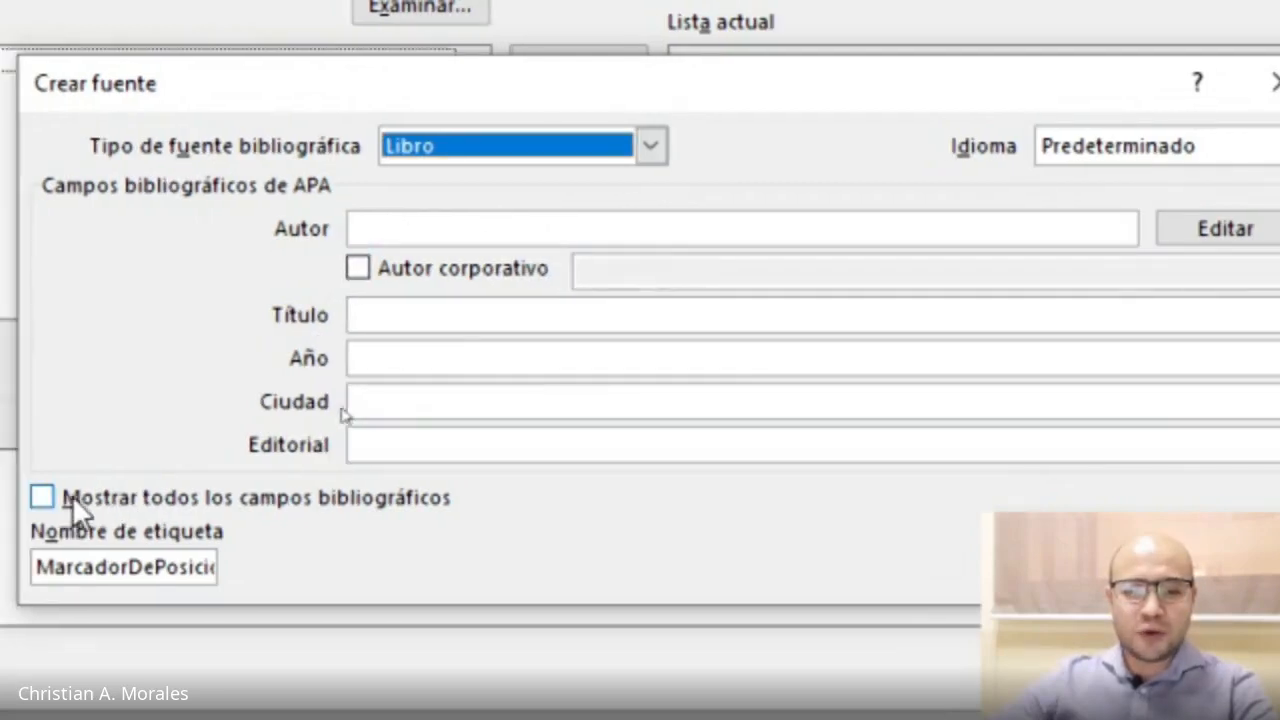
# Toggle the display of all bibliographic fields on and off again.
pyautogui.click(46, 498)
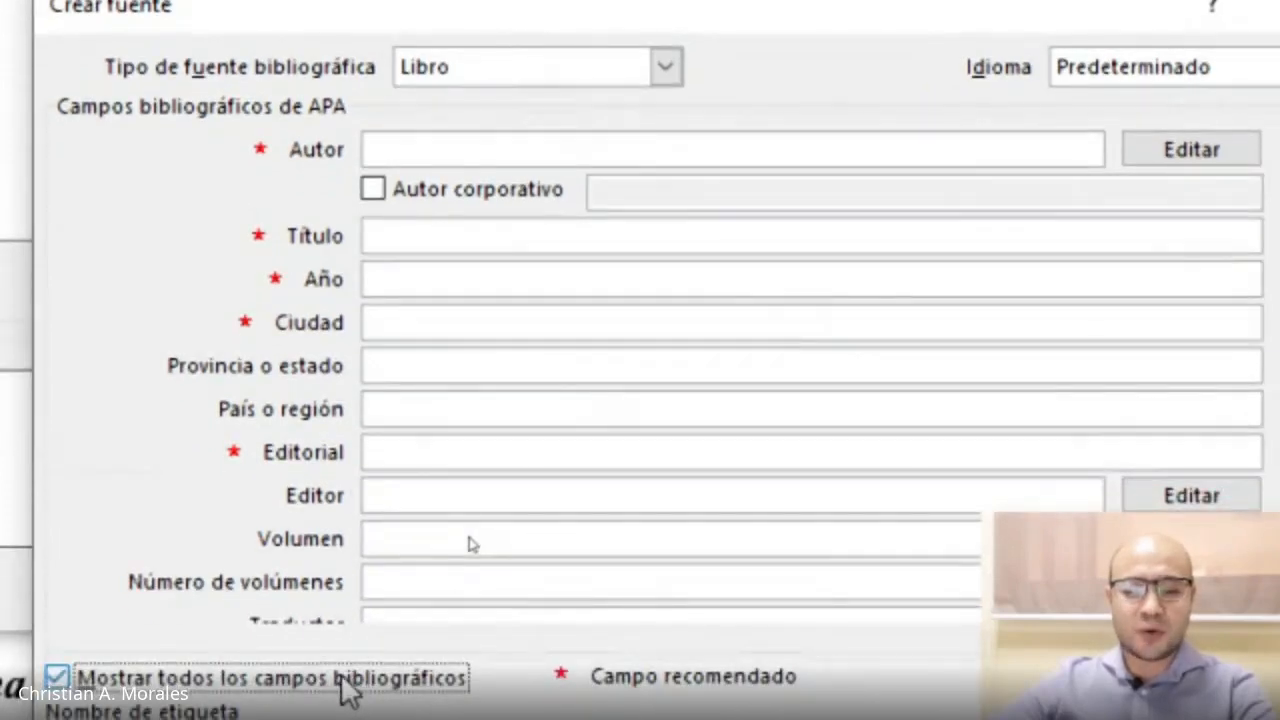
pyautogui.click(86, 677)
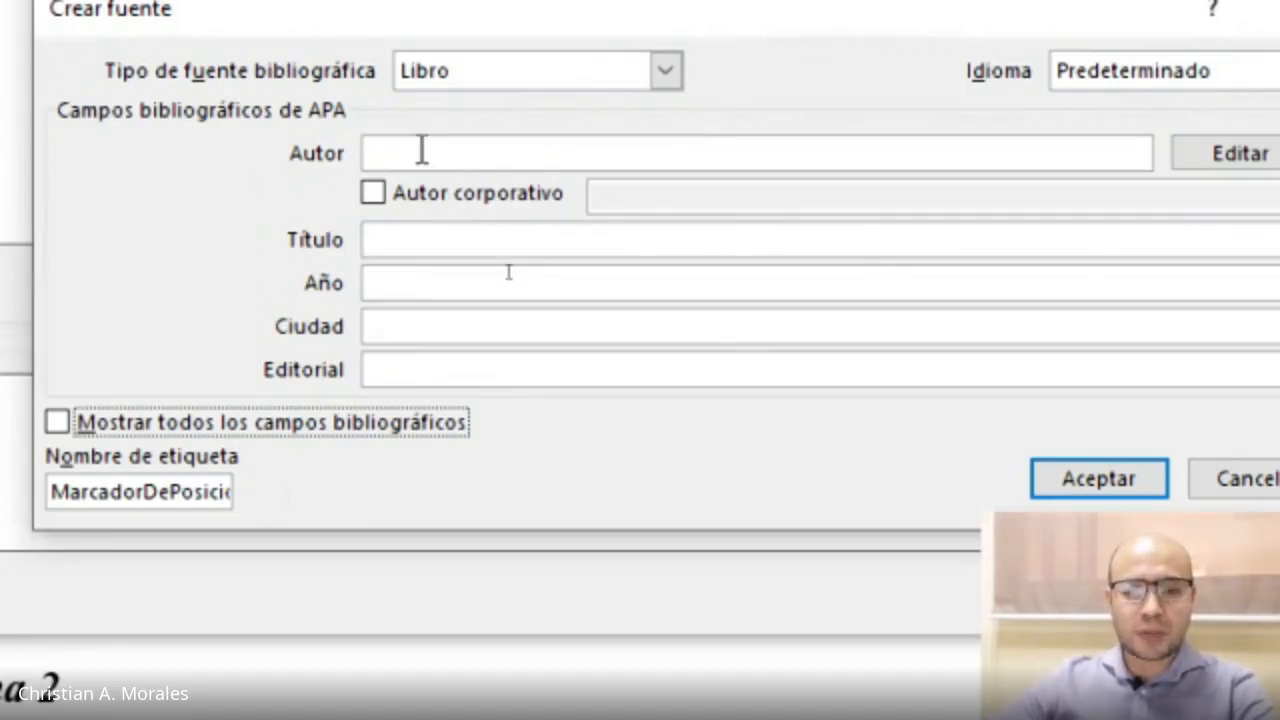
# Mark the author as corporate and enter Organización de las Naciones Unidas as the corporate author.
pyautogui.click(455, 152)
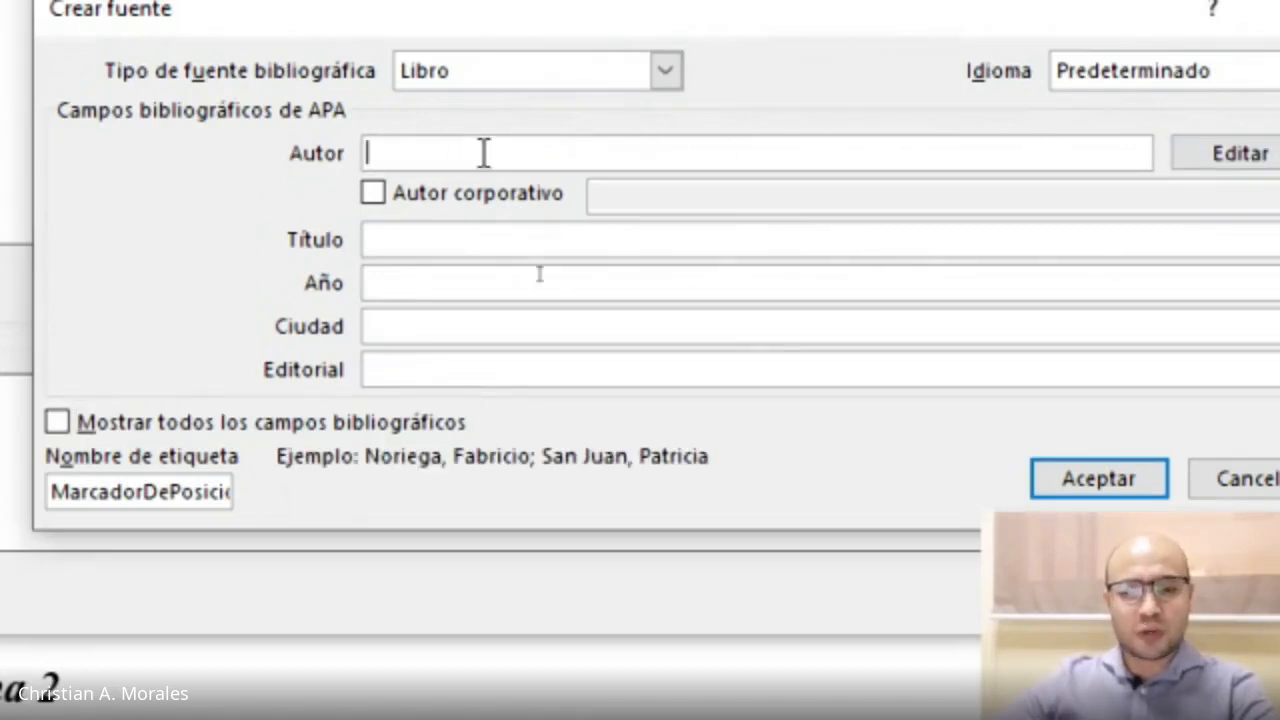
pyautogui.click(373, 192)
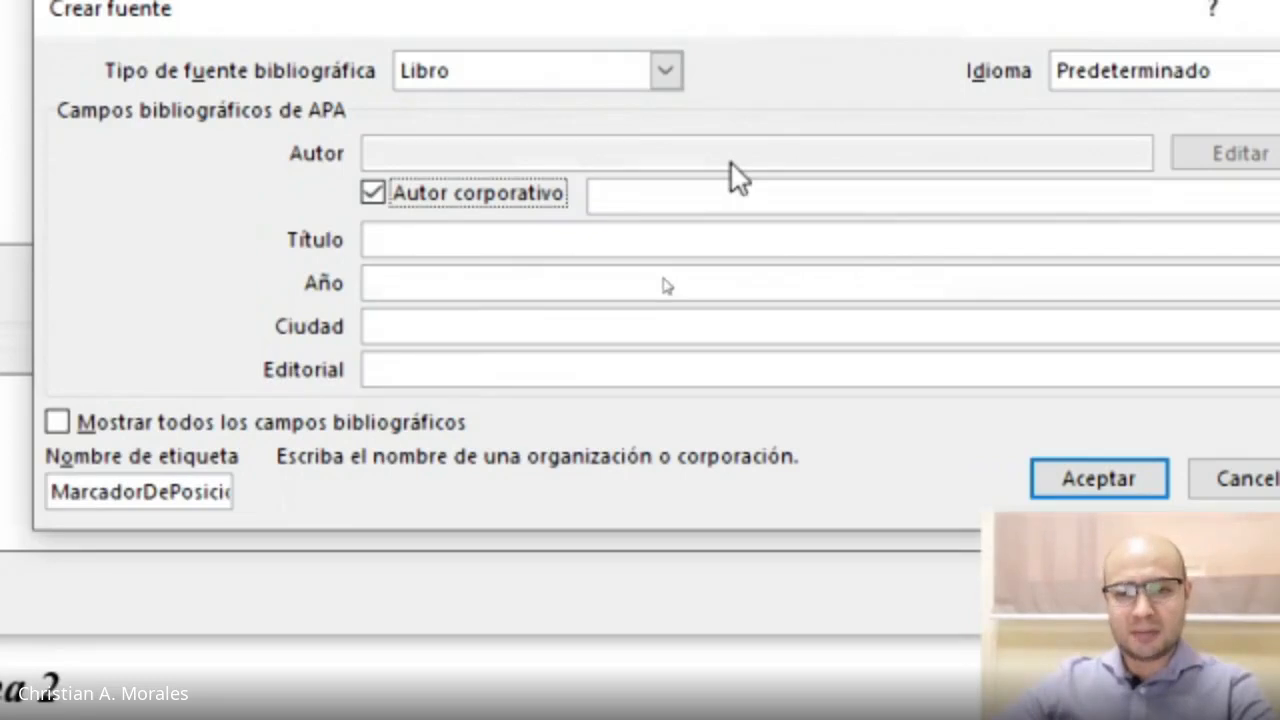
pyautogui.click(643, 197)
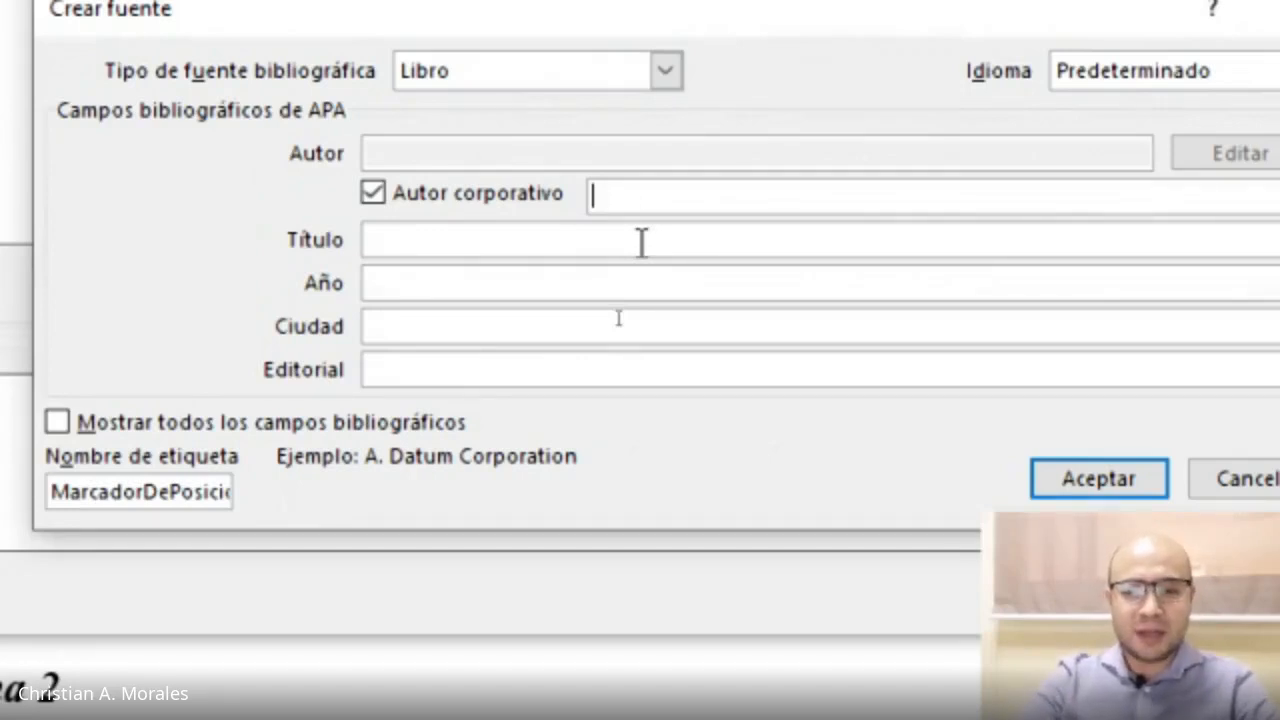
pyautogui.write('Organizaci')
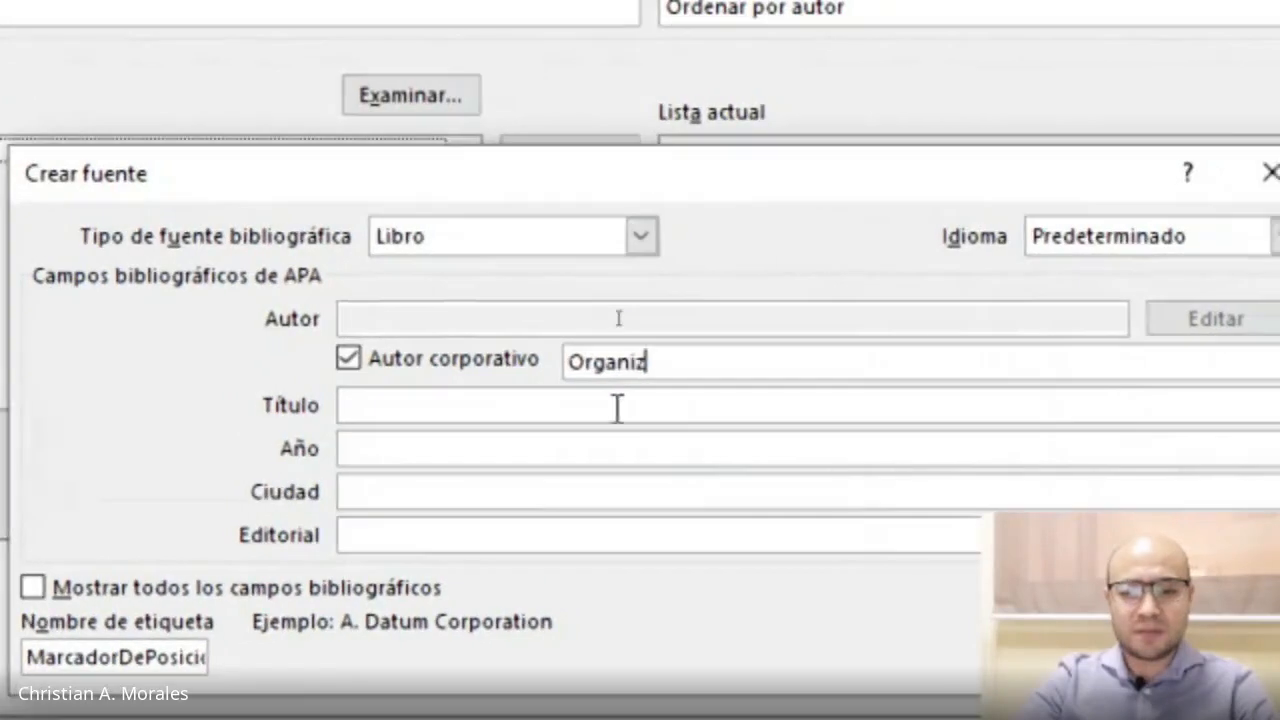
pyautogui.write('ón de las Nacion')
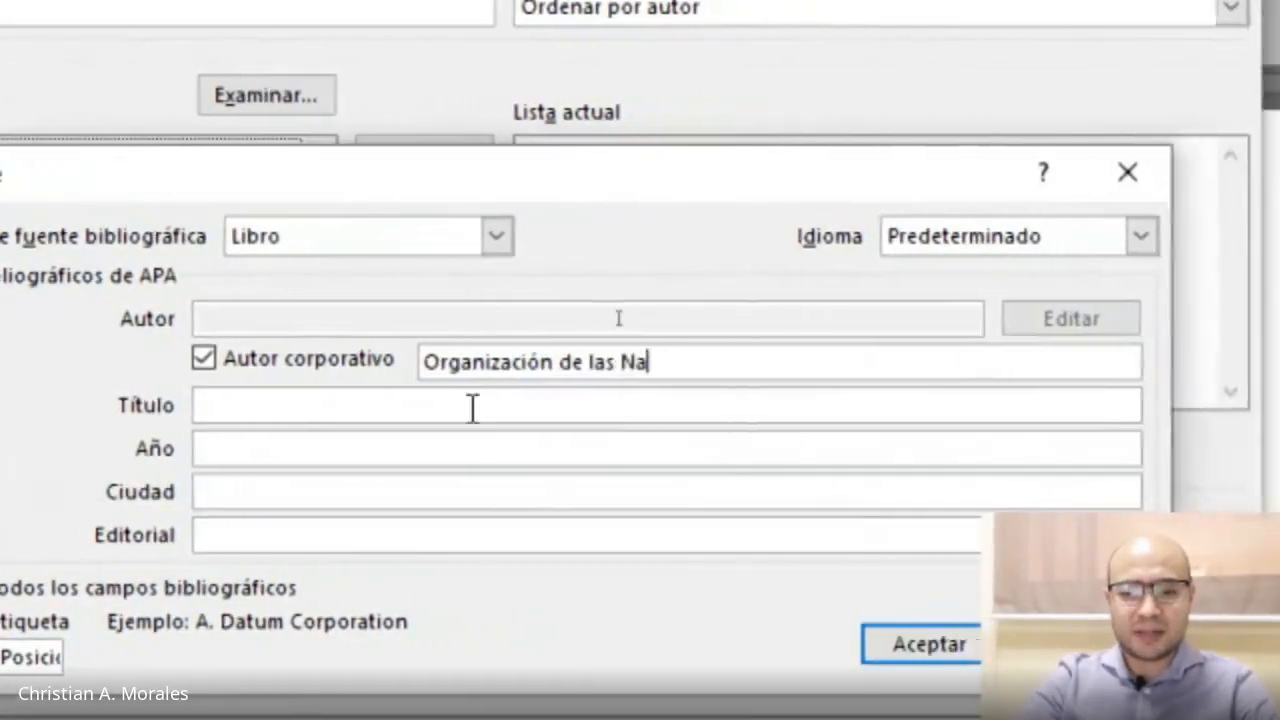
pyautogui.write('es Unidas')
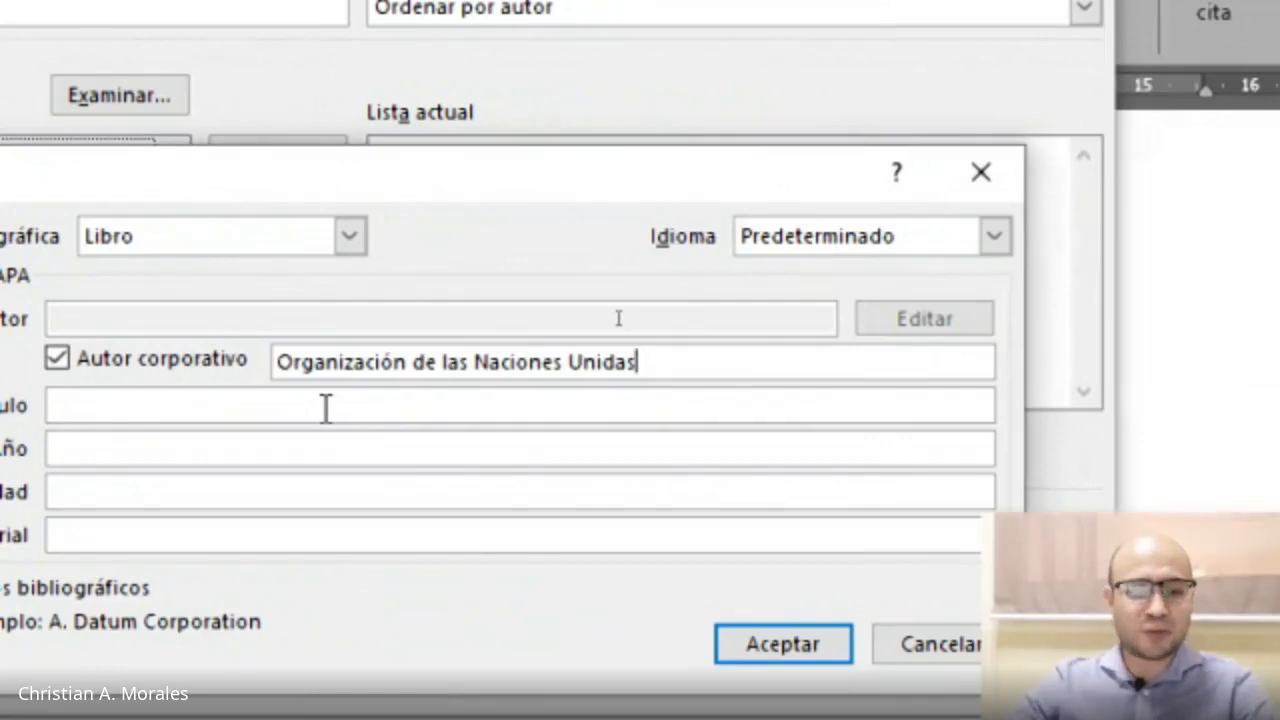
# Clear the corporate author name and untick the corporate author option.
pyautogui.hotkey('ctrl', 'a')
pyautogui.press('BackSpace')
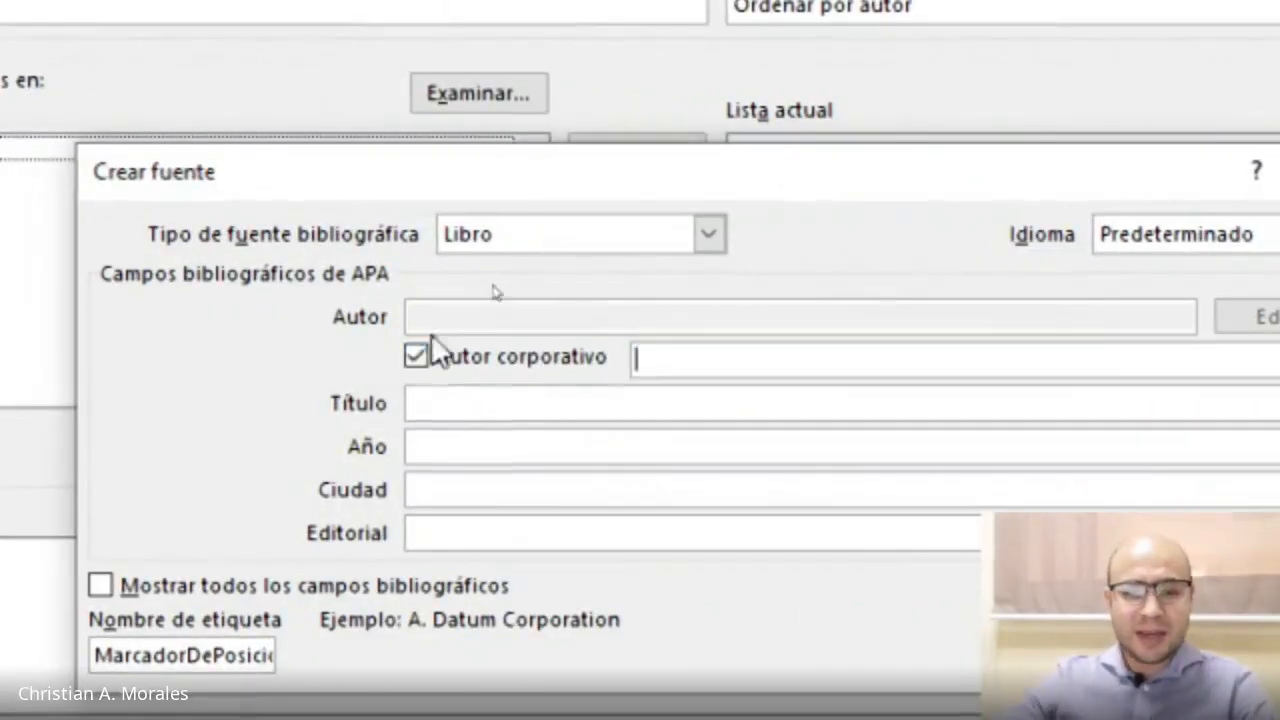
pyautogui.click(418, 354)
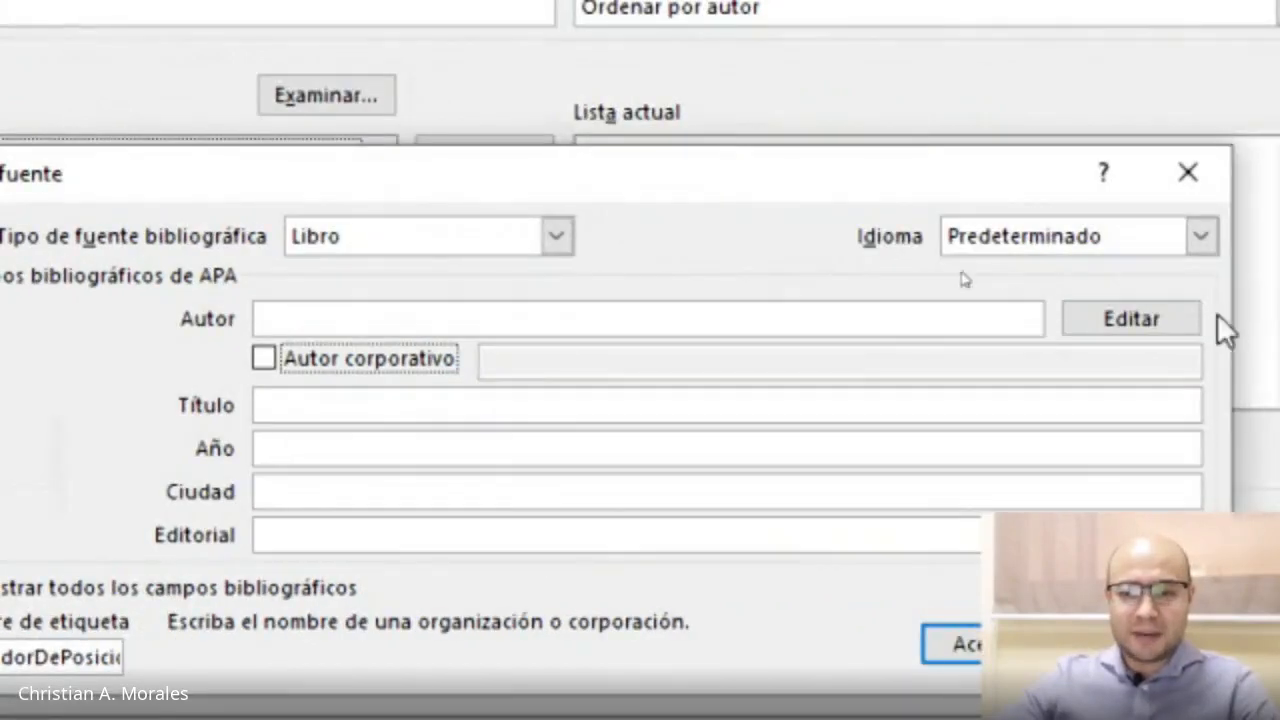
# Open the author name editor and add the first author with surname, first name and middle name.
pyautogui.click(1113, 333)
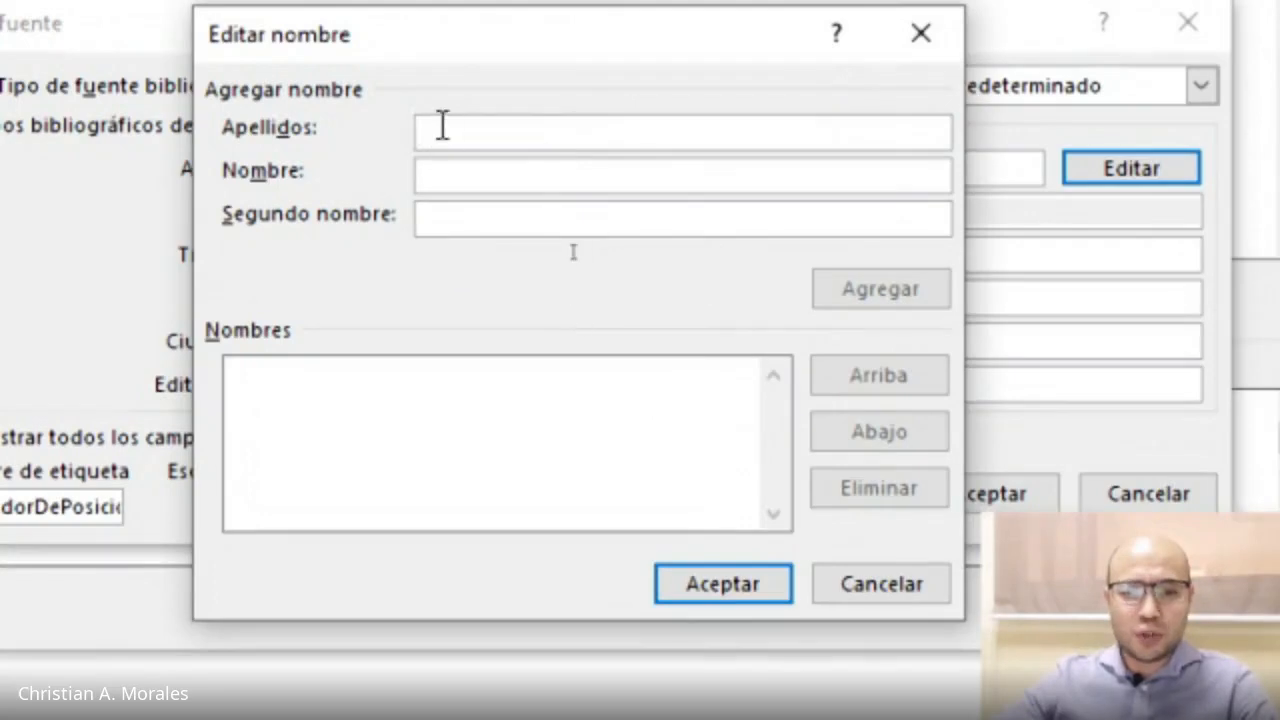
pyautogui.click(443, 175)
pyautogui.click(436, 217)
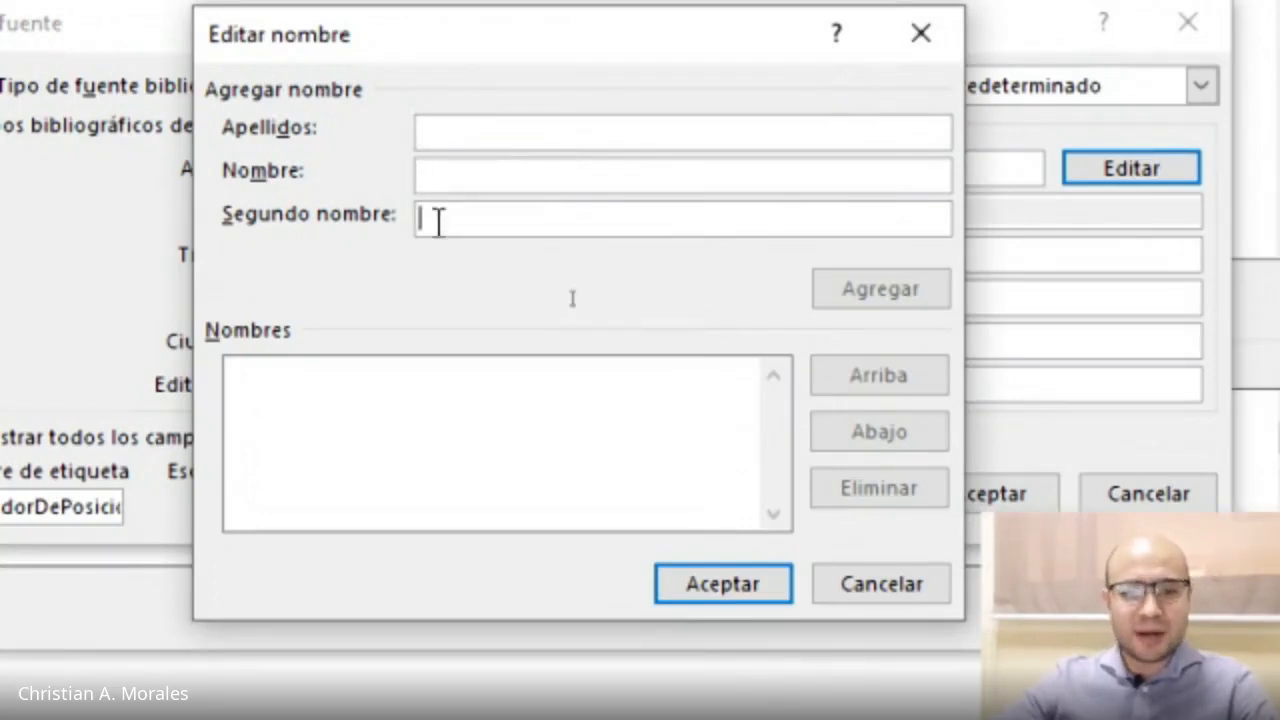
pyautogui.click(450, 128)
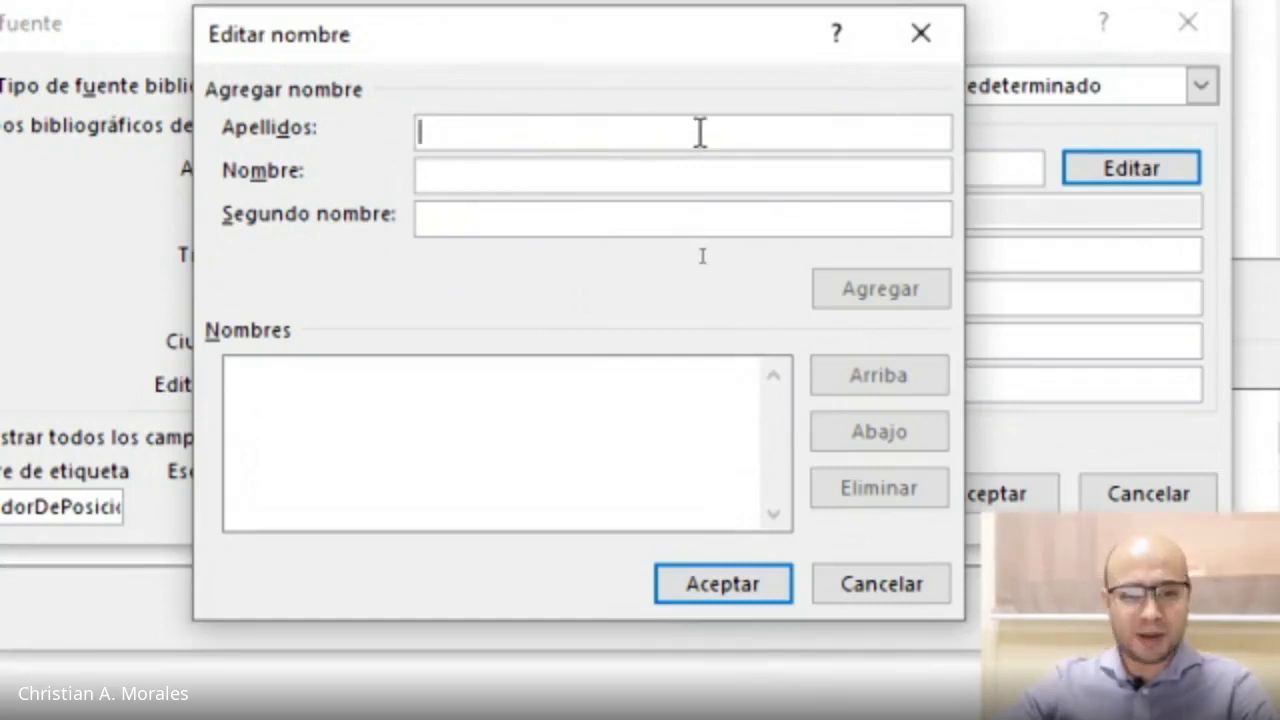
pyautogui.click(453, 172)
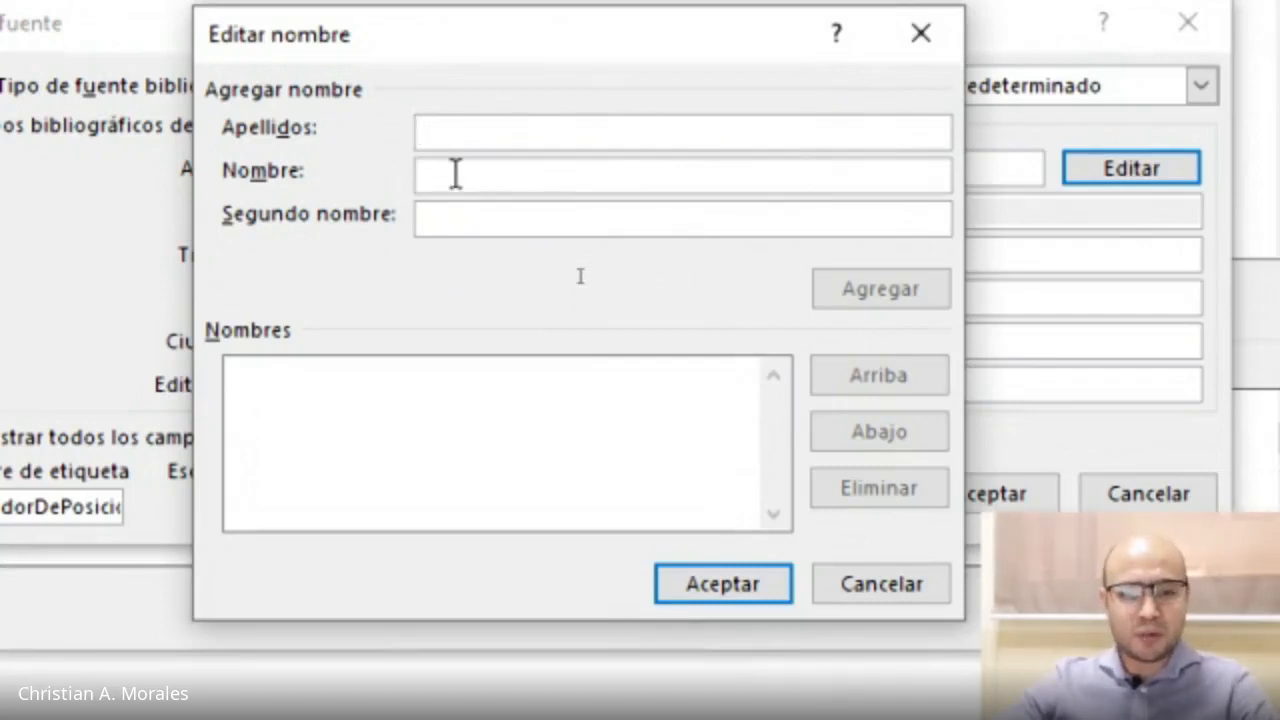
pyautogui.click(451, 221)
pyautogui.click(463, 138)
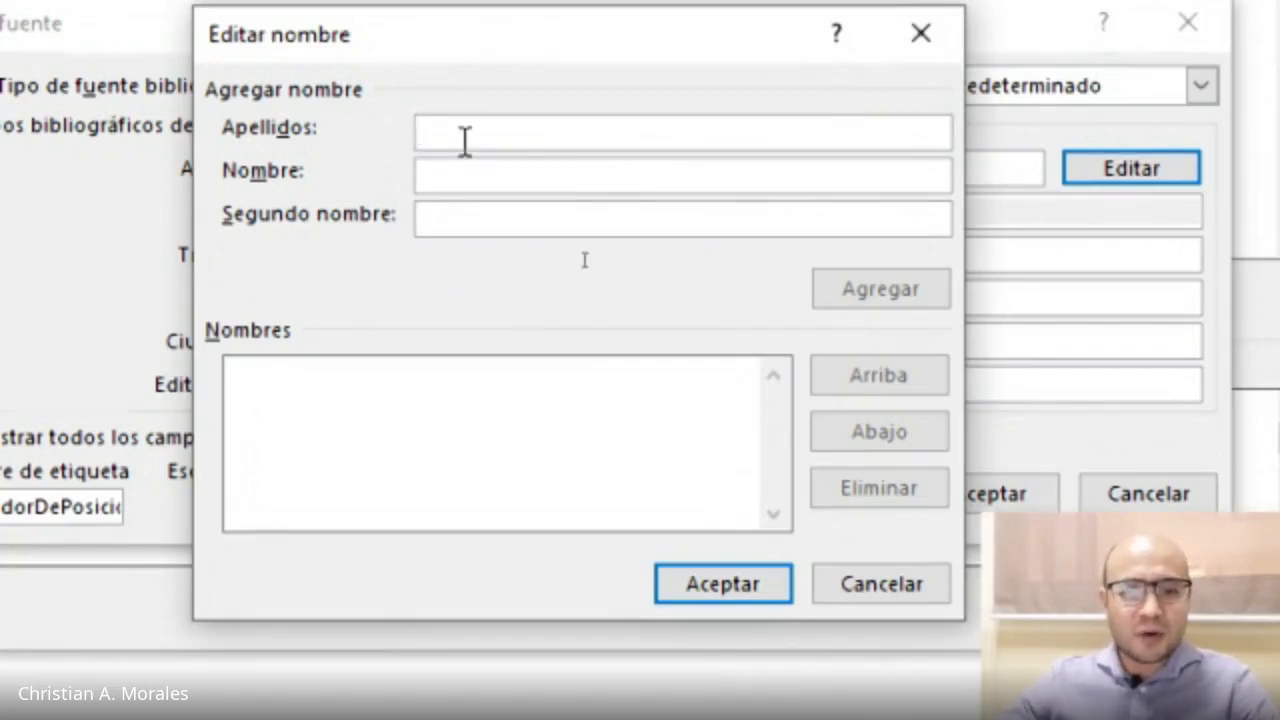
pyautogui.write('Hernán')
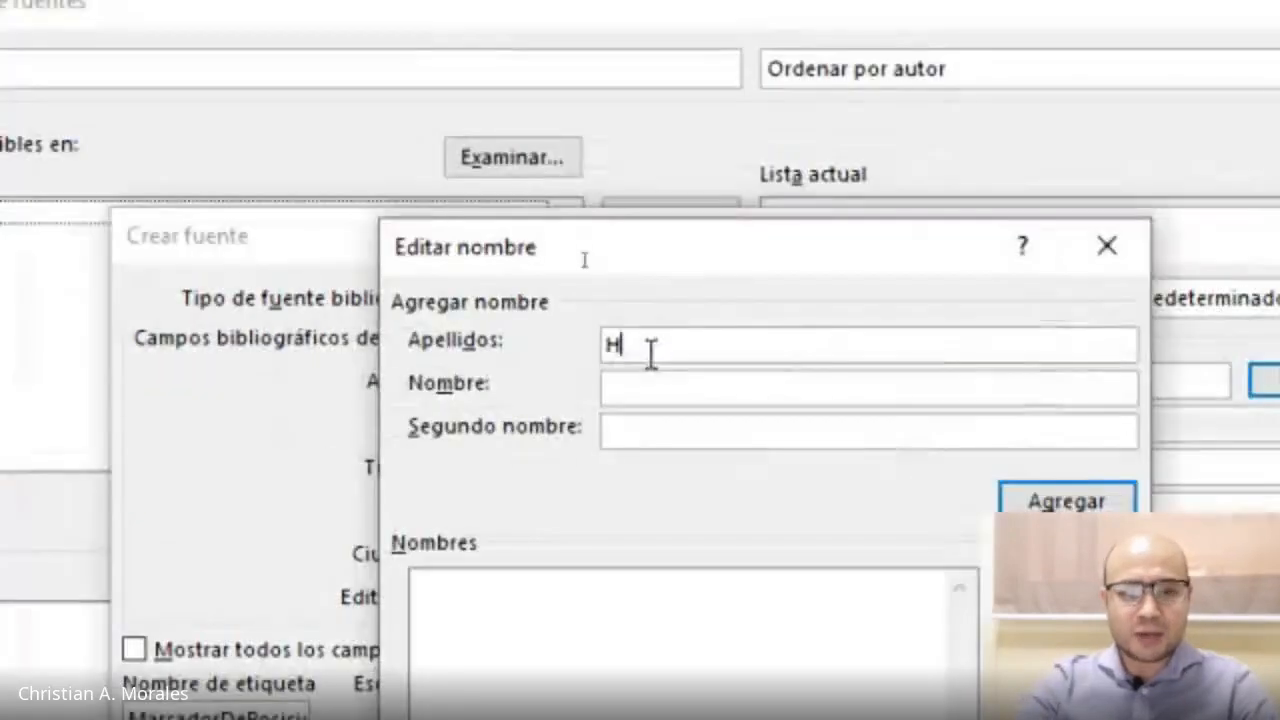
pyautogui.write('dez')
pyautogui.press('Tab')
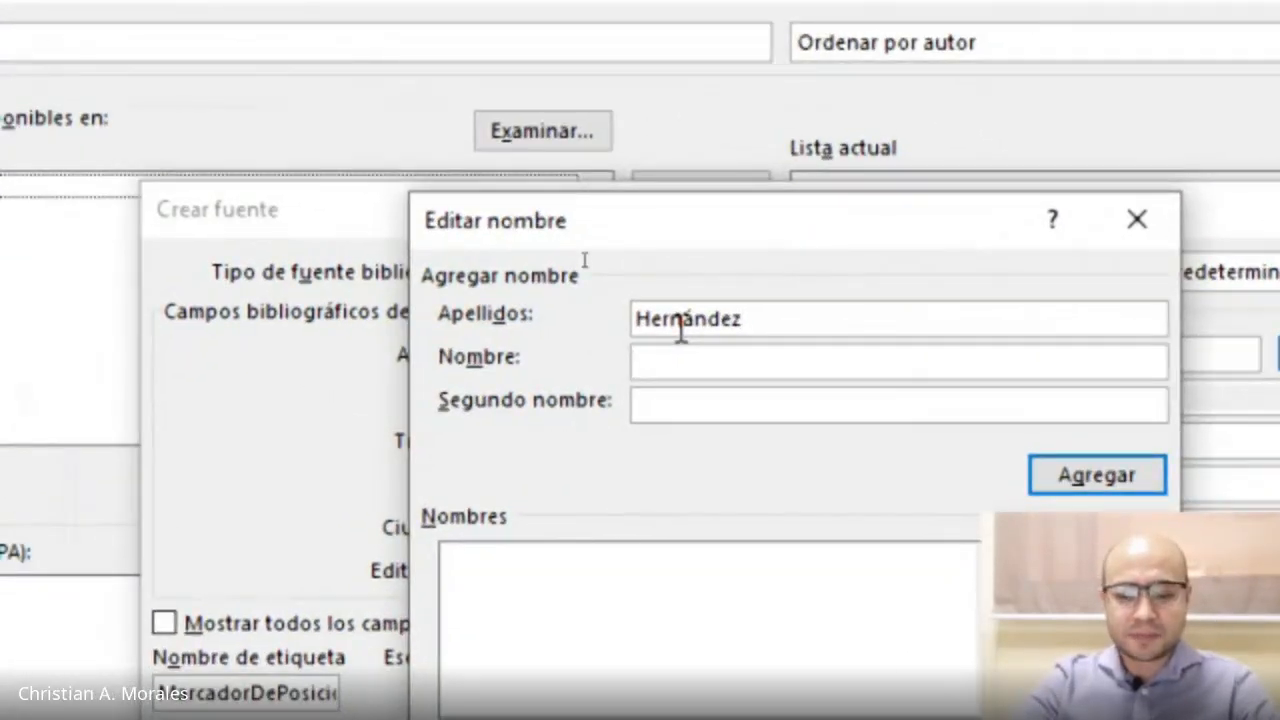
pyautogui.write('Miguel')
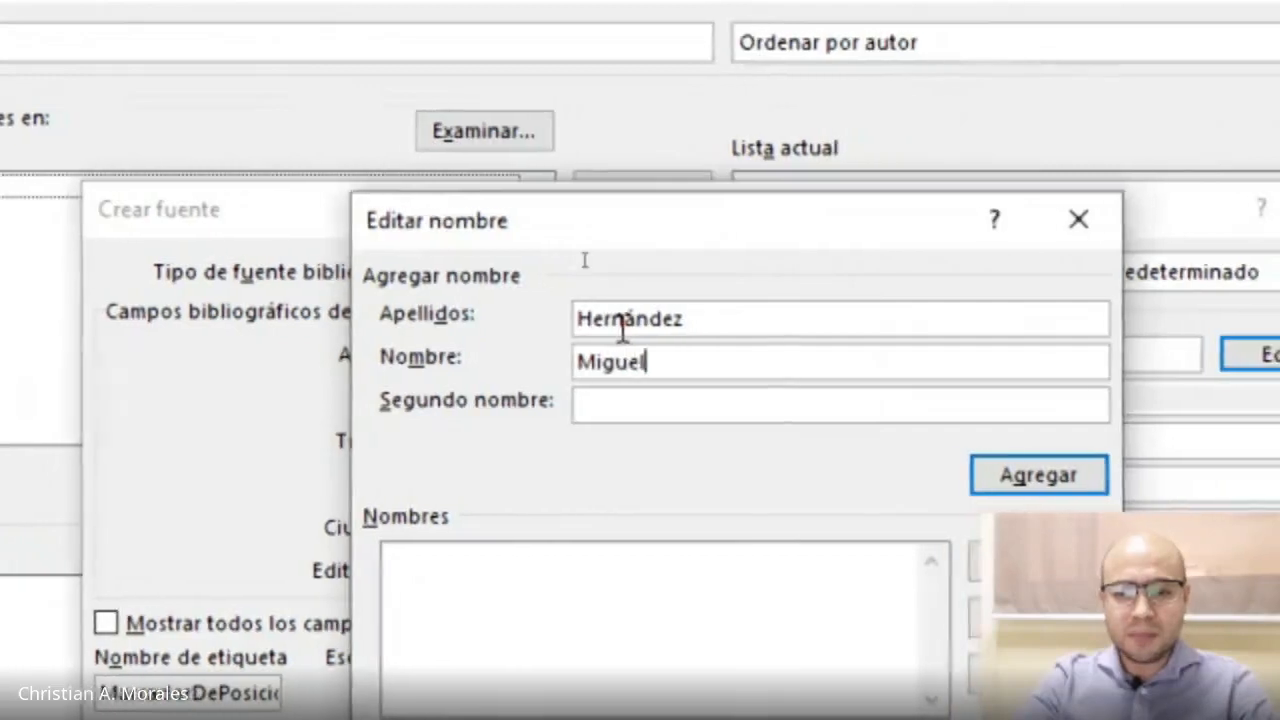
pyautogui.press('Tab')
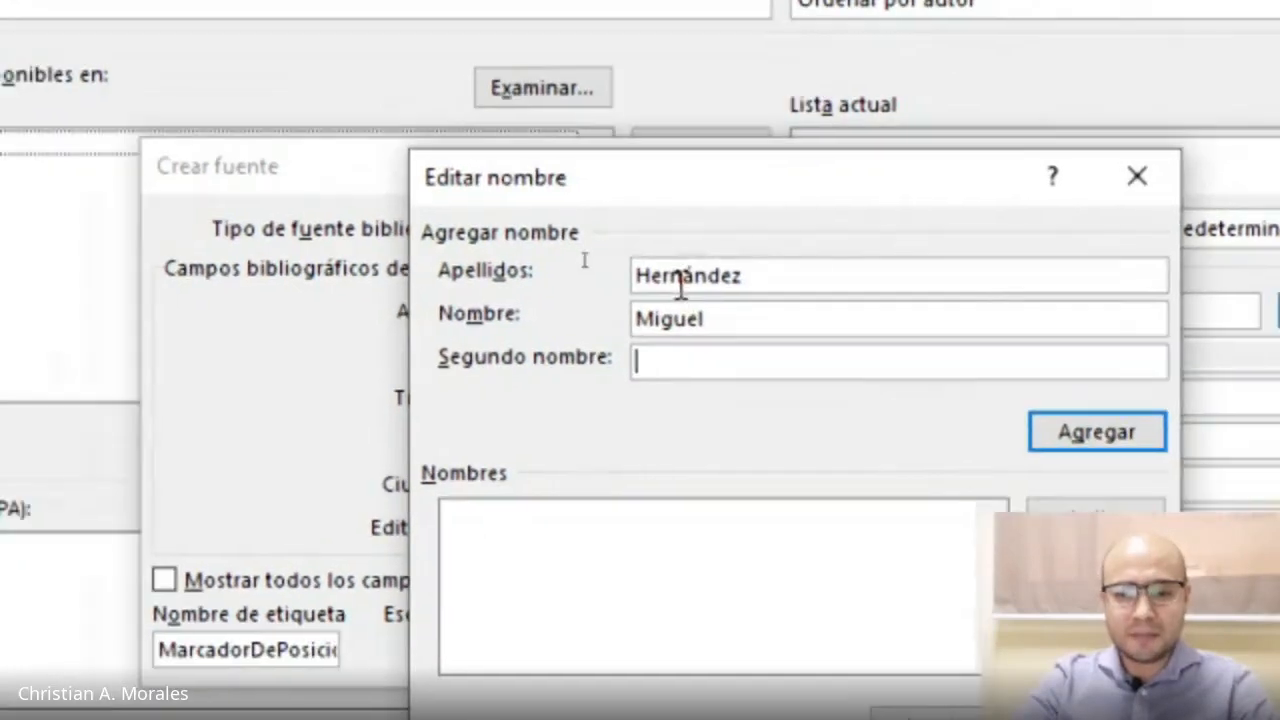
pyautogui.write('Antonio')
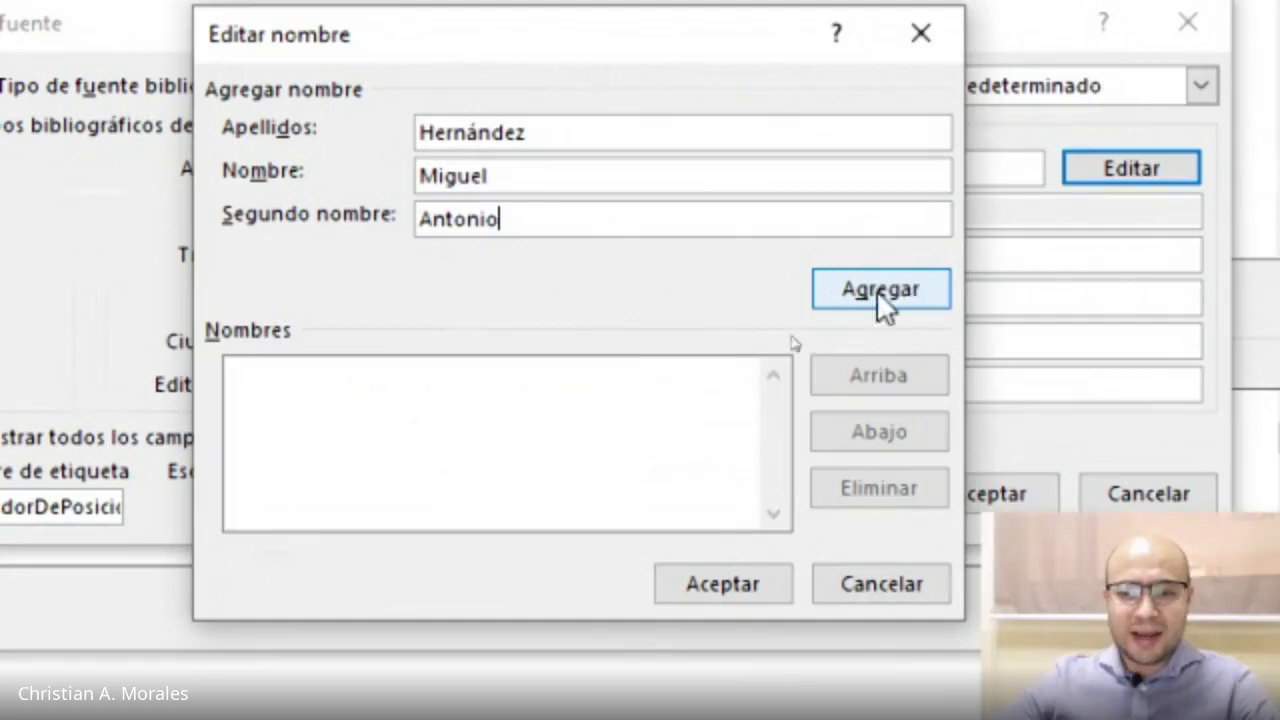
pyautogui.click(903, 300)
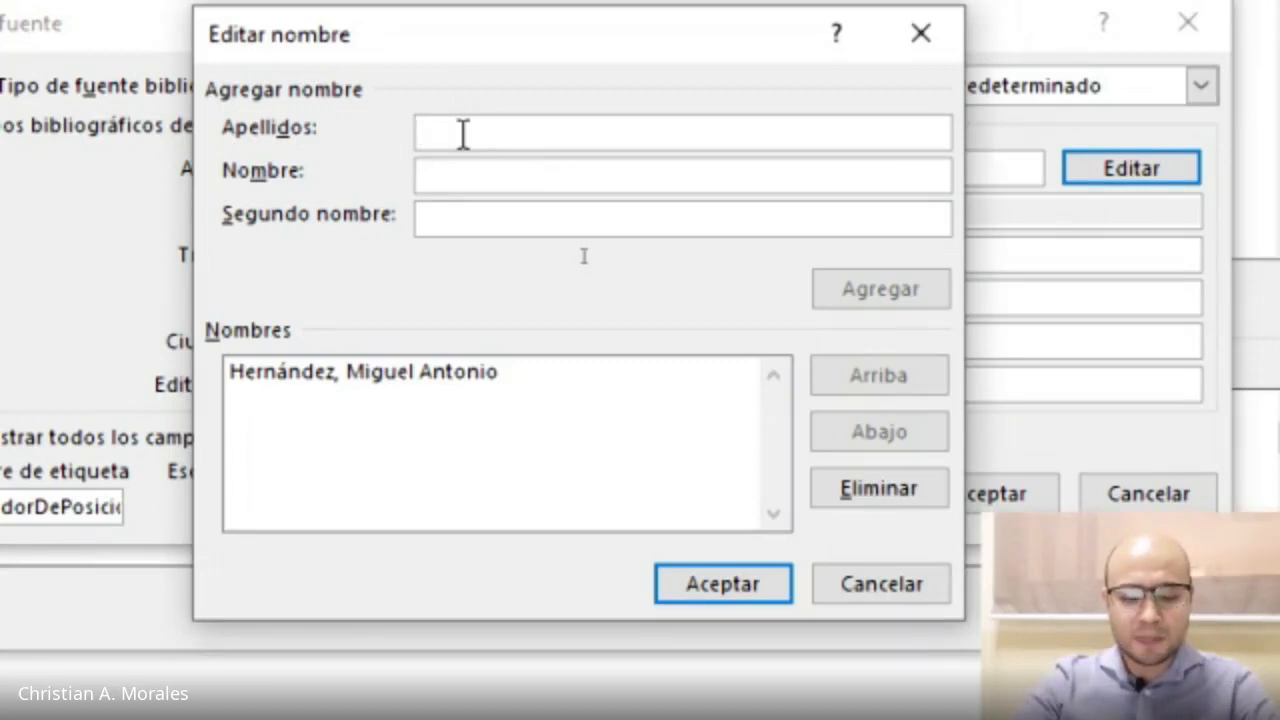
# Add a second author to the name list with surname and first name.
pyautogui.write('Fernández')
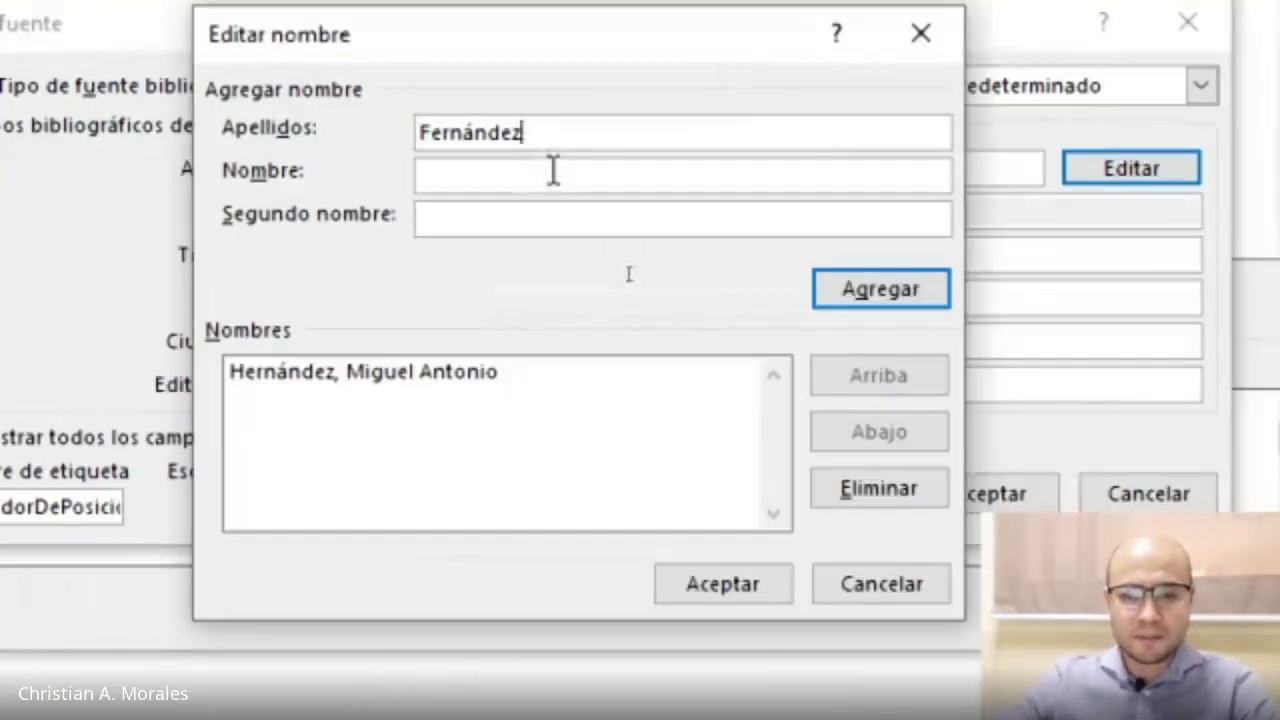
pyautogui.click(670, 400)
pyautogui.write('A')
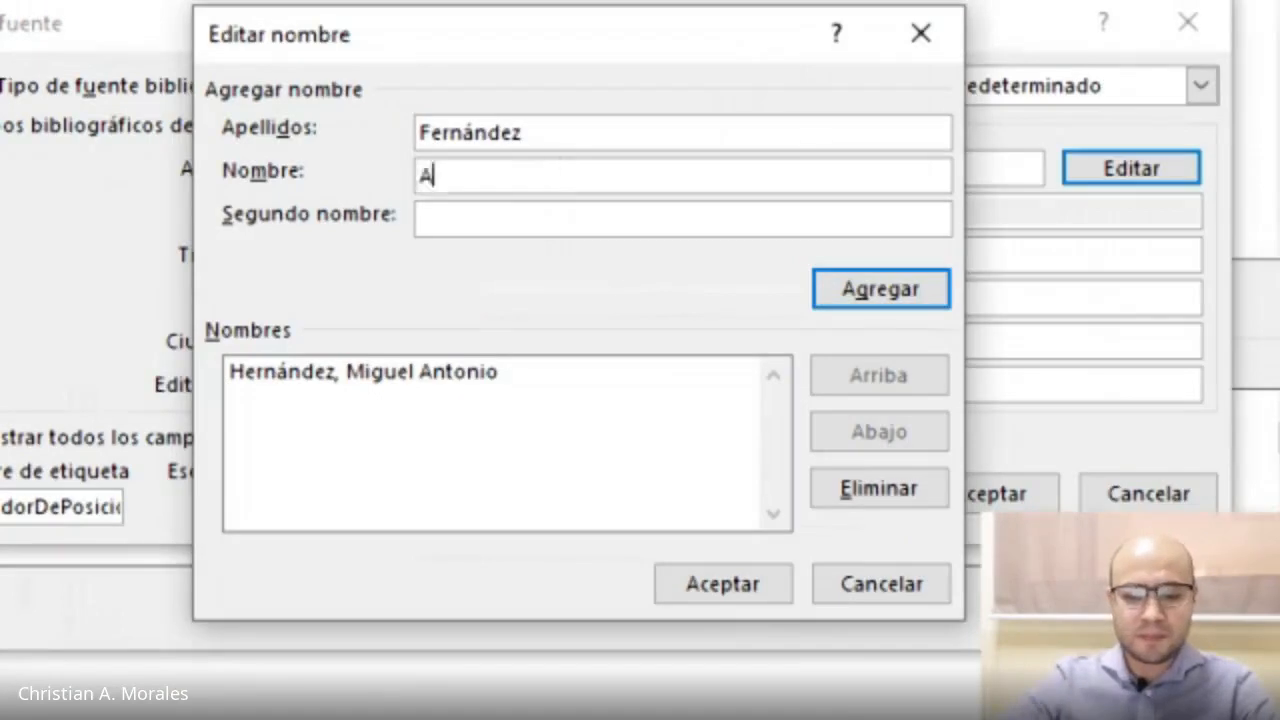
pyautogui.write('gustina')
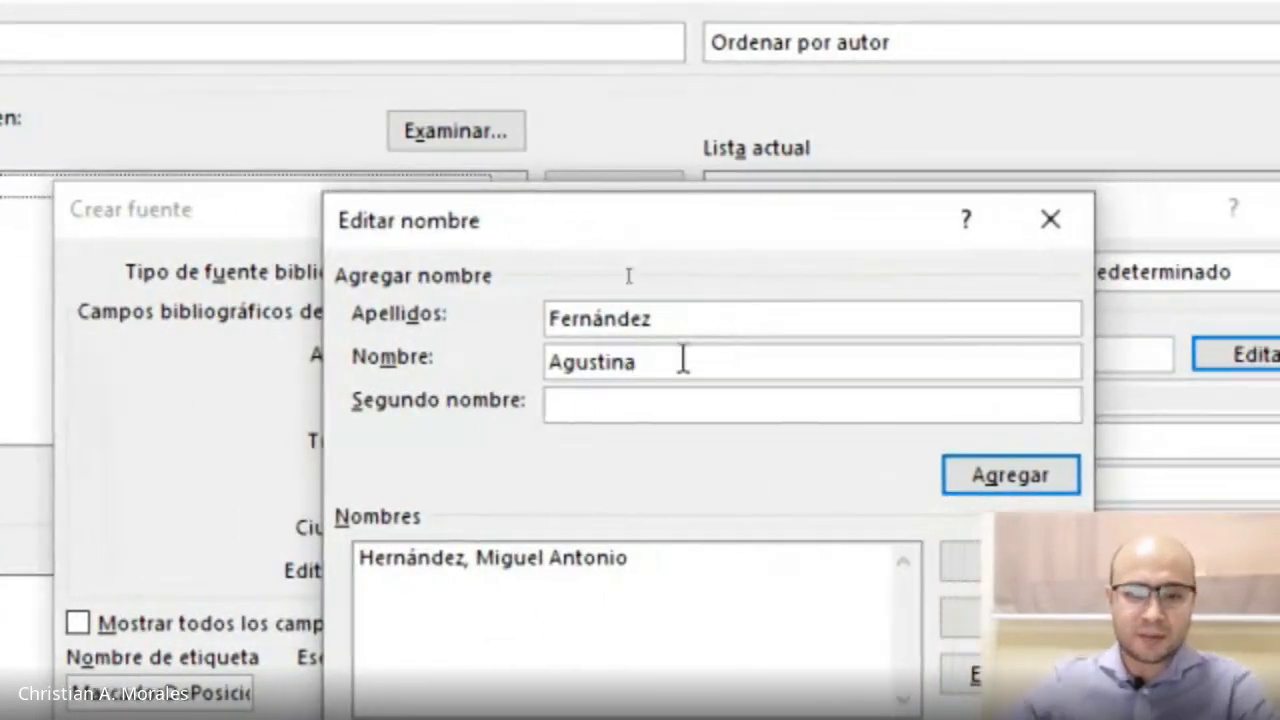
pyautogui.click(955, 468)
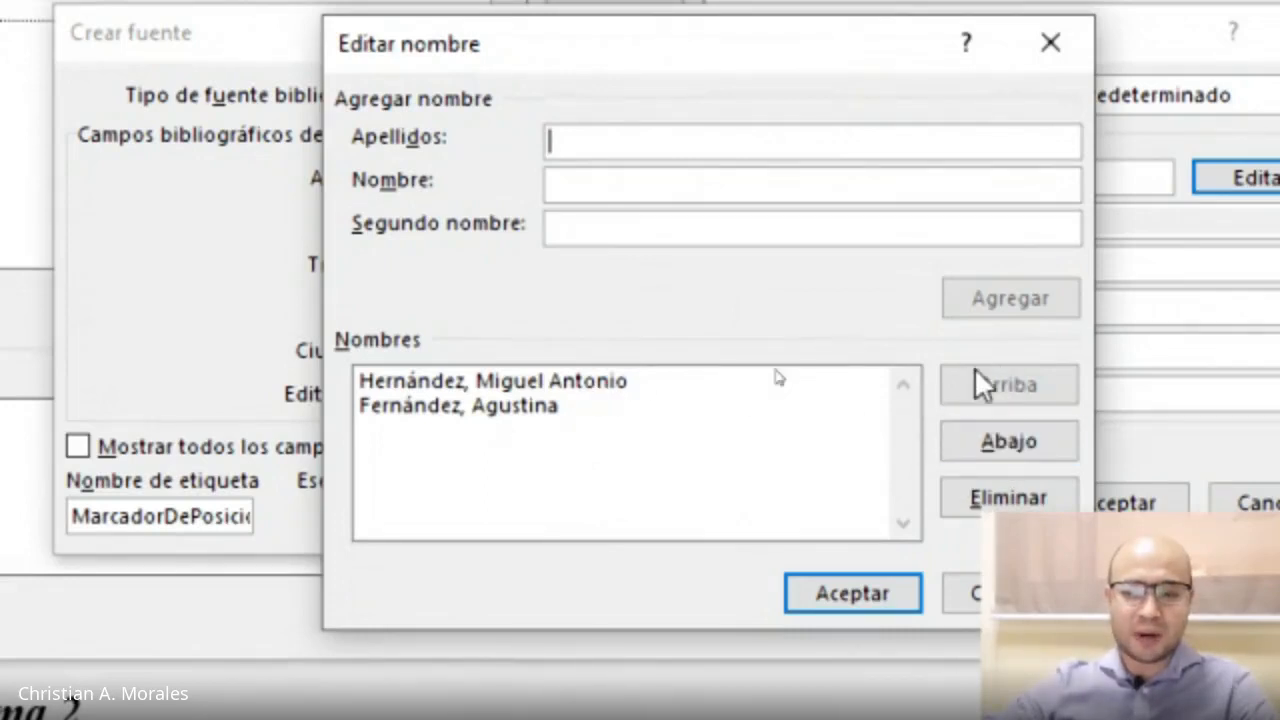
# Select the first author in the name list and confirm the author list.
pyautogui.click(663, 384)
pyautogui.click(645, 408)
pyautogui.click(647, 380)
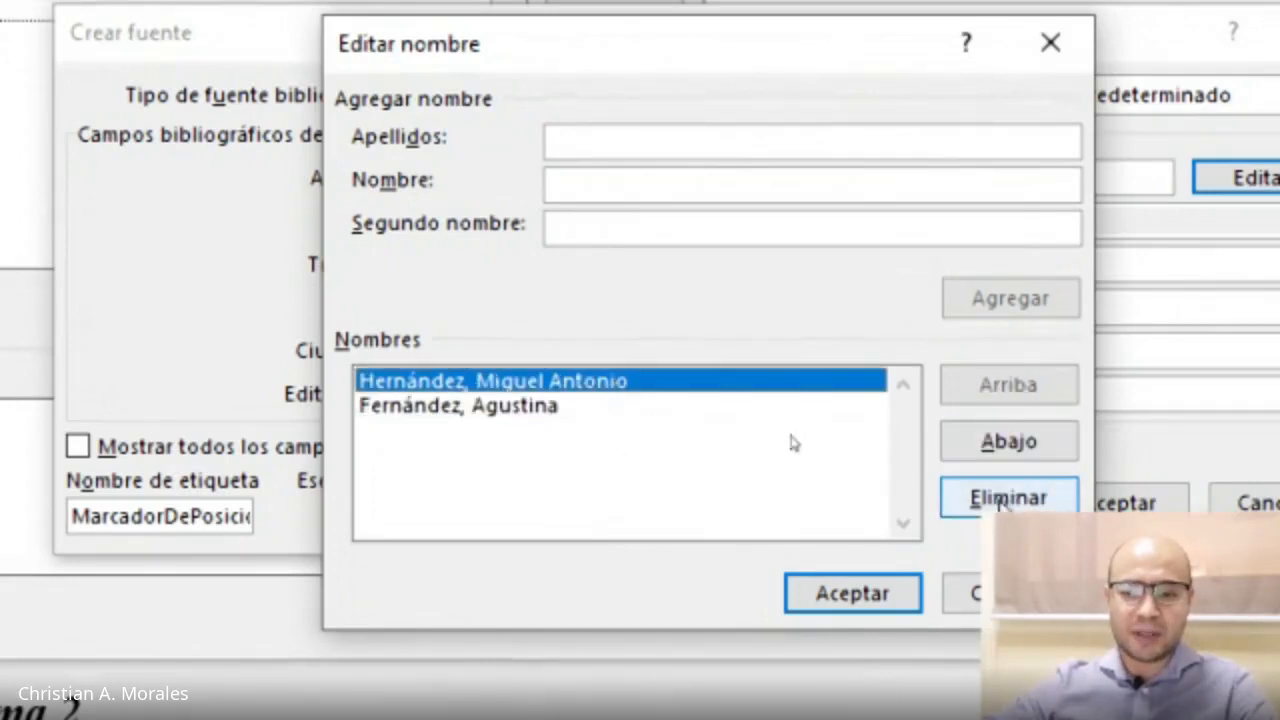
pyautogui.click(833, 600)
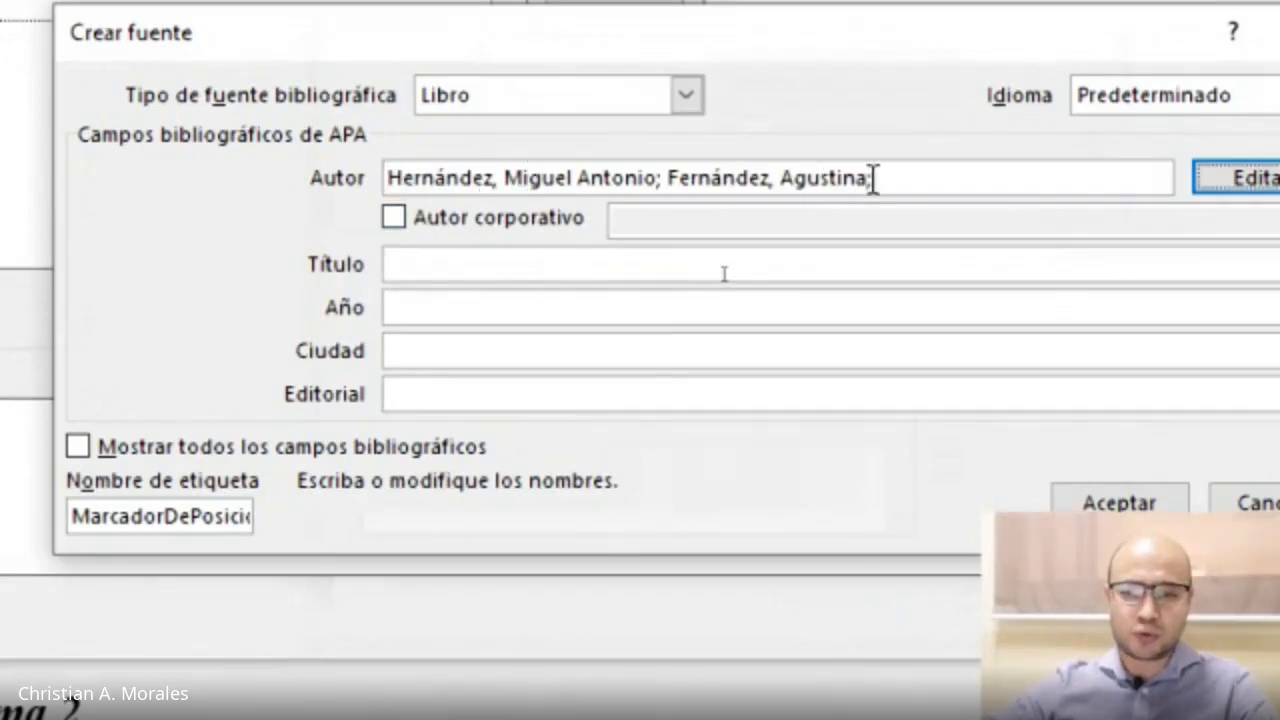
# Enter the book title Aprendizaje. Un proceso biológico.
pyautogui.click(549, 262)
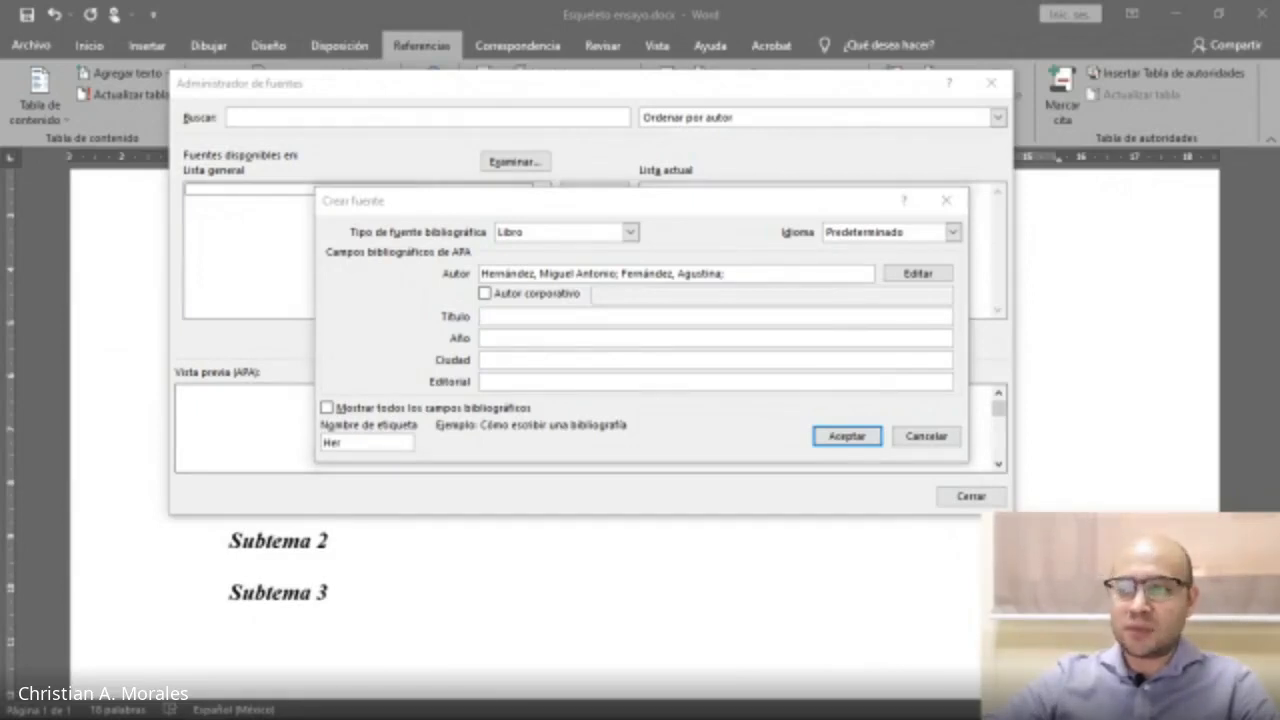
pyautogui.click(546, 318)
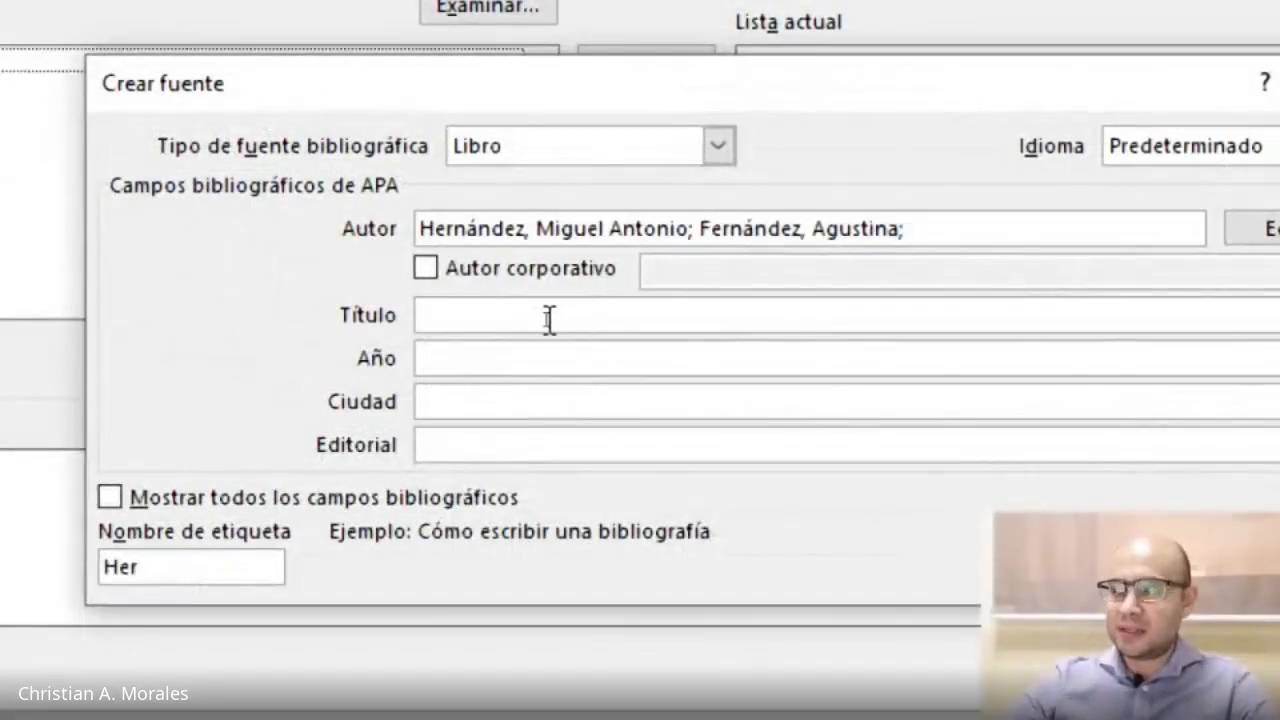
pyautogui.write('Aprendiz')
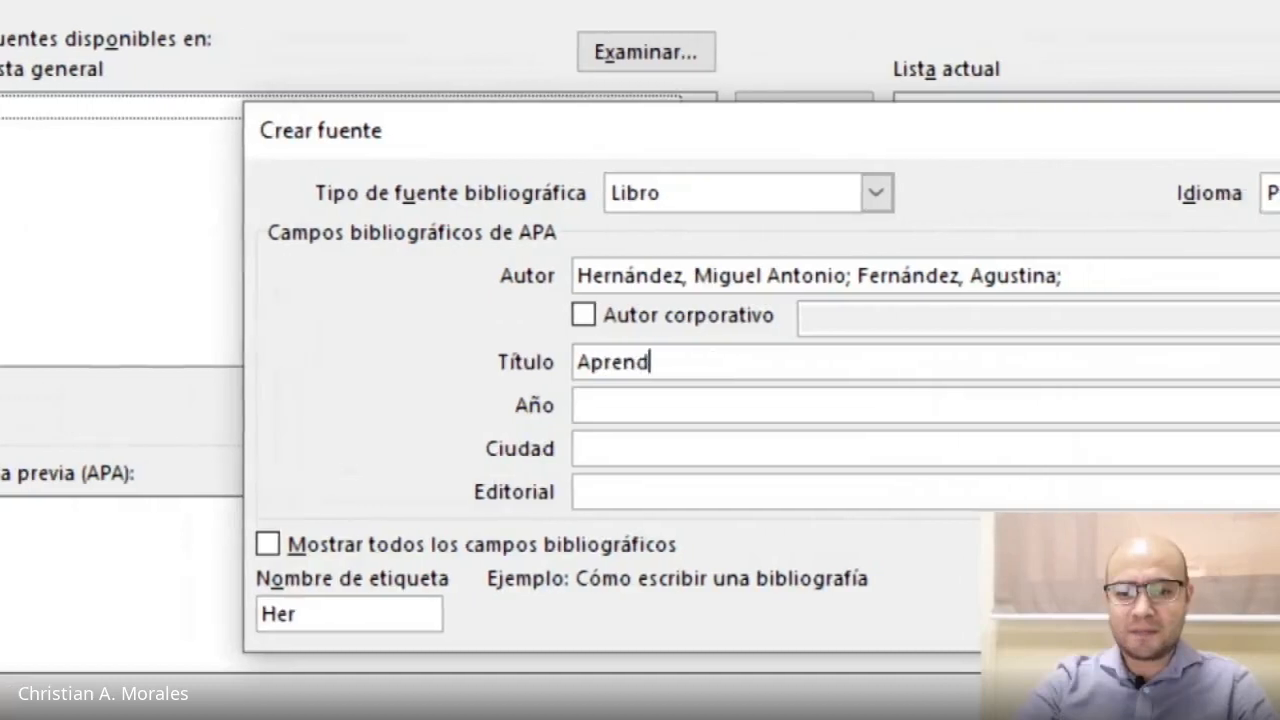
pyautogui.write('aje')
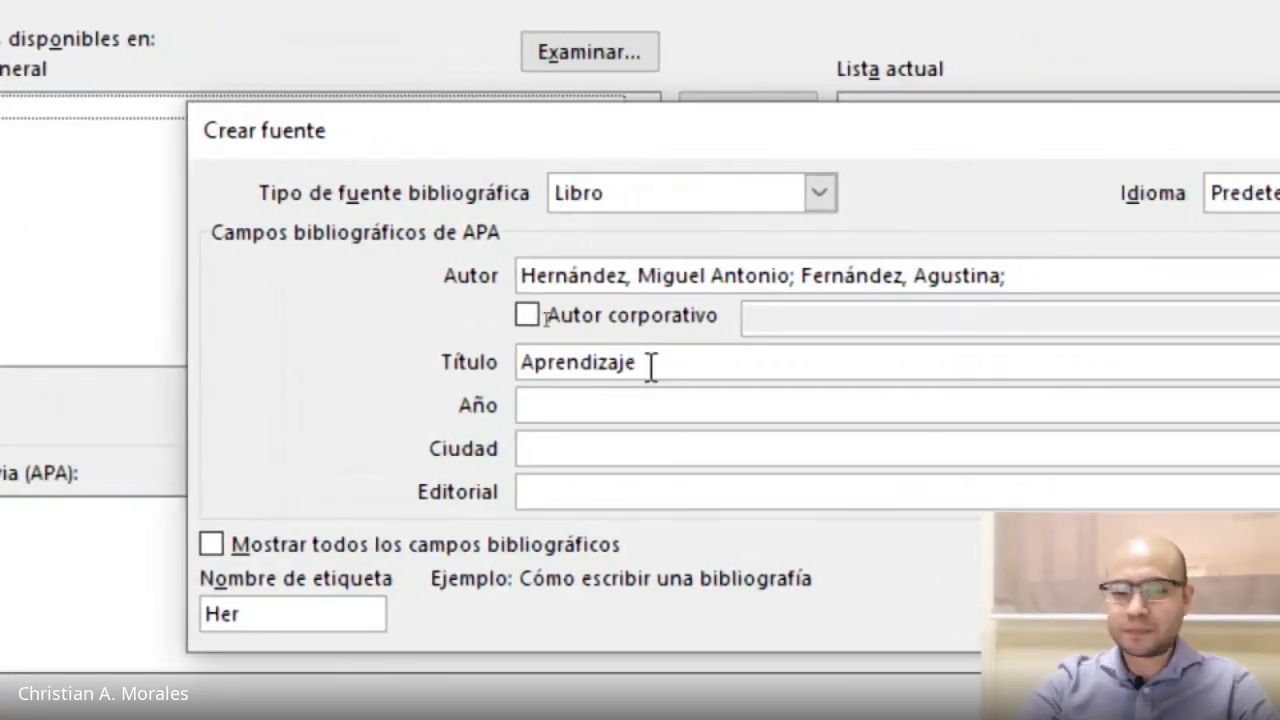
pyautogui.write(', ')
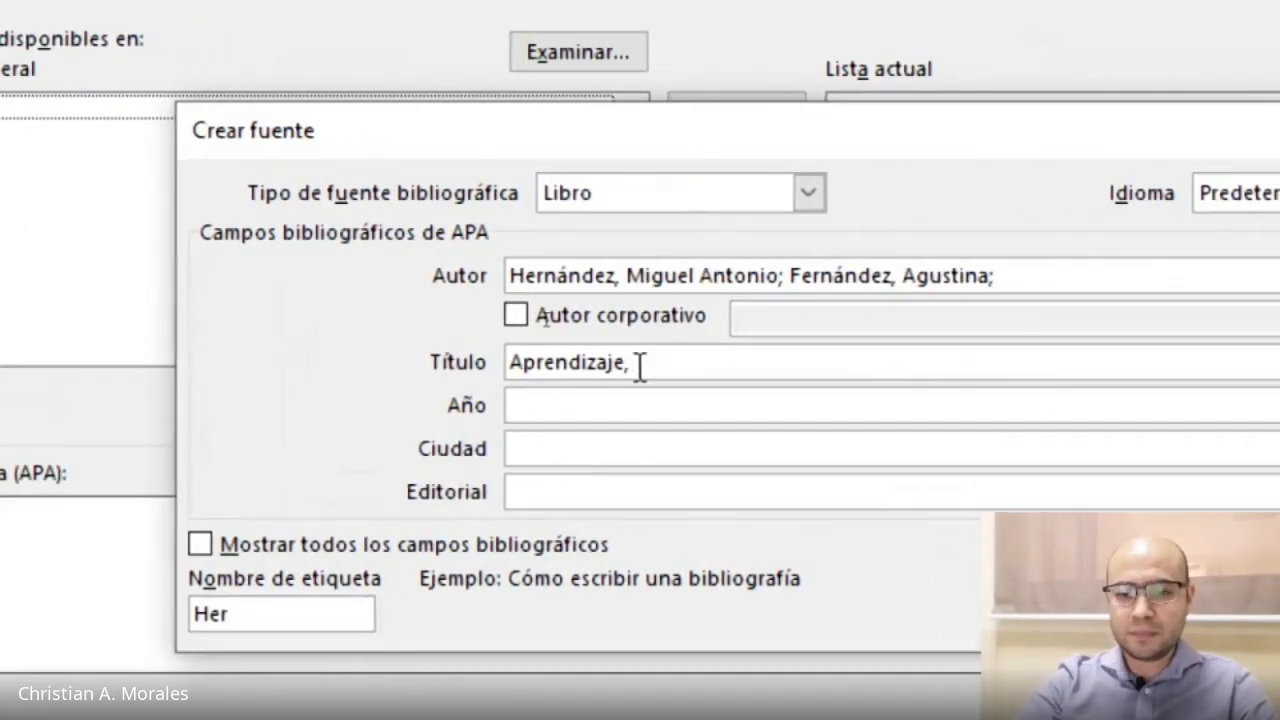
pyautogui.write('Un')
pyautogui.press('BackSpace')
pyautogui.press('BackSpace')
pyautogui.press('BackSpace')
pyautogui.press('BackSpace')
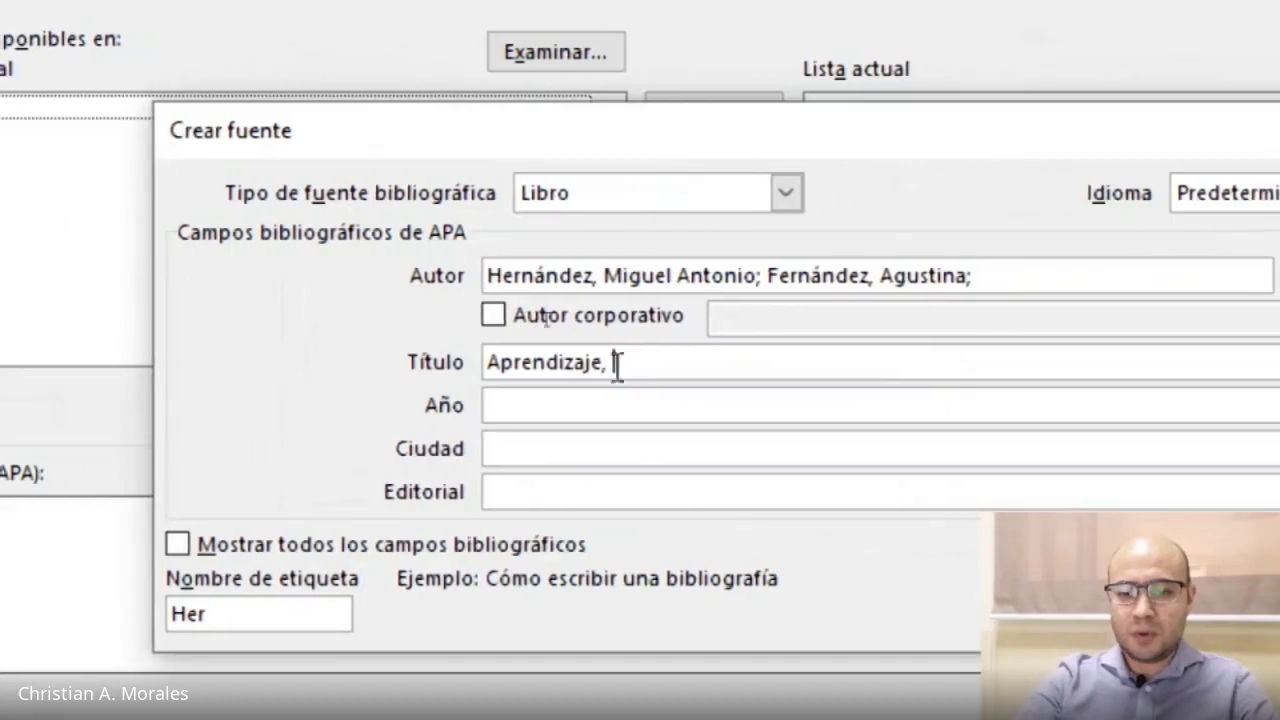
pyautogui.write('. Un proces')
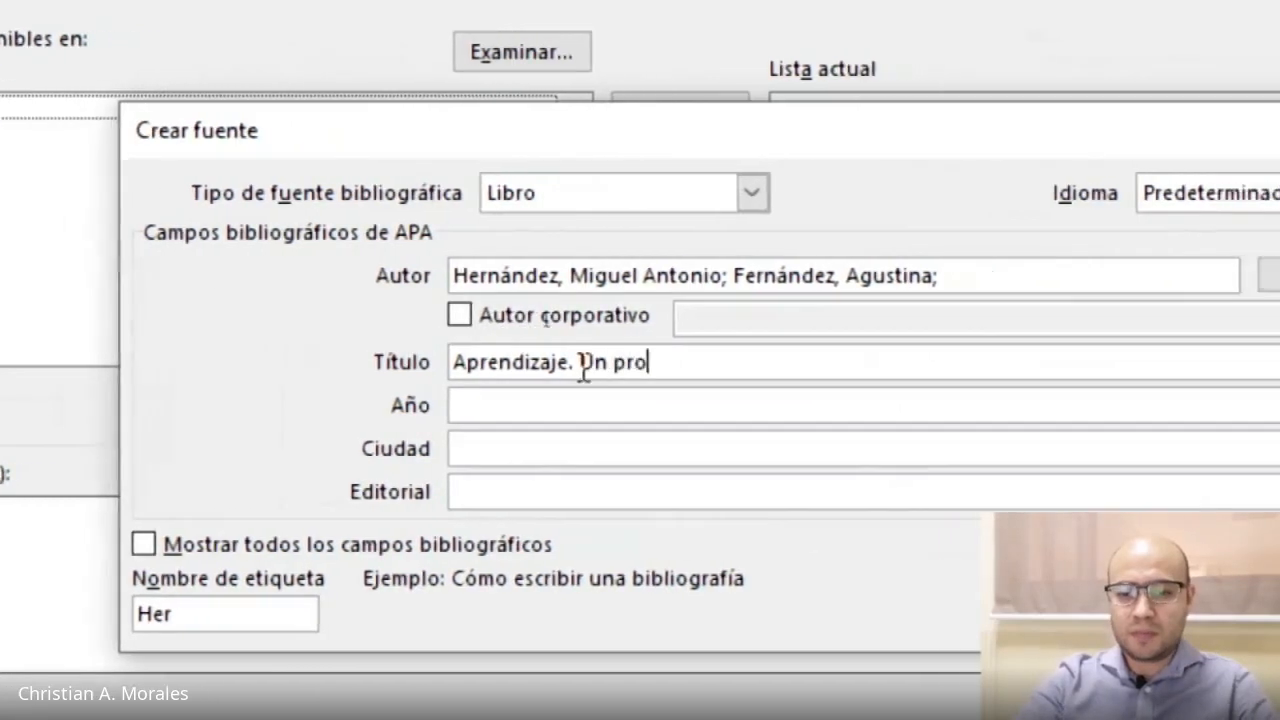
pyautogui.write('o biológico')
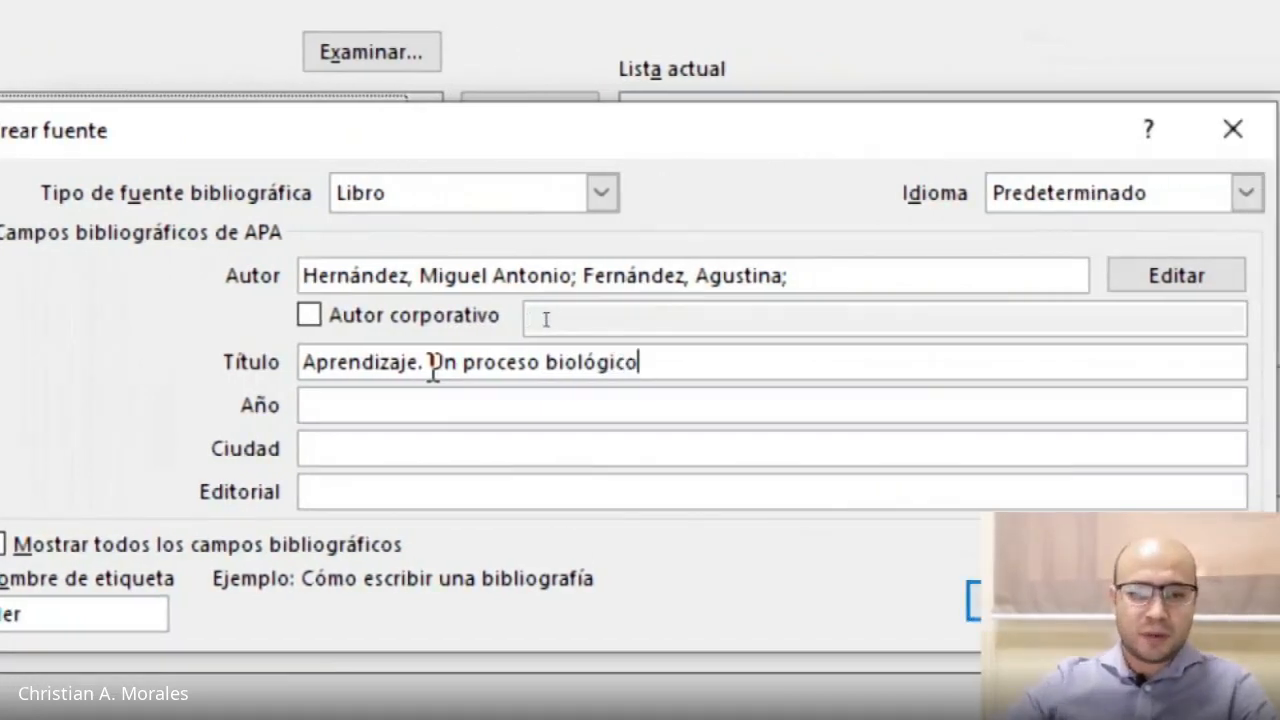
# Set the year to 2017 and the city to Madrid.
pyautogui.click(556, 405)
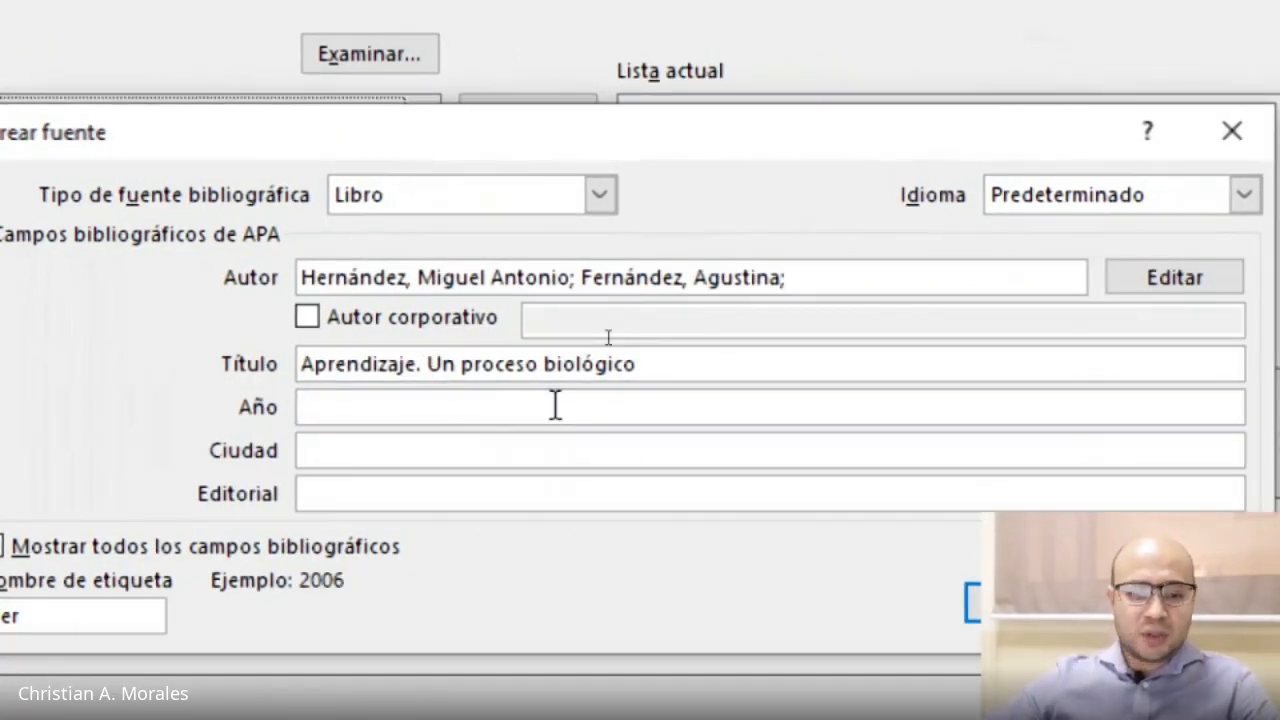
pyautogui.write('2017')
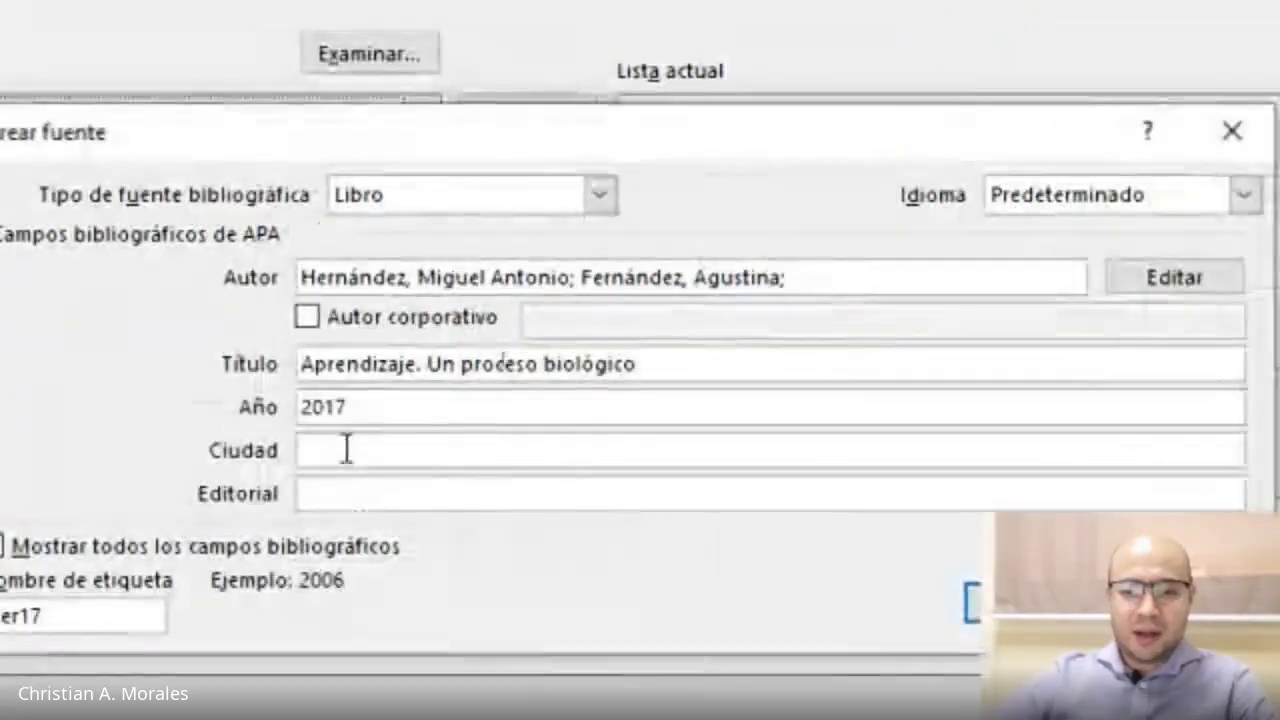
pyautogui.click(652, 405)
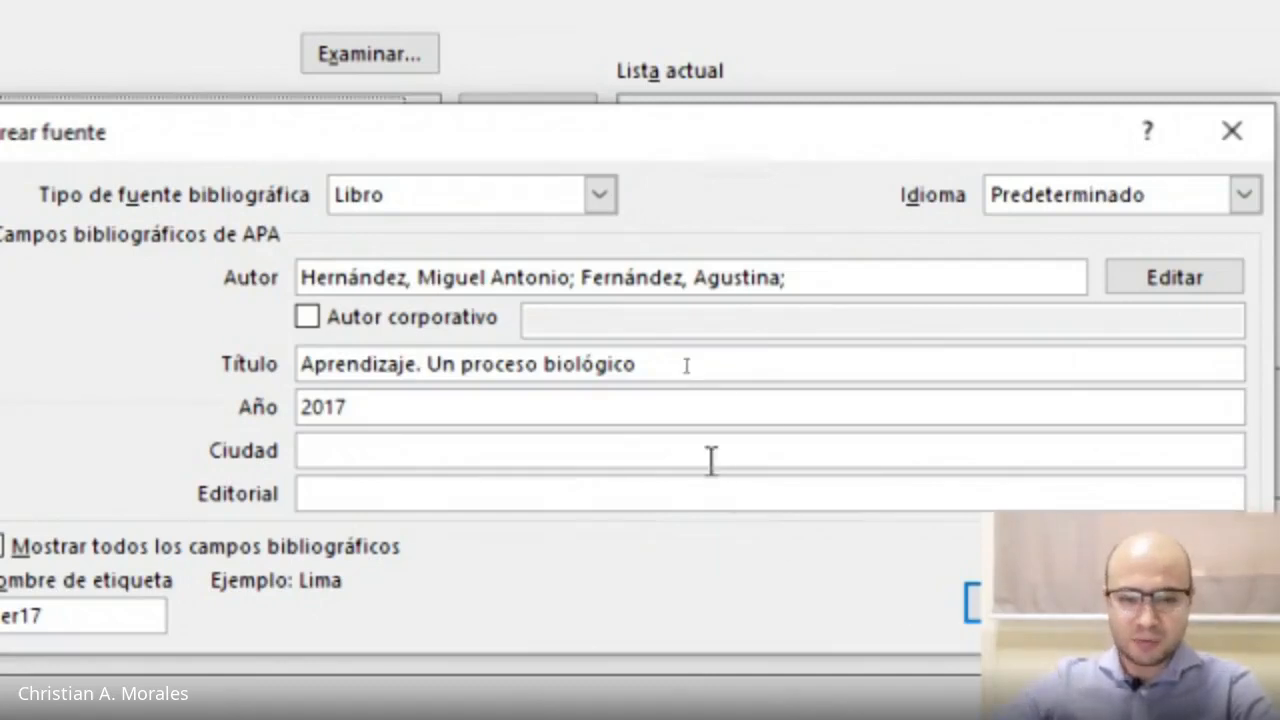
pyautogui.write('Madrid')
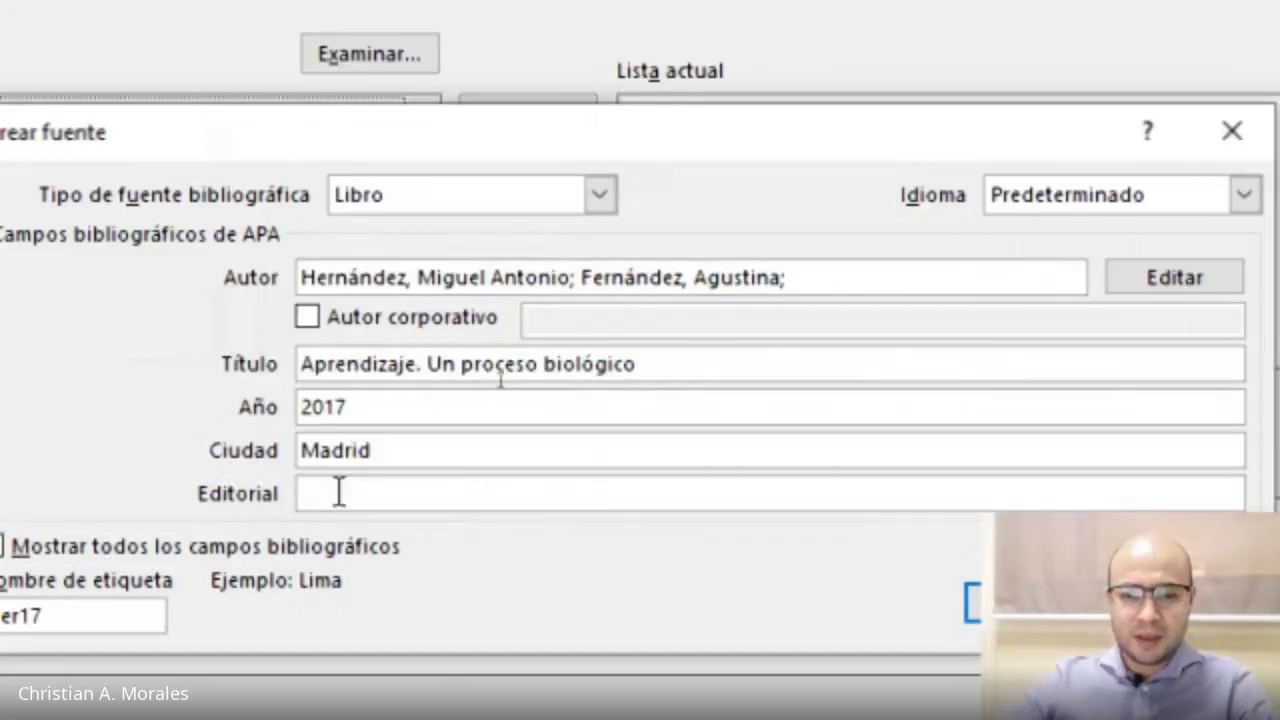
# Enter Un Nuevo Mundo Educativo as the publisher.
pyautogui.click(621, 404)
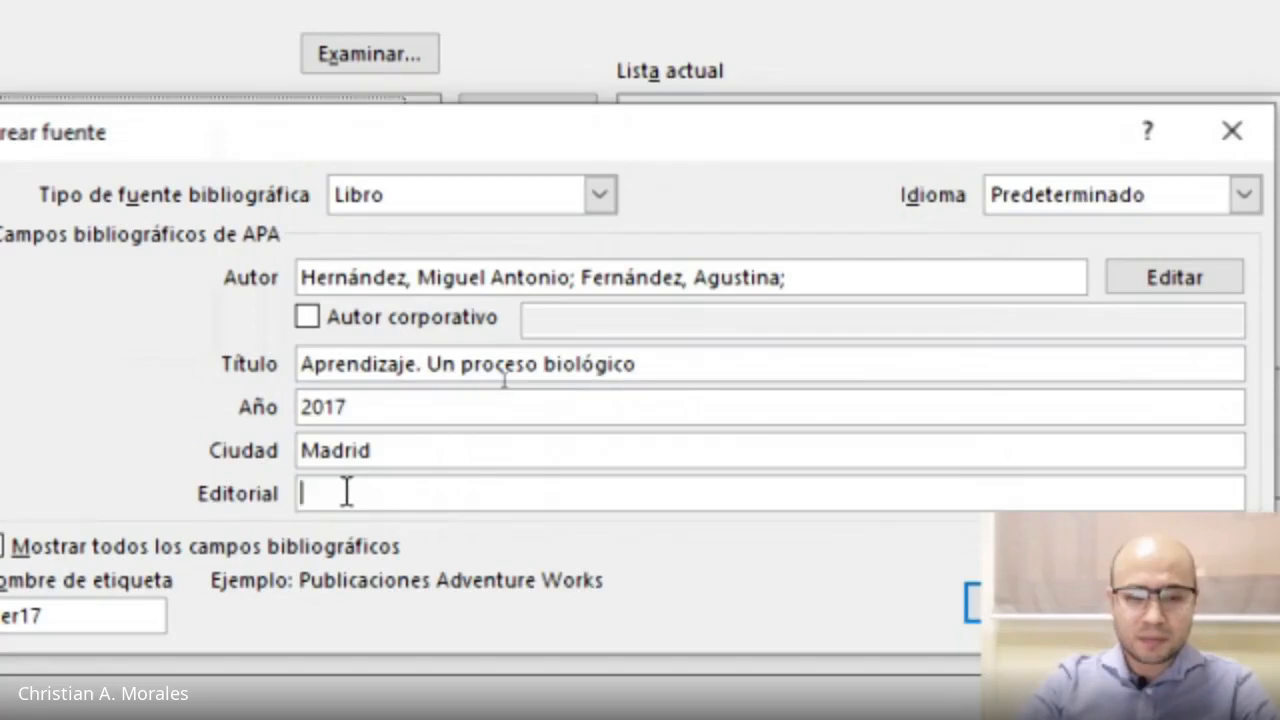
pyautogui.write('Un')
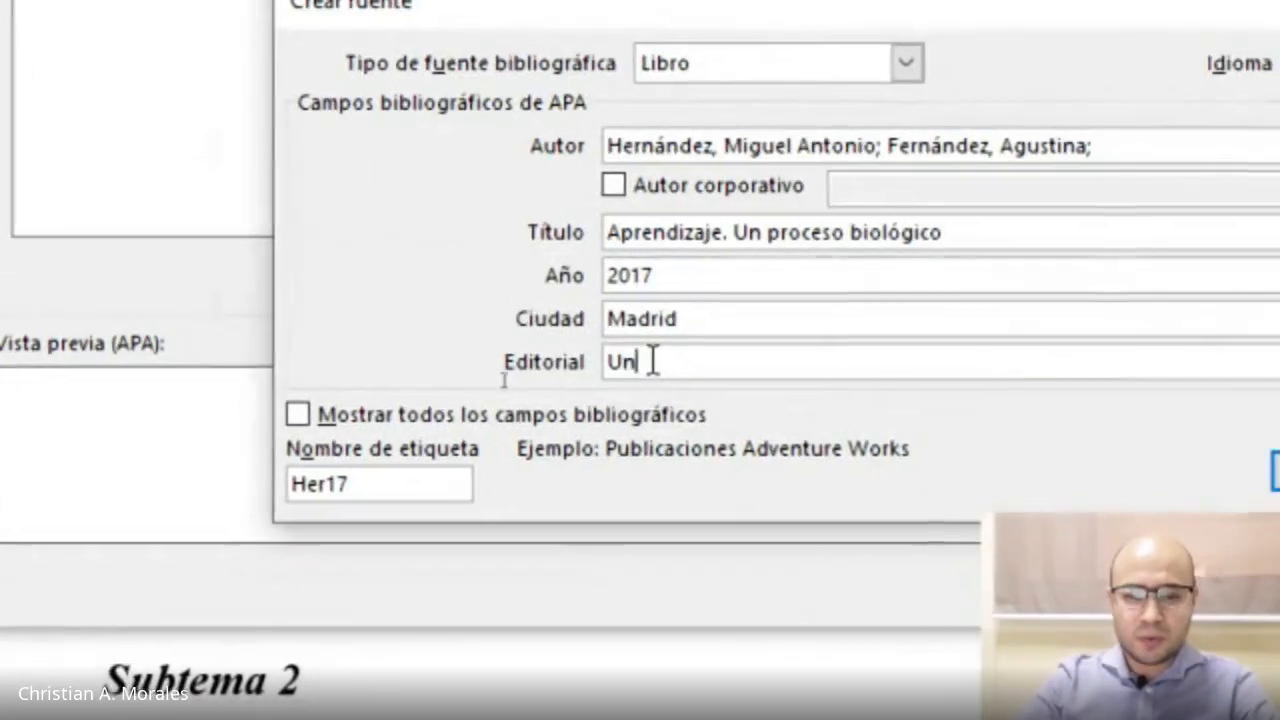
pyautogui.write(' Nuev')
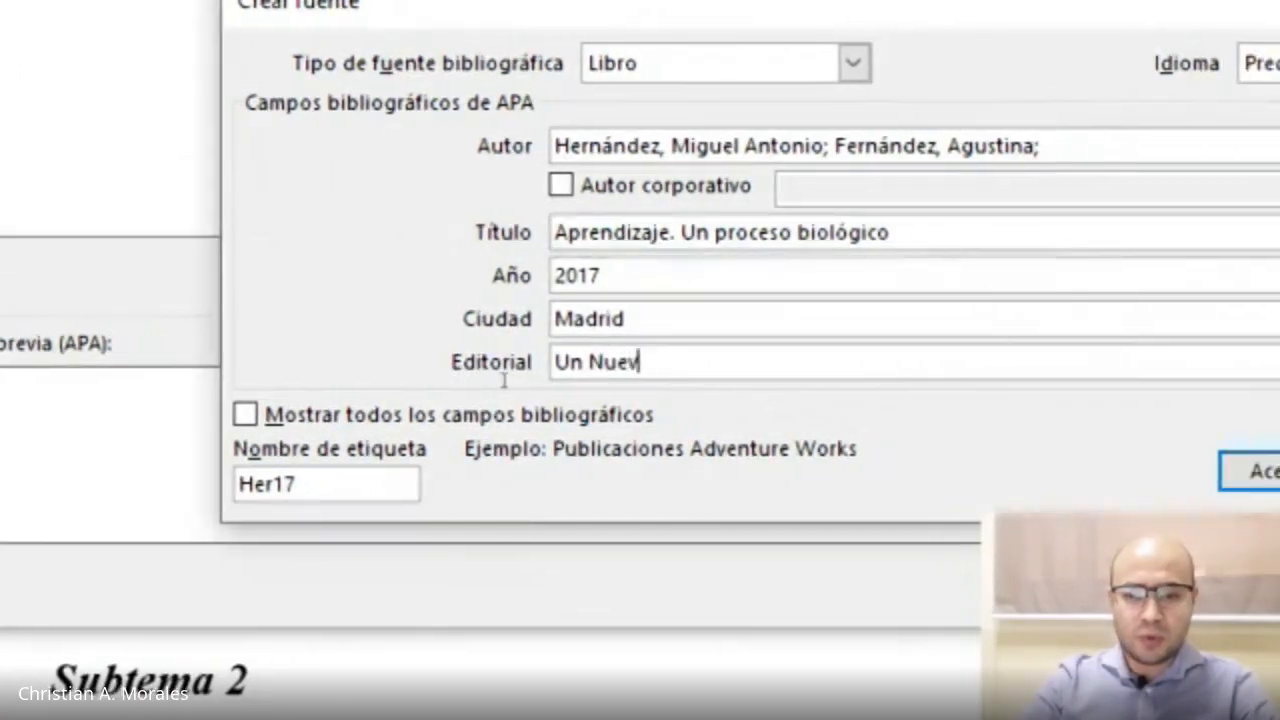
pyautogui.write('o Mundo Educ')
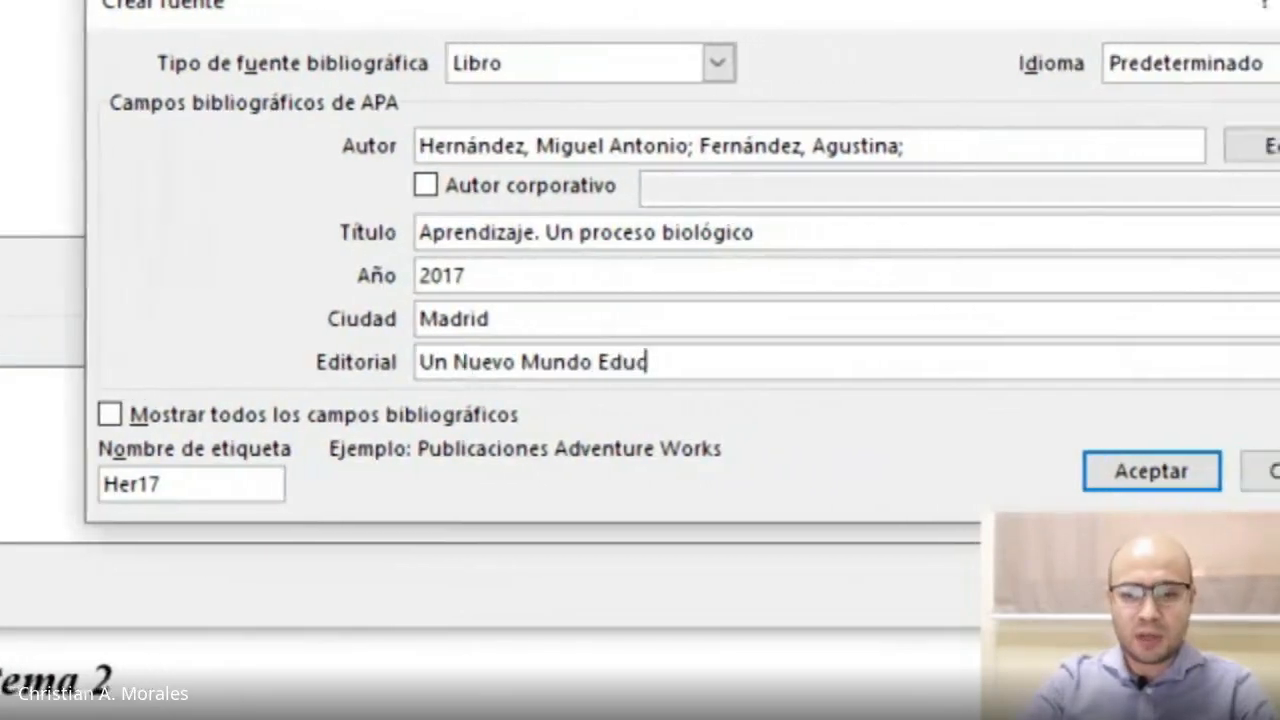
pyautogui.write('ativo')
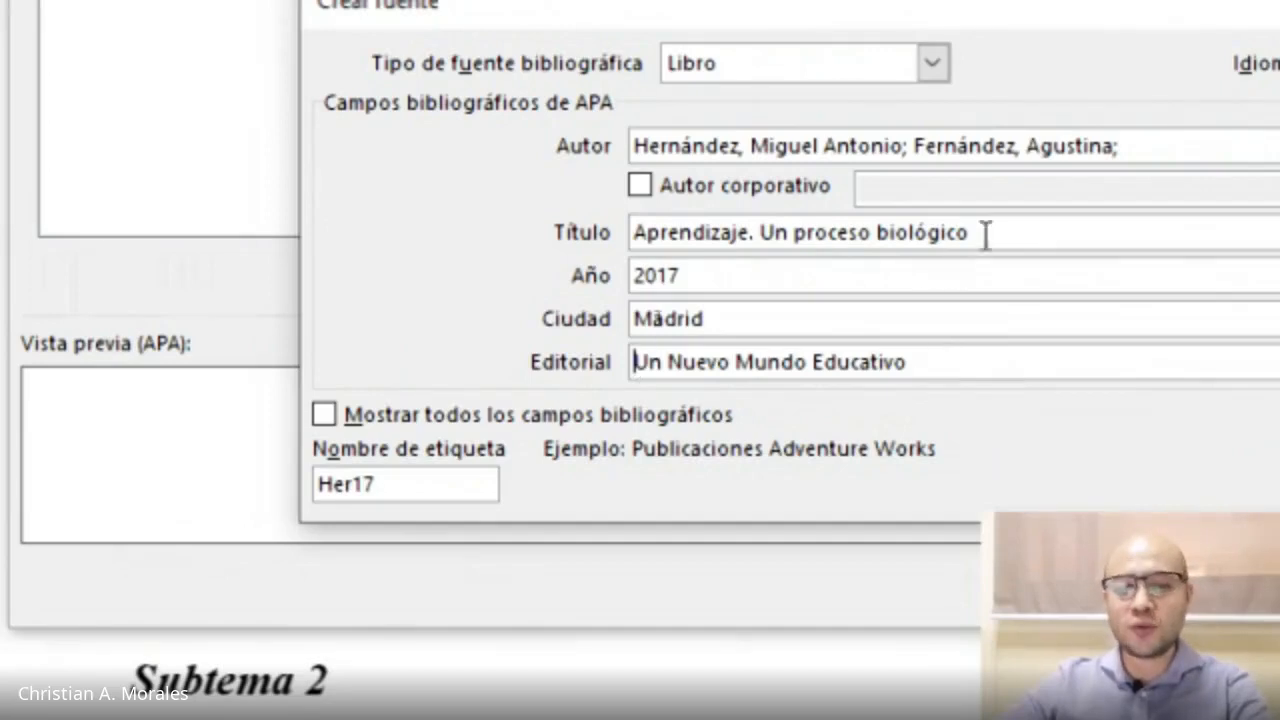
pyautogui.moveTo(978, 233); pyautogui.dragTo(630, 232)
pyautogui.click(657, 236)
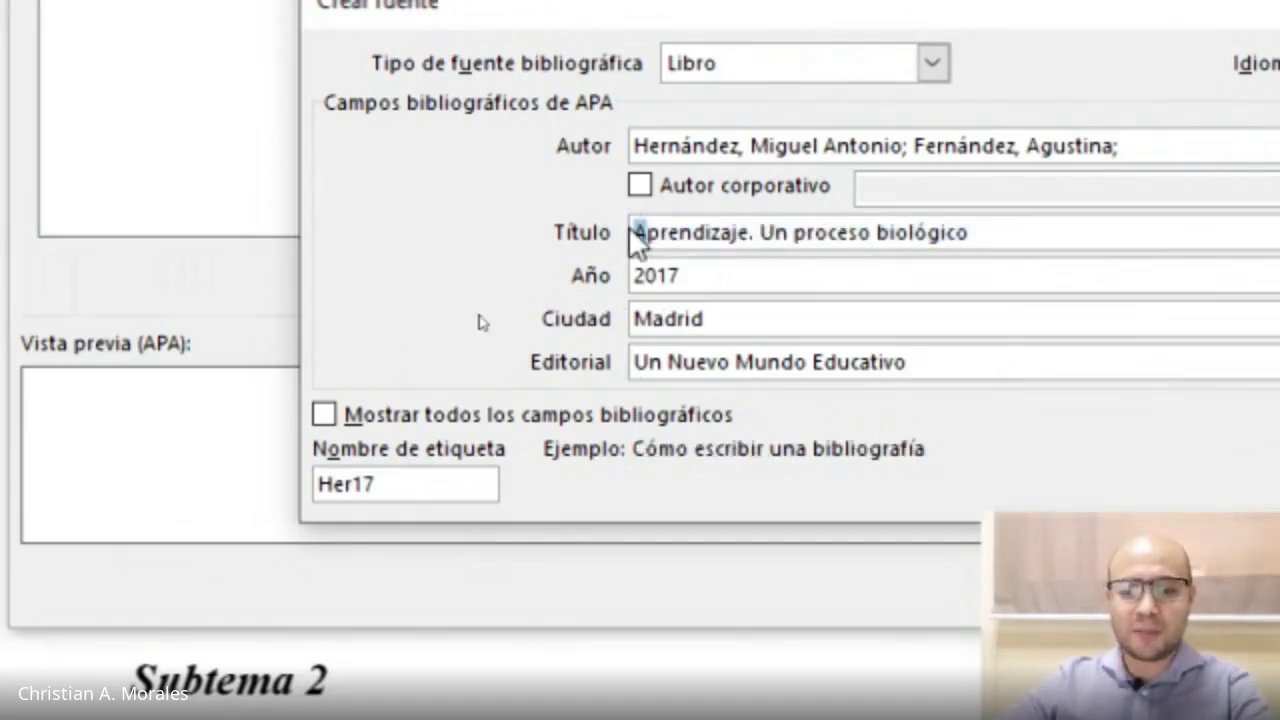
pyautogui.click(757, 233)
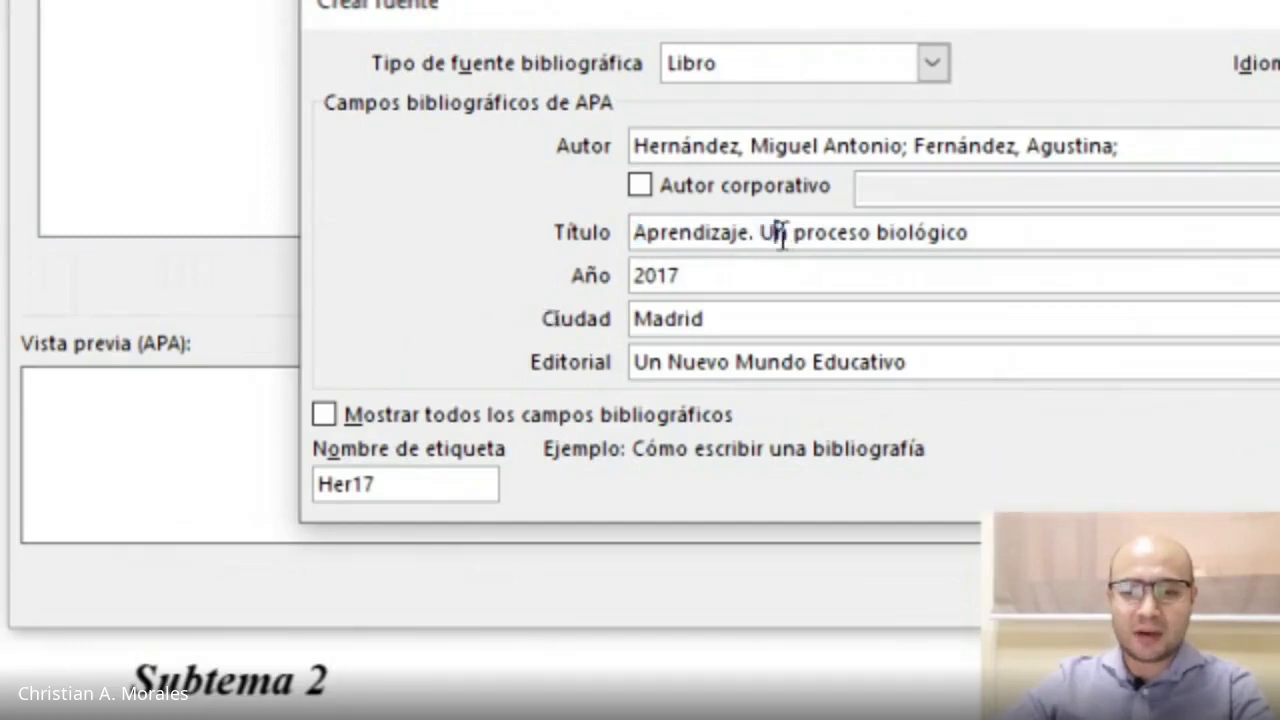
# Save the completed book source.
pyautogui.moveTo(772, 234); pyautogui.dragTo(763, 234)
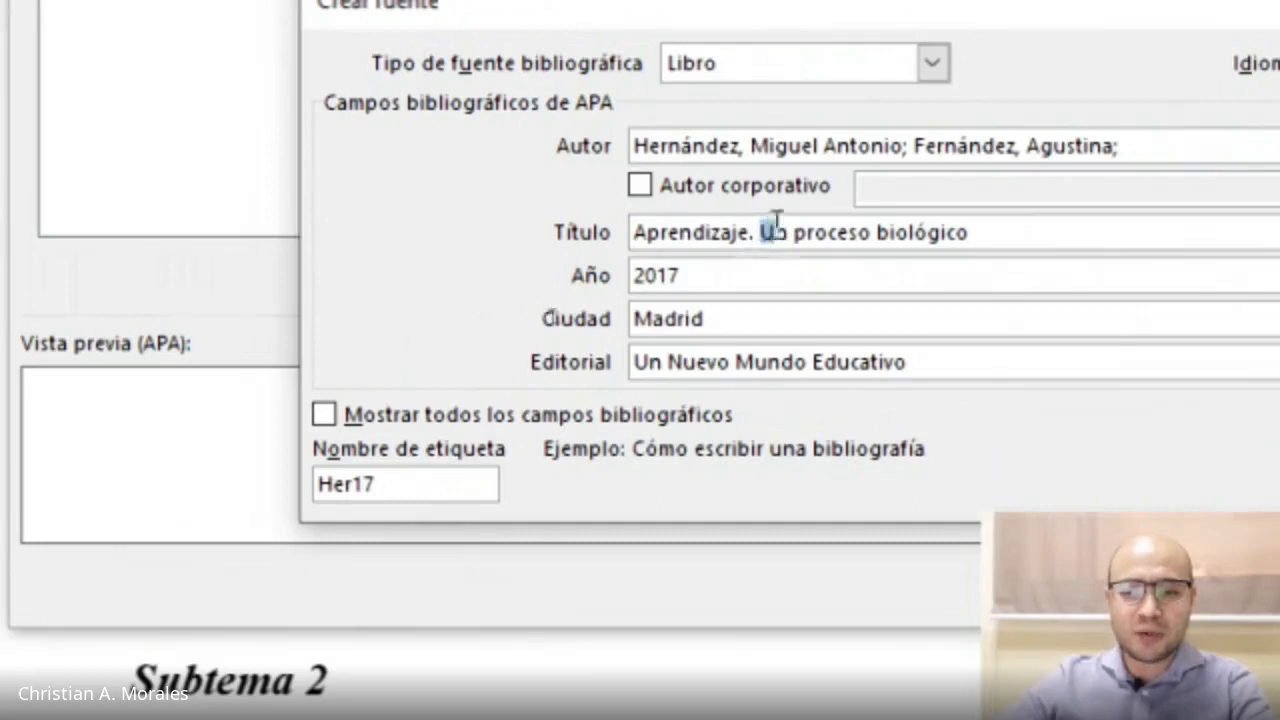
pyautogui.click(998, 235)
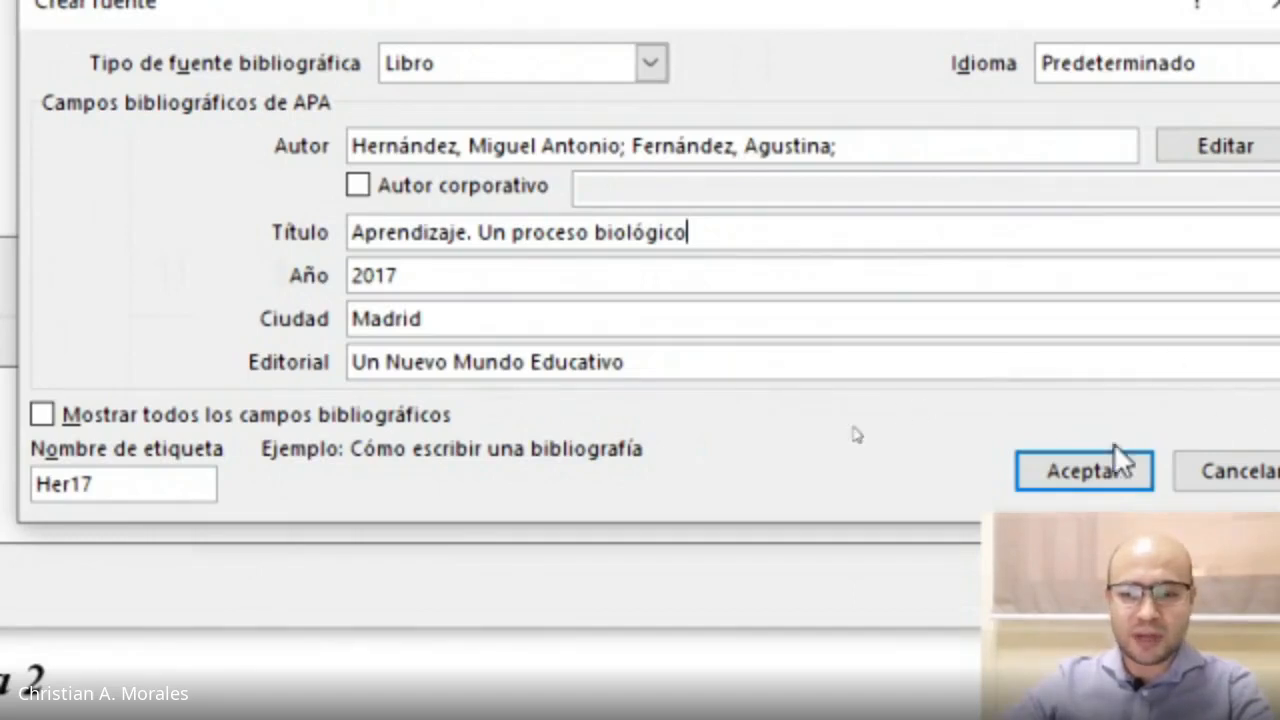
pyautogui.click(1088, 478)
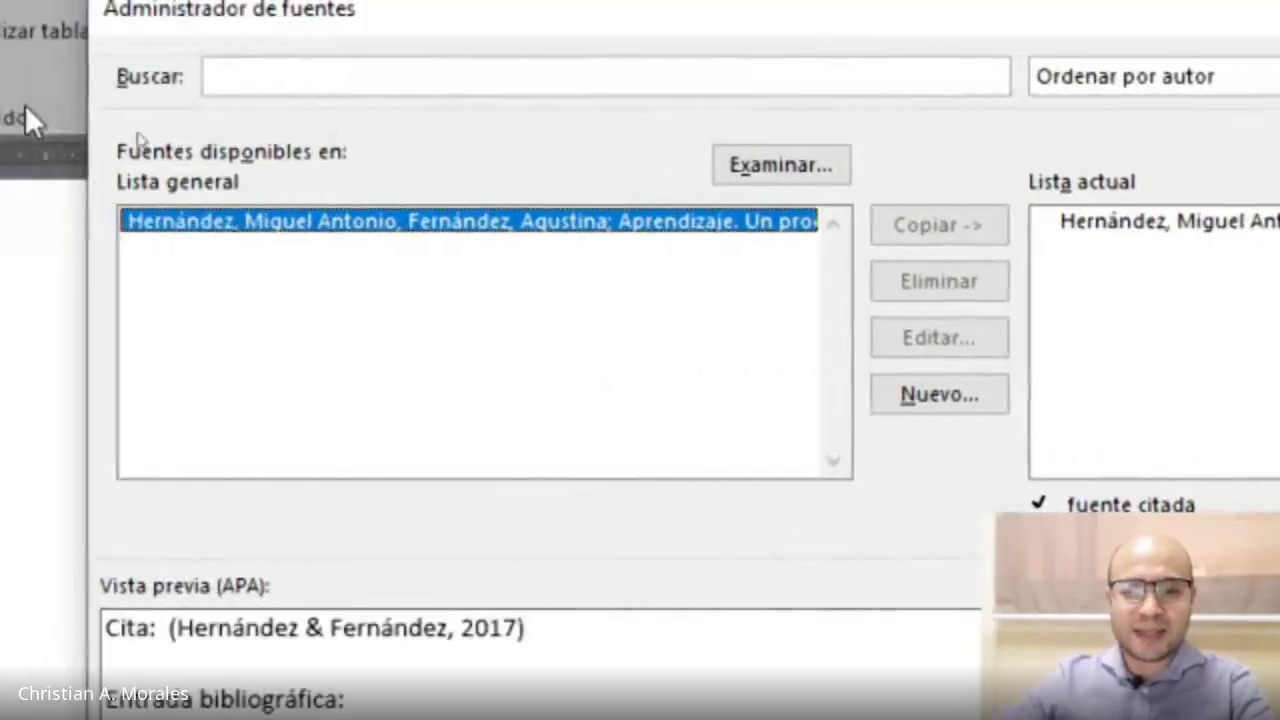
# Remove the new source from the current list and copy it back from the master list.
pyautogui.click(233, 229)
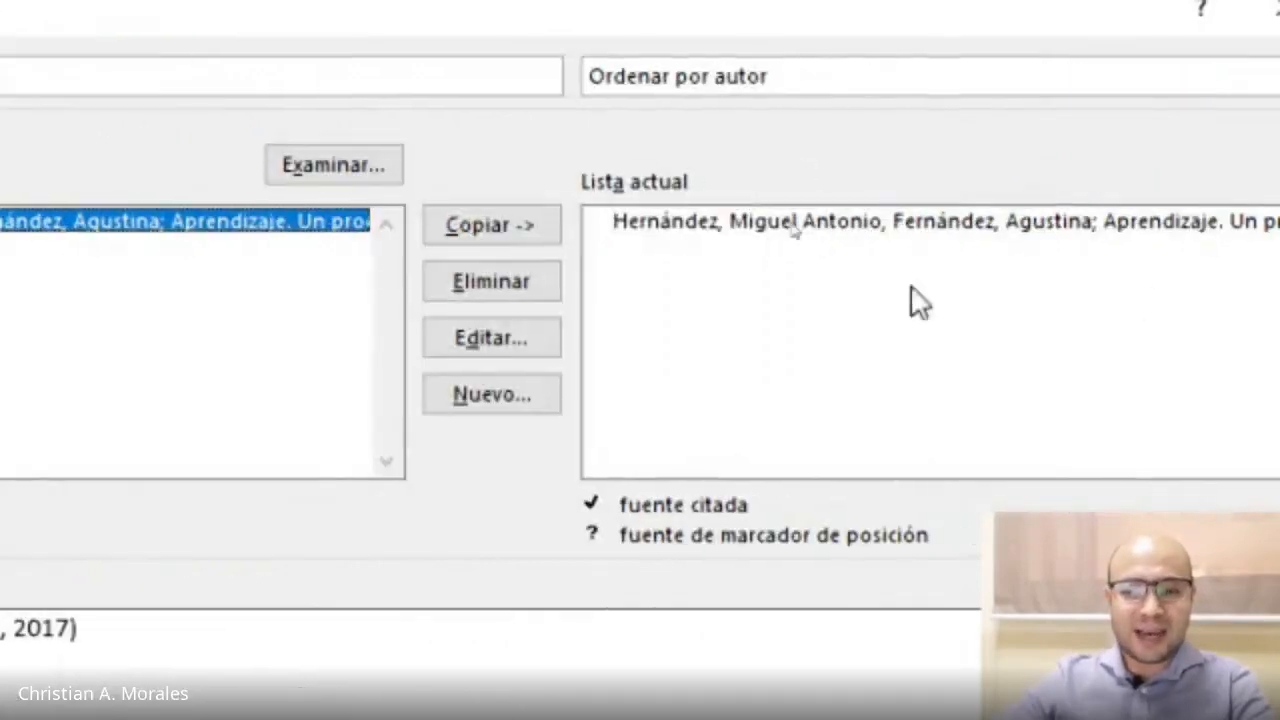
pyautogui.click(712, 225)
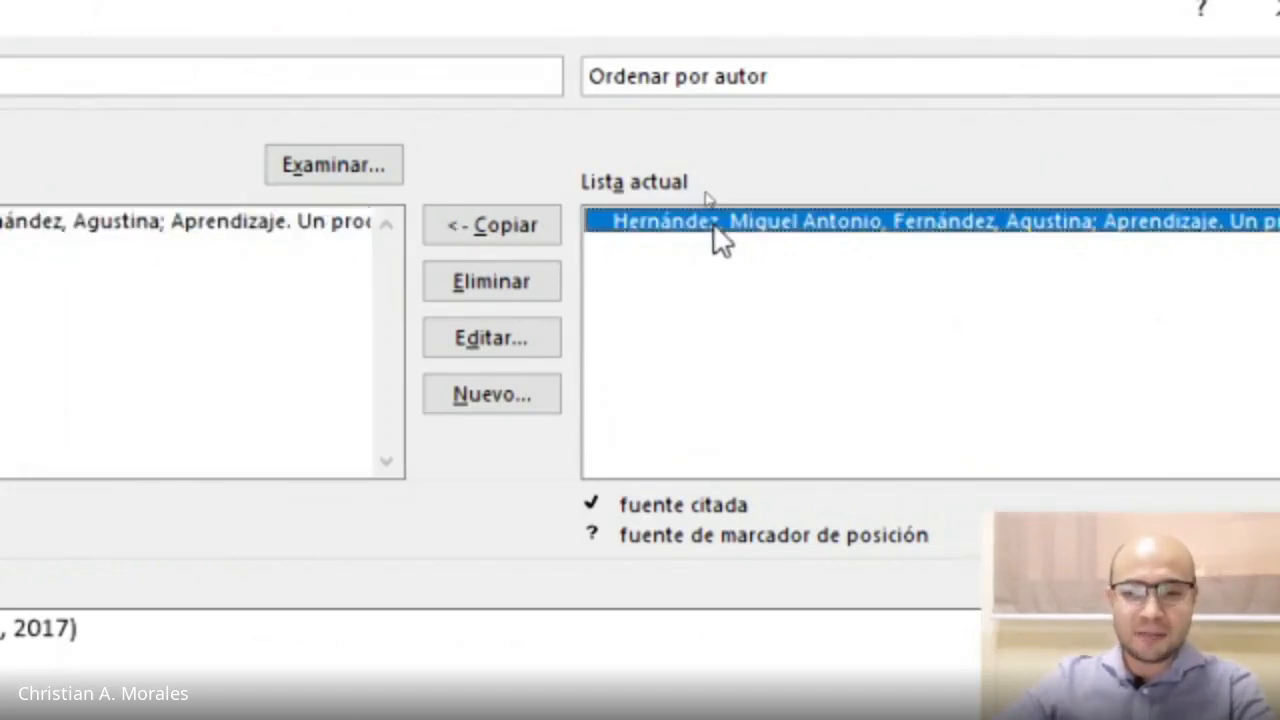
pyautogui.click(490, 284)
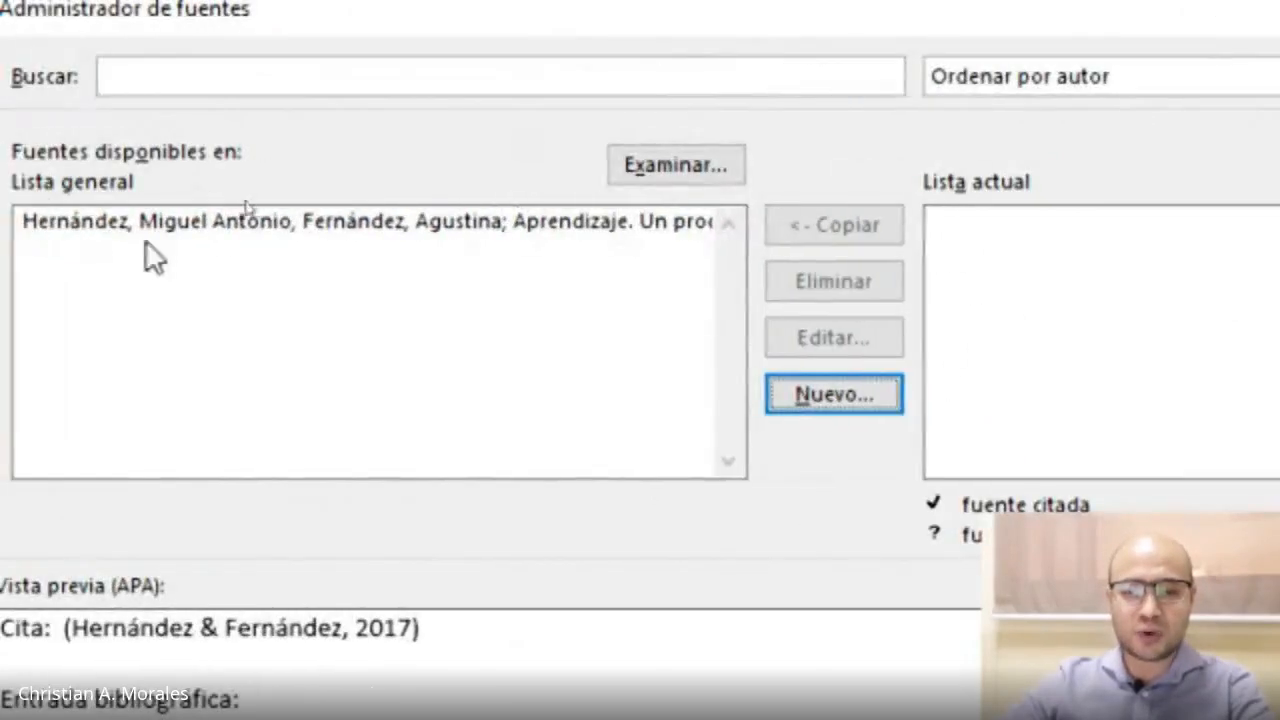
pyautogui.click(283, 233)
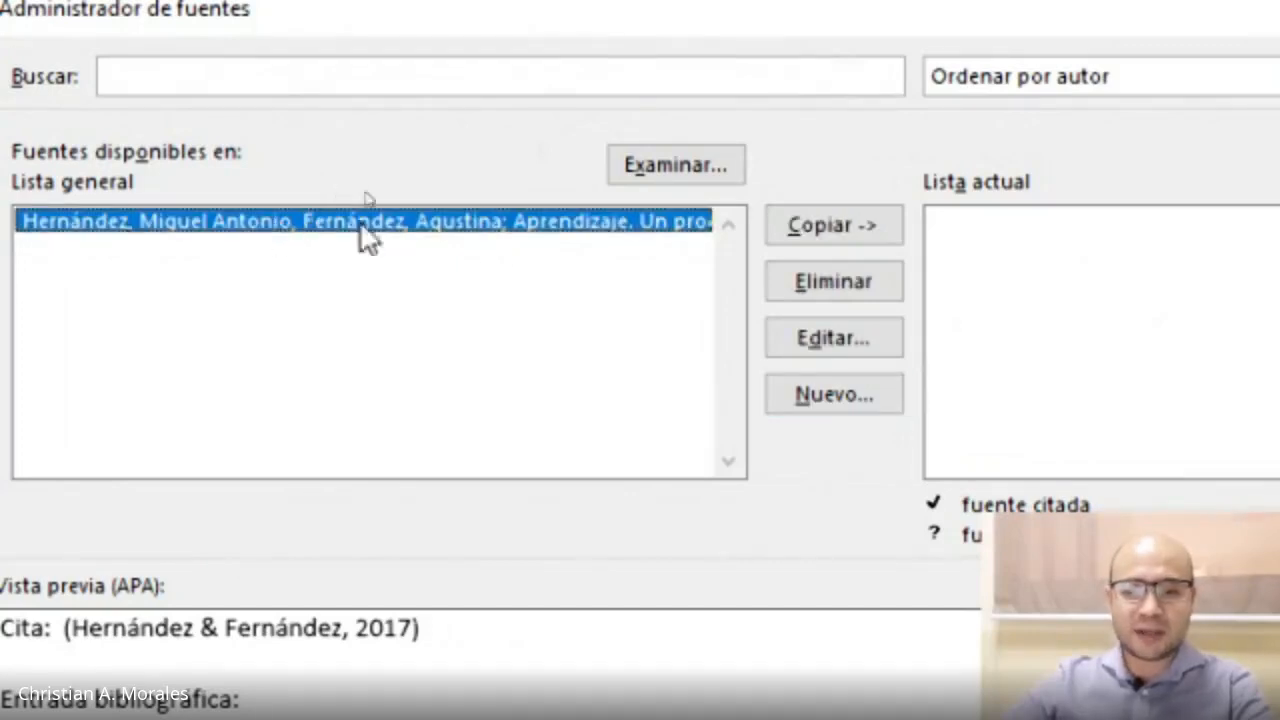
pyautogui.click(858, 226)
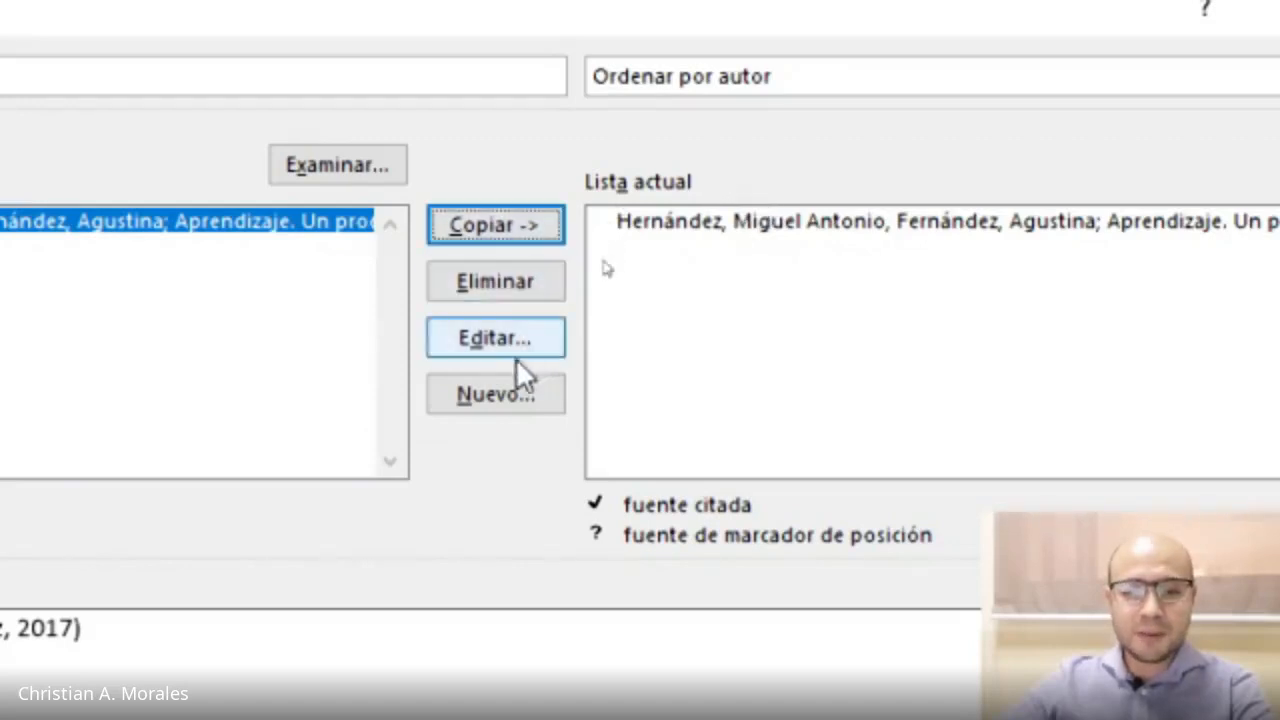
# Start a new source and set its source type to Sitio web.
pyautogui.click(482, 399)
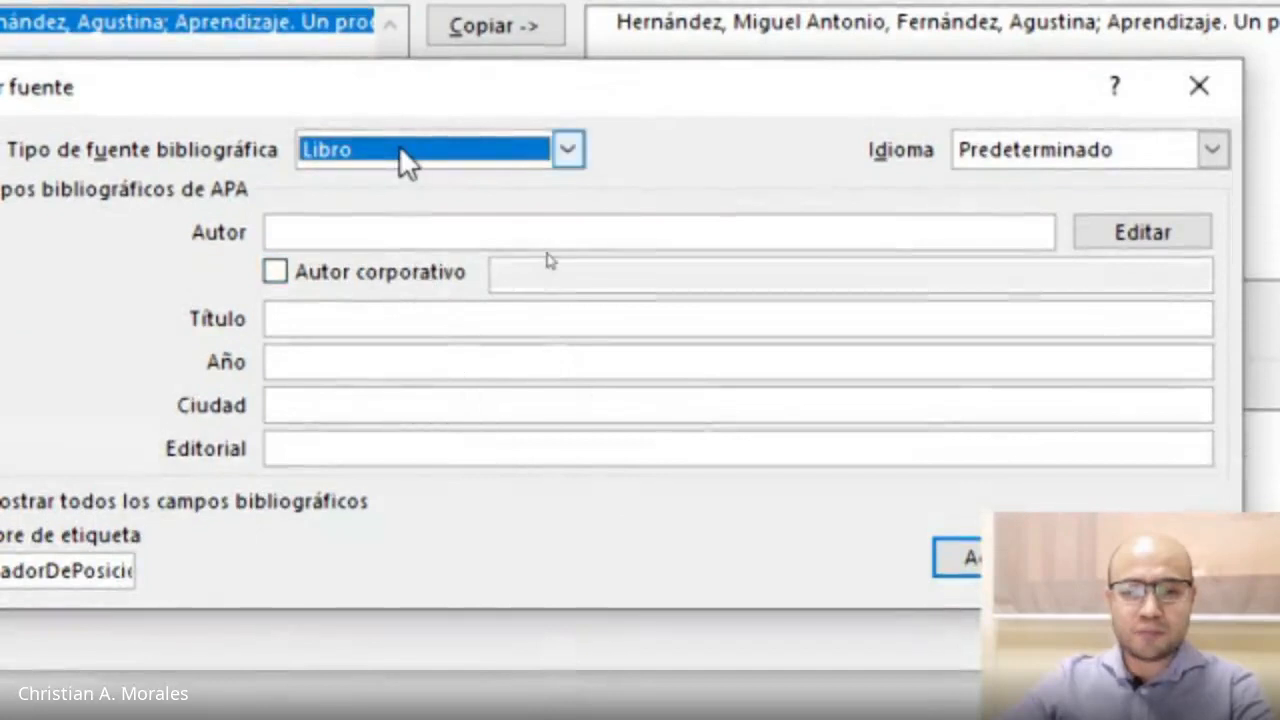
pyautogui.click(403, 152)
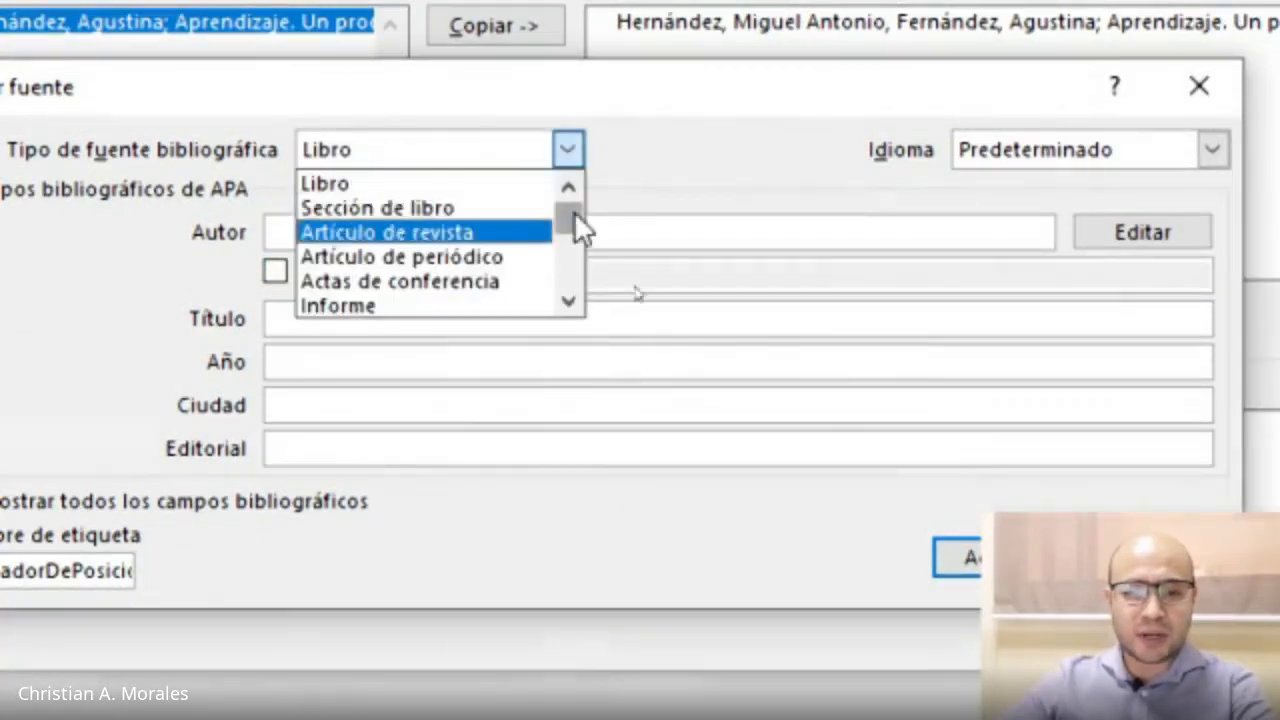
pyautogui.moveTo(574, 211); pyautogui.dragTo(574, 230)
pyautogui.click(457, 234)
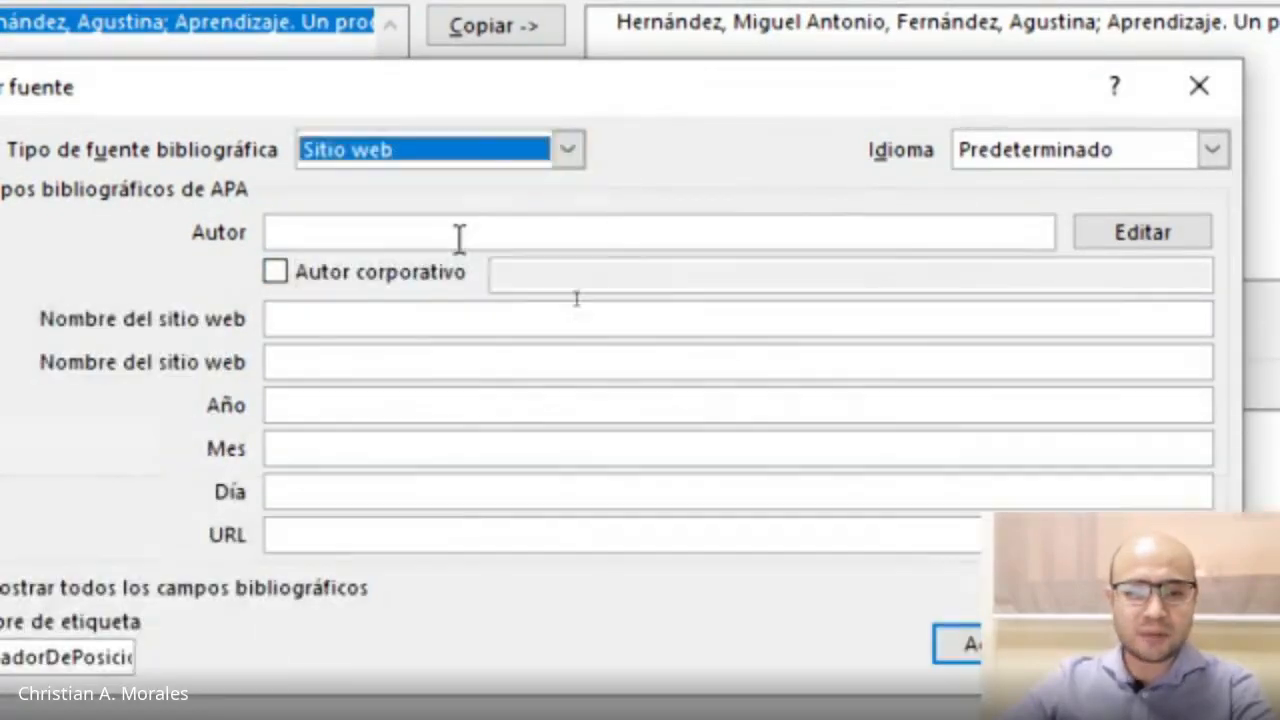
# Examine the example hints for each website source field.
pyautogui.click(306, 234)
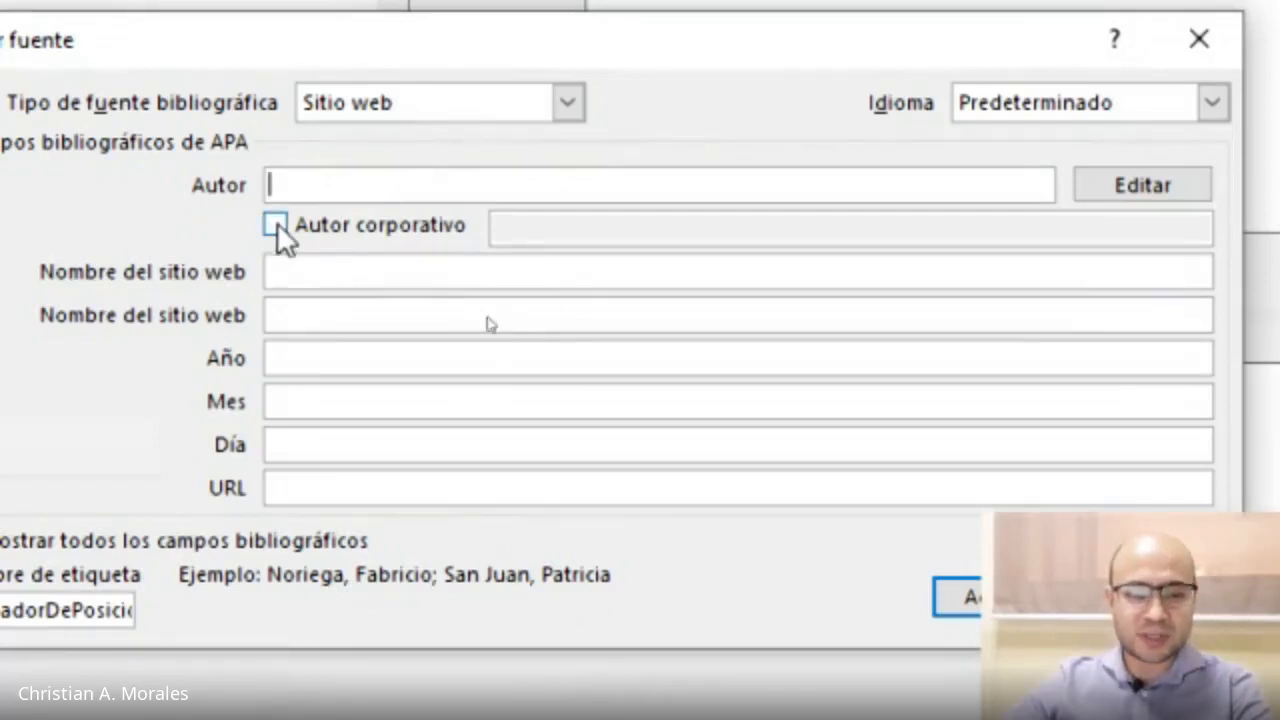
pyautogui.click(293, 270)
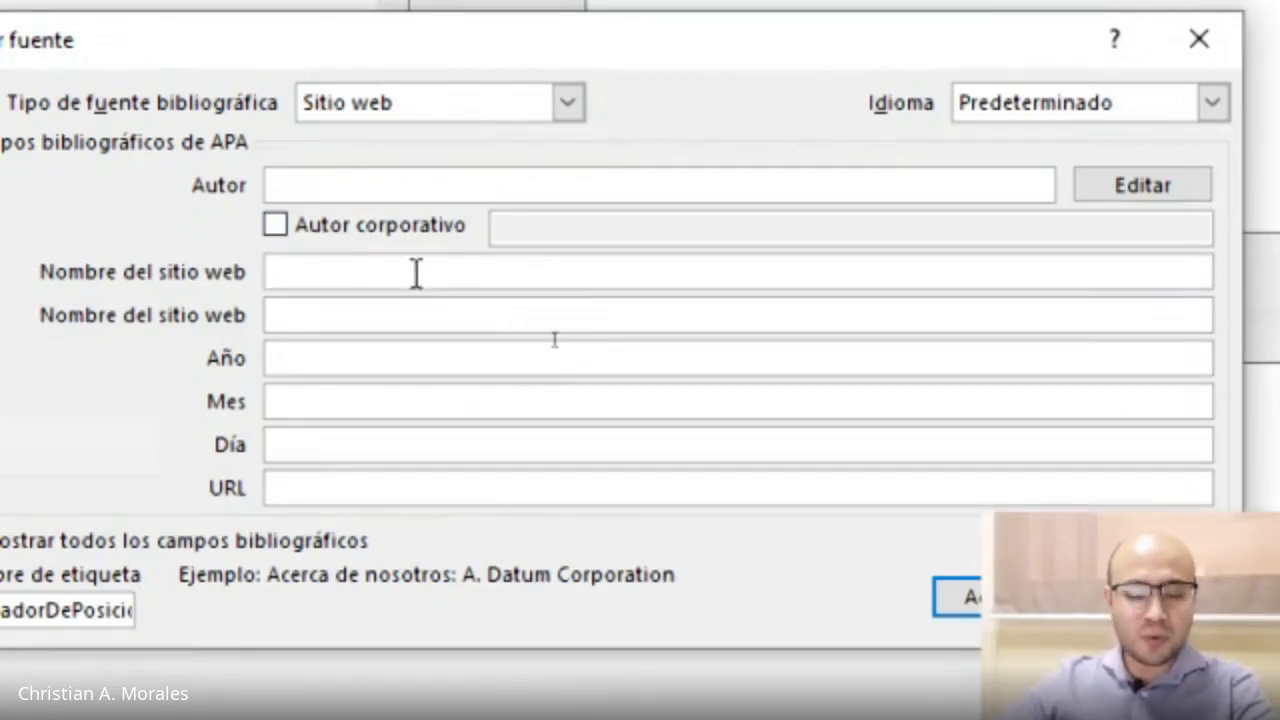
pyautogui.click(299, 315)
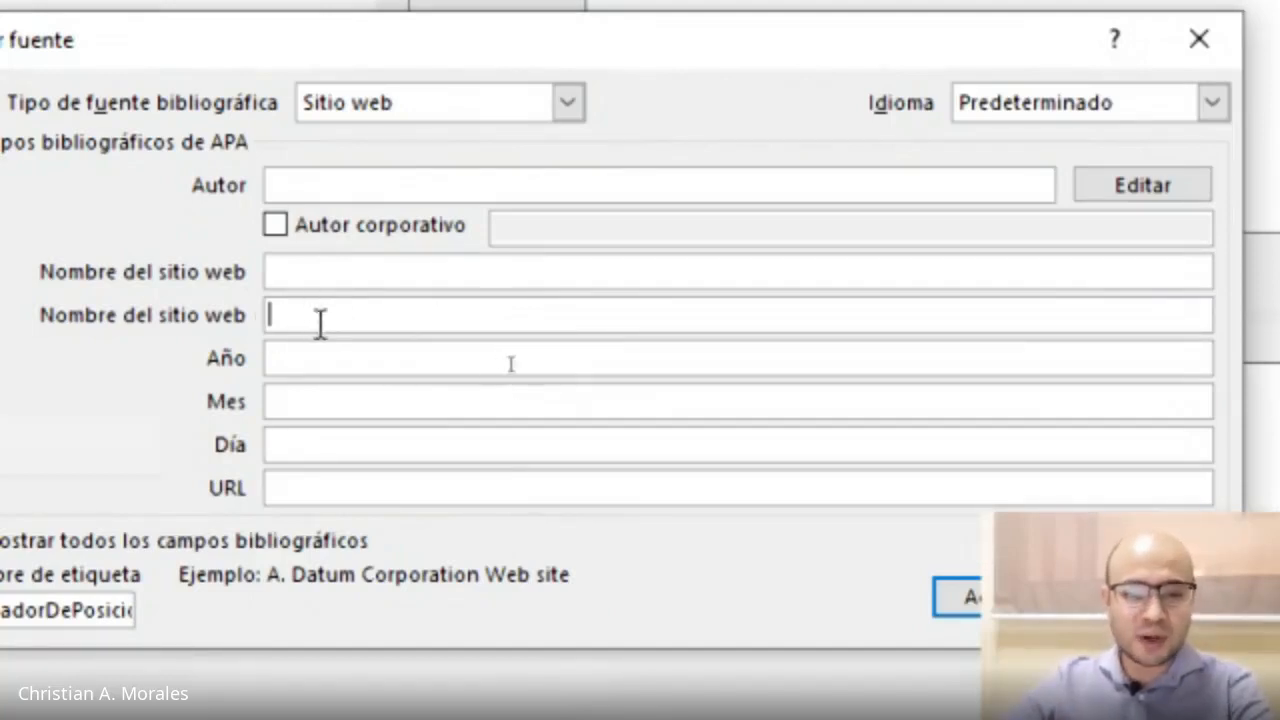
pyautogui.click(297, 272)
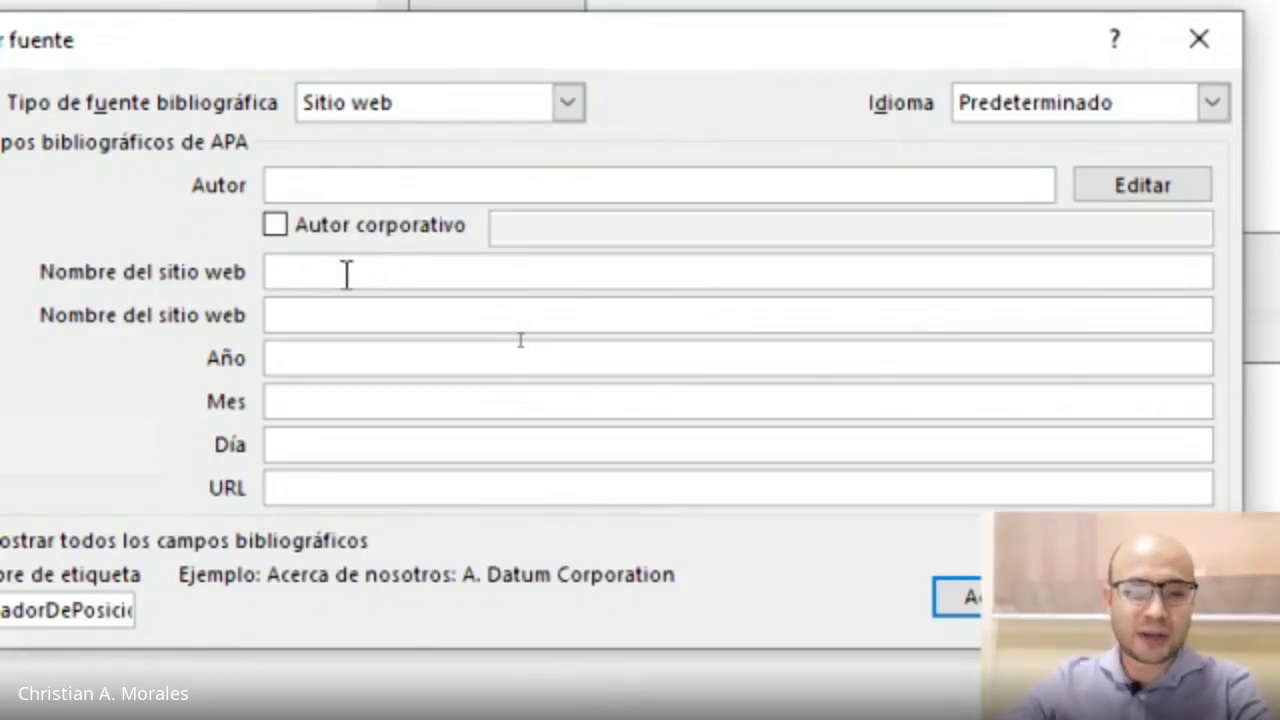
pyautogui.click(323, 360)
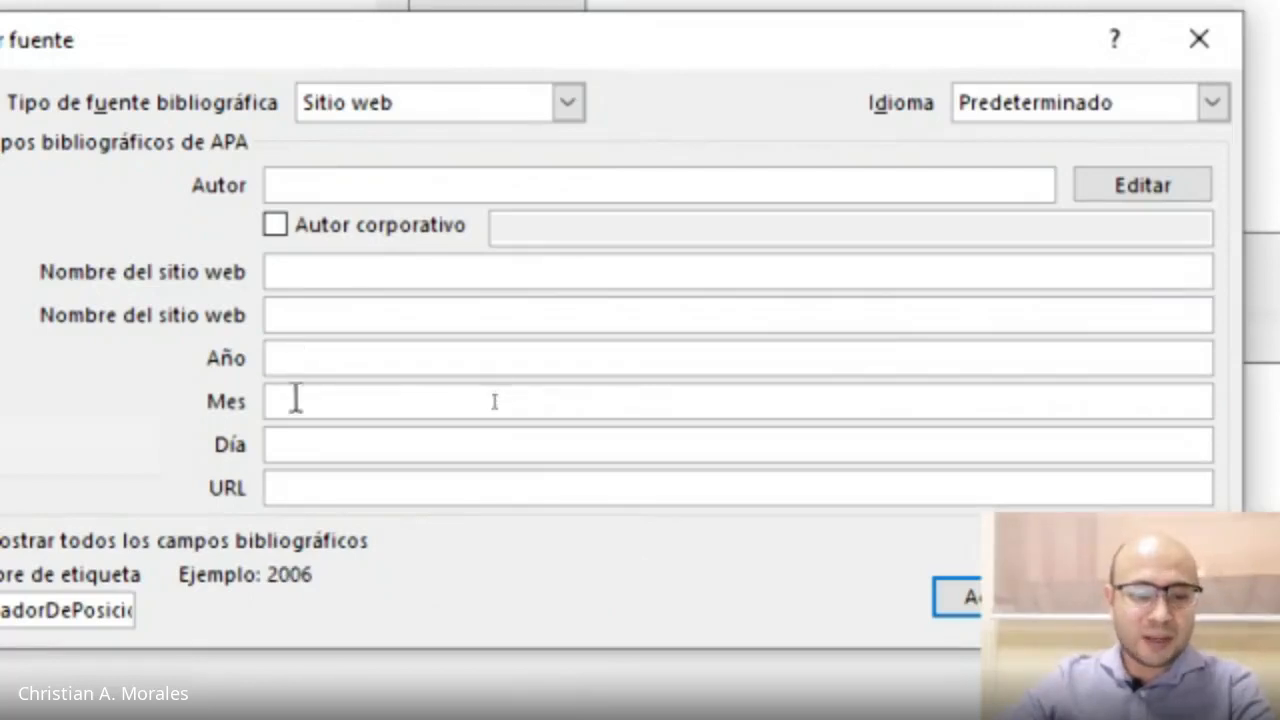
pyautogui.click(297, 447)
pyautogui.click(319, 356)
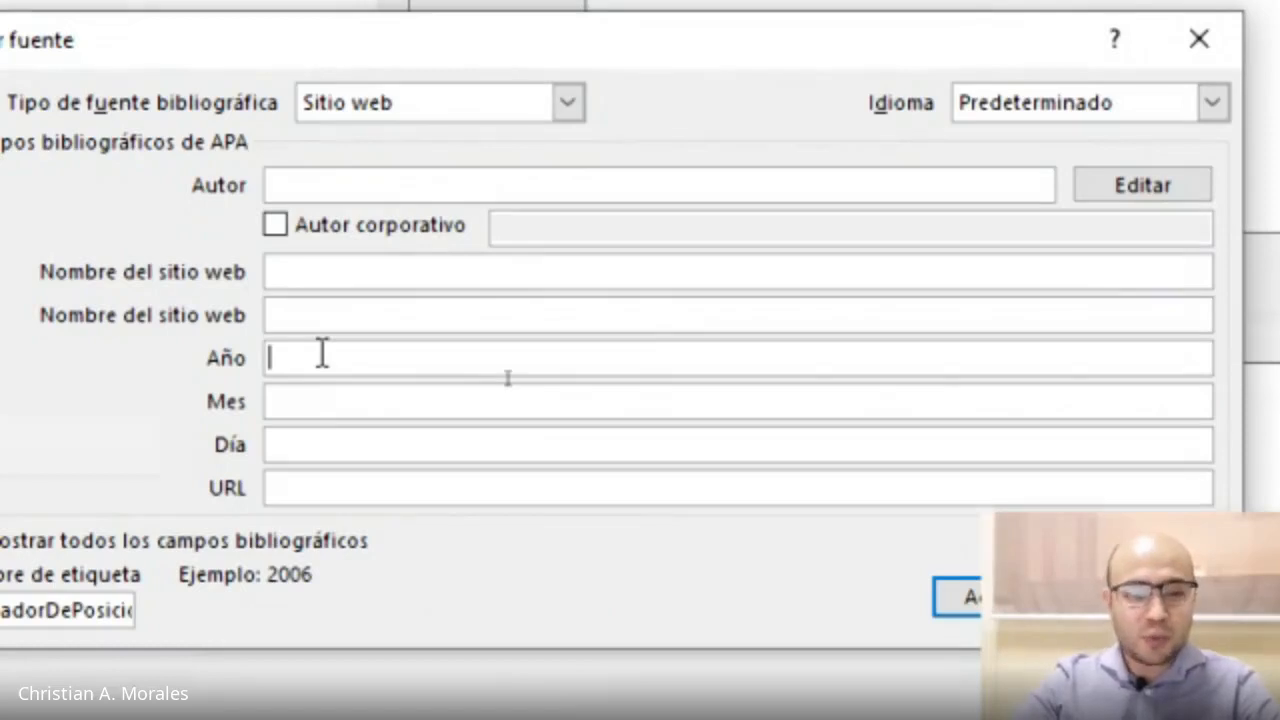
# Set the year to n. d. for an undated source.
pyautogui.write('s. f.')
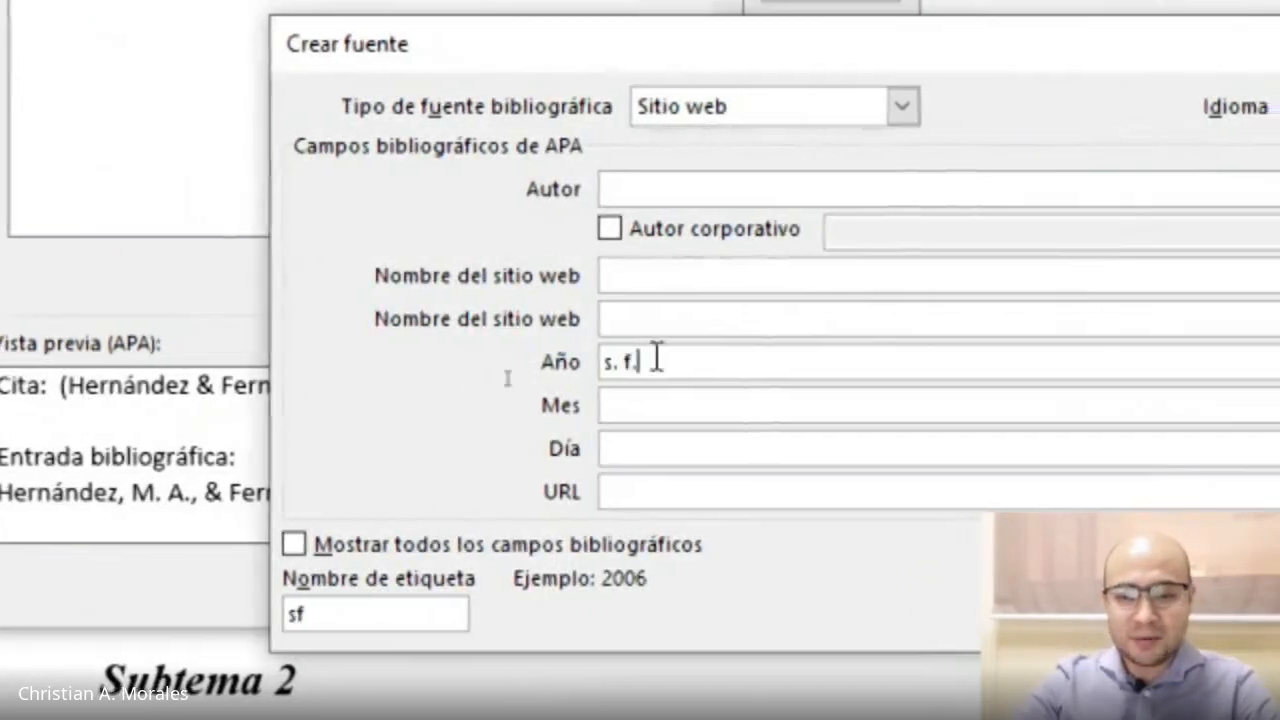
pyautogui.hotkey('shift', 'Home')
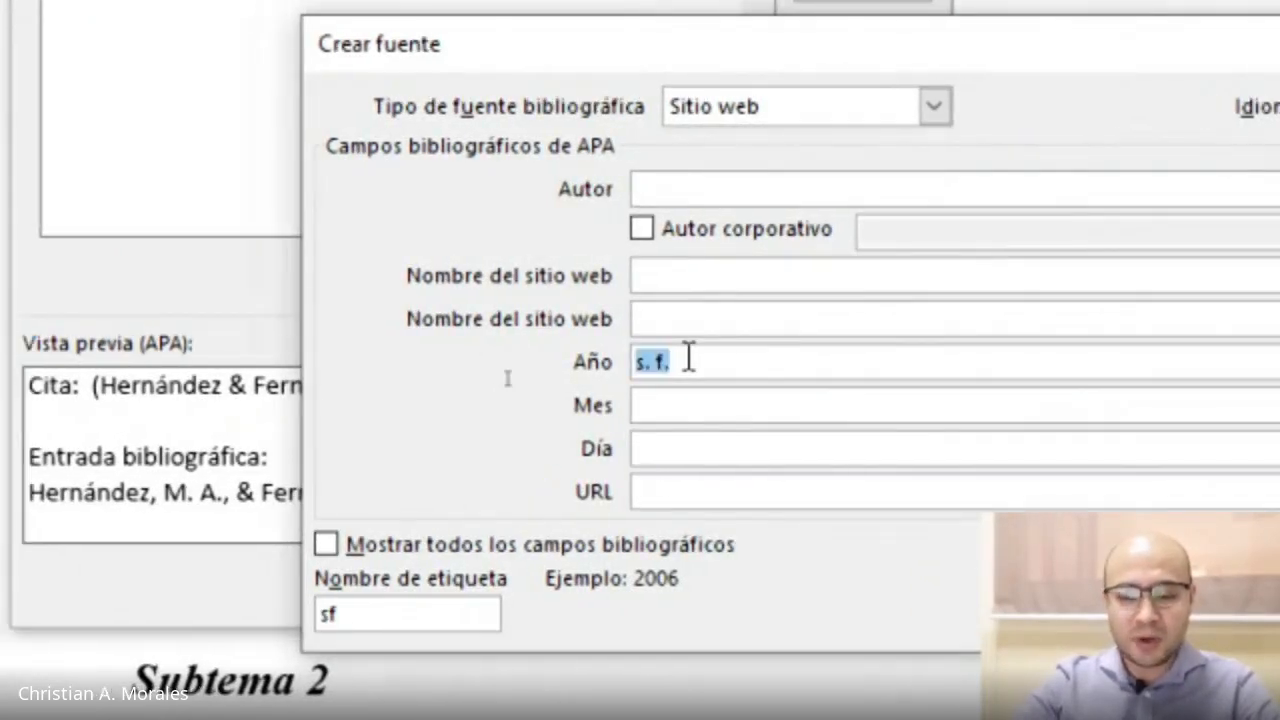
pyautogui.write('n. d.')
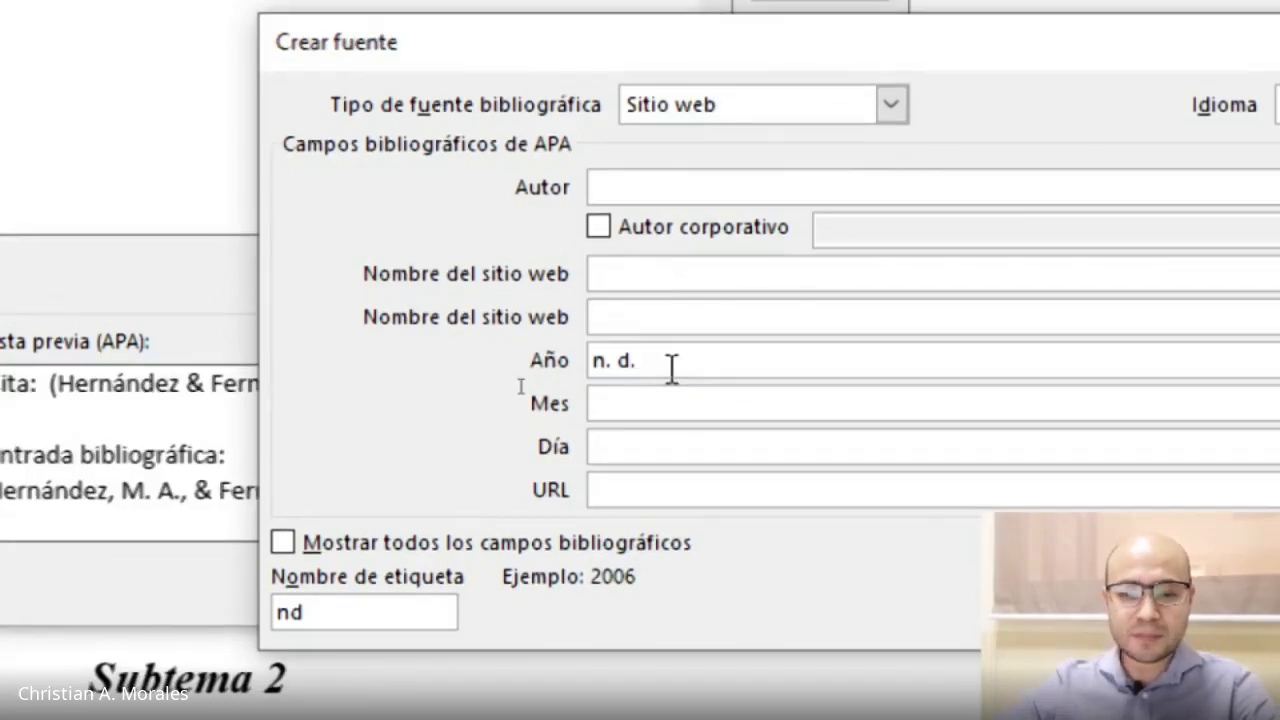
pyautogui.click(630, 482)
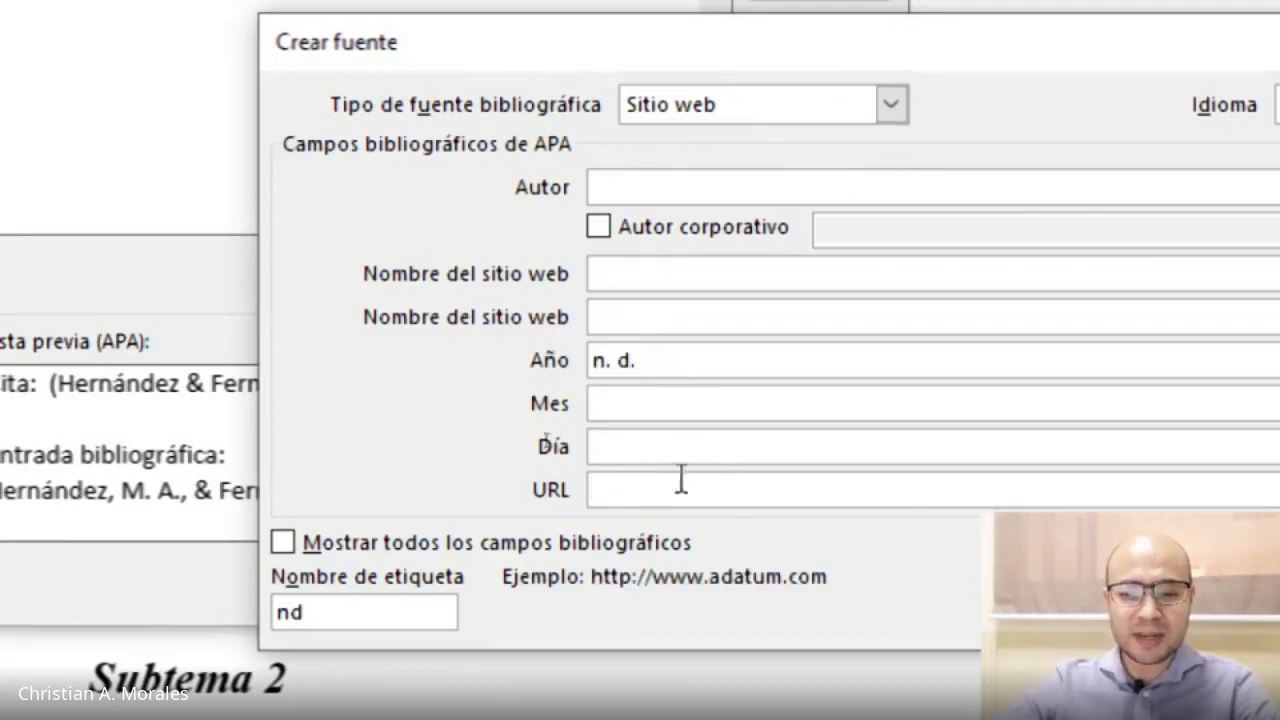
# Switch the source type back to Libro.
pyautogui.click(711, 106)
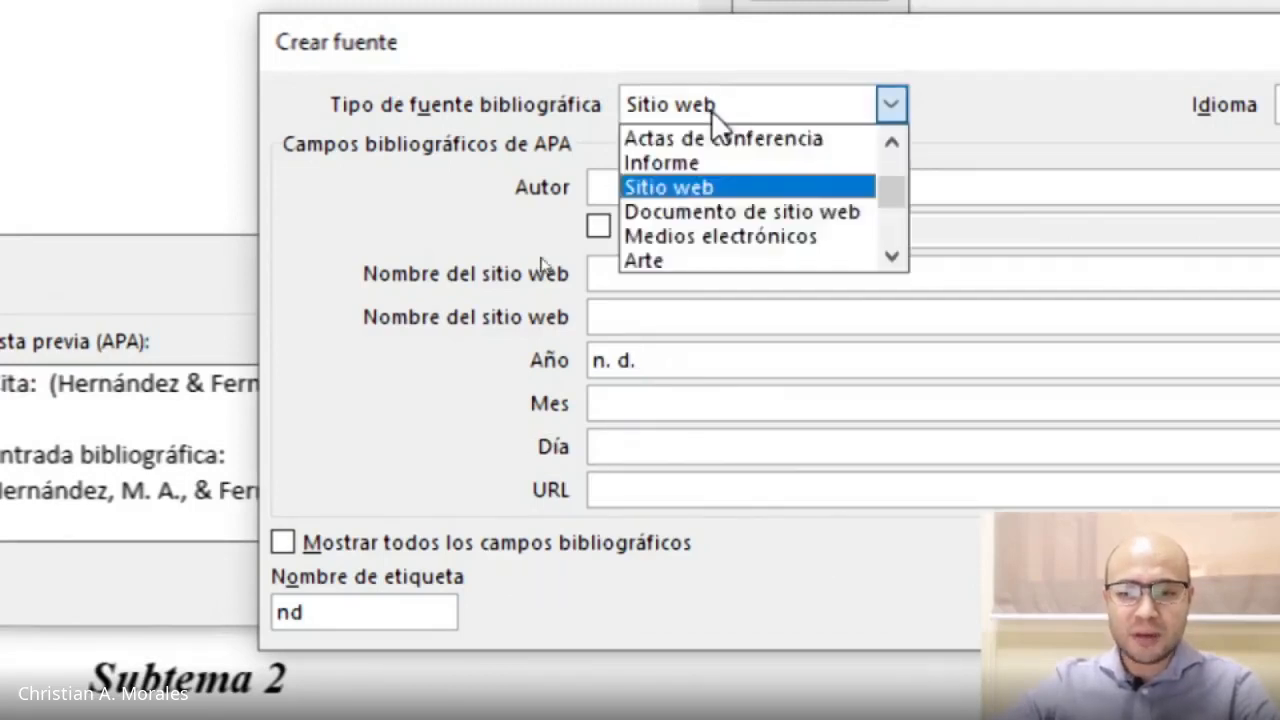
pyautogui.scroll(2, 726, 166)
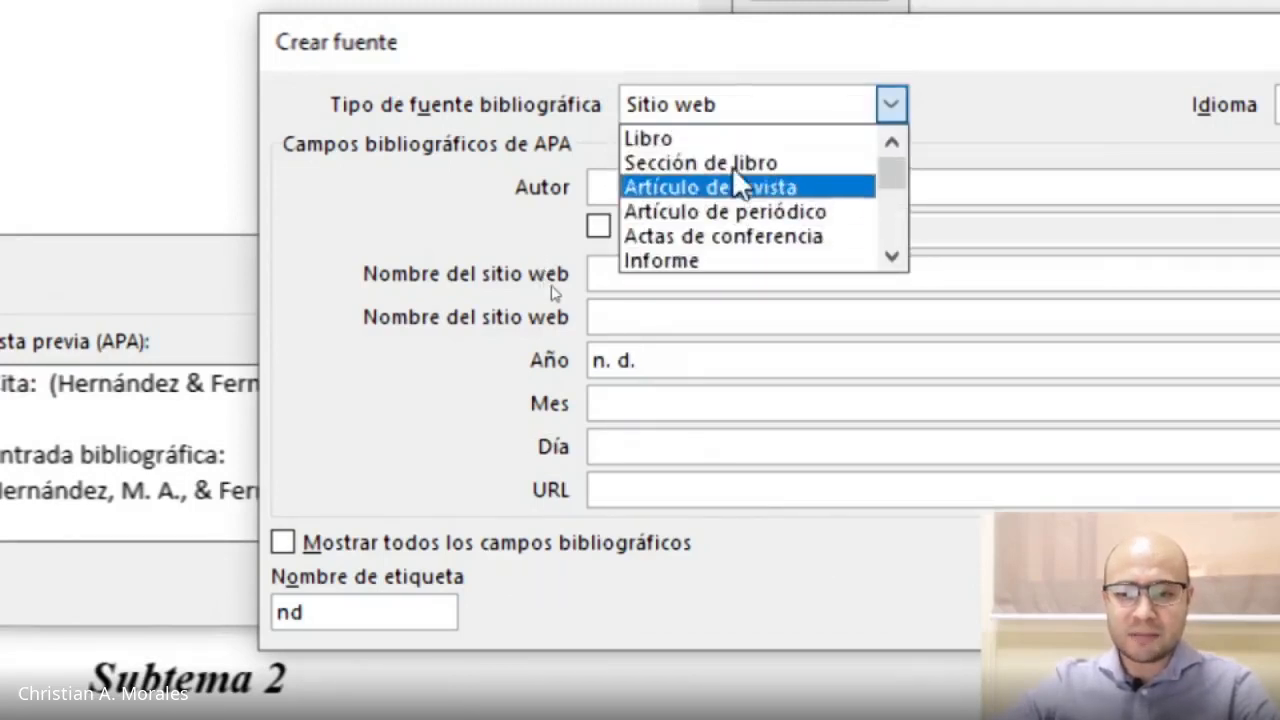
pyautogui.click(689, 138)
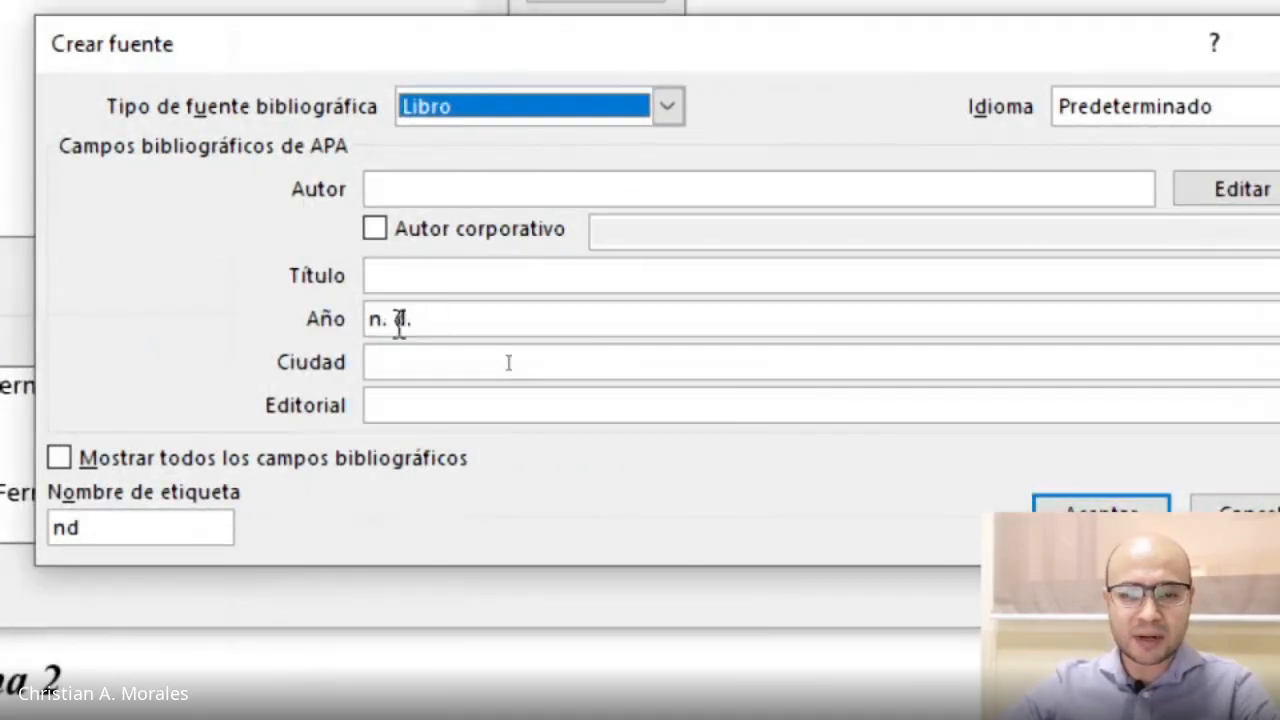
# Clear the year field of the book source.
pyautogui.doubleClick(623, 316)
pyautogui.moveTo(399, 330); pyautogui.dragTo(371, 317)
pyautogui.write('n')
pyautogui.press('BackSpace')
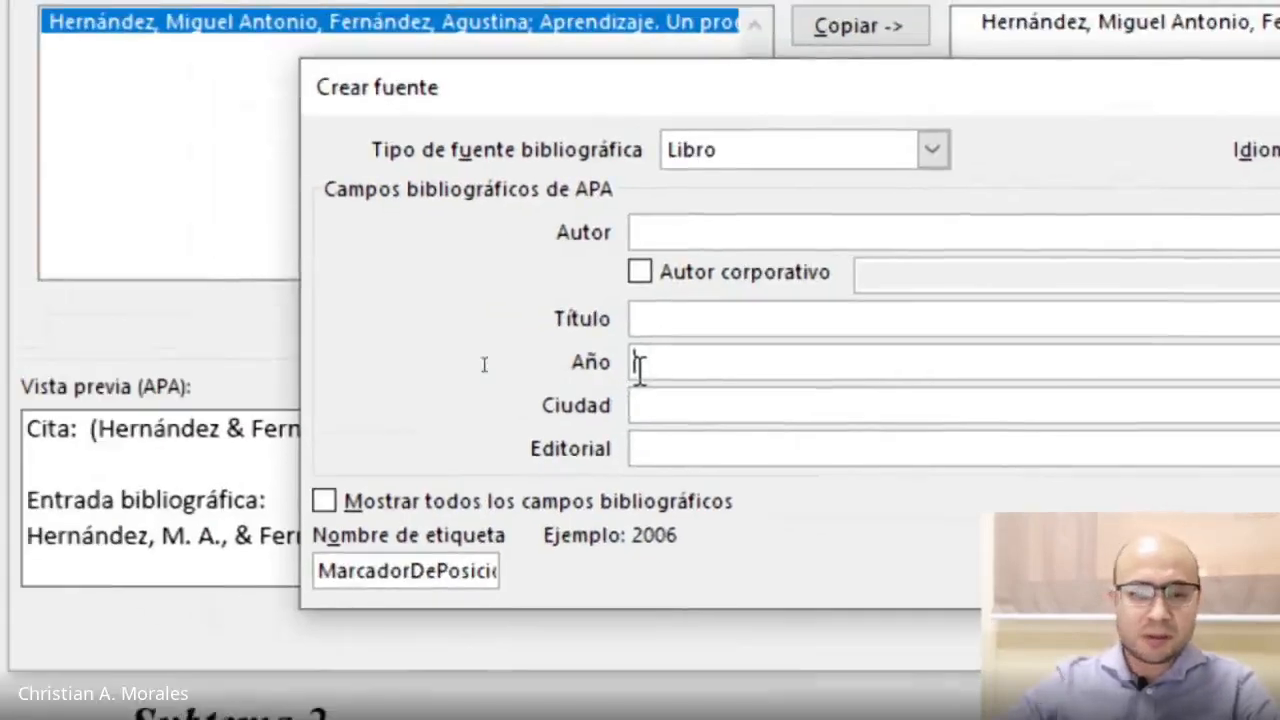
# Add an author by surname and first name in the author editor and confirm the list.
pyautogui.click(786, 231)
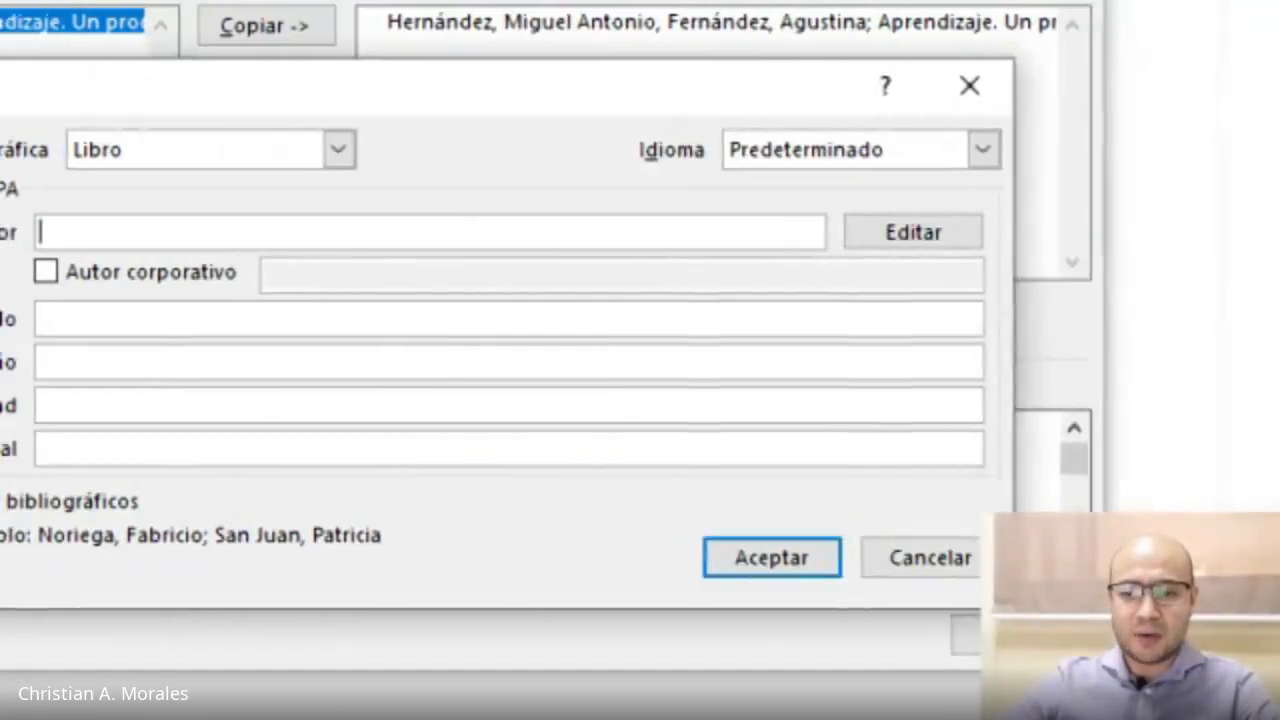
pyautogui.click(909, 233)
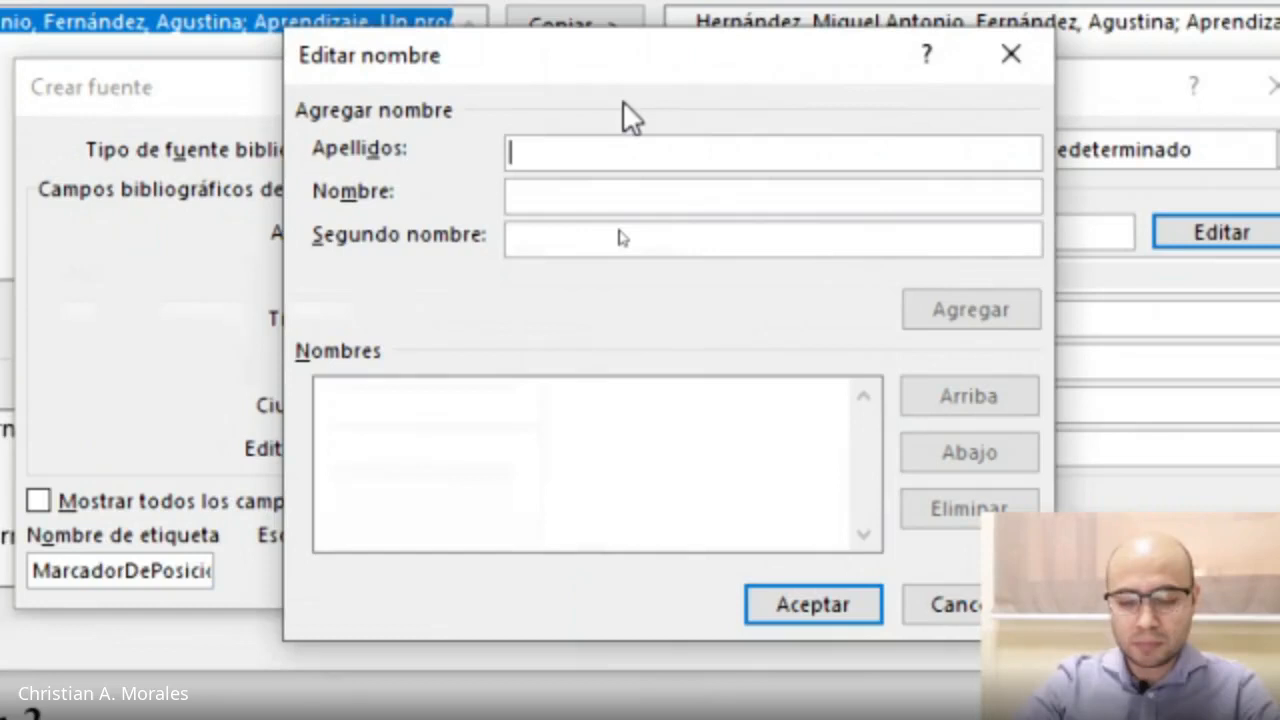
pyautogui.write('Doe')
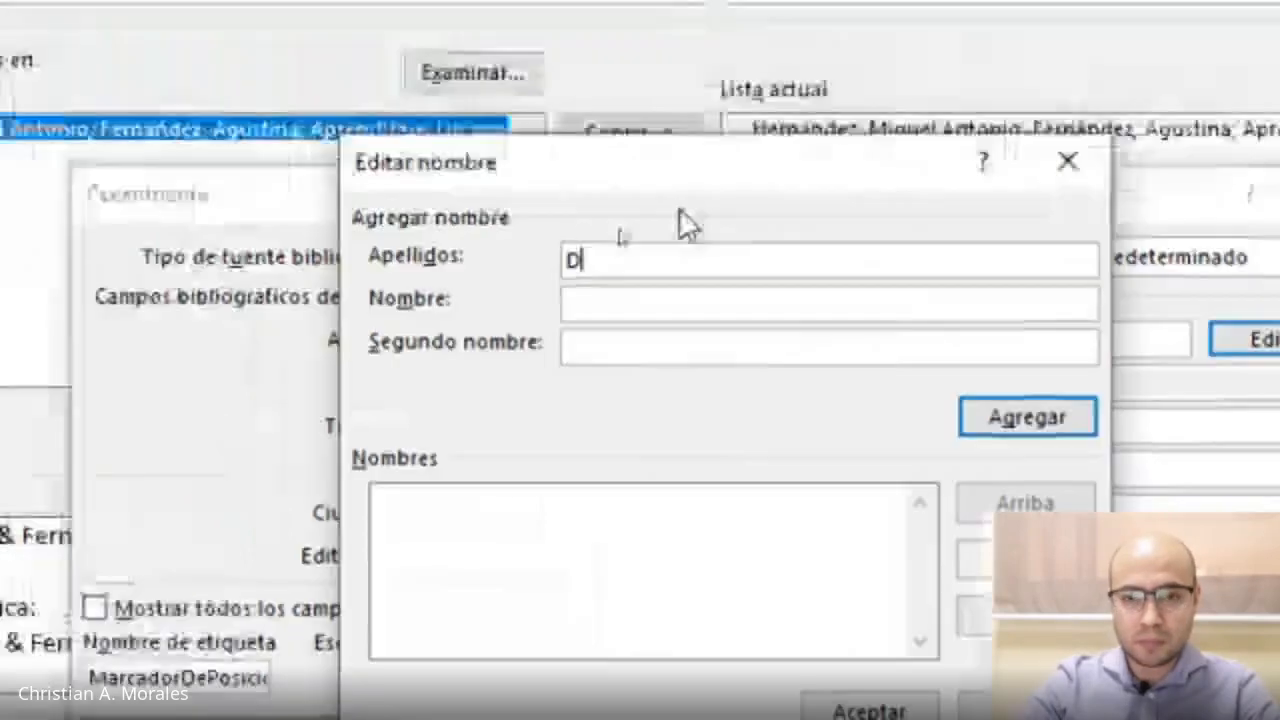
pyautogui.click(543, 207)
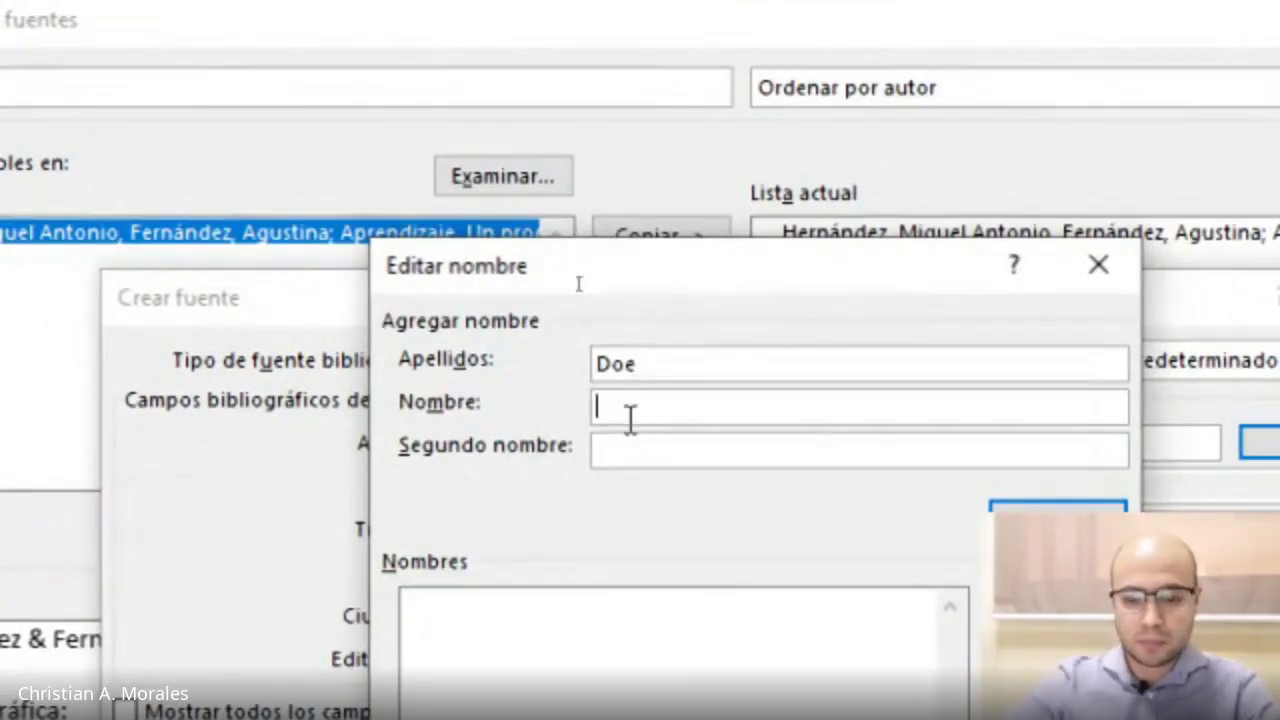
pyautogui.write('John')
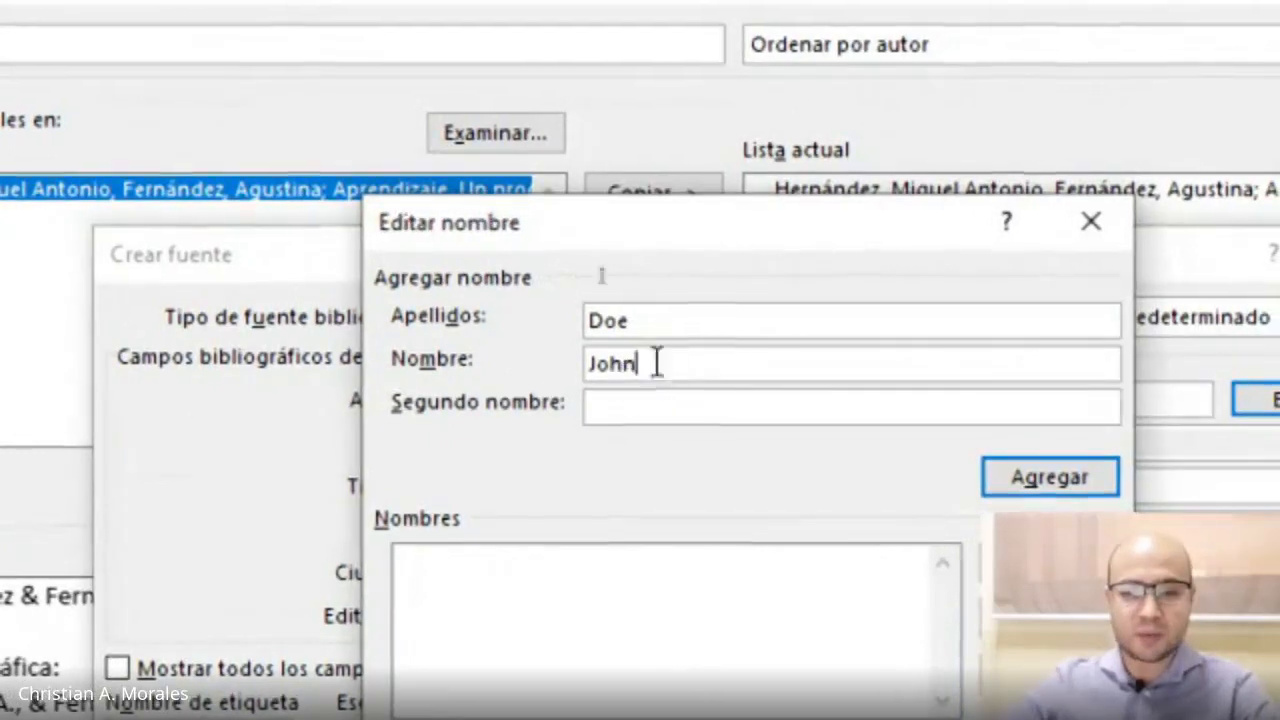
pyautogui.click(1023, 463)
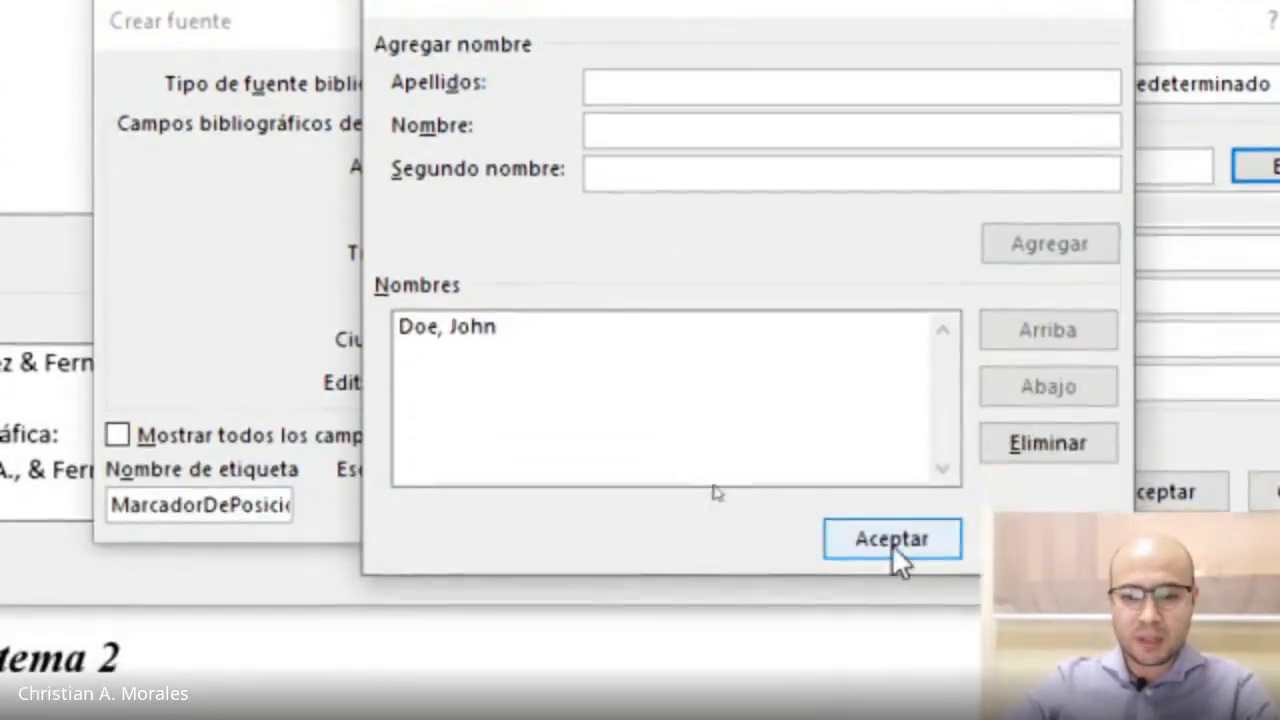
pyautogui.click(894, 558)
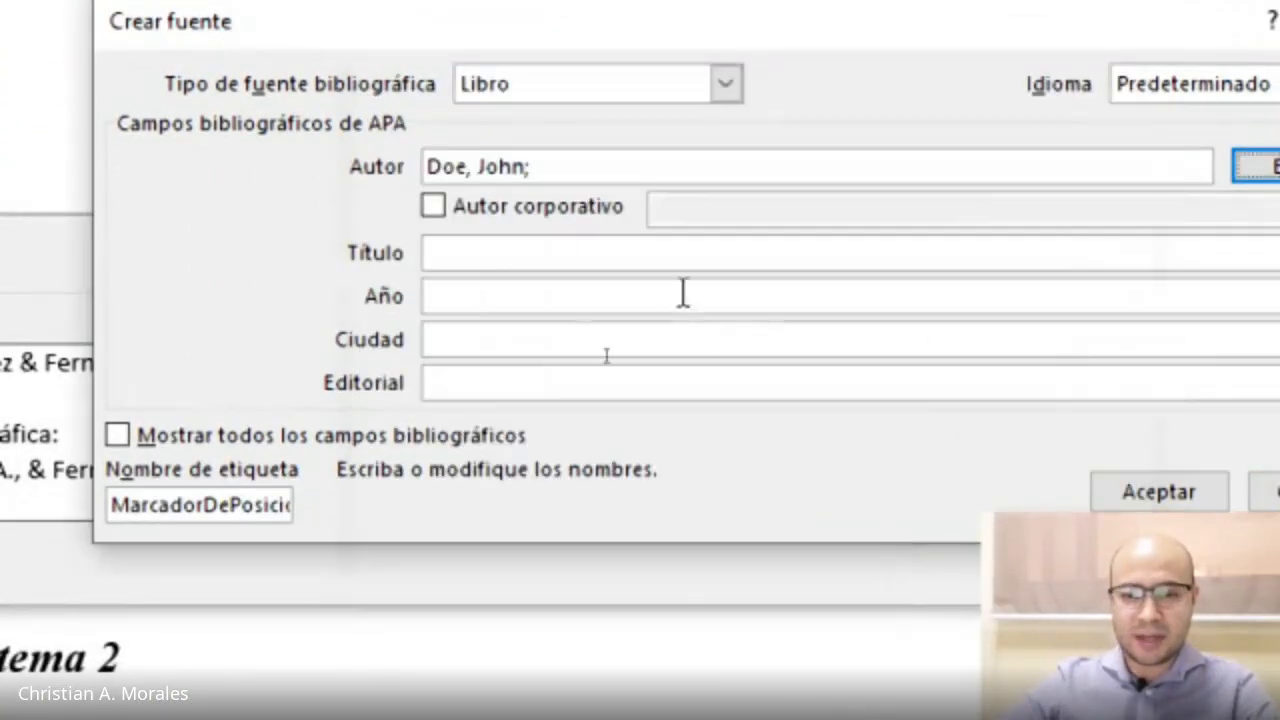
# Enter the book title Critical Thought in Education.
pyautogui.click(498, 256)
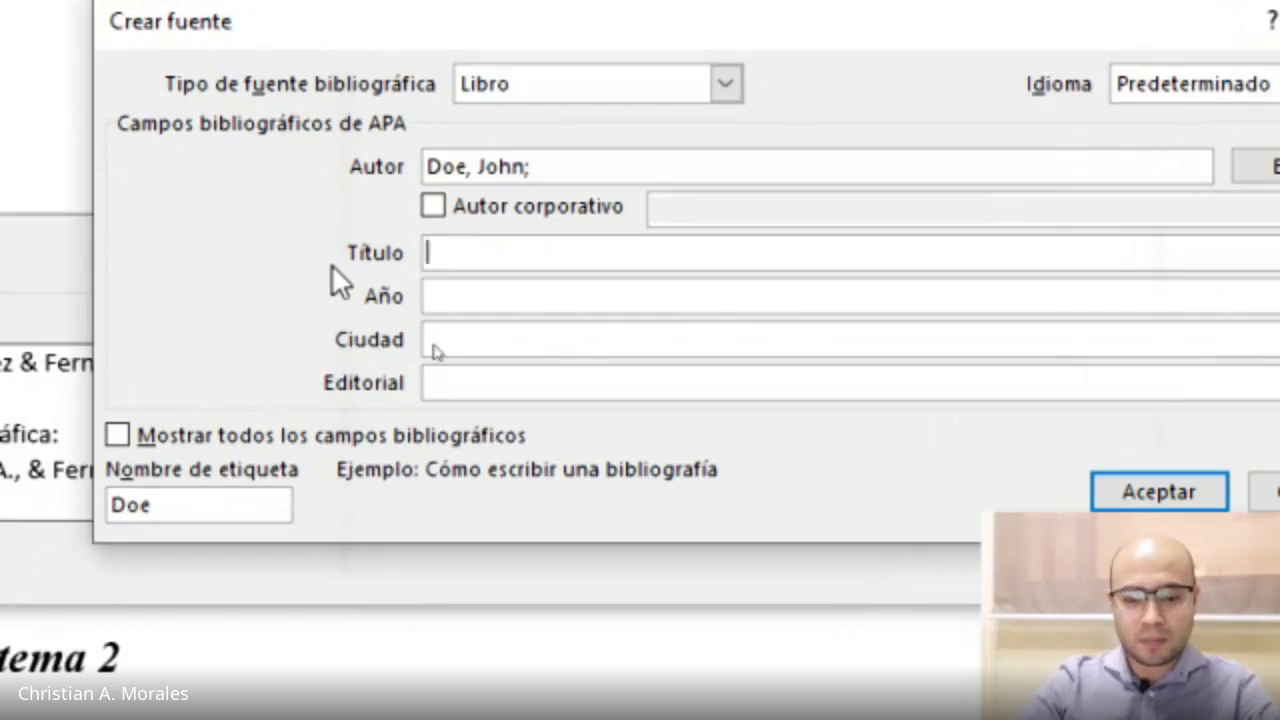
pyautogui.write('Cri')
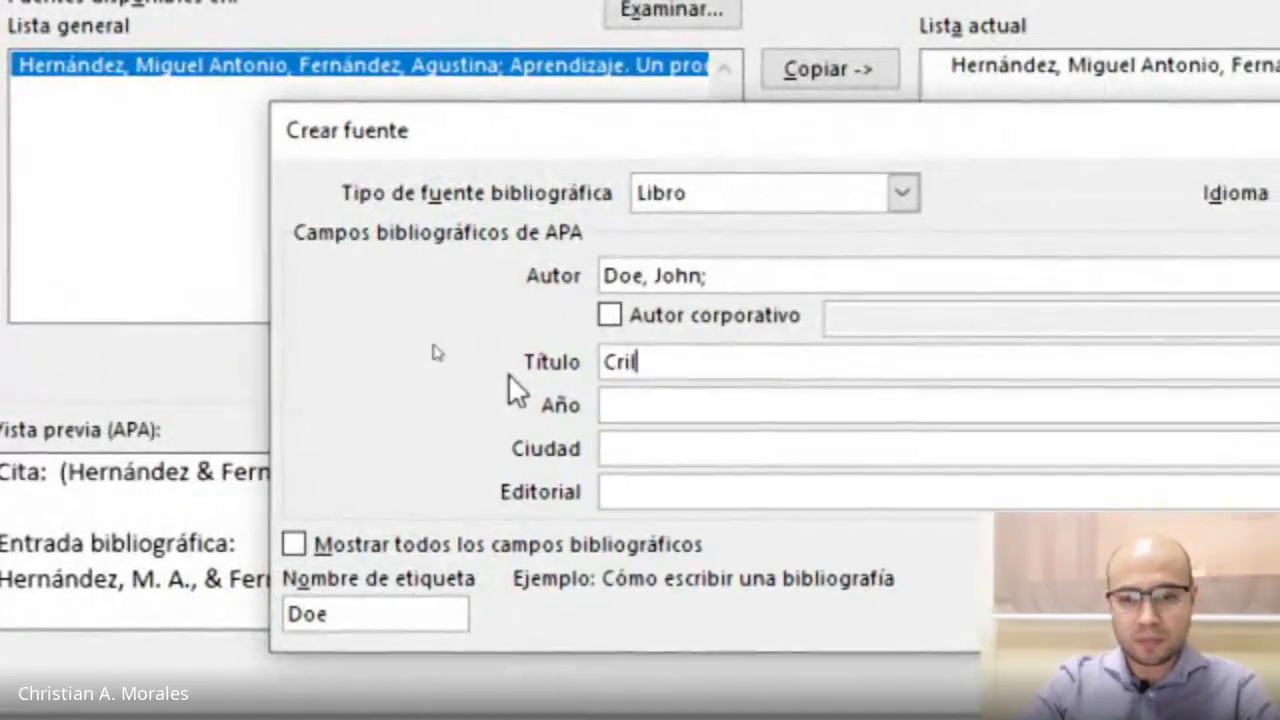
pyautogui.write('tical')
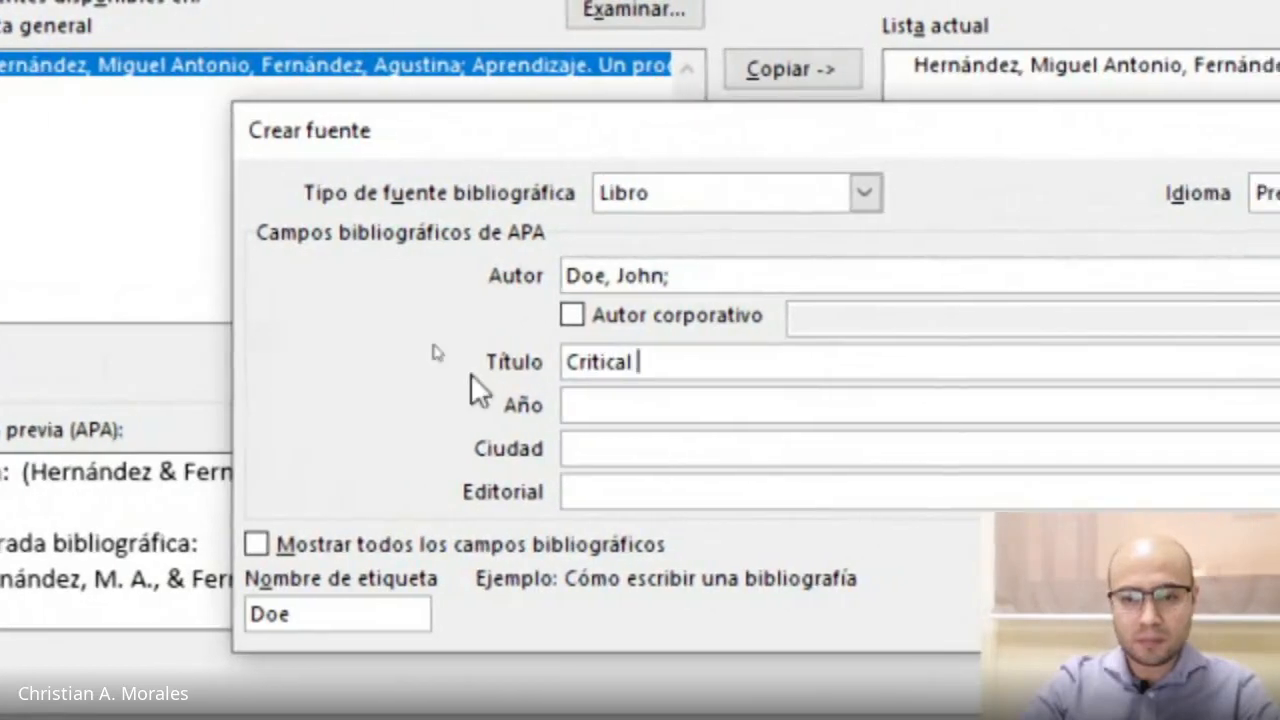
pyautogui.write(' Thou')
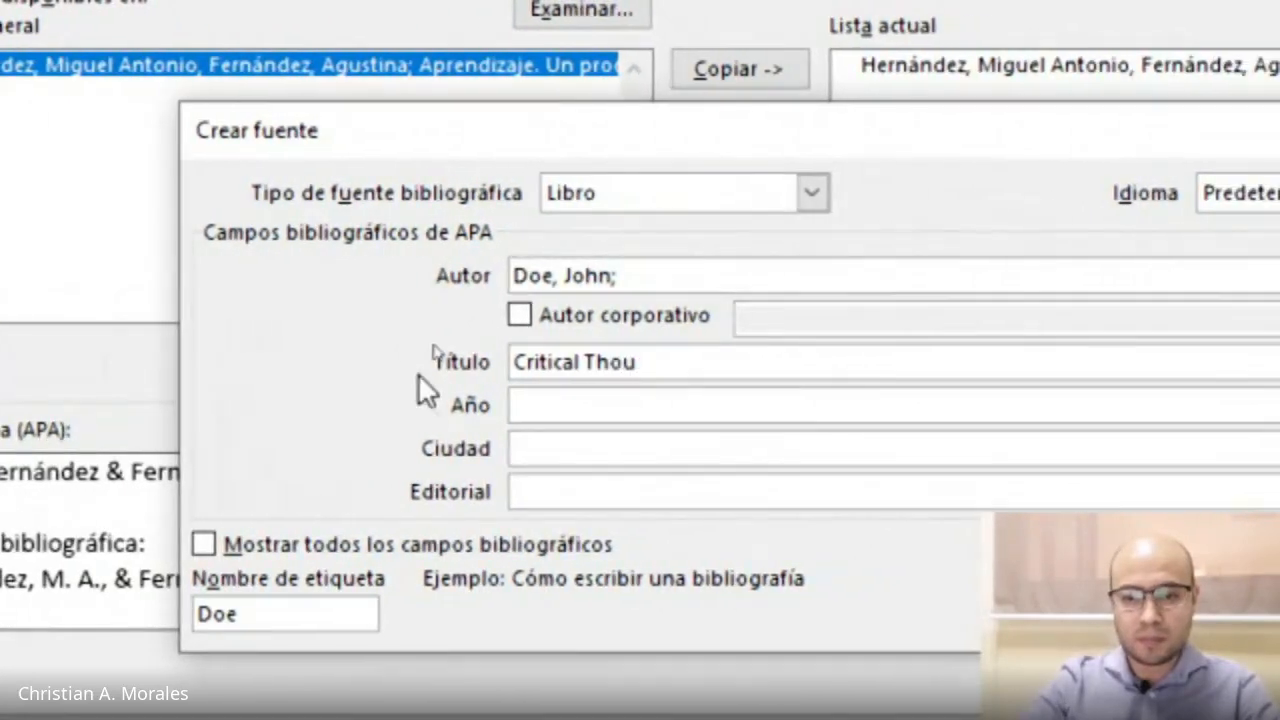
pyautogui.write('ght ')
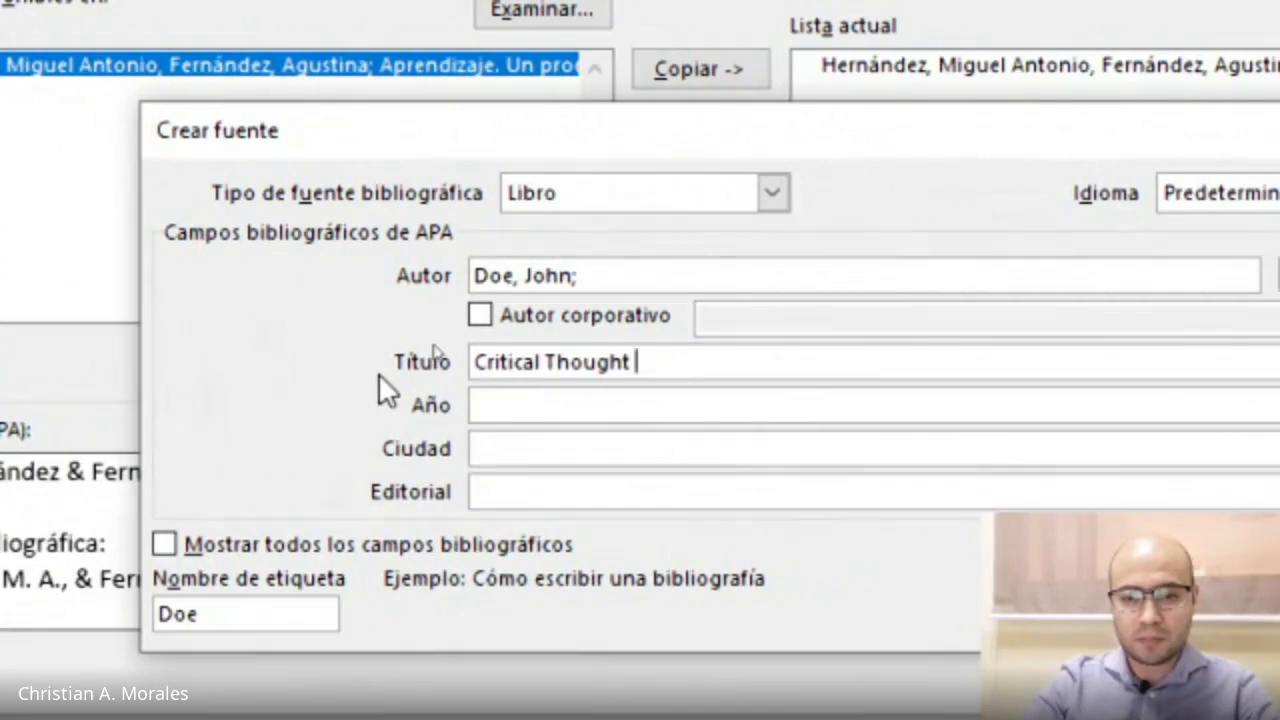
pyautogui.write('in ')
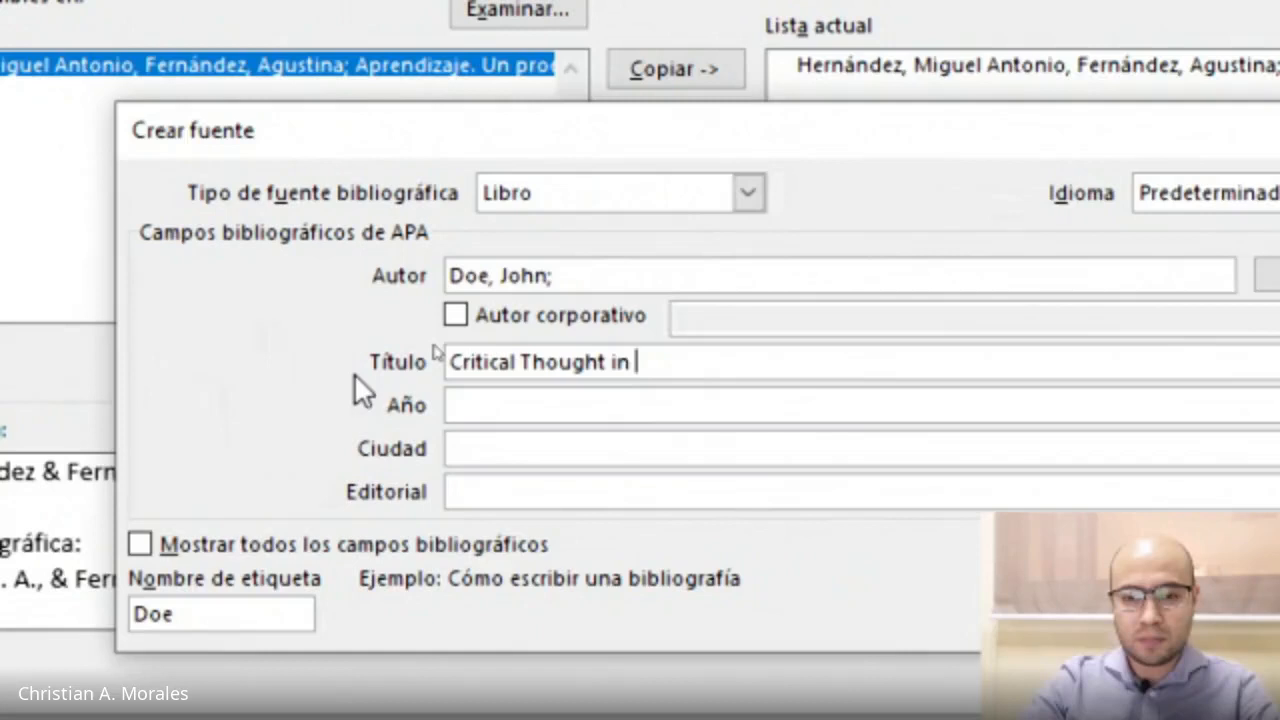
pyautogui.write('Education')
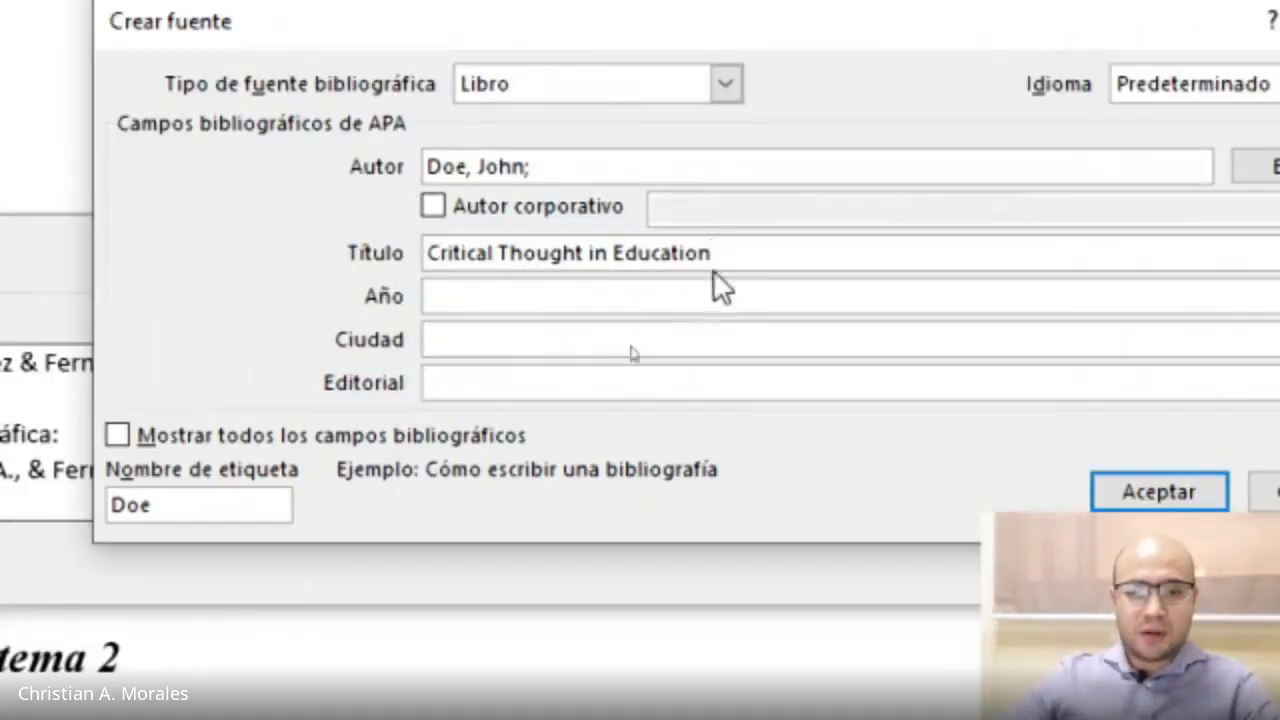
# Examine the capitalization of the words in the title by selecting parts of it.
pyautogui.moveTo(712, 253); pyautogui.dragTo(406, 257)
pyautogui.click(726, 253)
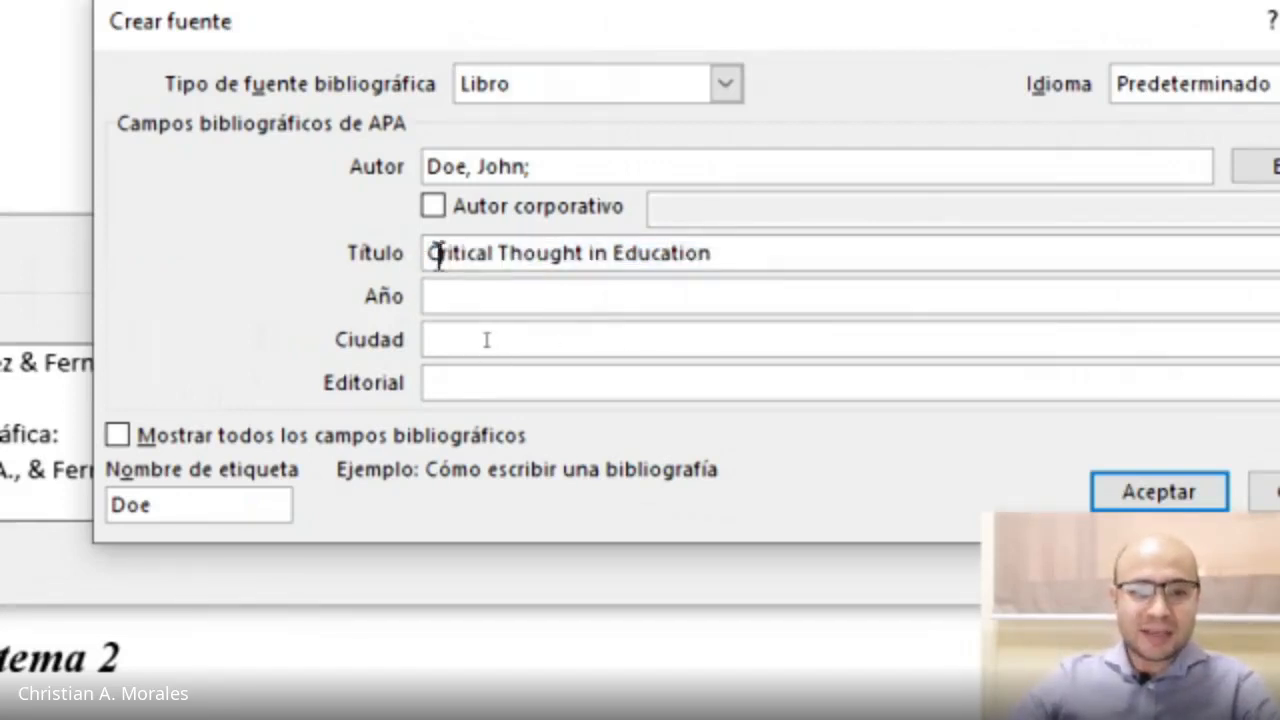
pyautogui.moveTo(430, 253); pyautogui.dragTo(510, 250)
pyautogui.click(603, 250)
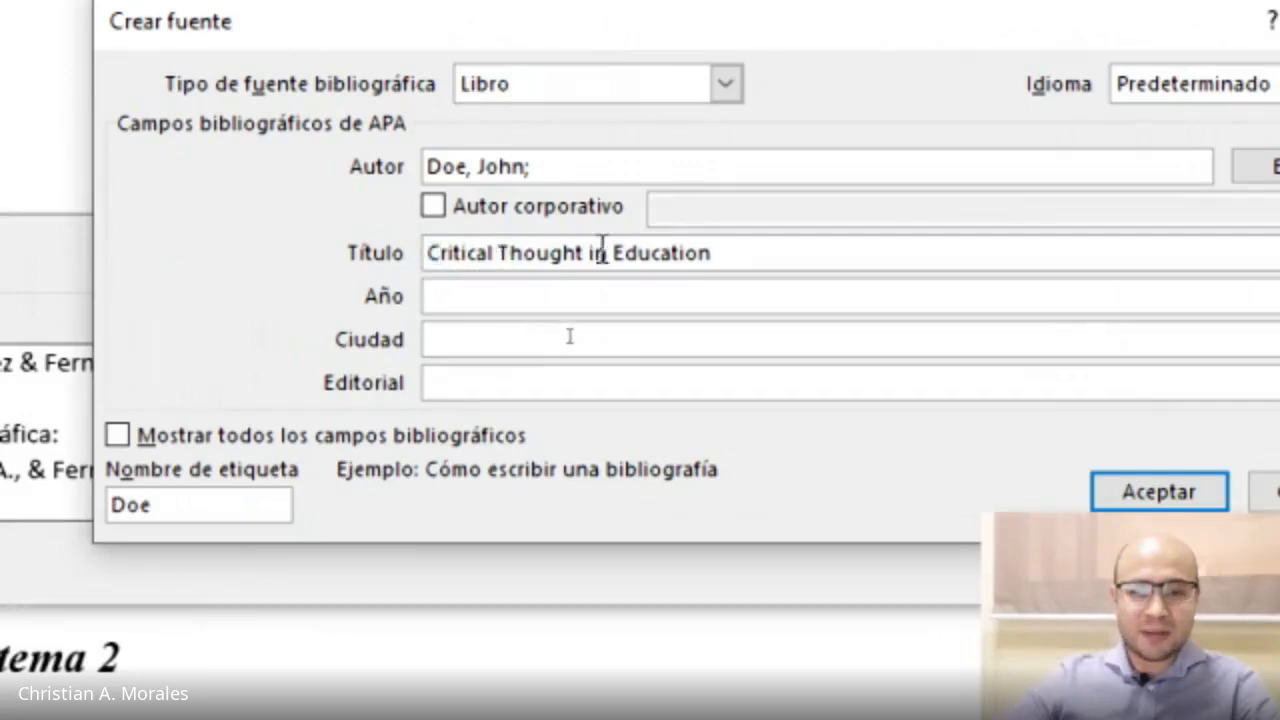
pyautogui.moveTo(615, 250); pyautogui.dragTo(626, 248)
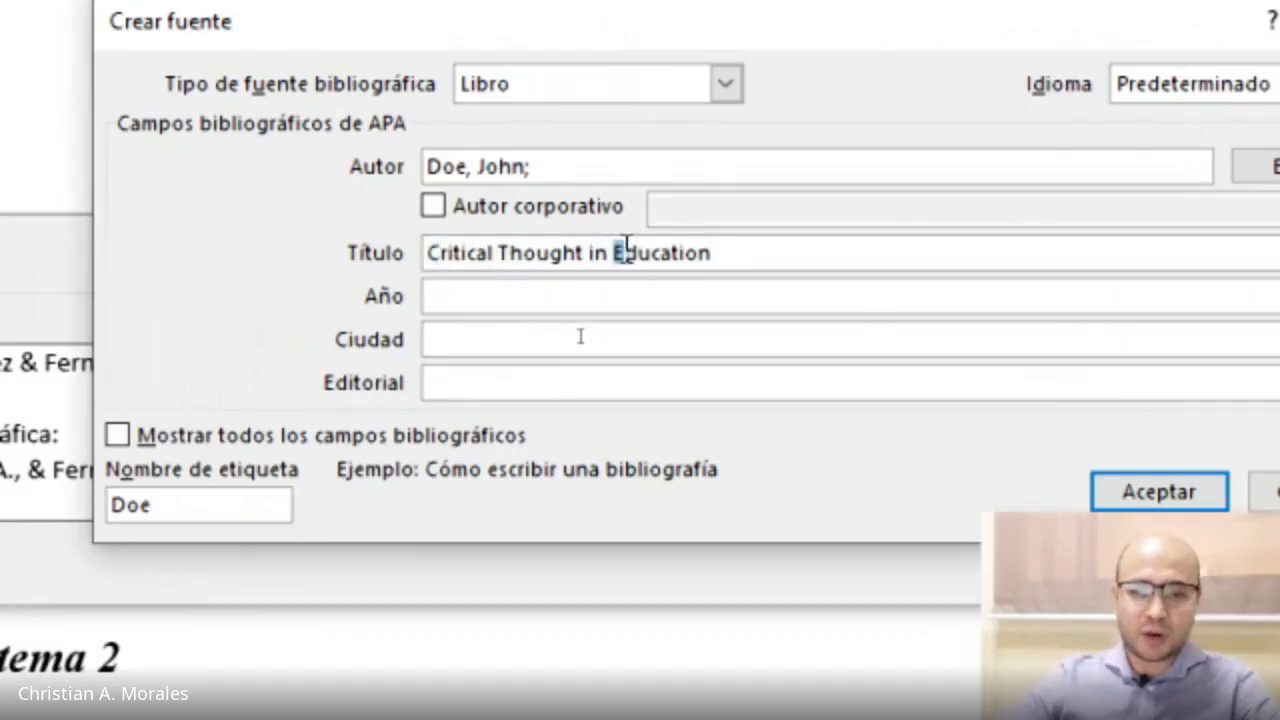
pyautogui.click(764, 258)
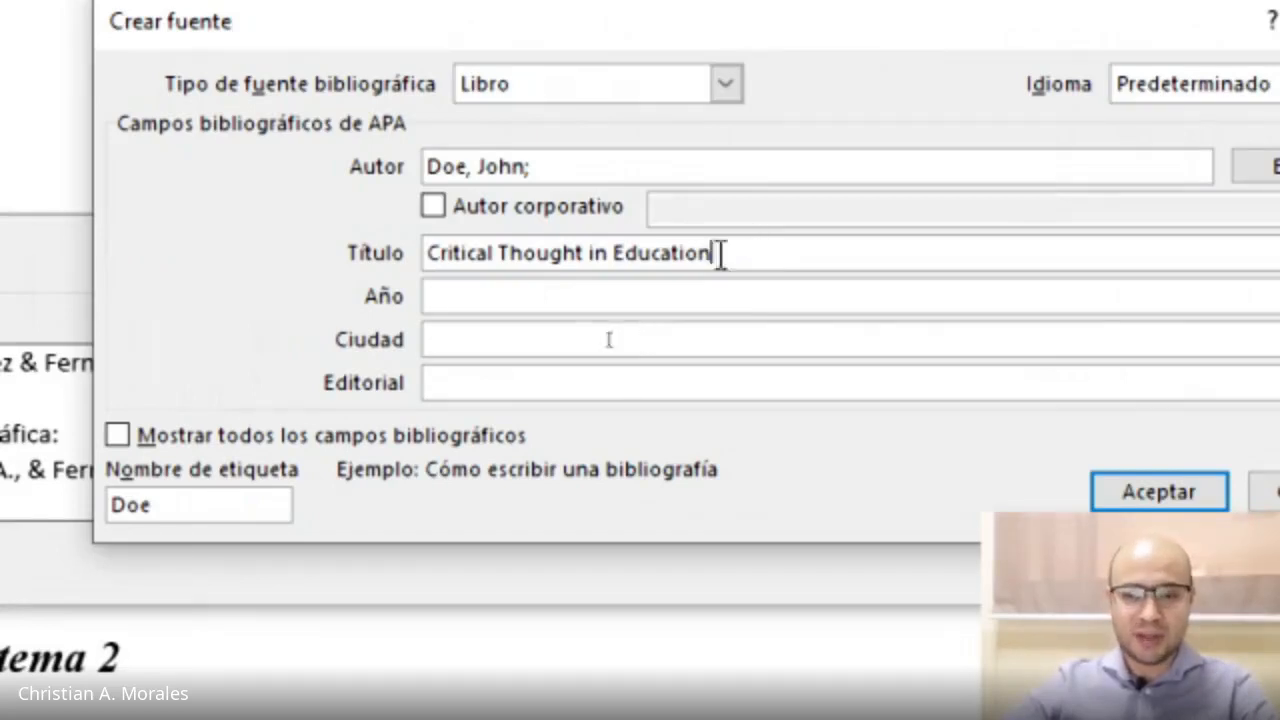
pyautogui.moveTo(717, 253); pyautogui.dragTo(437, 250)
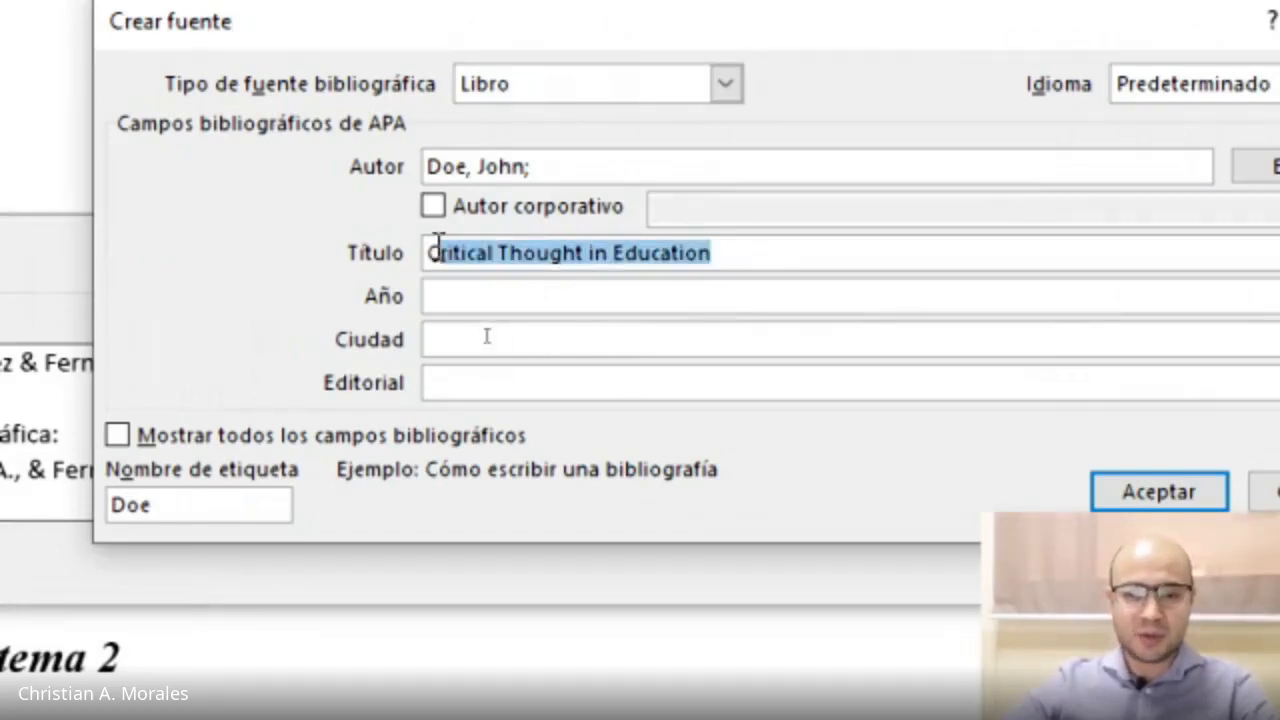
pyautogui.click(579, 254)
pyautogui.moveTo(499, 254); pyautogui.dragTo(584, 252)
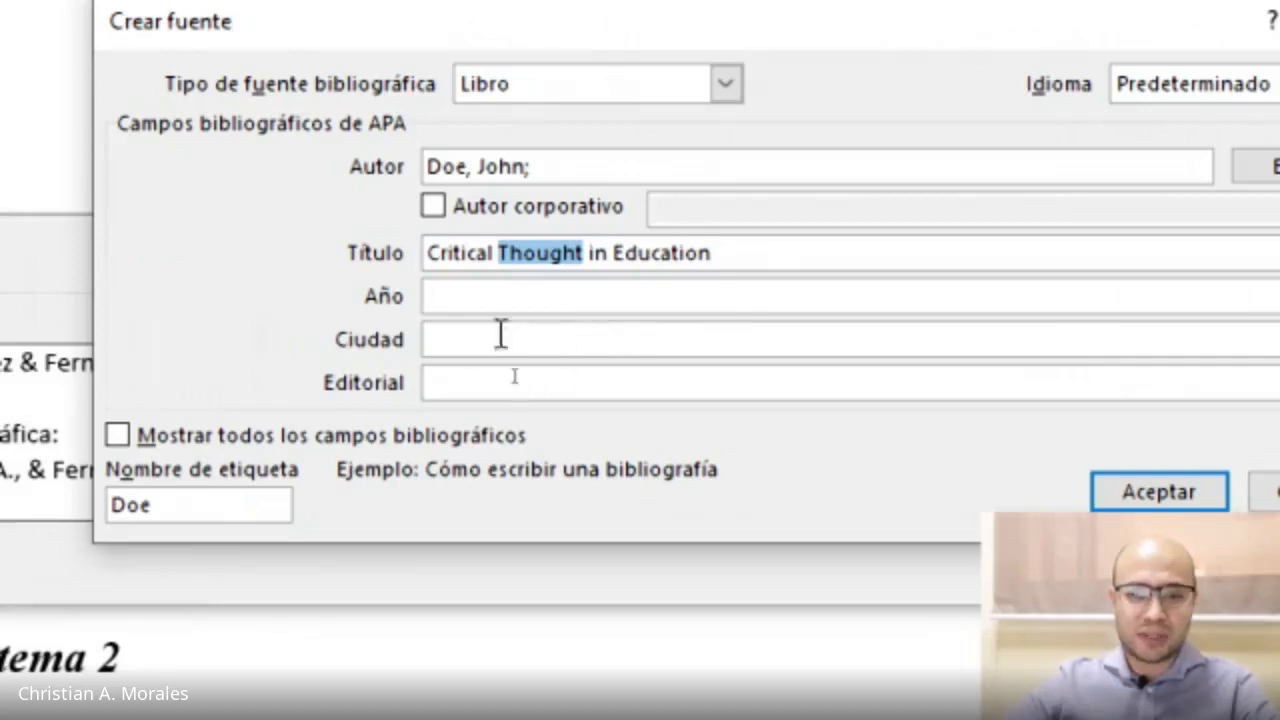
# Set the year to 2019 and the city to United Kingdom.
pyautogui.click(472, 292)
pyautogui.write('2019')
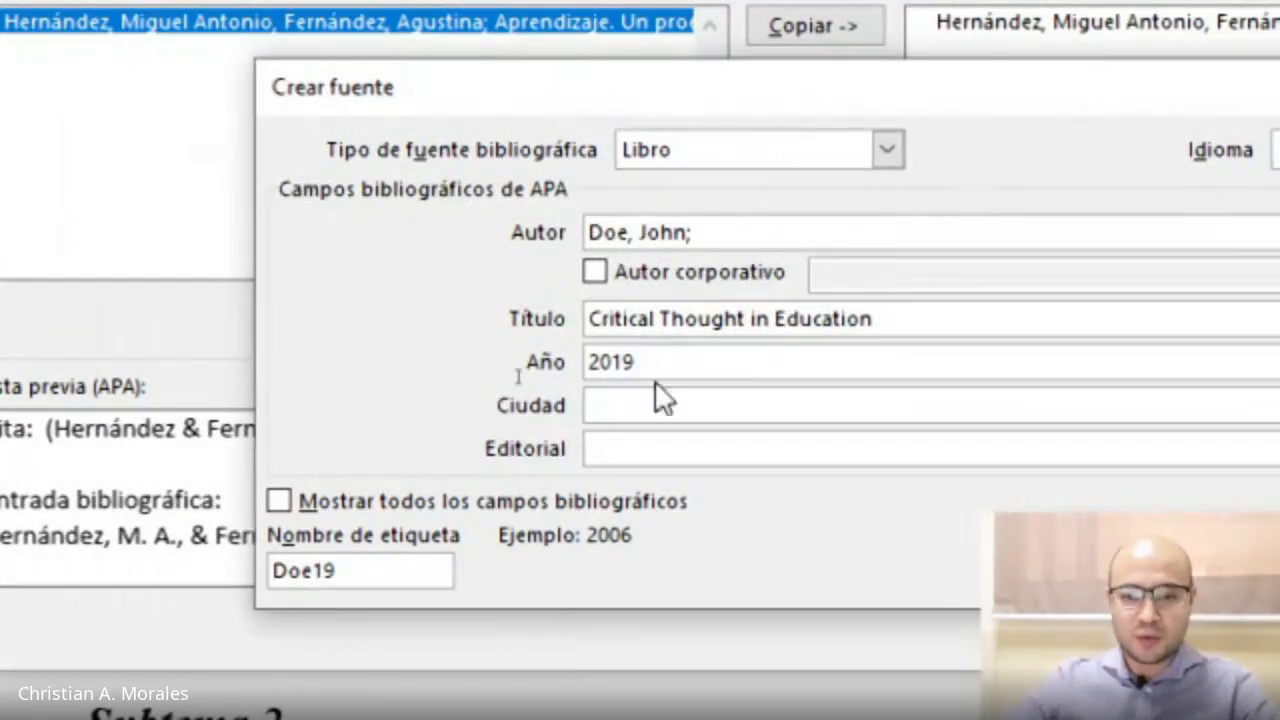
pyautogui.click(660, 405)
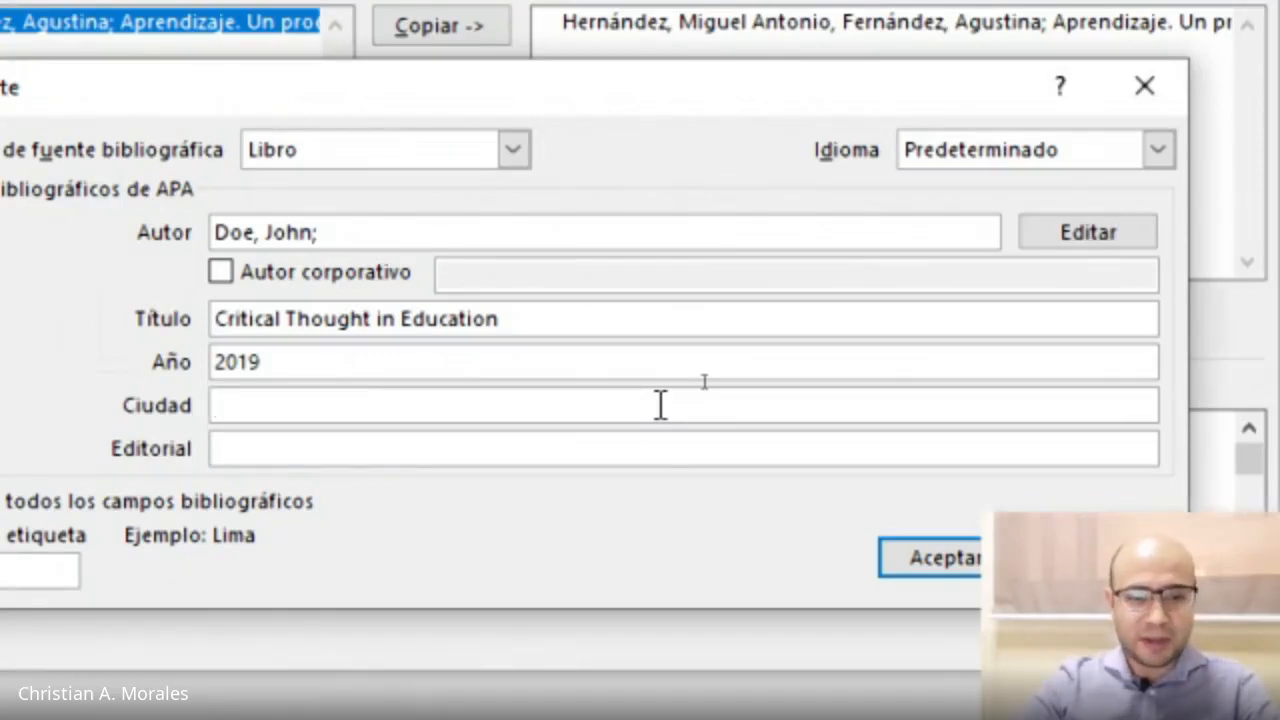
pyautogui.write('United King')
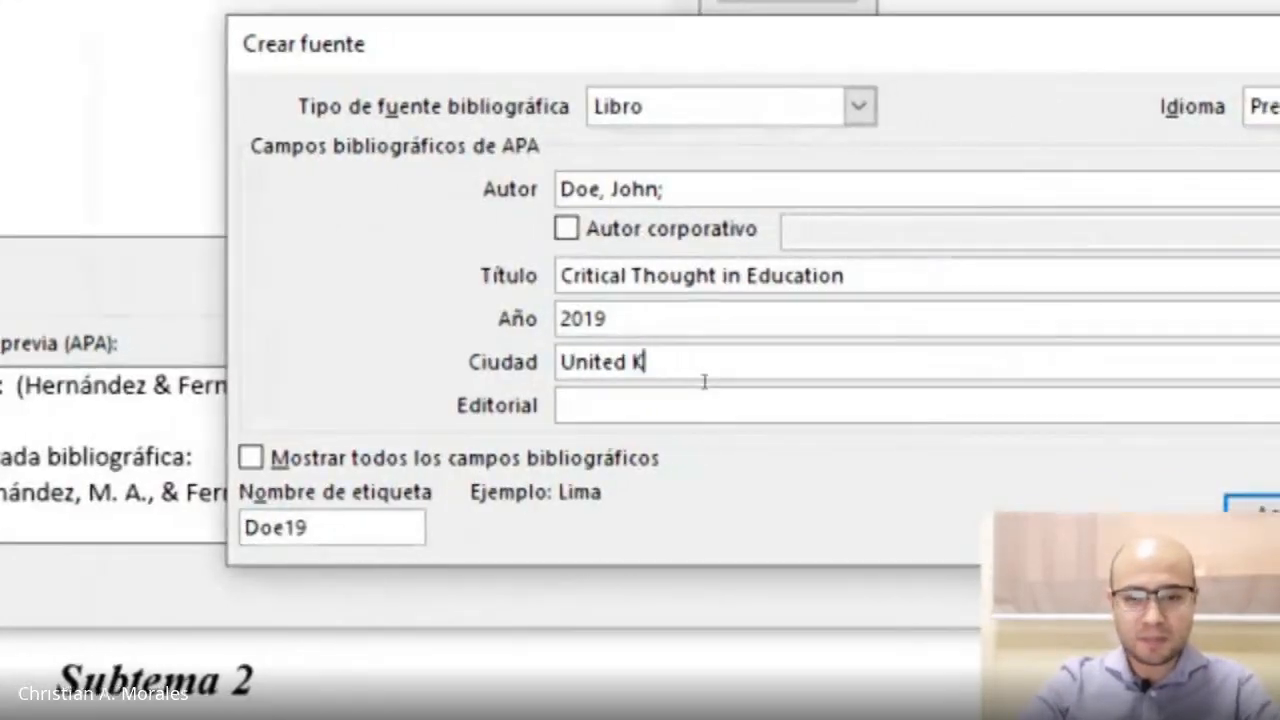
pyautogui.write('dom')
# Enter the publisher New Thought Publications and accept the new book source.
pyautogui.click(660, 404)
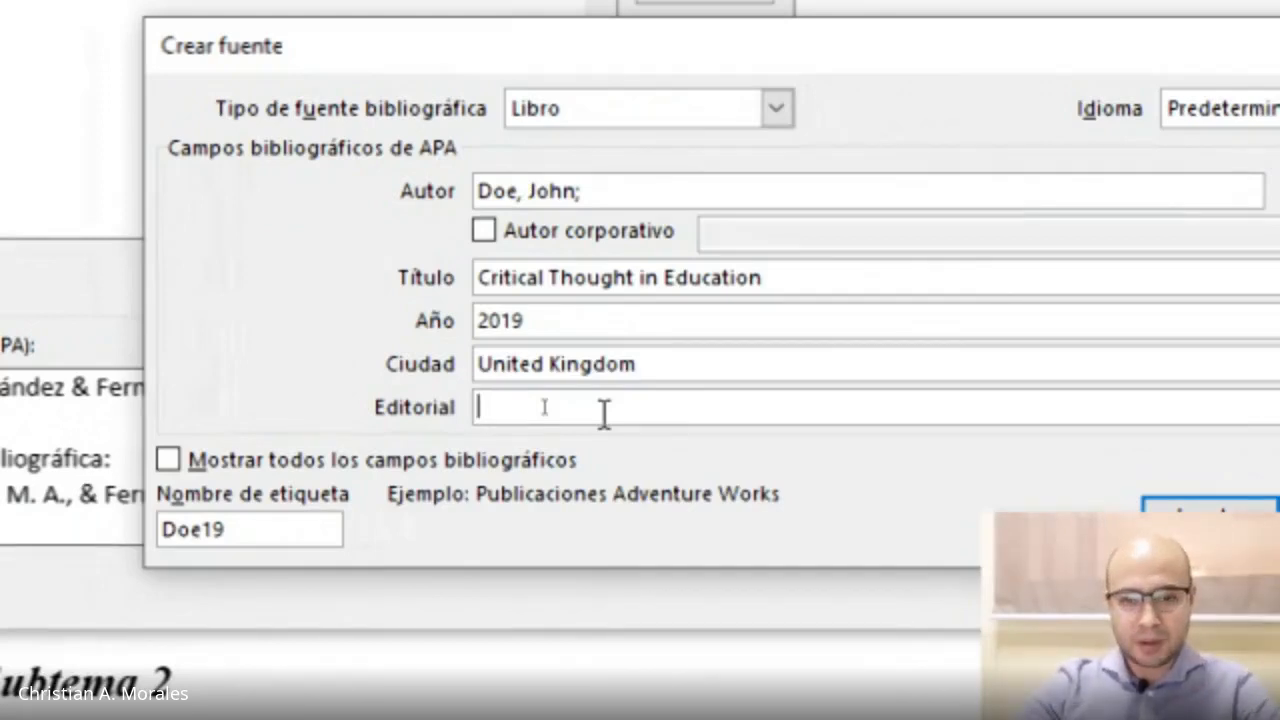
pyautogui.write('New Th')
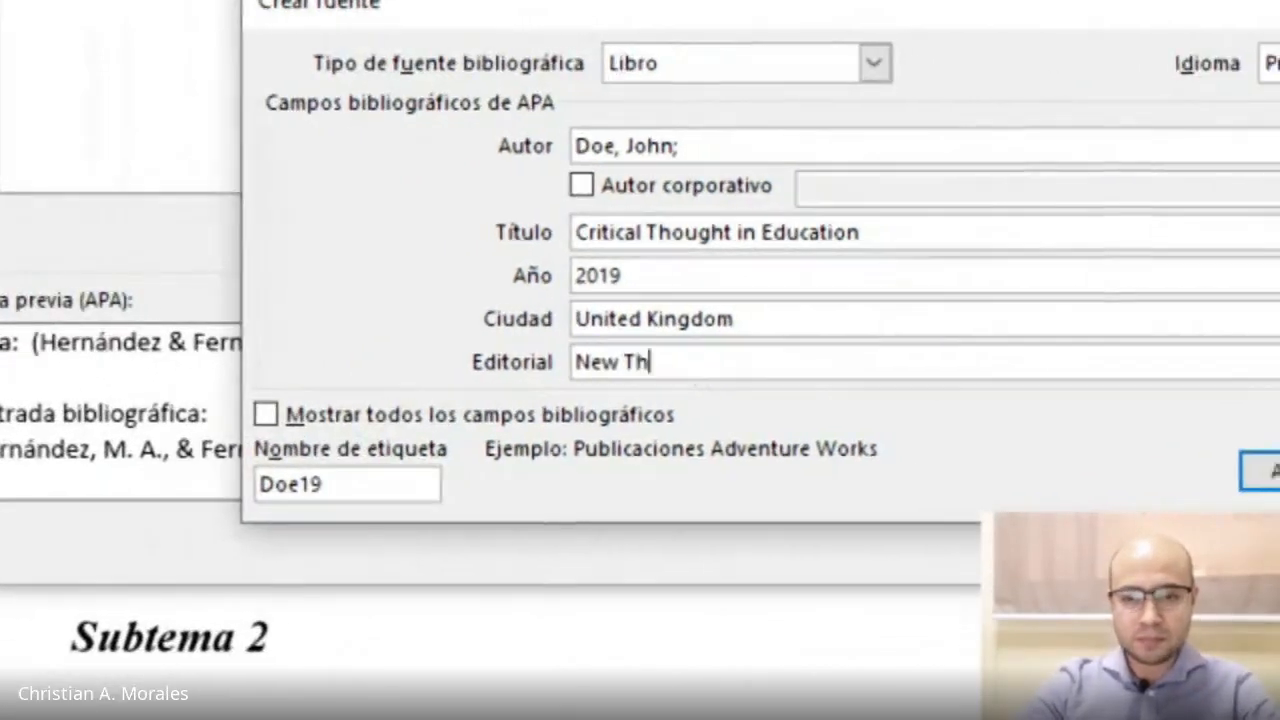
pyautogui.write('ought Publica')
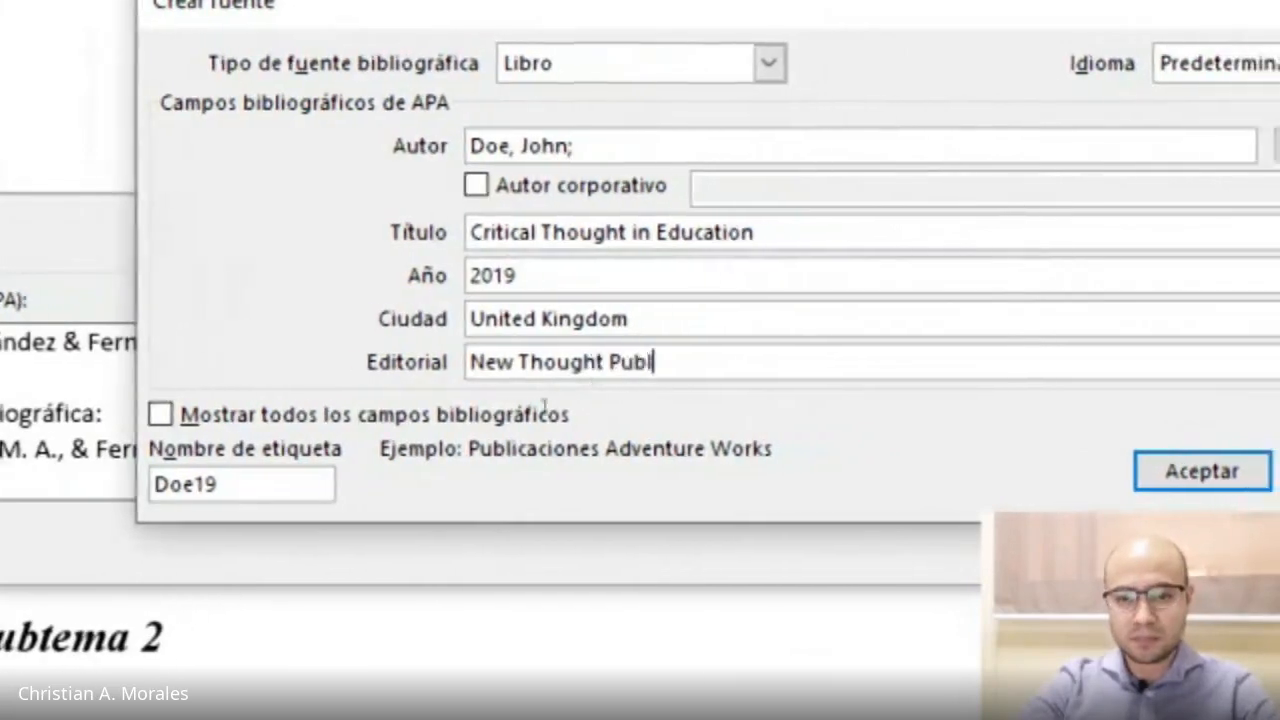
pyautogui.write('tions')
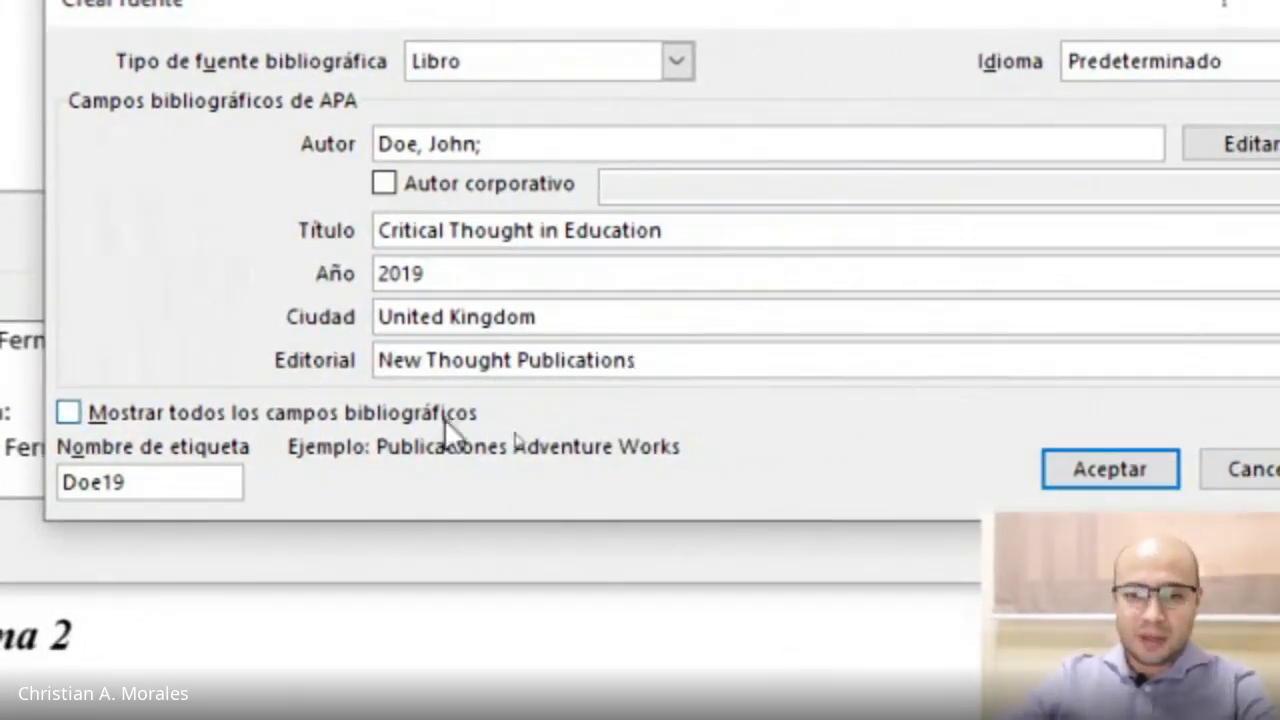
pyautogui.moveTo(379, 360); pyautogui.dragTo(391, 360)
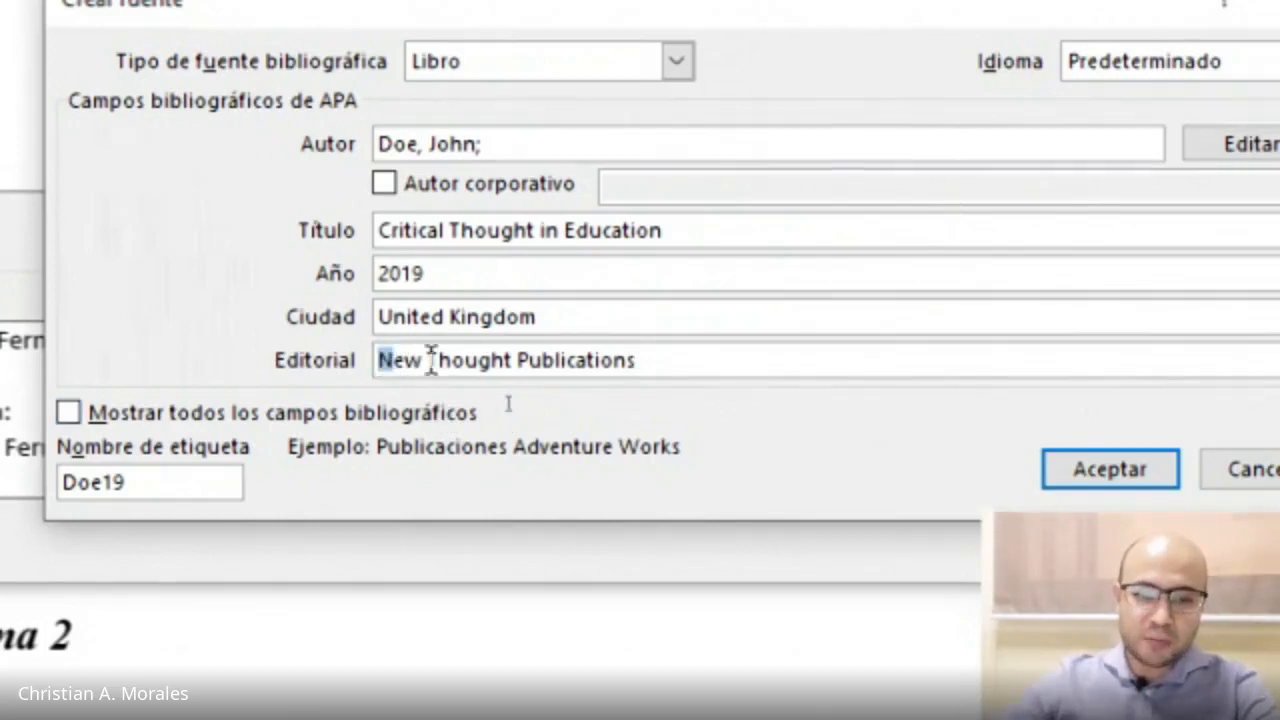
pyautogui.click(427, 360)
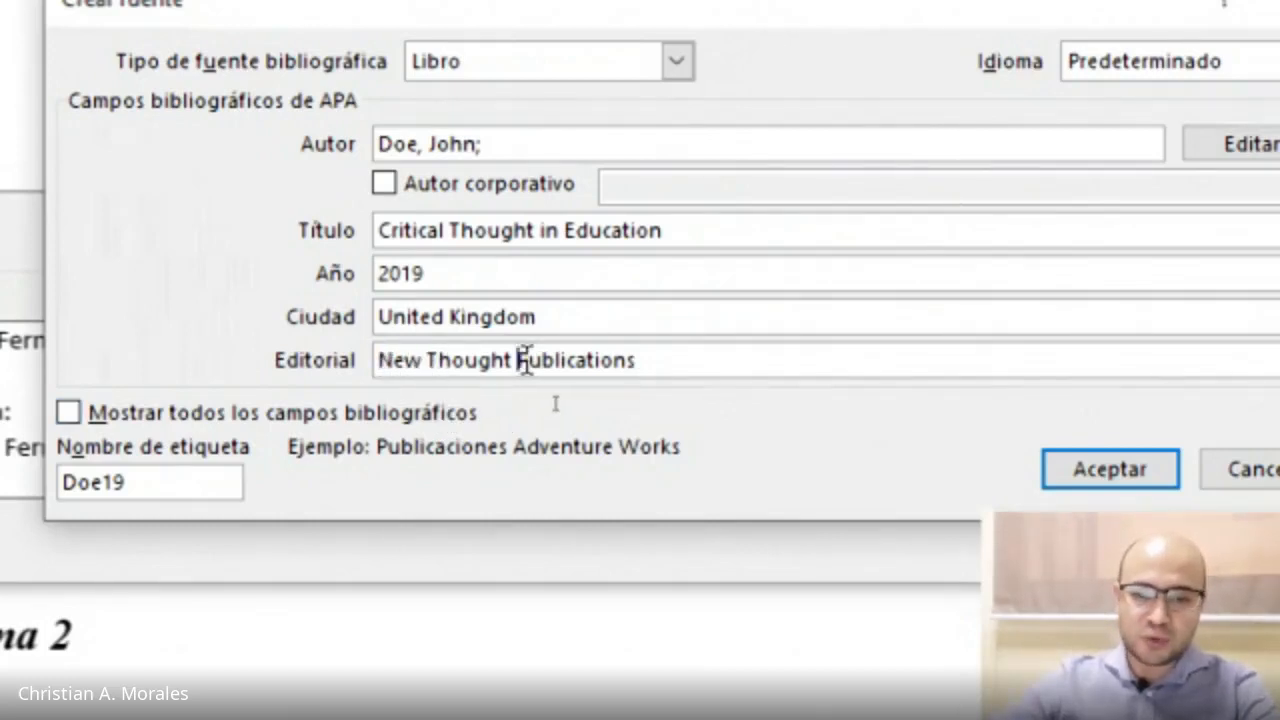
pyautogui.moveTo(742, 230); pyautogui.dragTo(385, 234)
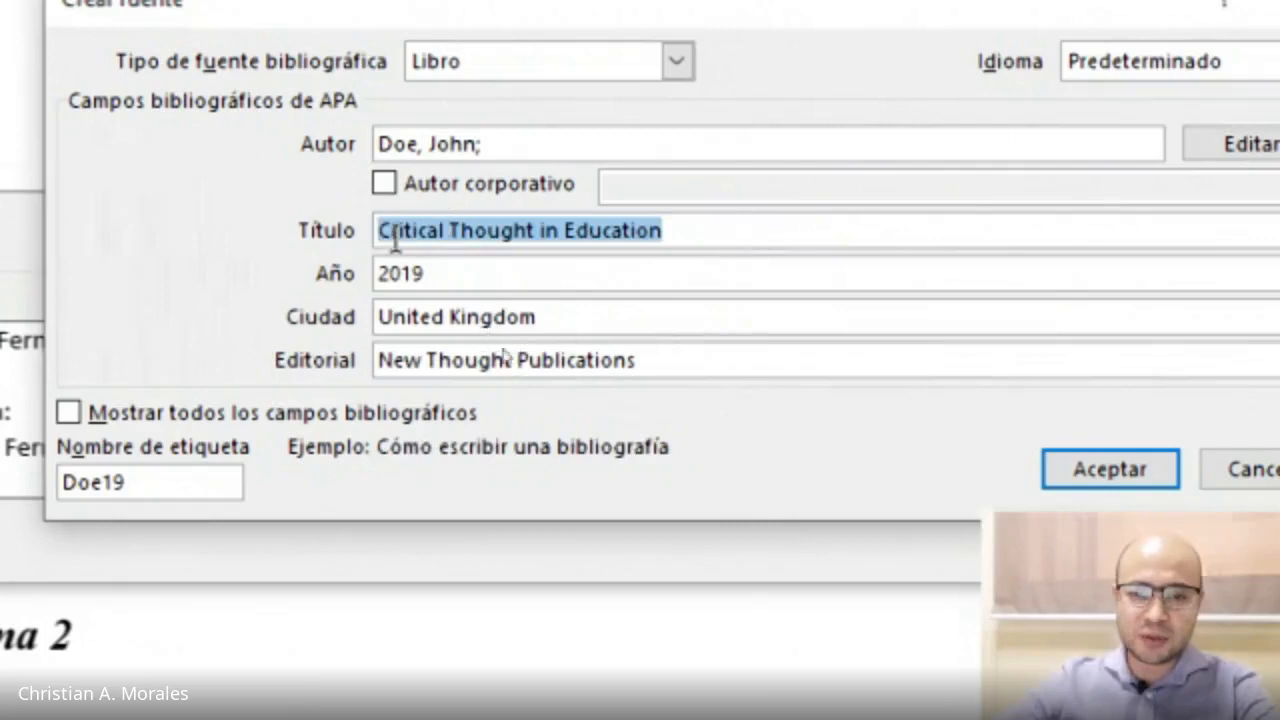
pyautogui.moveTo(668, 360); pyautogui.dragTo(366, 358)
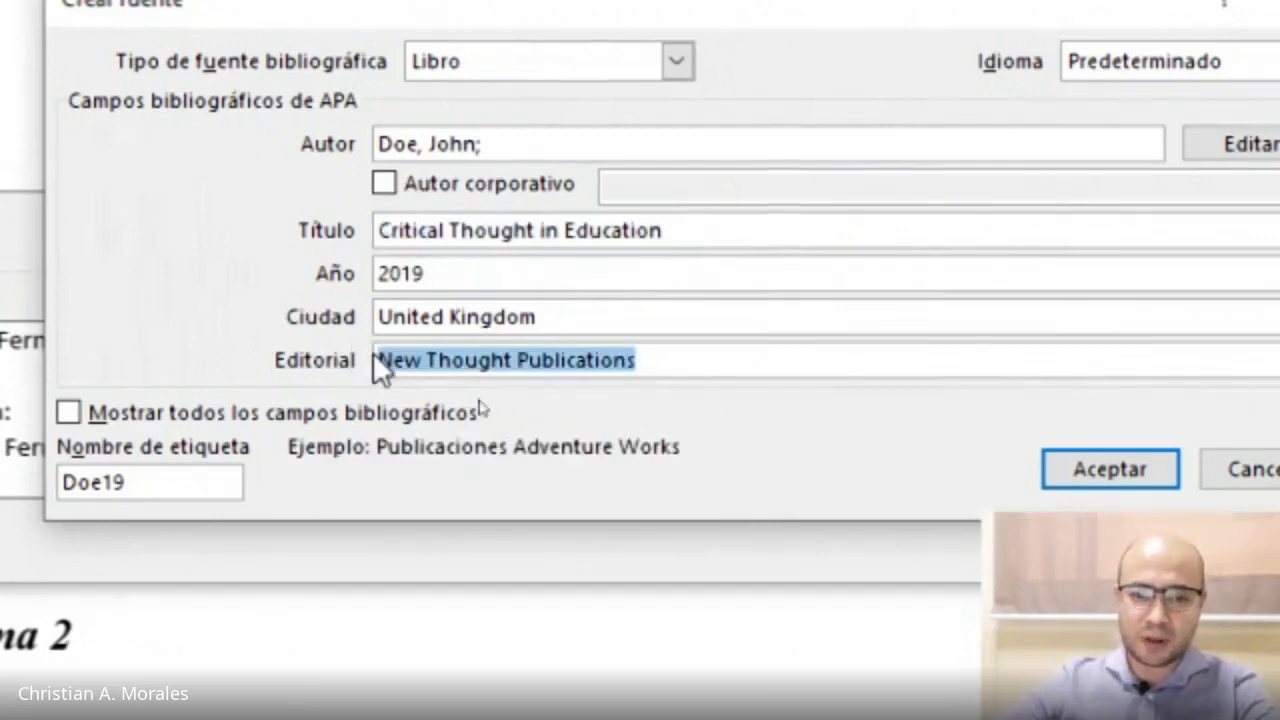
pyautogui.click(1094, 470)
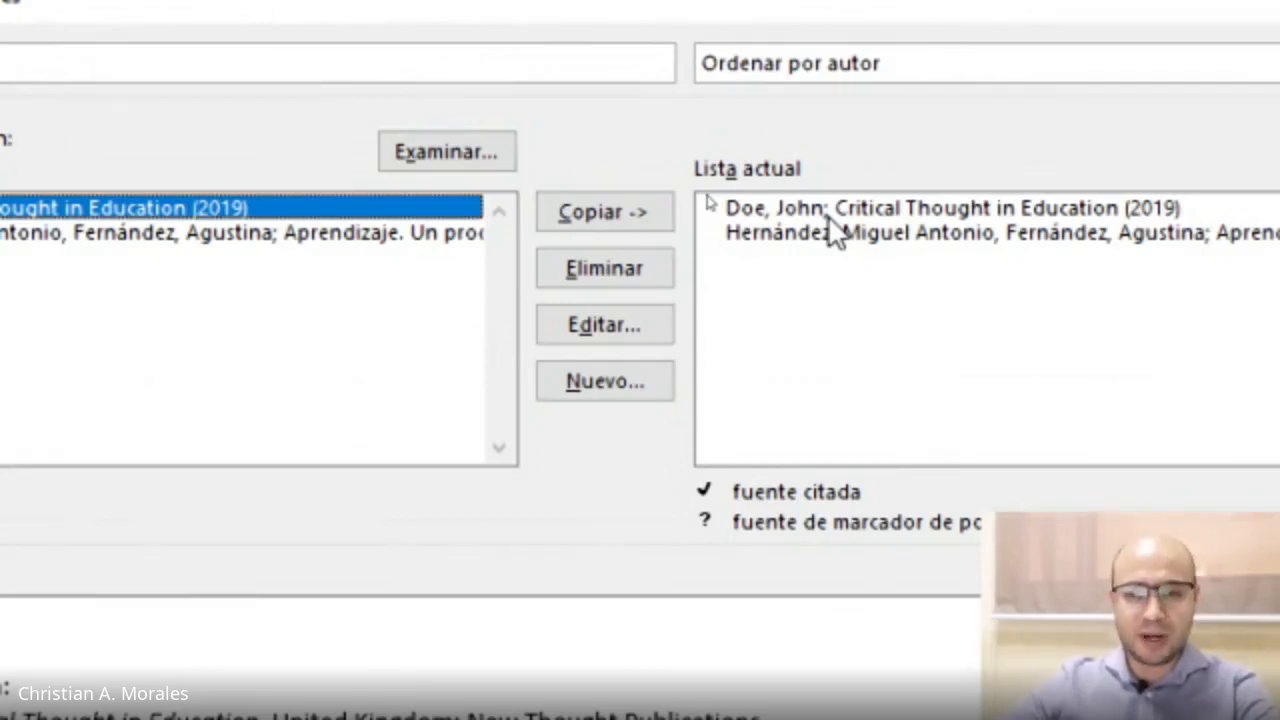
# Close the source manager without creating another source.
pyautogui.click(604, 386)
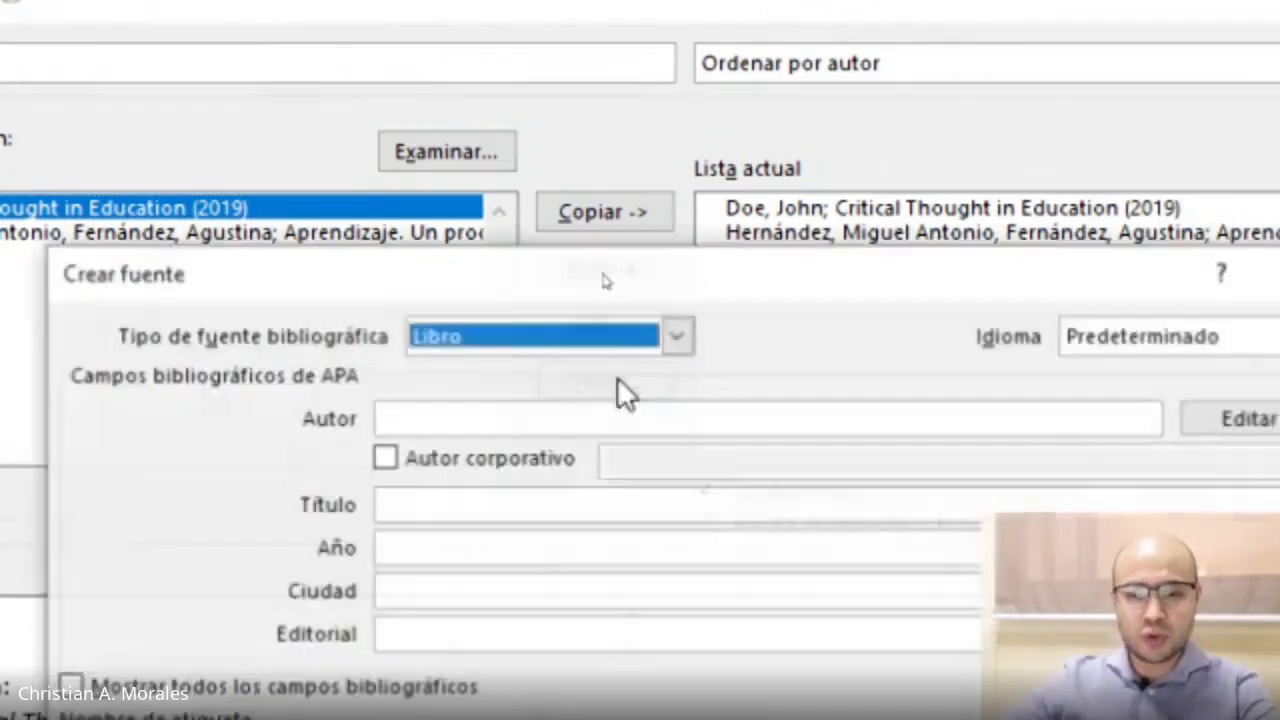
pyautogui.click(509, 338)
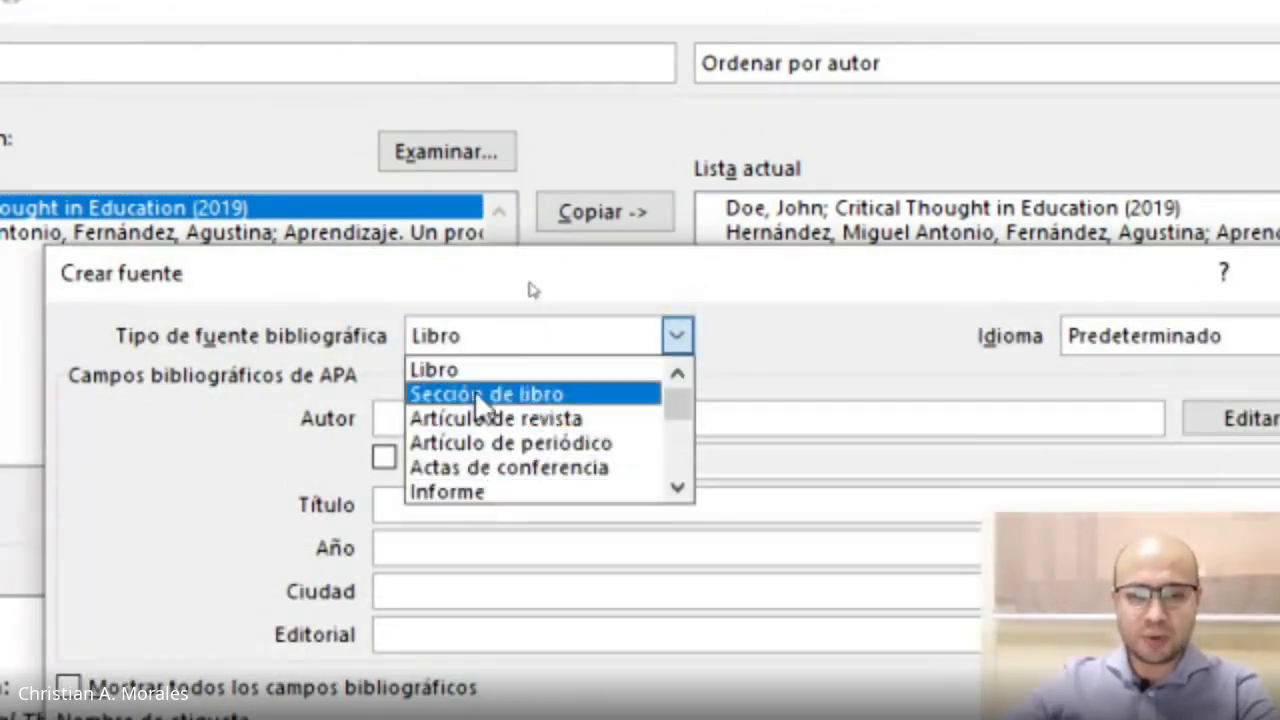
pyautogui.click(625, 277)
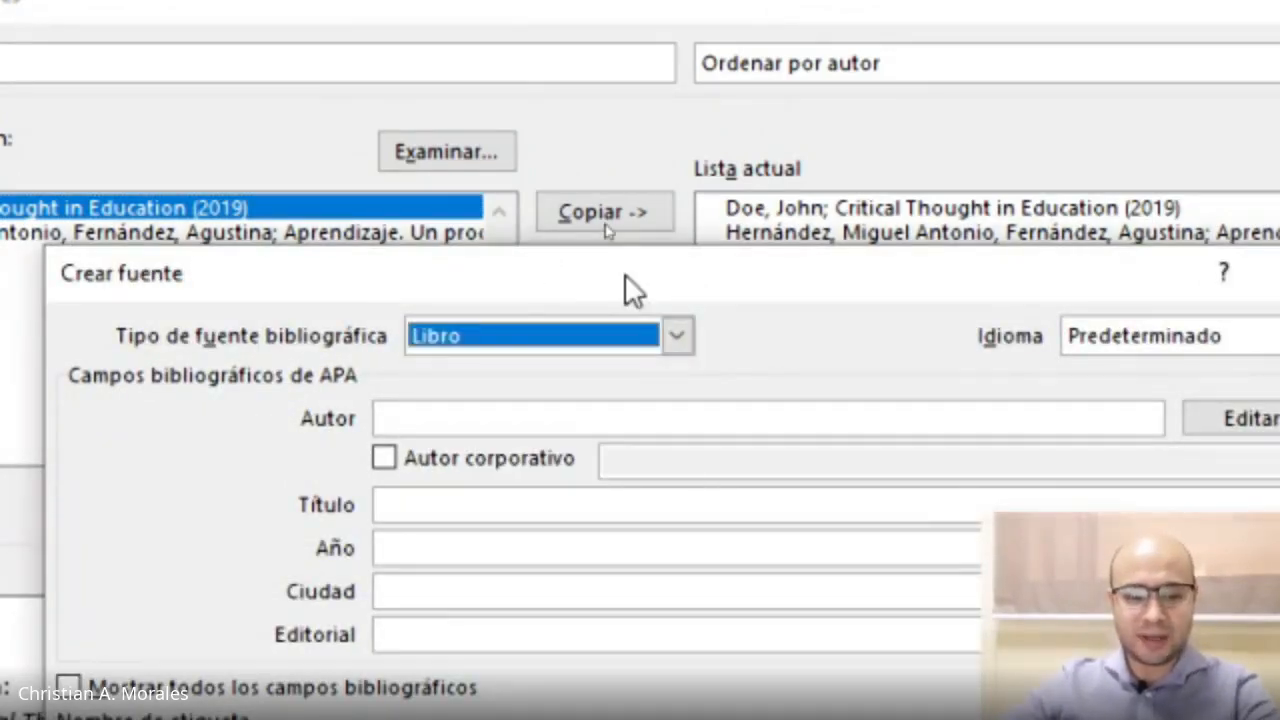
pyautogui.press('Escape')
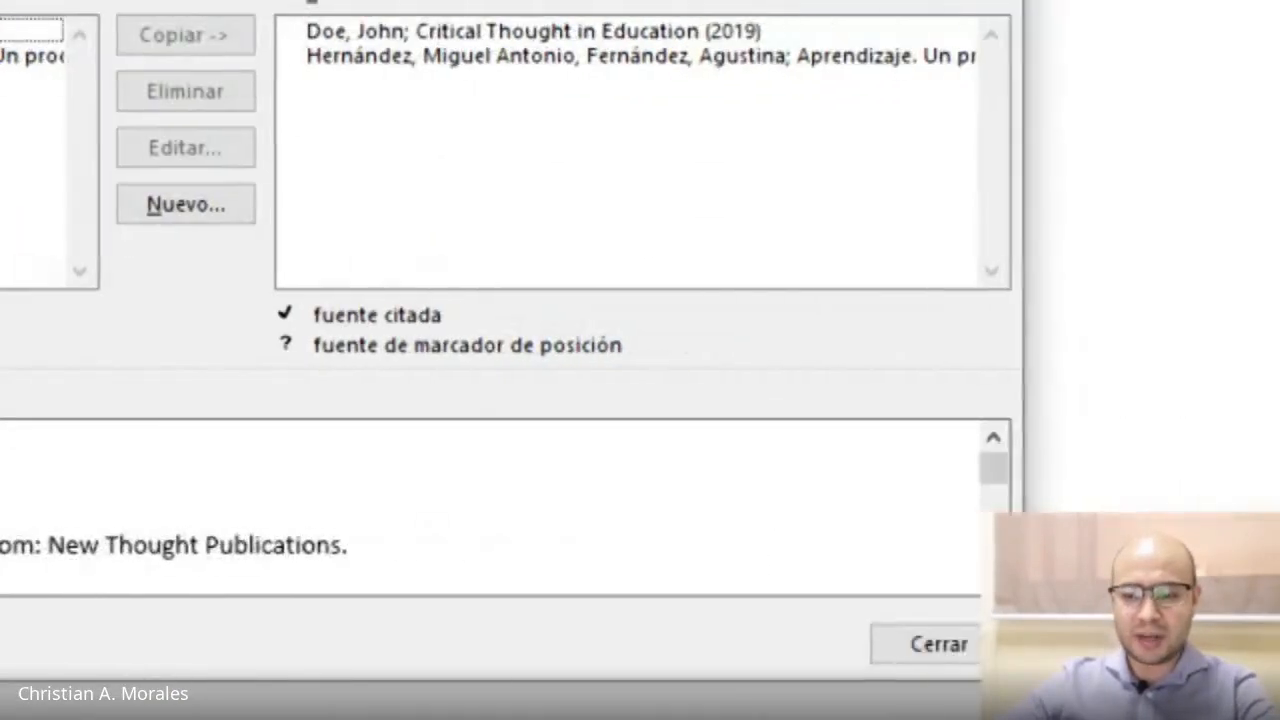
pyautogui.click(912, 598)
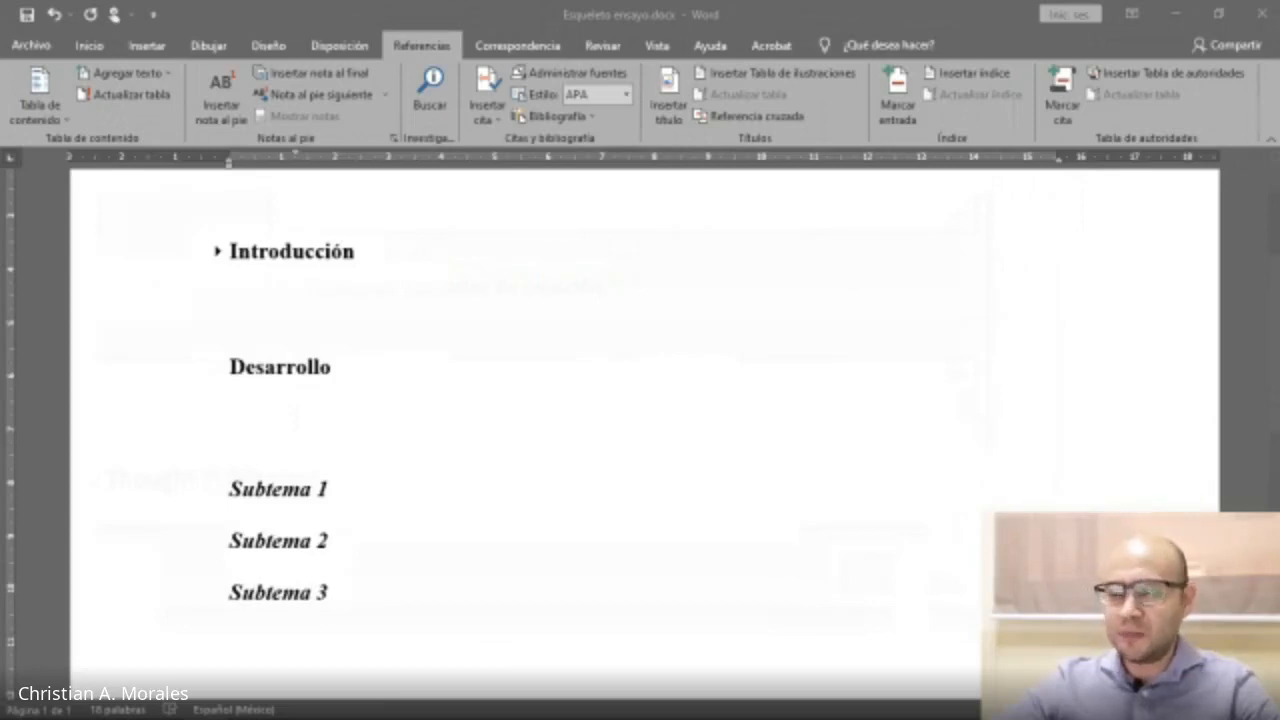
# Paste text as plain text below the Desarrollo heading and undo the paste.
pyautogui.click(315, 424)
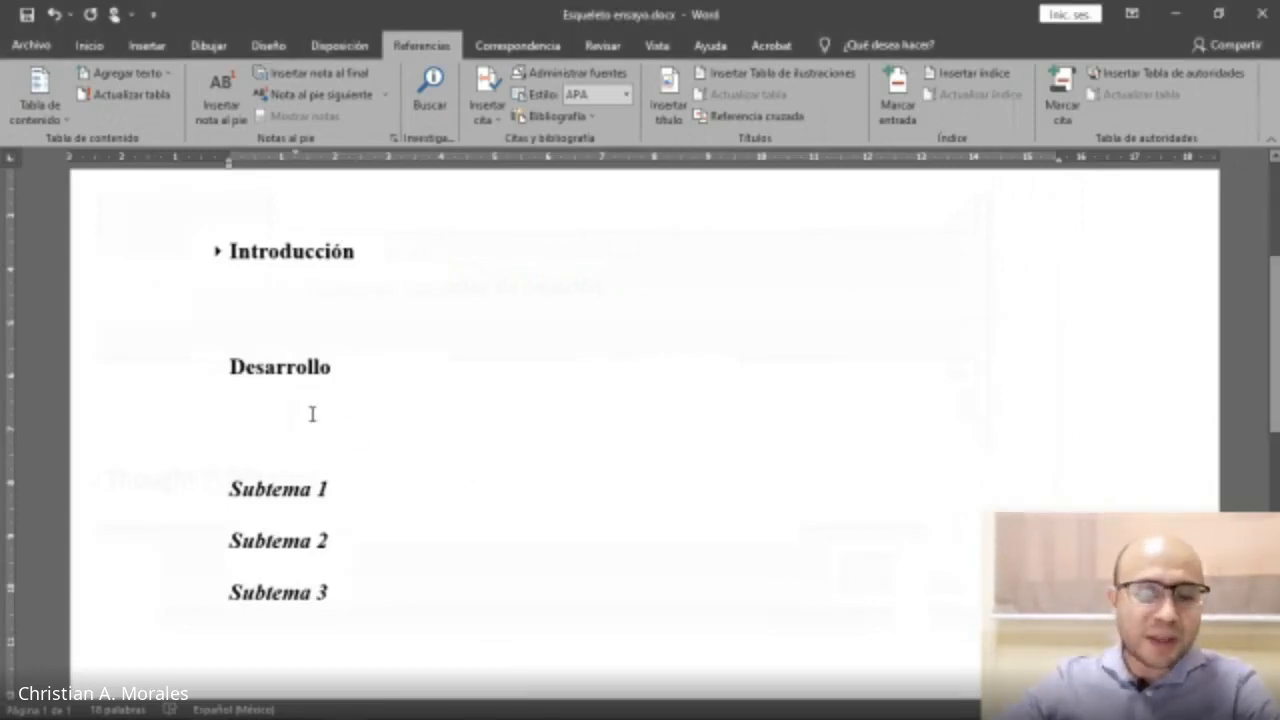
pyautogui.rightClick(312, 414)
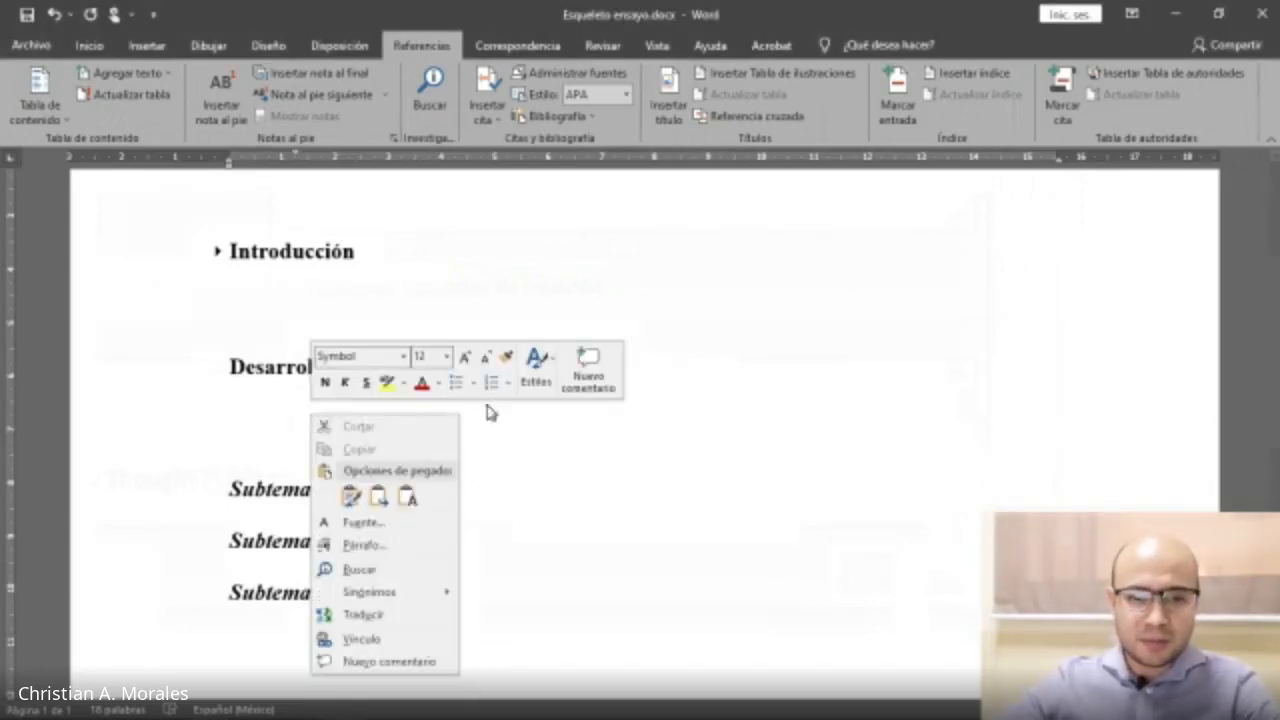
pyautogui.click(408, 495)
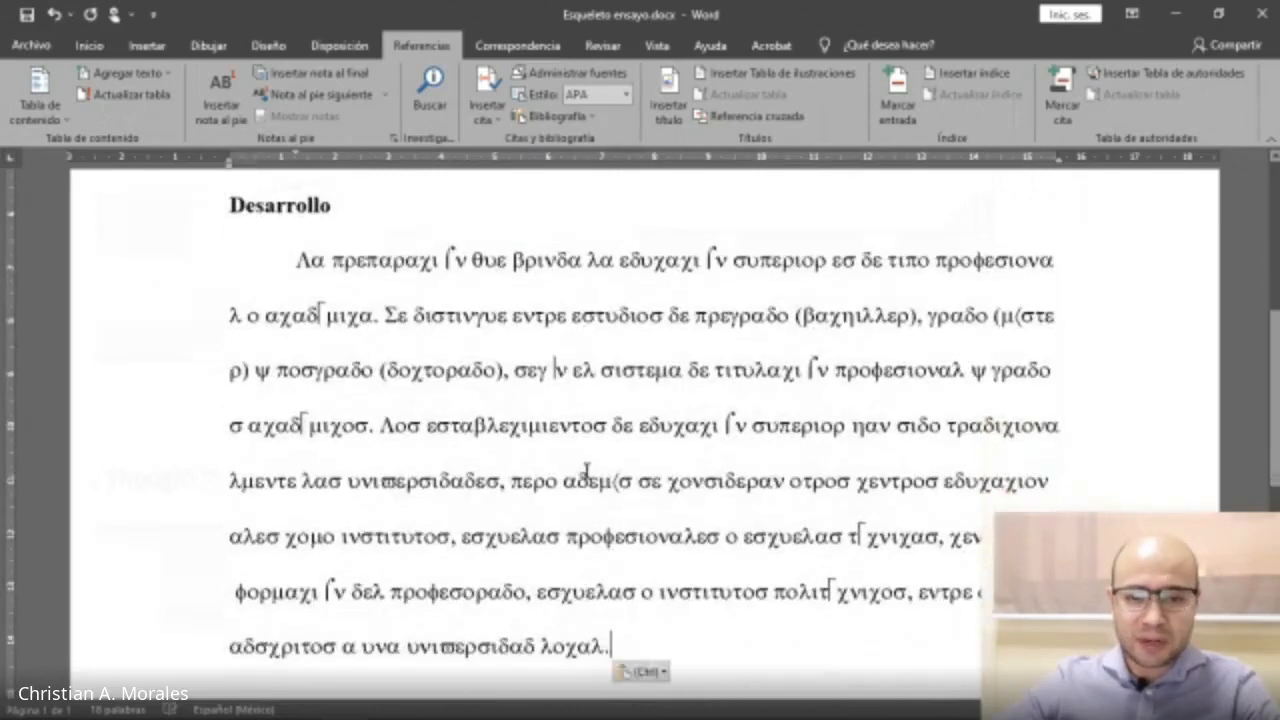
pyautogui.hotkey('ctrl', 'z')
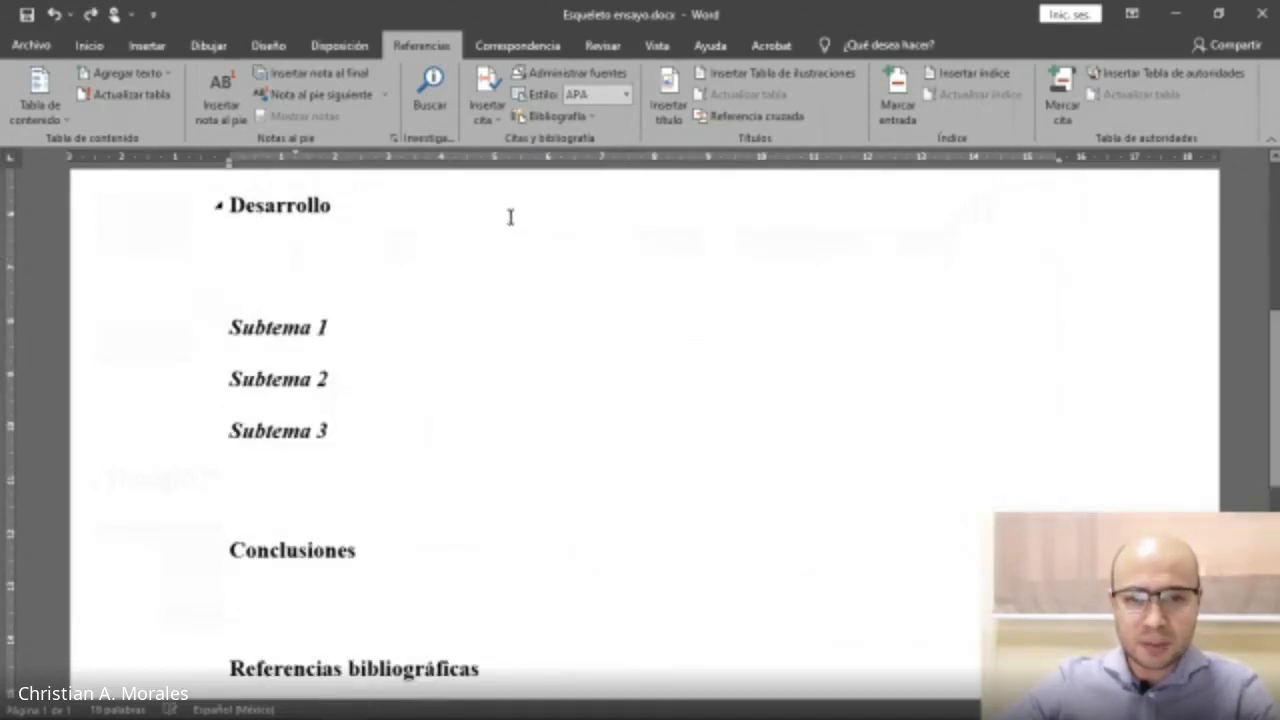
# Open Modify Style for the Normal style and accept its Times New Roman 12 pt settings.
pyautogui.click(89, 47)
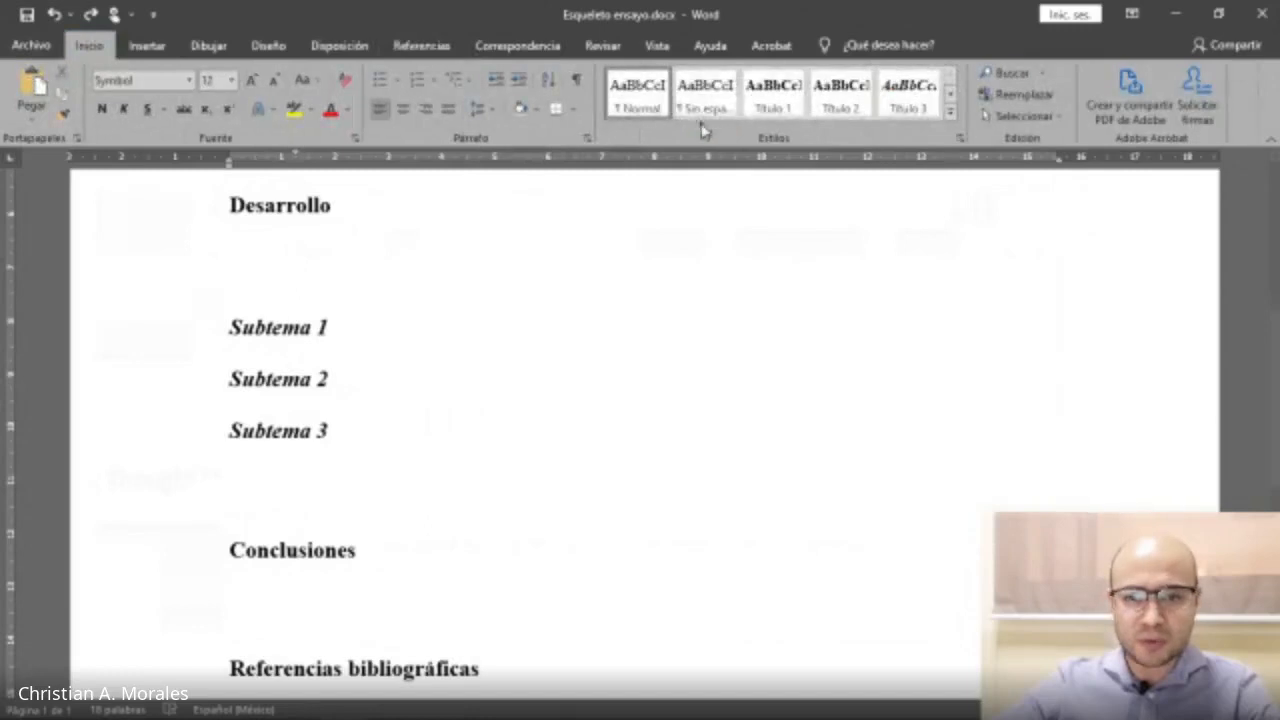
pyautogui.rightClick(630, 92)
pyautogui.click(663, 123)
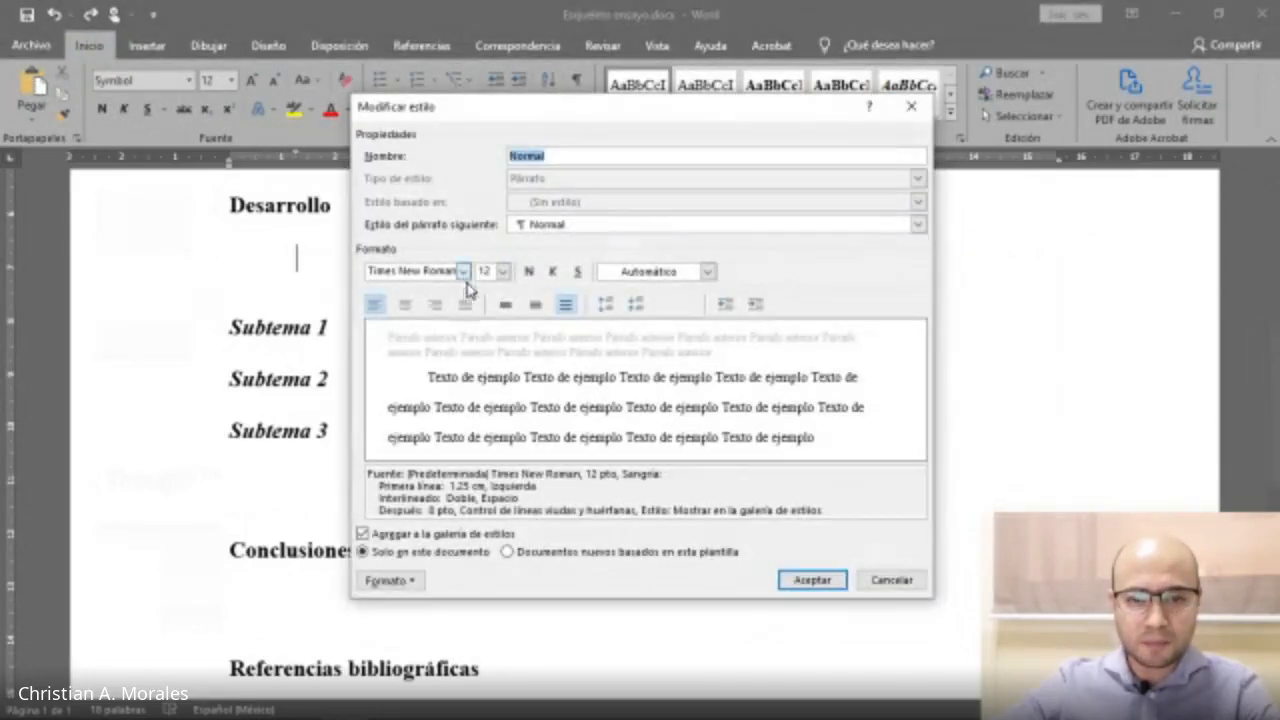
pyautogui.click(812, 587)
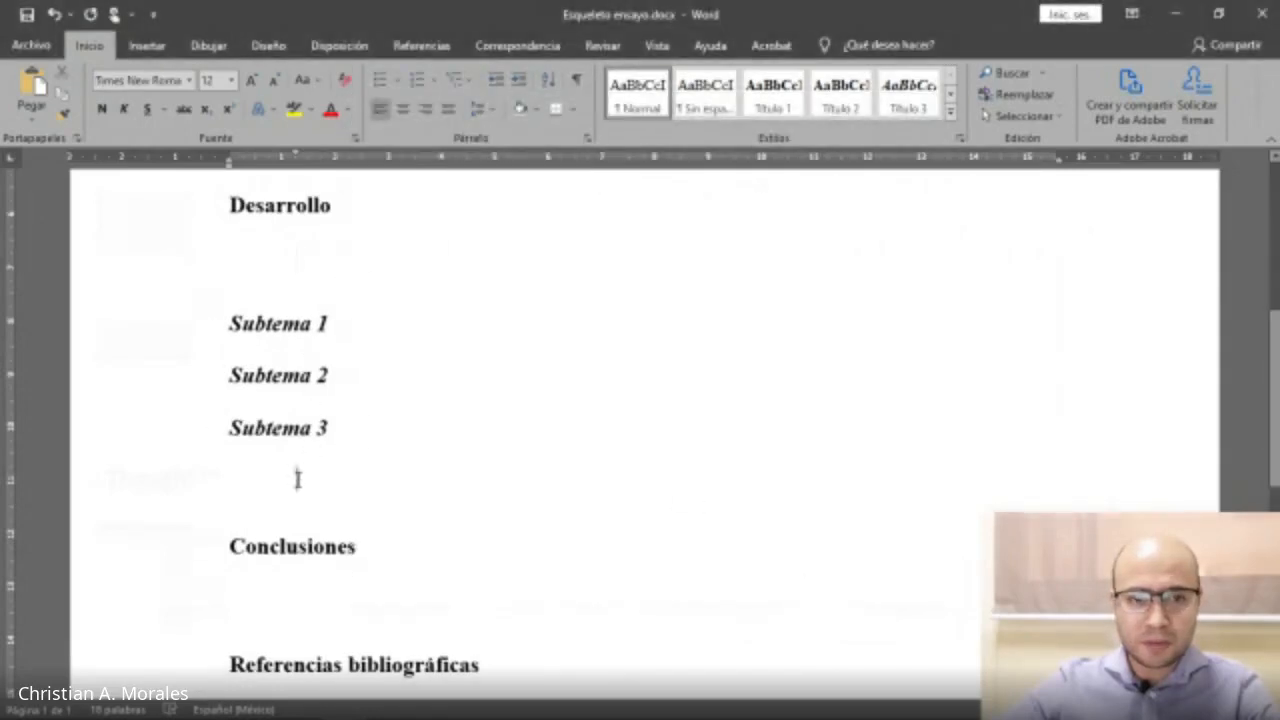
# Paste the paragraph on higher education below the Desarrollo heading.
pyautogui.rightClick(406, 256)
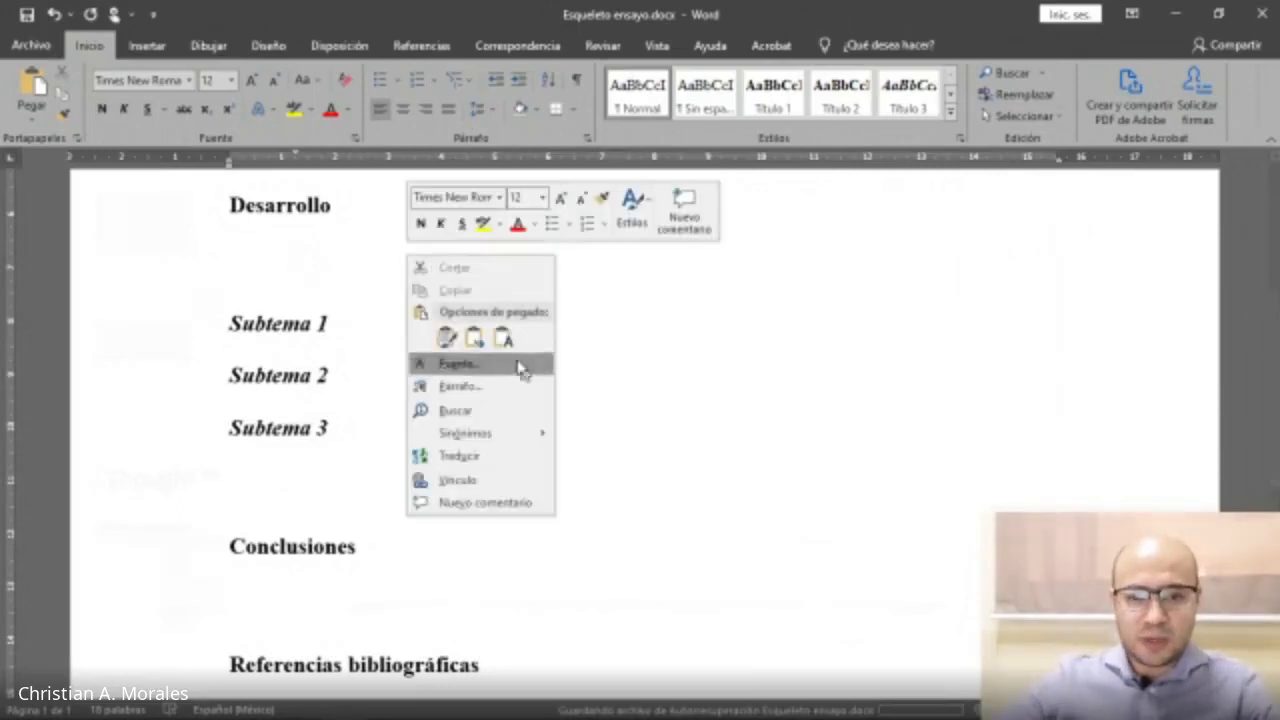
pyautogui.click(570, 355)
pyautogui.write('La preparación que brinda la educación superior es de tipo profesional o académica. Se distingue entre estudios de pregrado (bachiller), grado (máster) y posgrado (doctorado), según el sistema de titulación profesional y grados académicos. Los establecimientos de educación superior han sido tradicionalmente las universidades, pero además se consideran otros centros educacionales como institutos, escuelas profesionales o escuelas técnicas, centros de formación del profesorado, escuelas o institutos politécnicos, entre otros adscritos a una universidad local.')
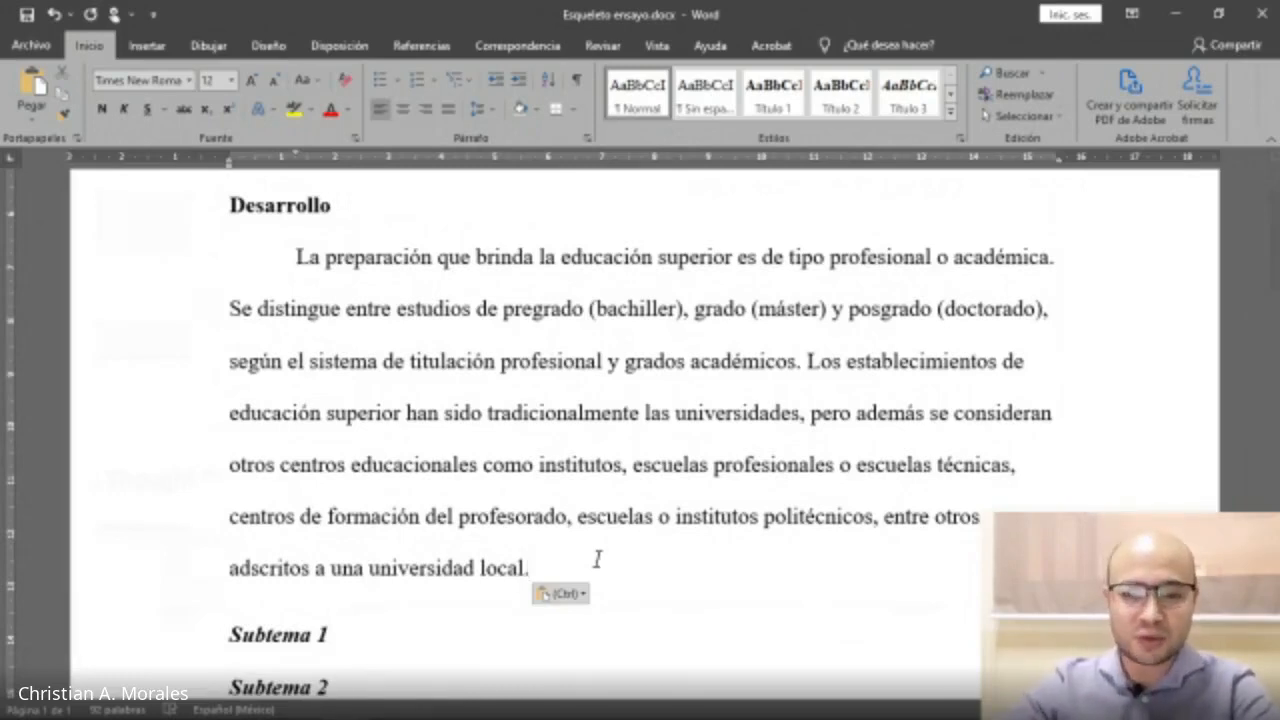
pyautogui.scroll(-2, 597, 559)
pyautogui.scroll(1, 597, 559)
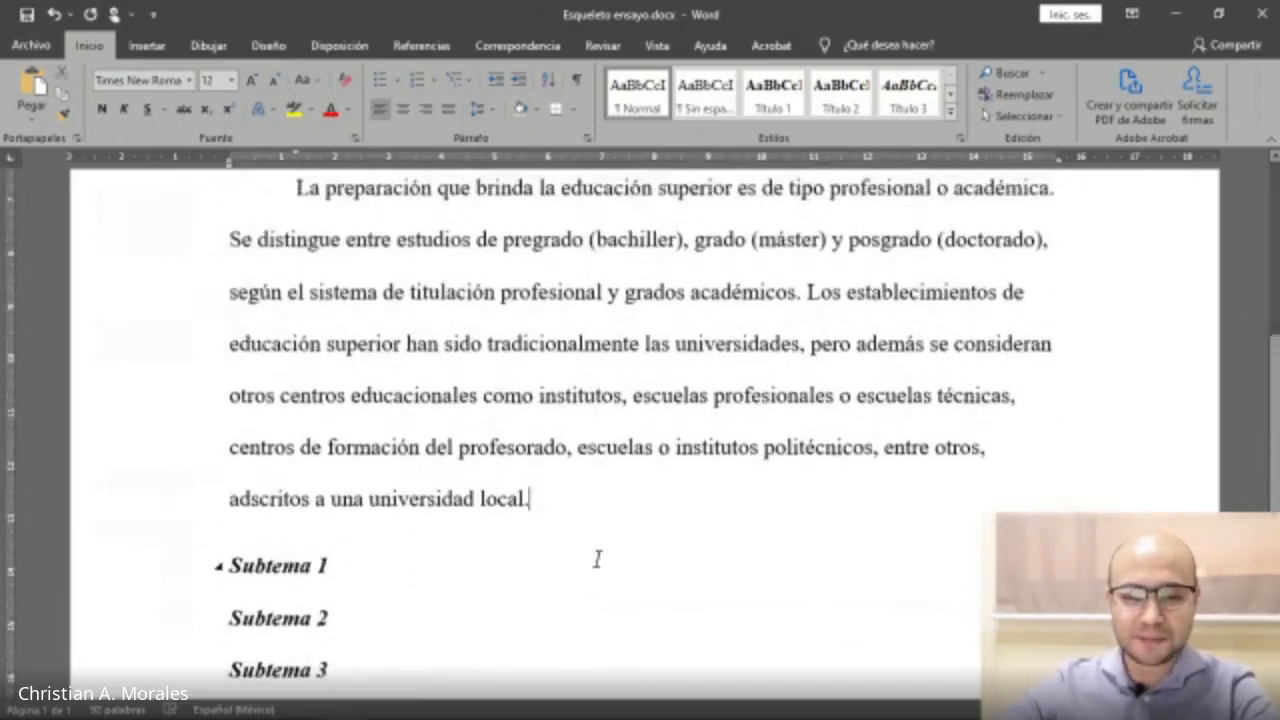
pyautogui.scroll(-3, 629, 514)
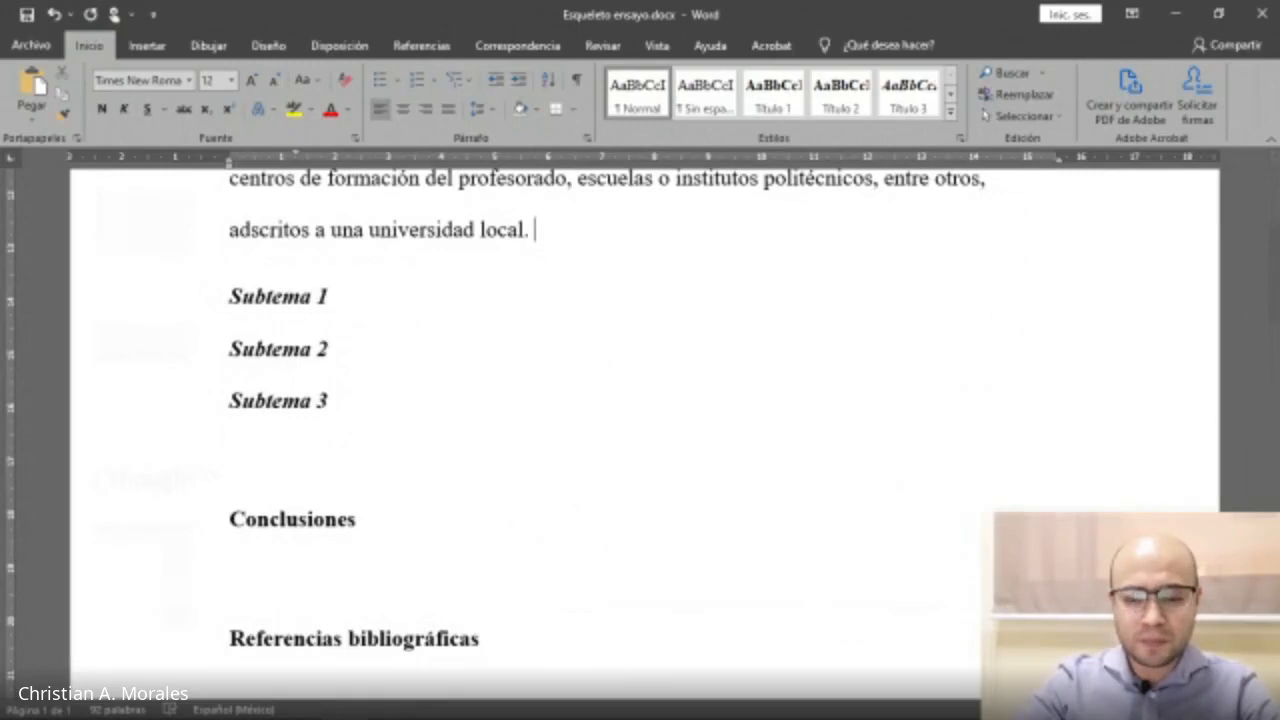
pyautogui.write('Segú')
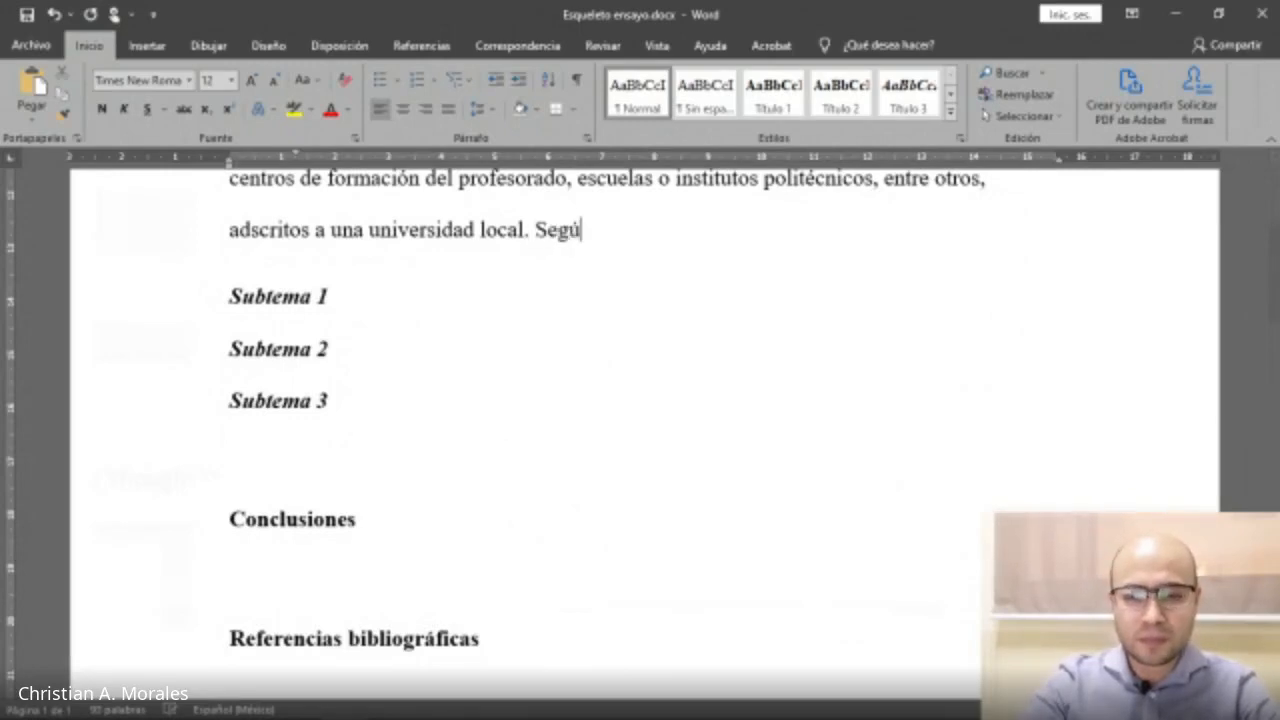
pyautogui.write('n')
pyautogui.press('BackSpace')
pyautogui.press('BackSpace')
pyautogui.press('BackSpace')
pyautogui.press('BackSpace')
pyautogui.press('BackSpace')
pyautogui.press('BackSpace')
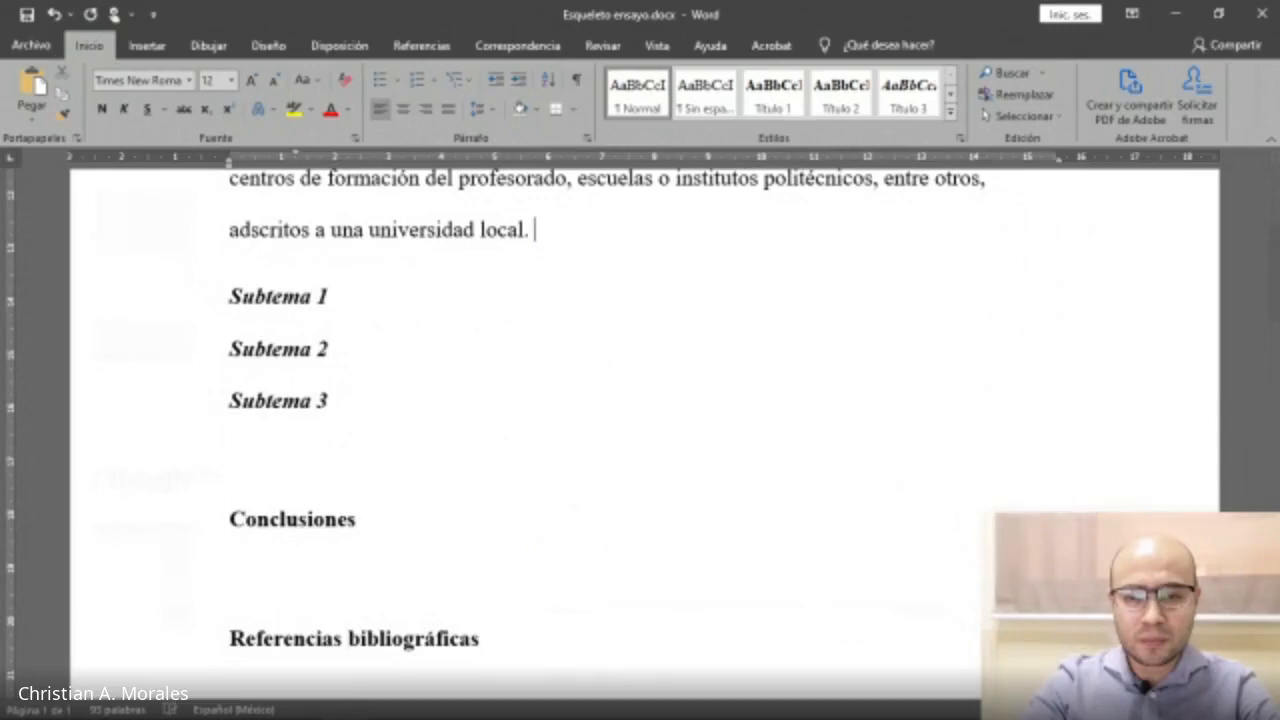
# Continue the paragraph with 'Con todo lo descrito, podemos aseverar que la educación tiene ejes esenciales que en la actualidad'.
pyautogui.write('Con ')
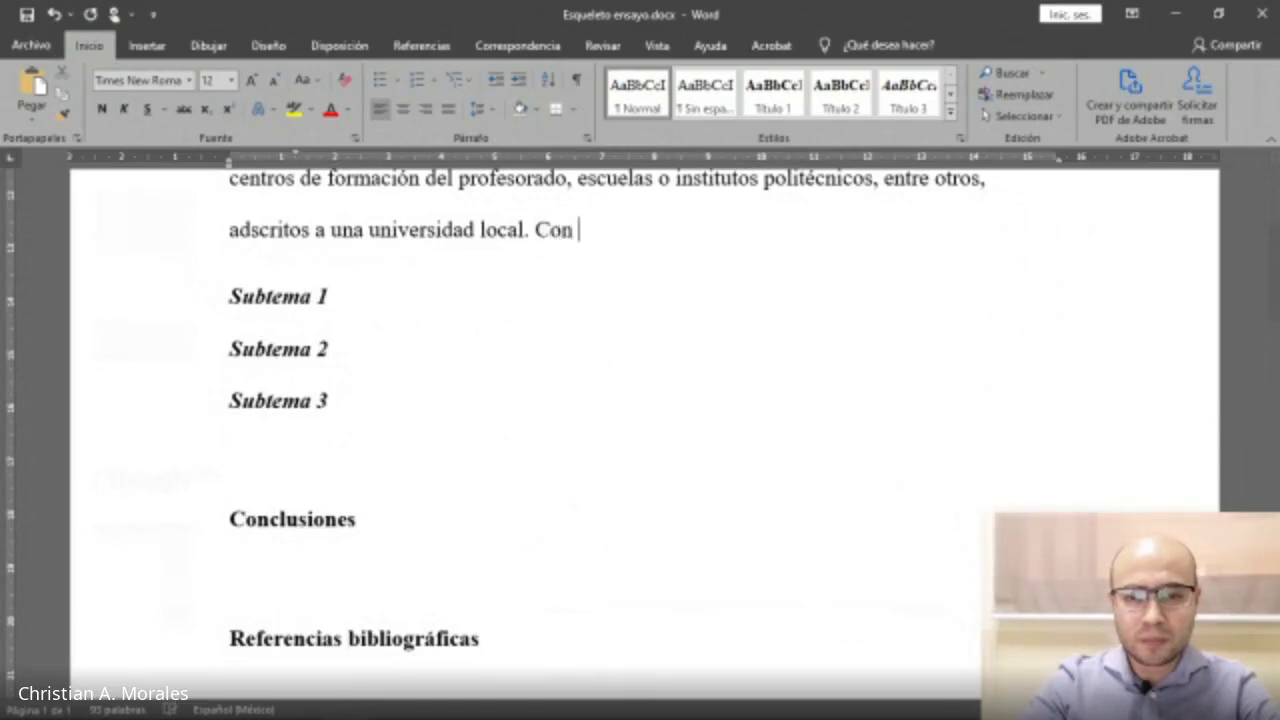
pyautogui.write('todo lo de')
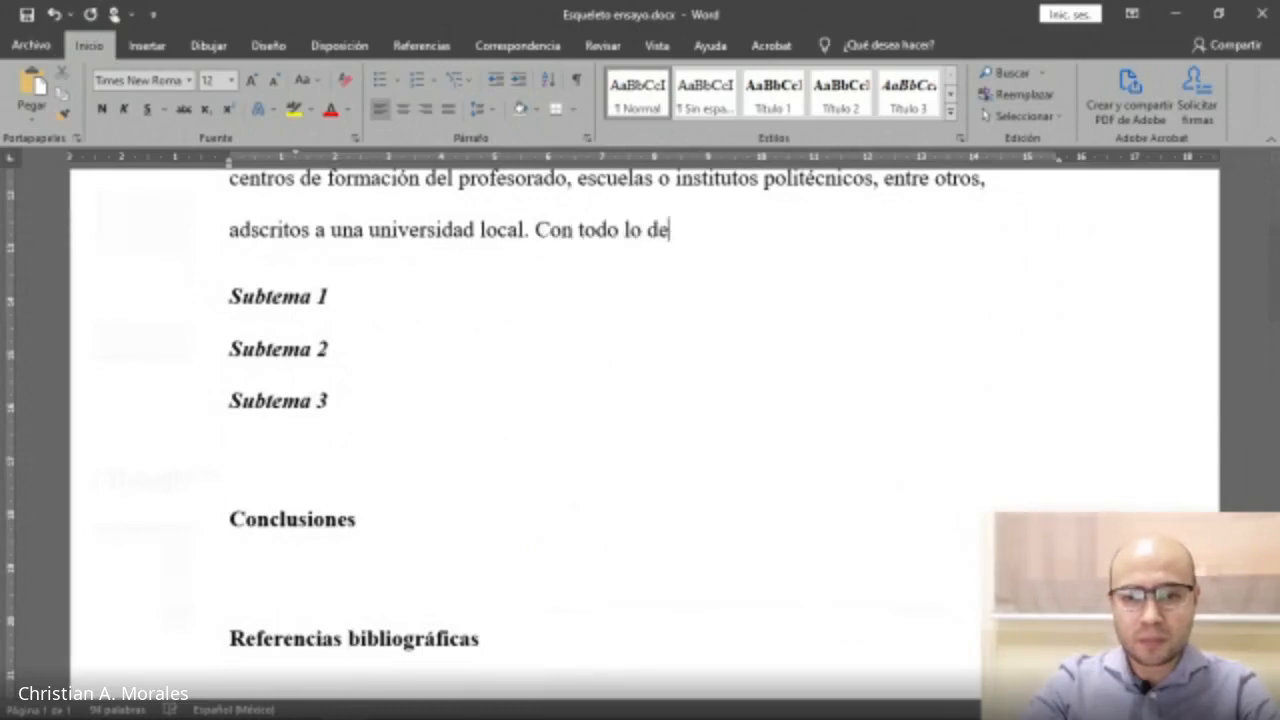
pyautogui.write('scrito, podemos aseverar')
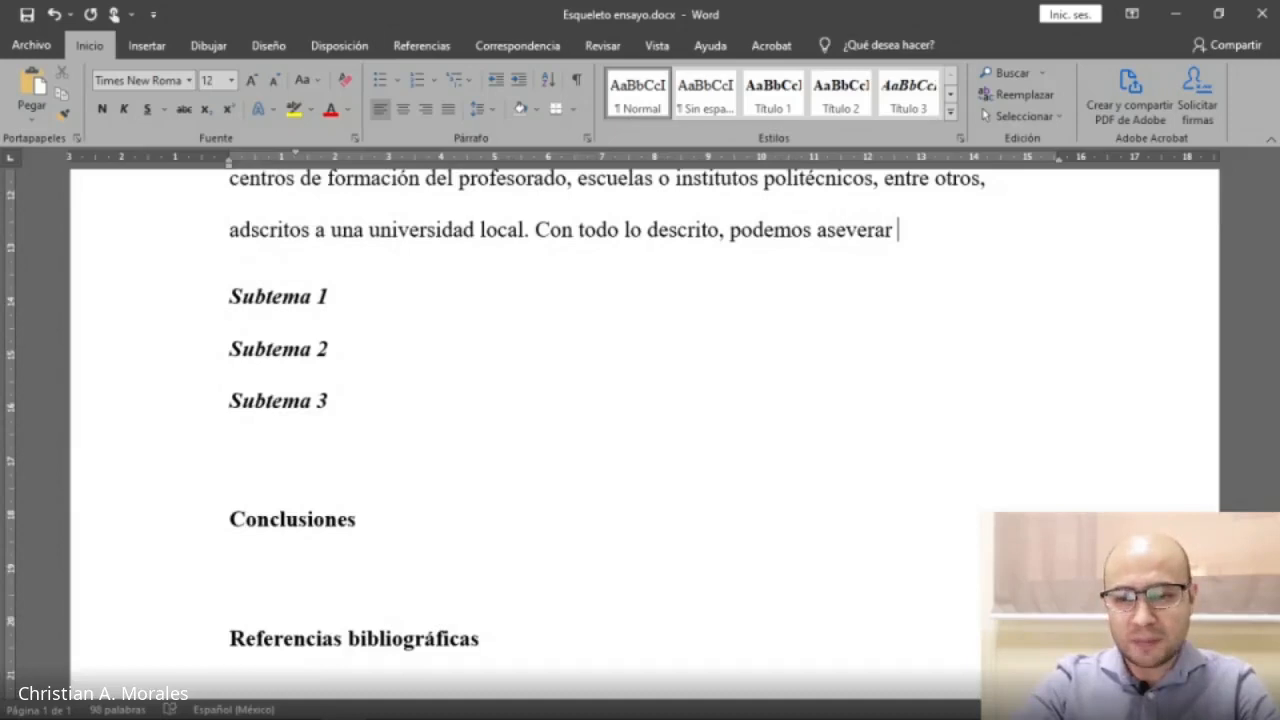
pyautogui.write('que la educaci')
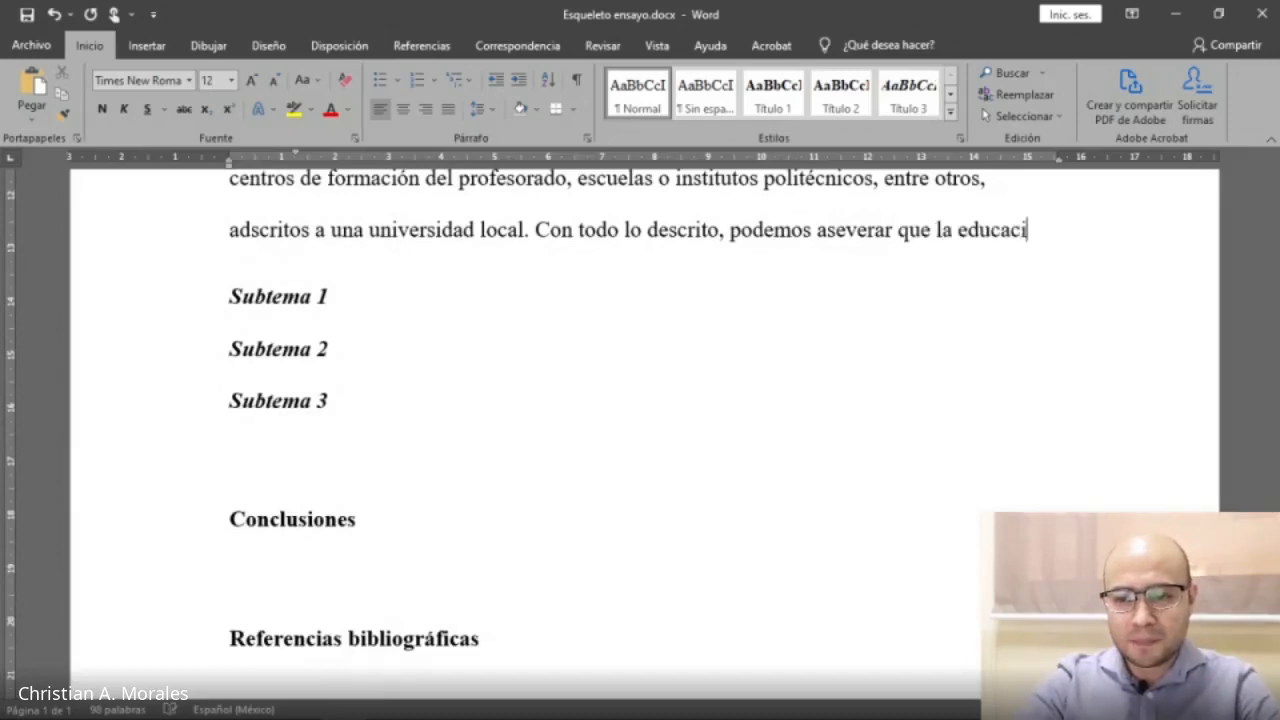
pyautogui.write('ón tiene ')
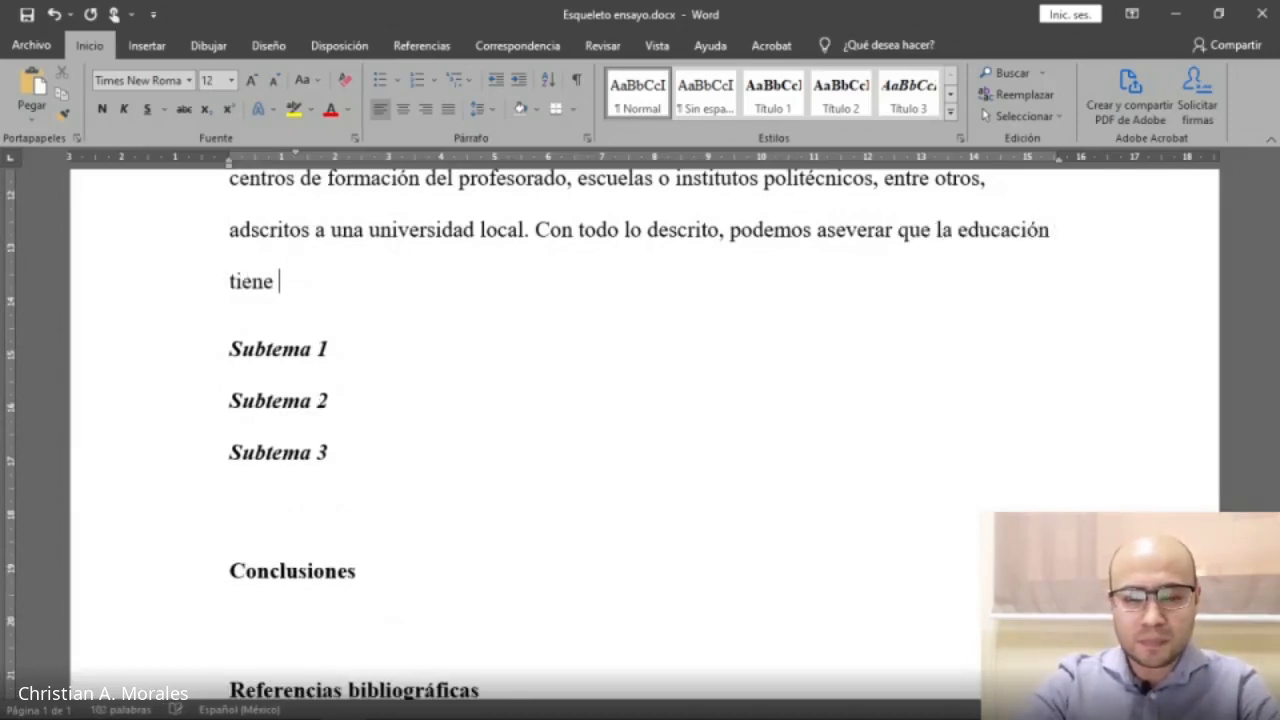
pyautogui.write('ejes q')
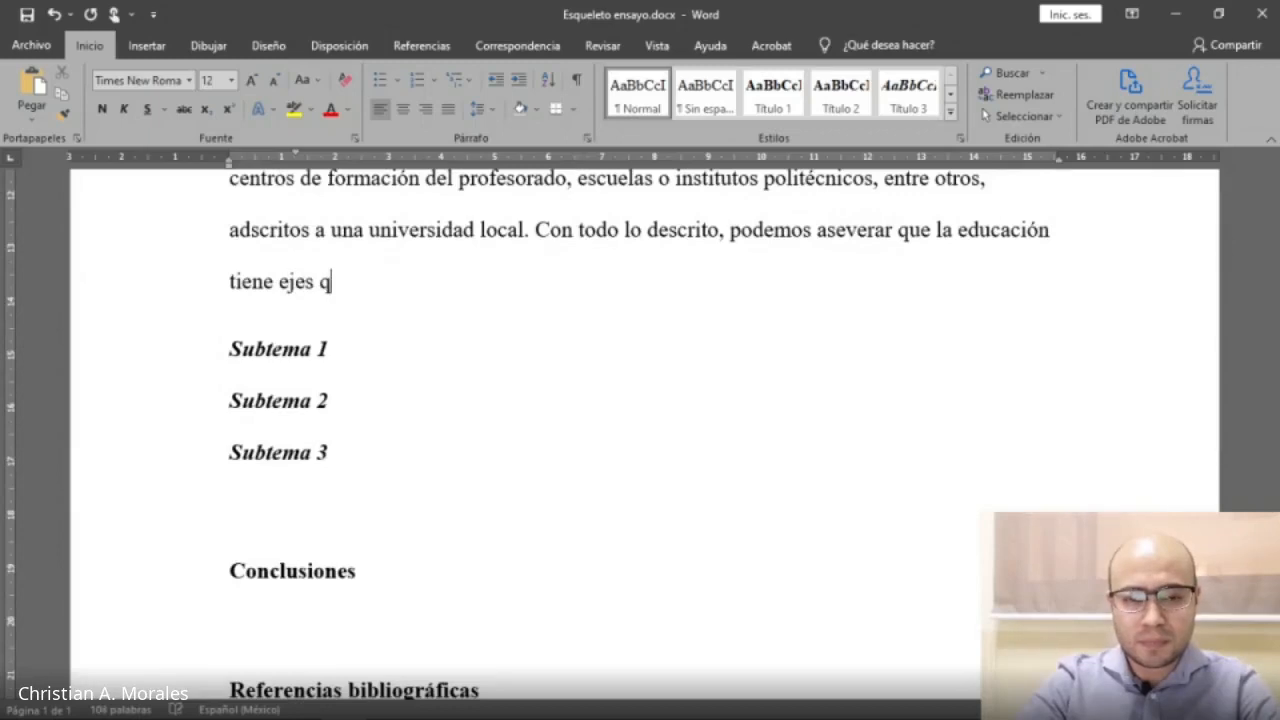
pyautogui.press('BackSpace')
pyautogui.write('esenc')
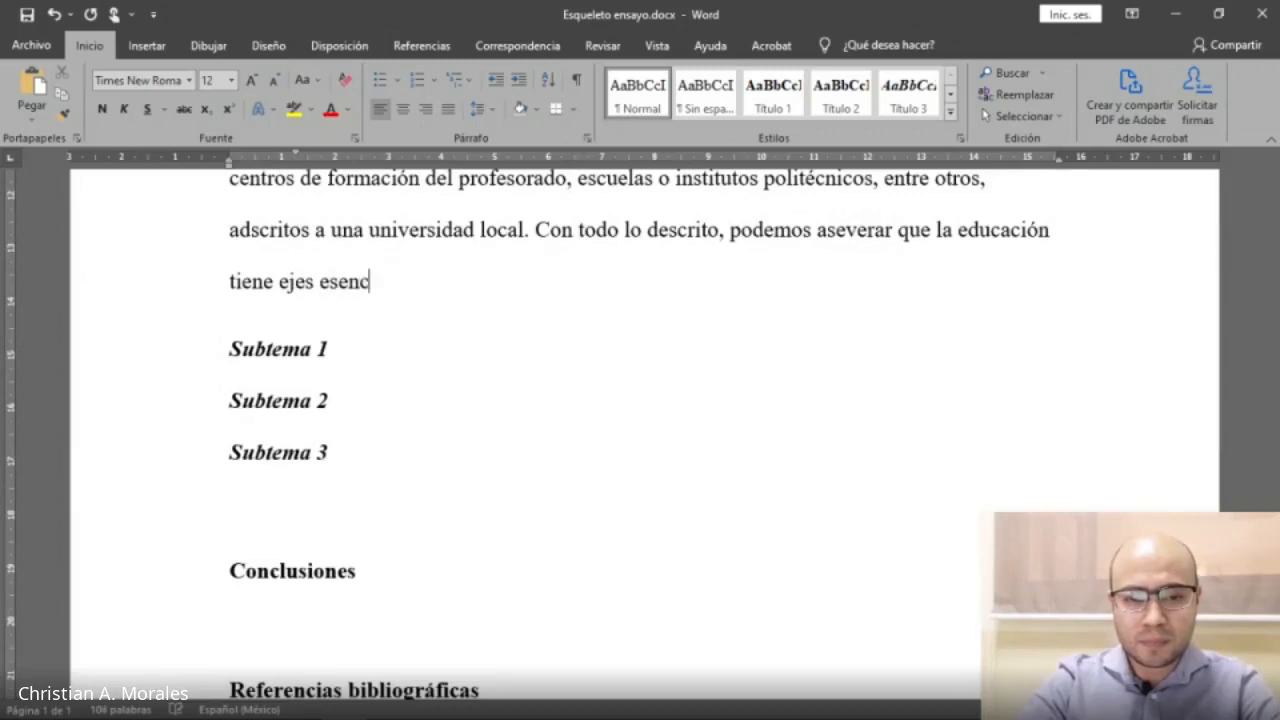
pyautogui.write('iales que en la ')
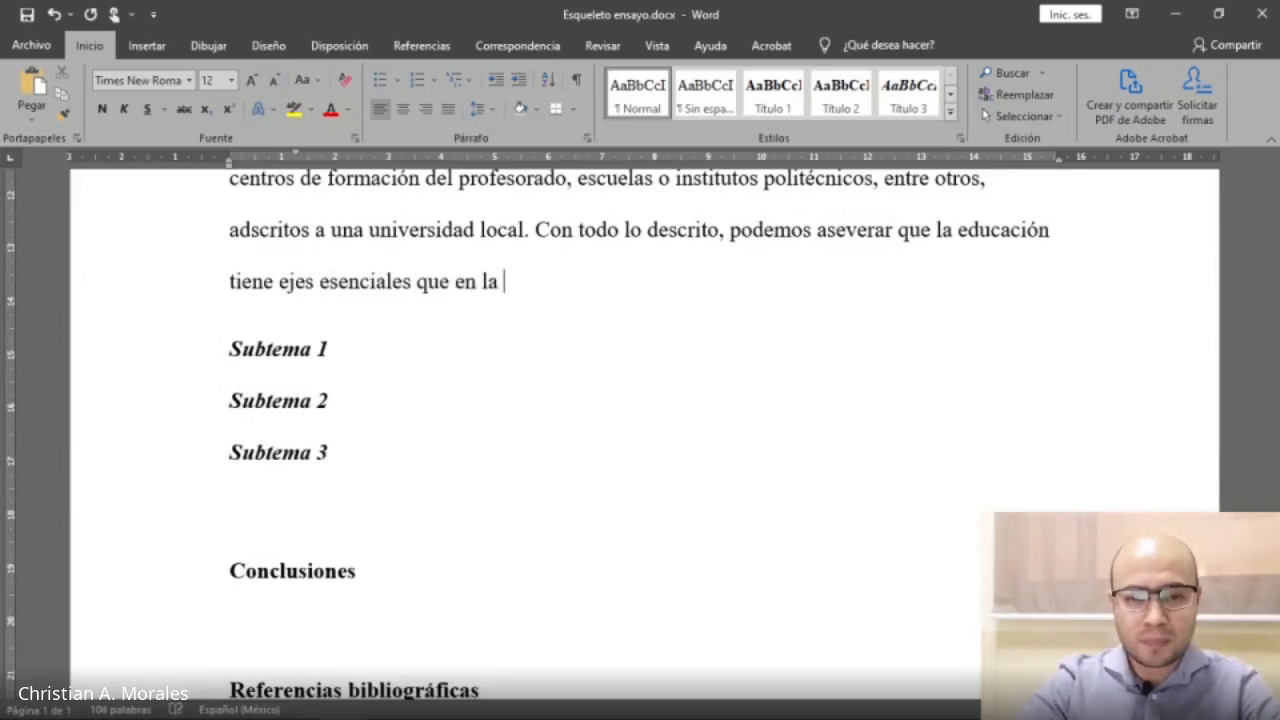
pyautogui.write('actualidad..')
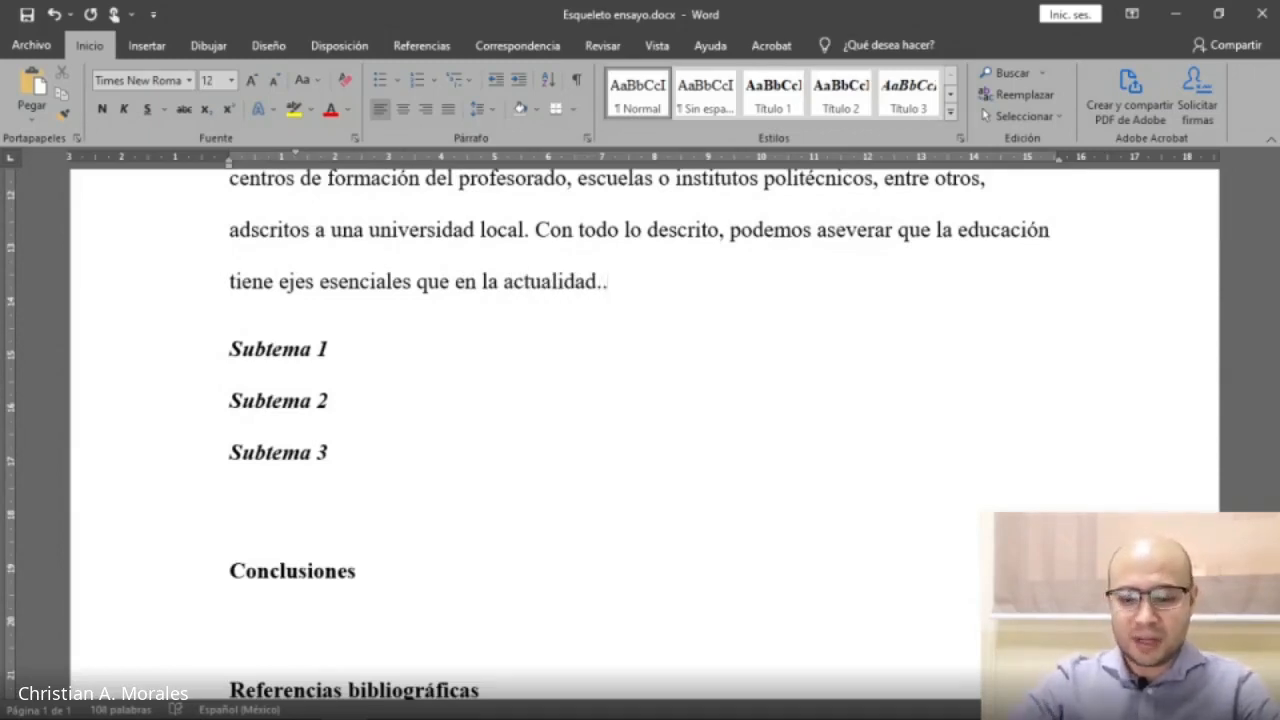
pyautogui.write('.')
pyautogui.hotkey('ctrl', 'z')
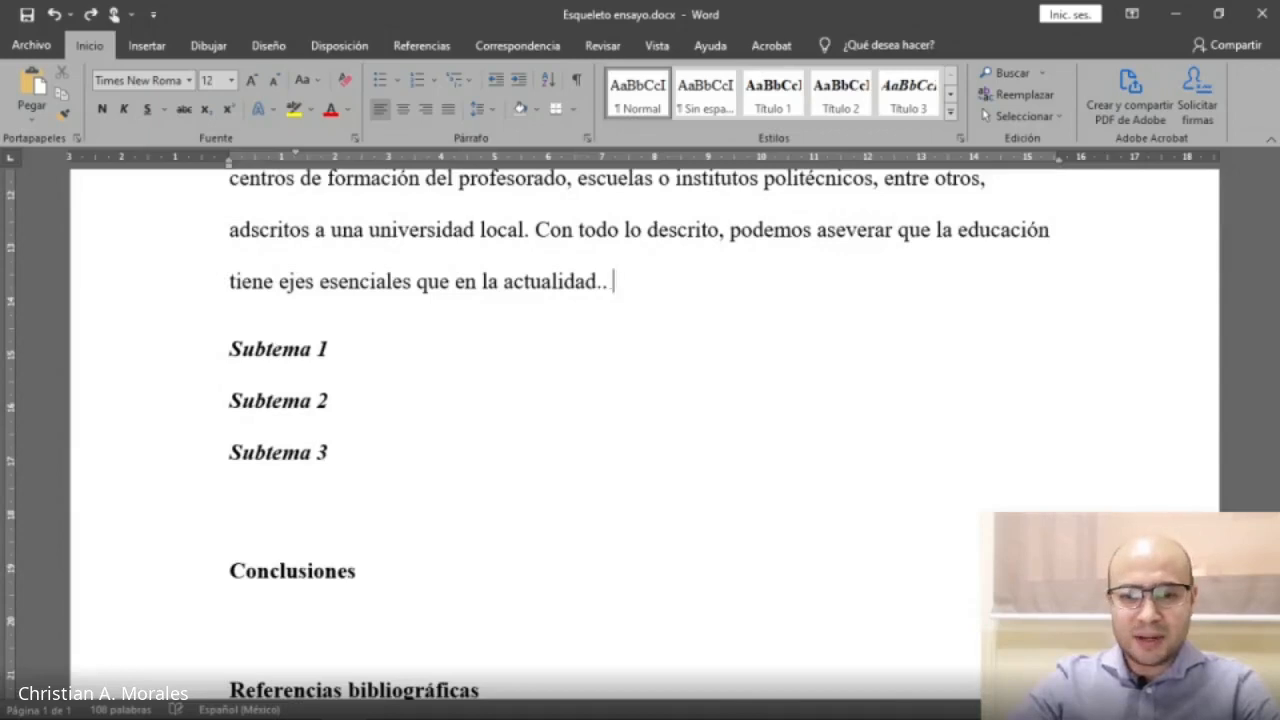
pyautogui.press('BackSpace')
pyautogui.press('BackSpace')
pyautogui.press('BackSpace')
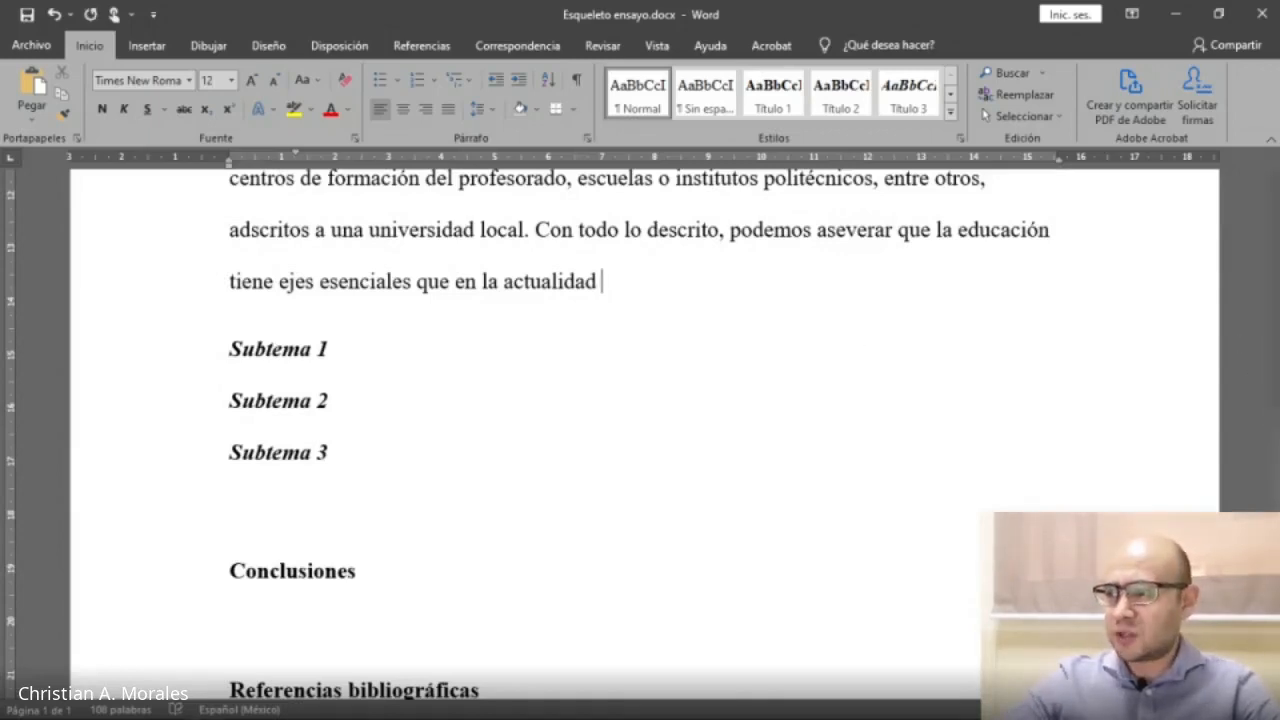
# Paste the copied continuation as text only after 'en la actualidad'.
pyautogui.hotkey('alt', 'Tab')
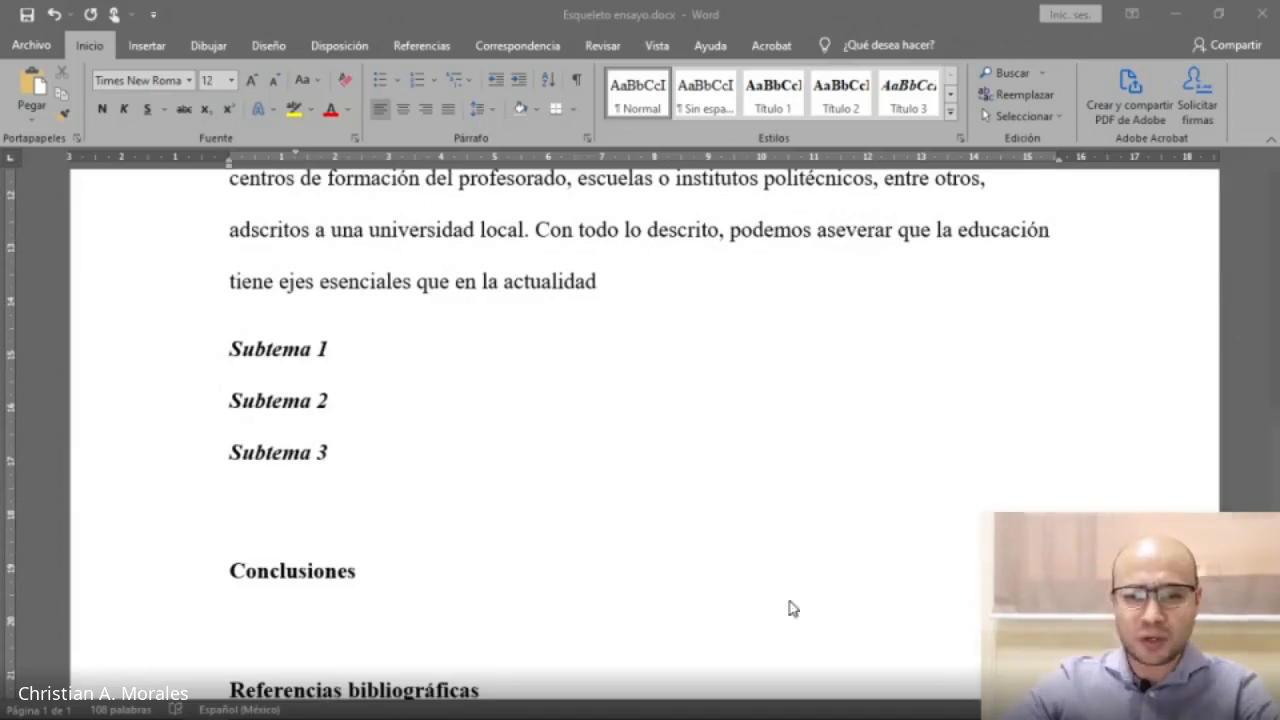
pyautogui.click(640, 287)
pyautogui.rightClick(634, 276)
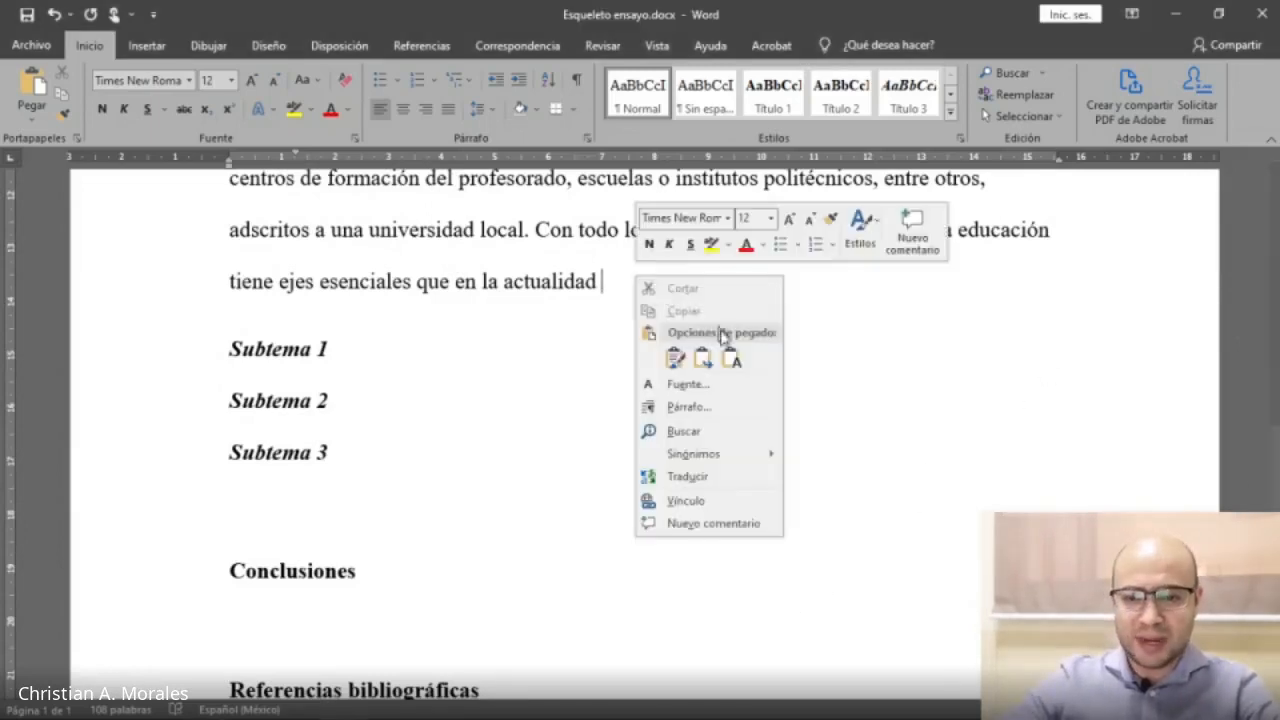
pyautogui.click(735, 362)
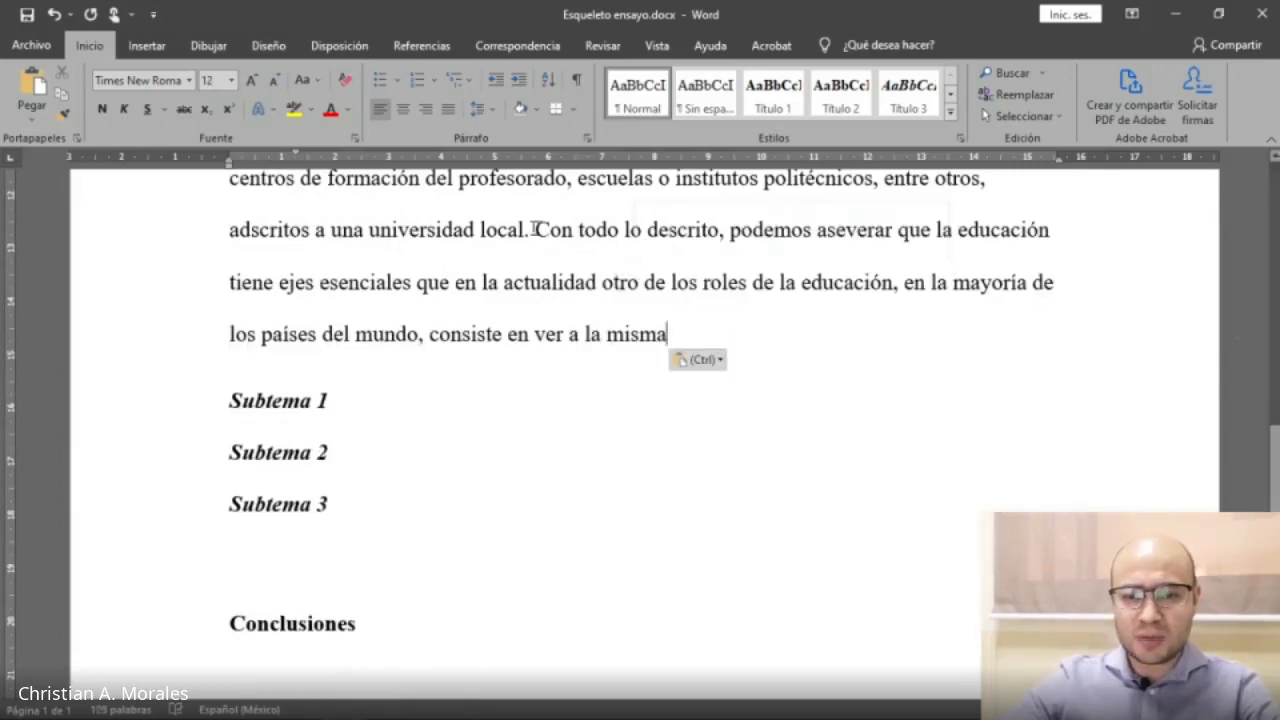
# Insert a citation of the Hernández and Fernández 2017 source after 'ver a la misma'.
pyautogui.moveTo(533, 230); pyautogui.dragTo(662, 340)
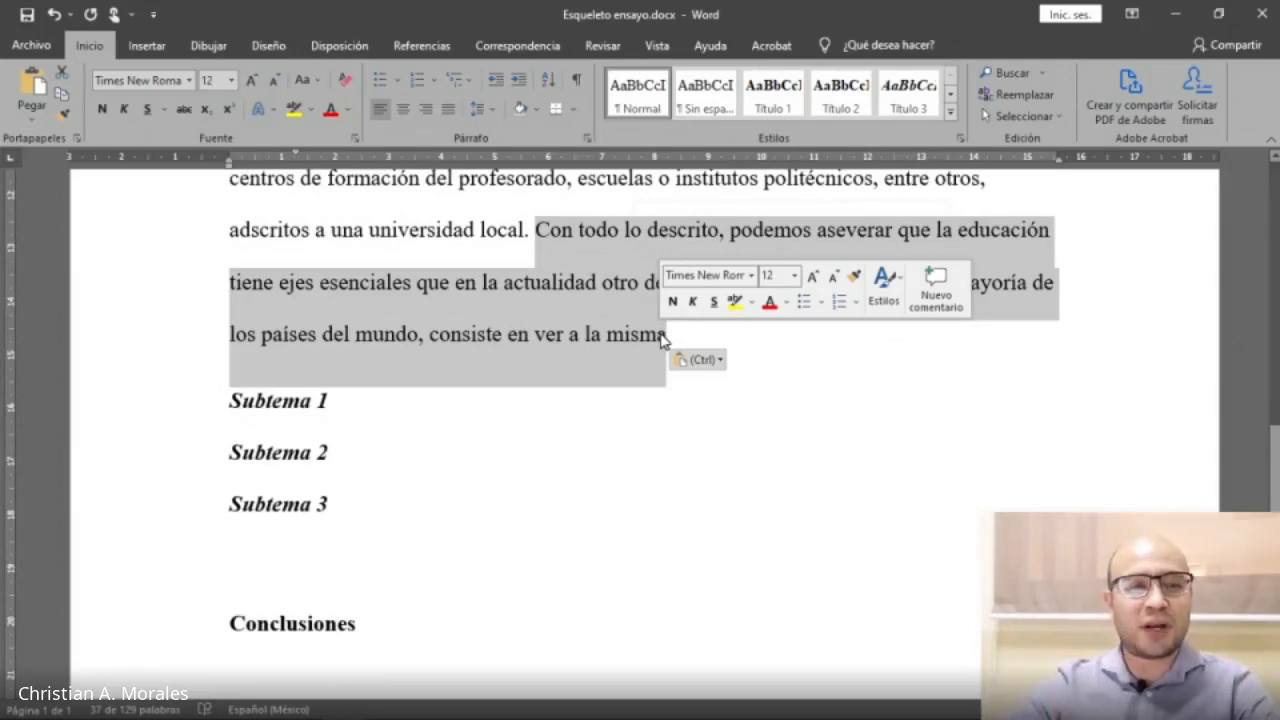
pyautogui.click(672, 333)
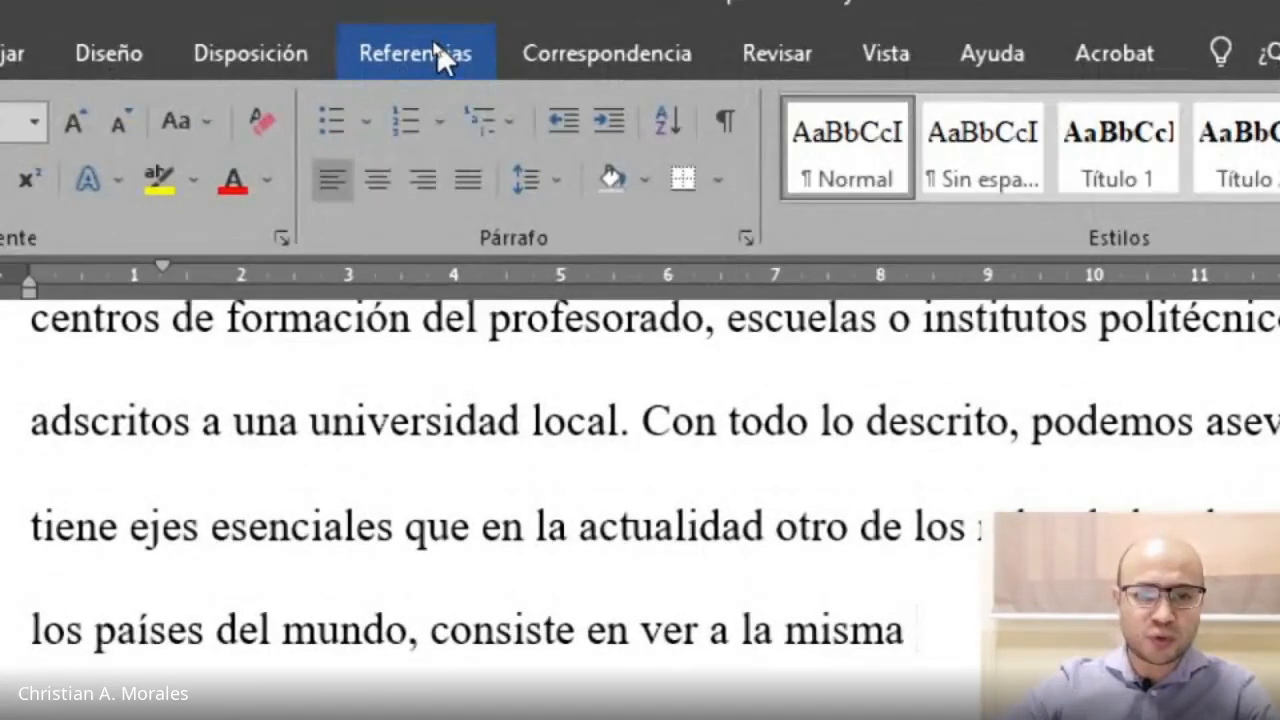
pyautogui.click(435, 46)
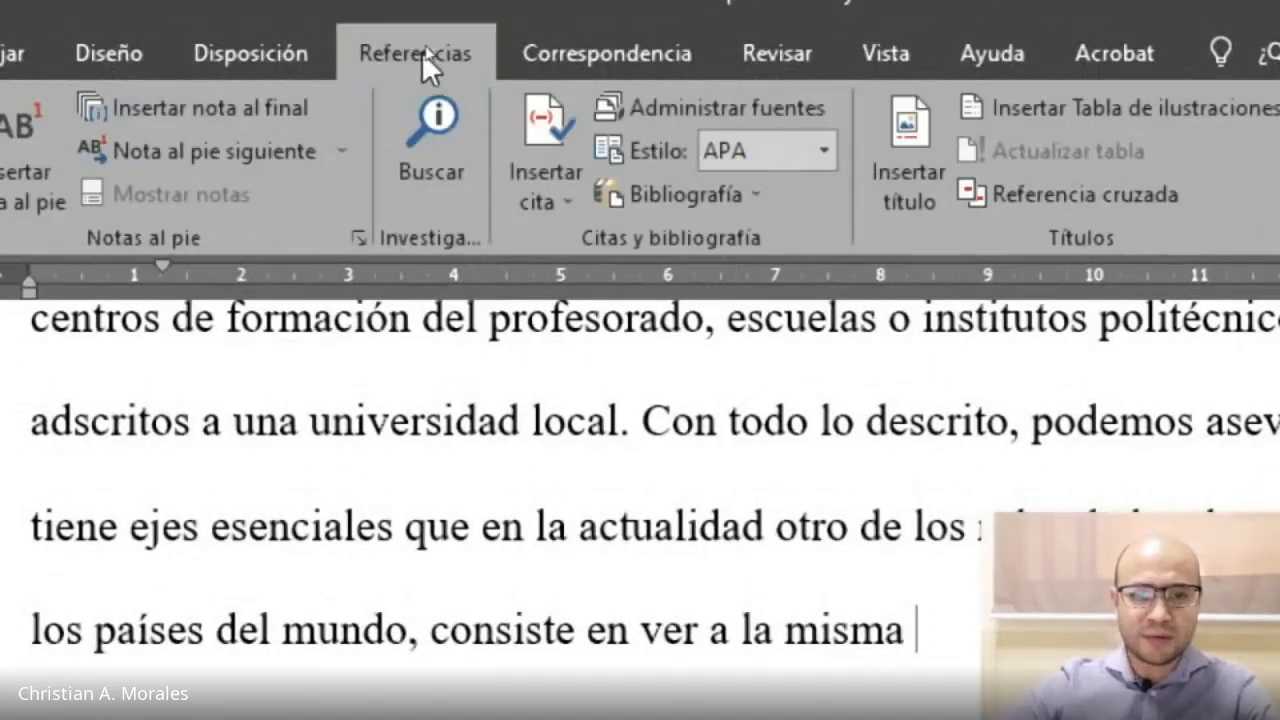
pyautogui.click(562, 200)
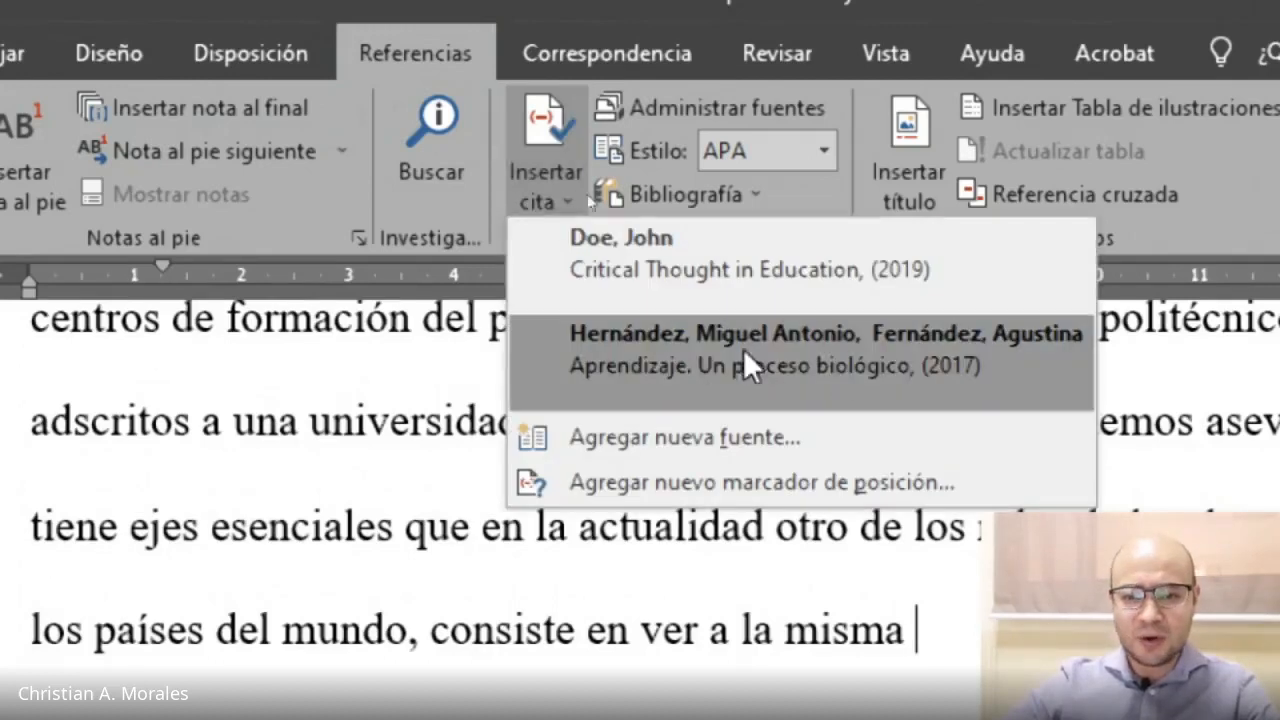
pyautogui.click(692, 358)
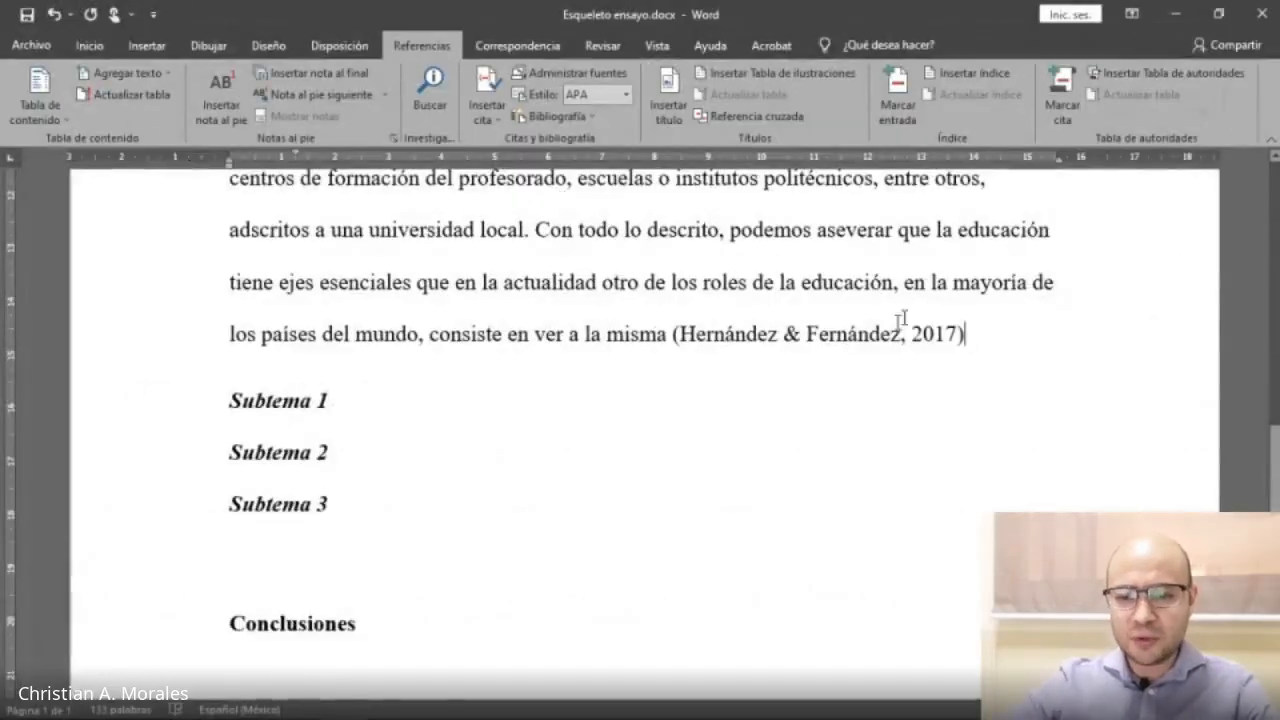
# Inspect the inserted citation field and the new sentences by selecting them.
pyautogui.moveTo(680, 337); pyautogui.dragTo(901, 325)
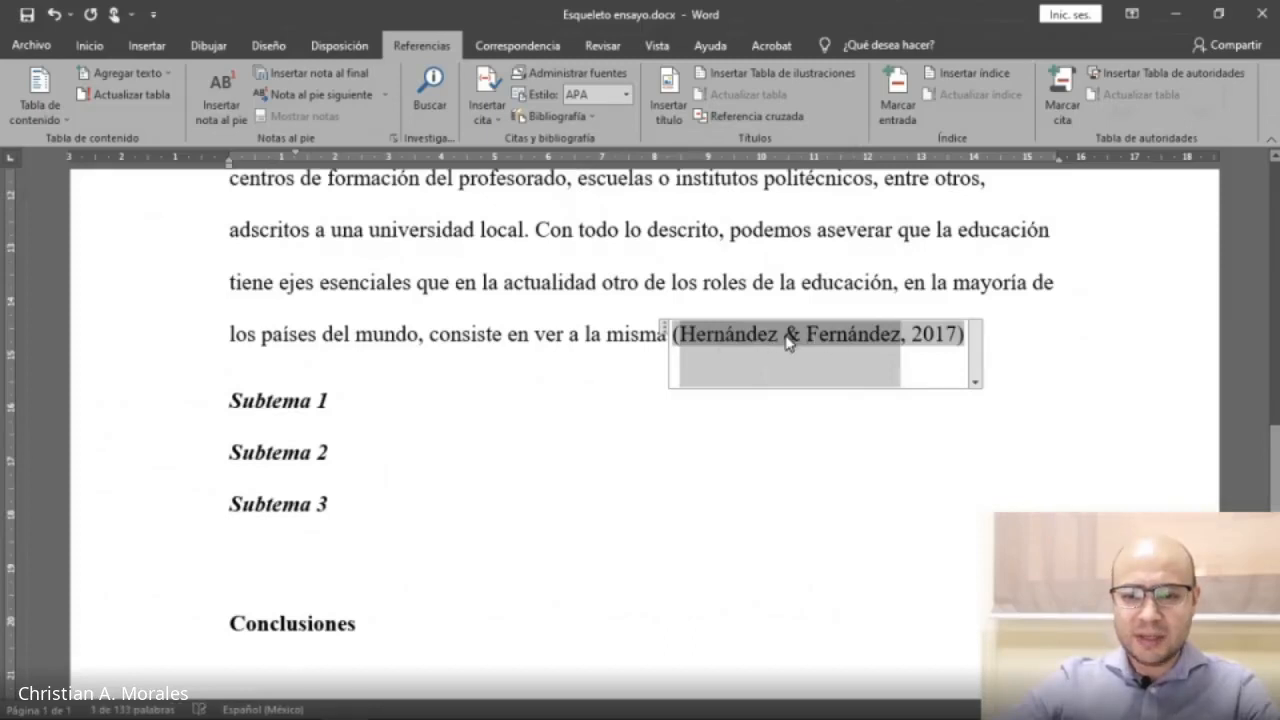
pyautogui.click(949, 336)
pyautogui.moveTo(1006, 323); pyautogui.dragTo(680, 313)
pyautogui.click(577, 275)
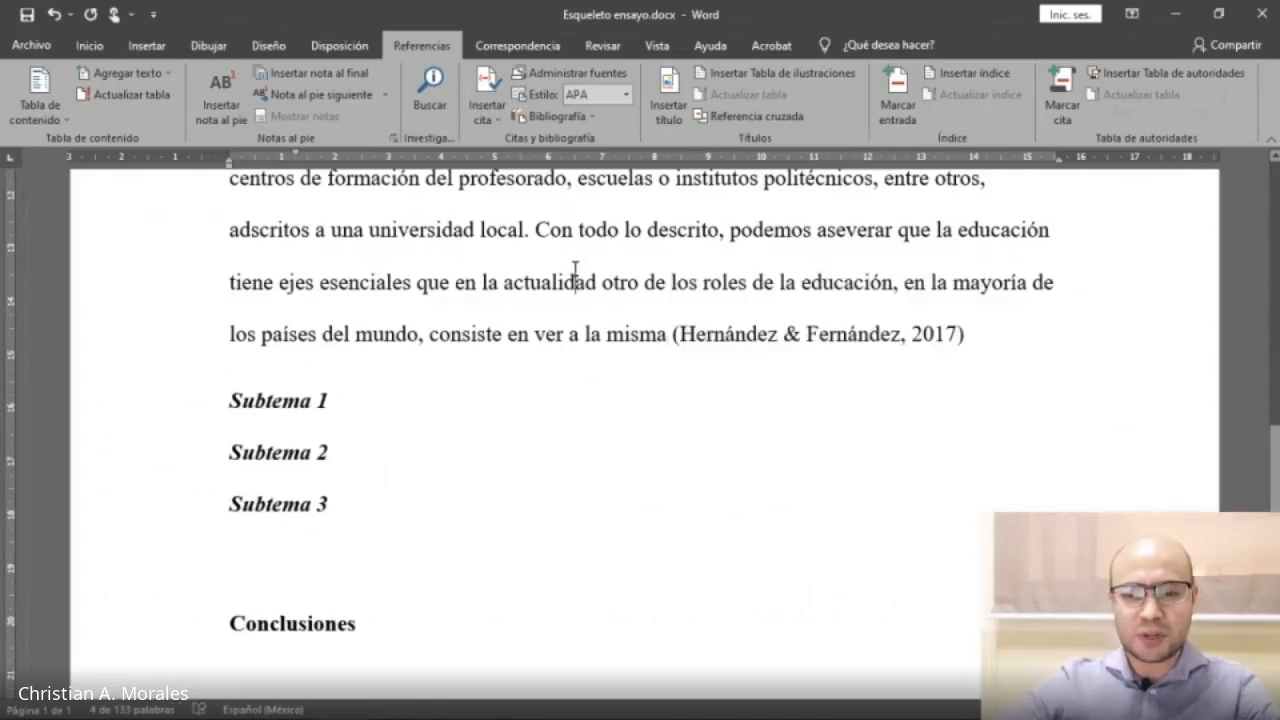
pyautogui.click(518, 255)
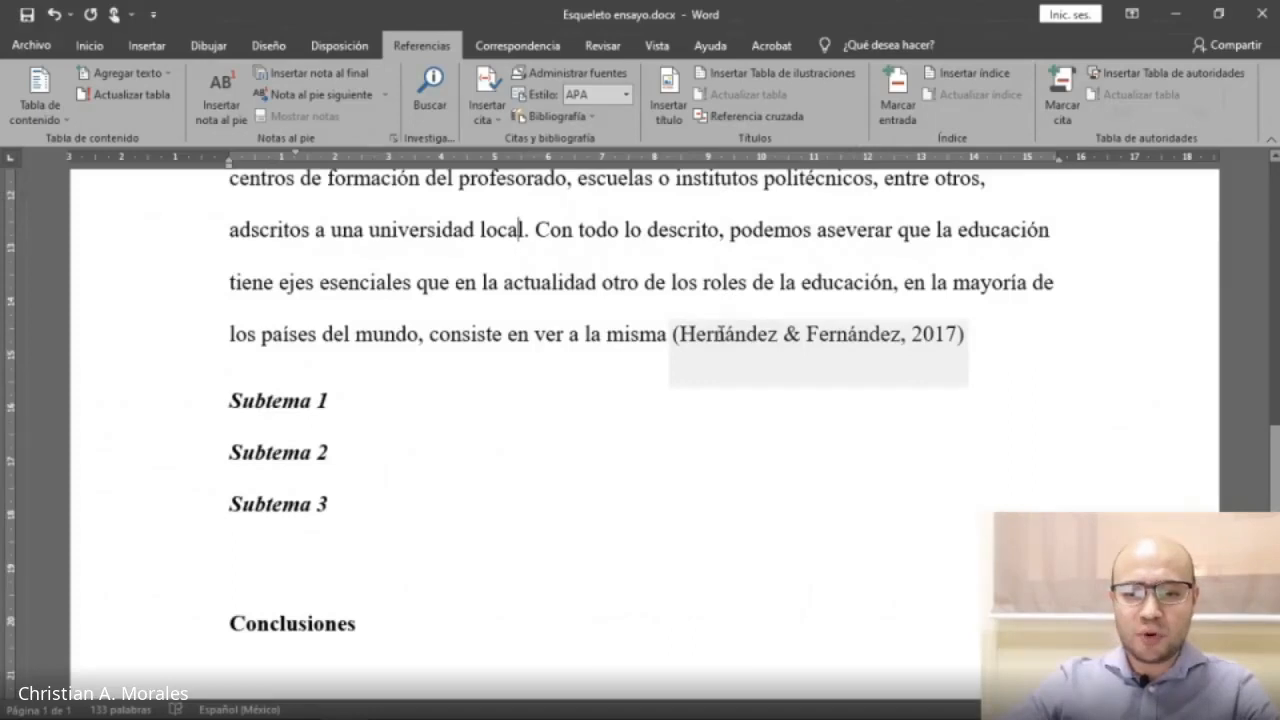
pyautogui.moveTo(538, 232); pyautogui.dragTo(956, 336)
pyautogui.click(687, 243)
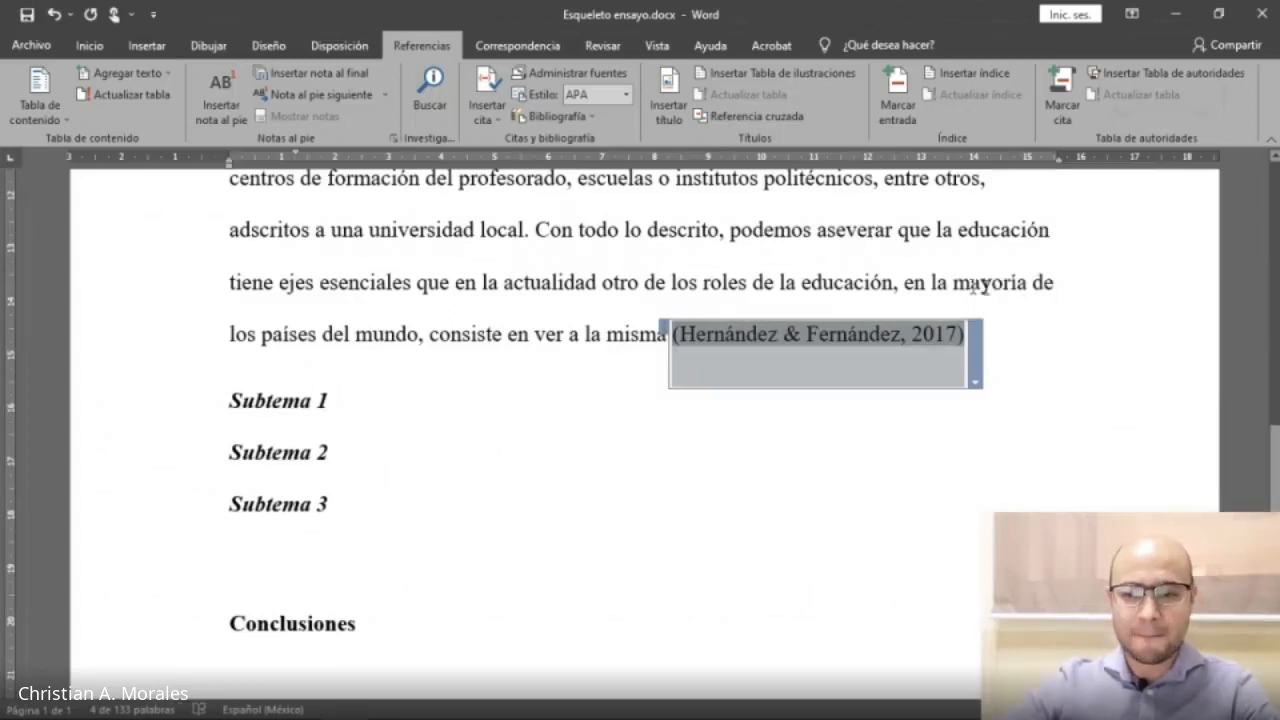
# Add a comma right after the citation at the end of the paragraph.
pyautogui.click(1025, 338)
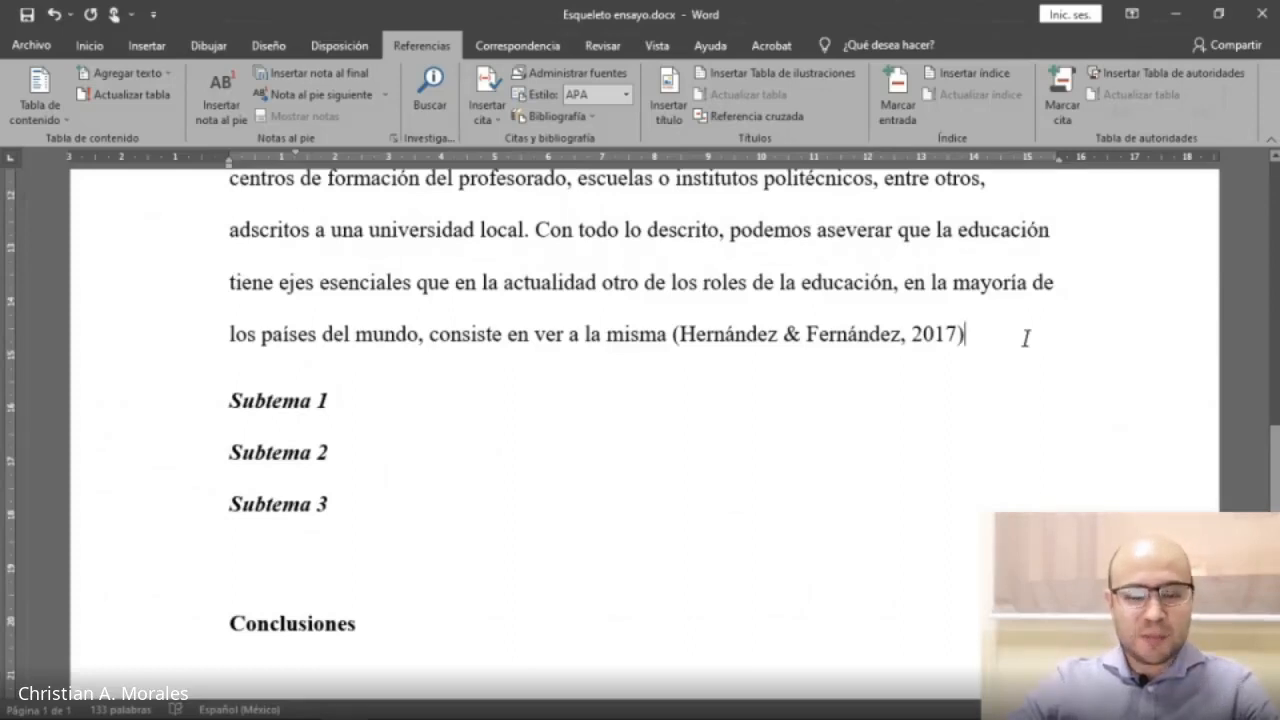
pyautogui.write('.')
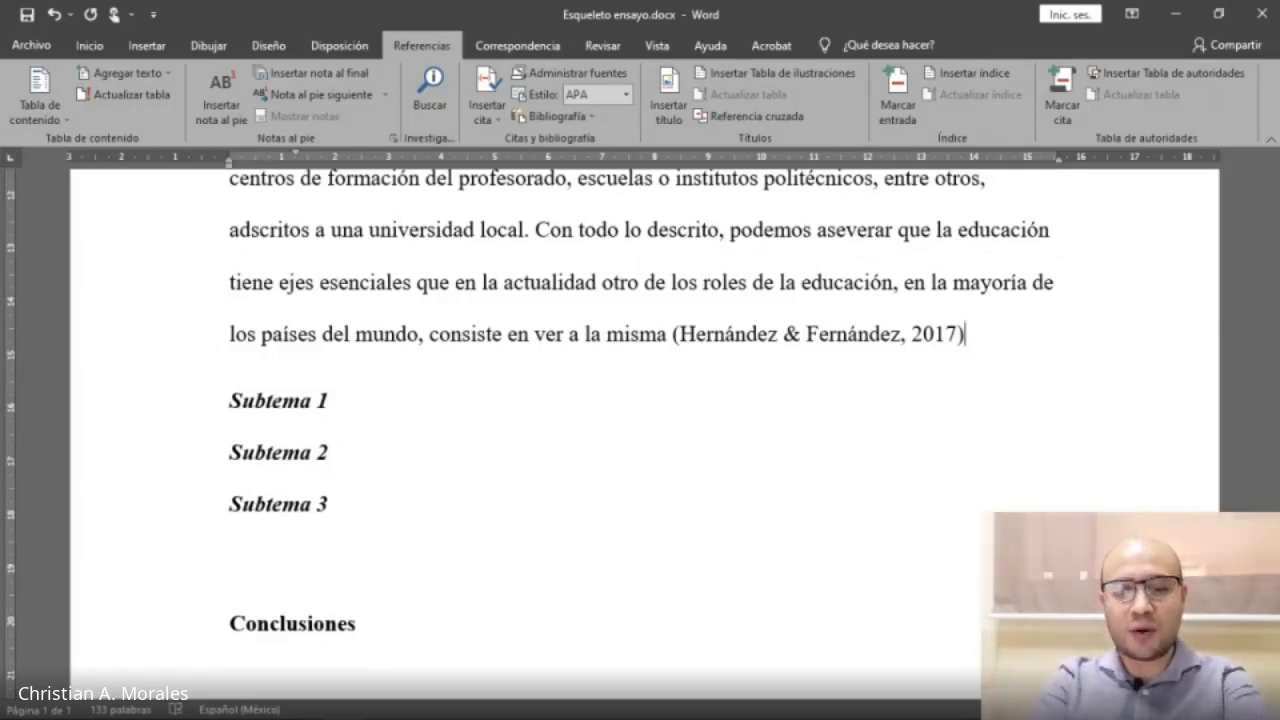
pyautogui.write(',')
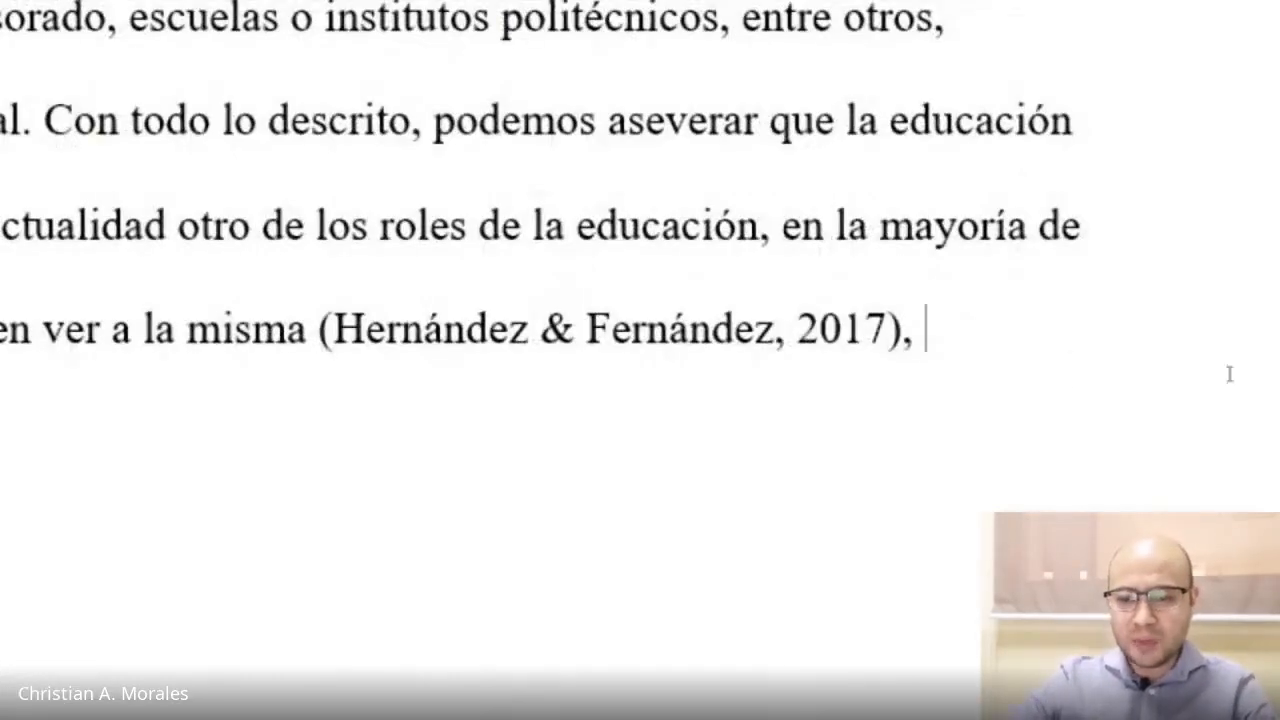
pyautogui.write(' seguir con mi red')
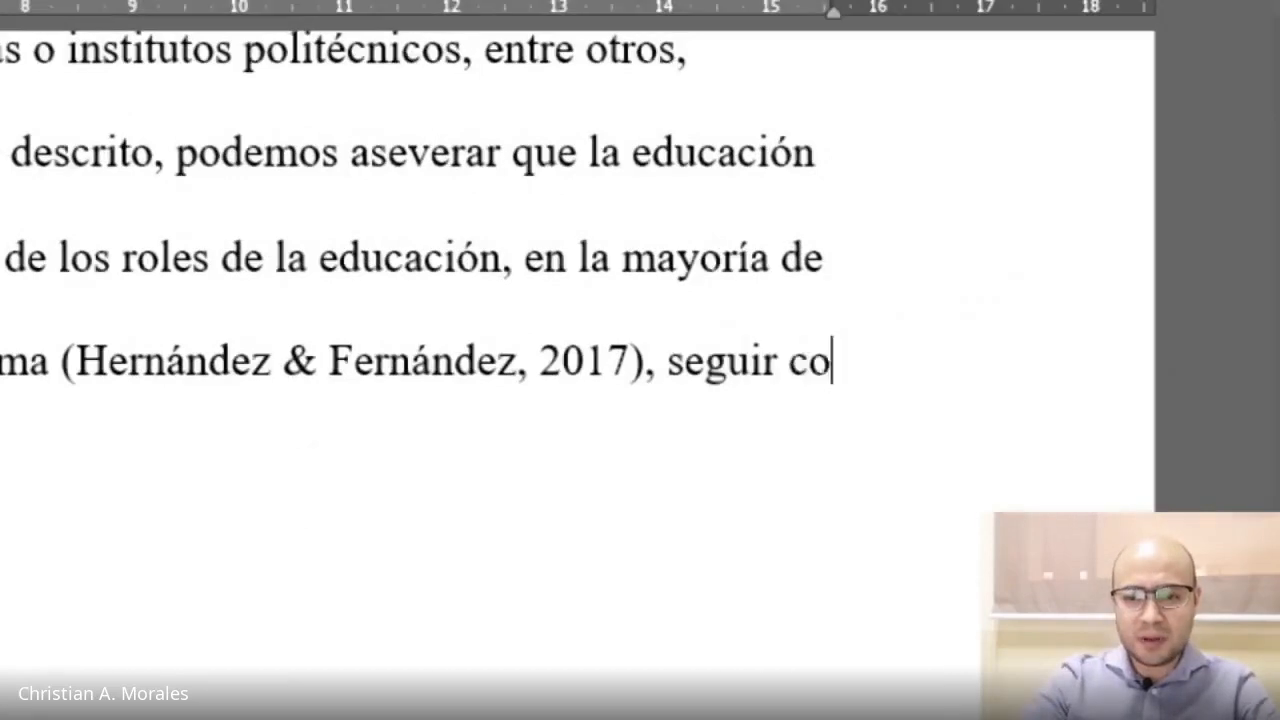
pyautogui.write('acción propia')
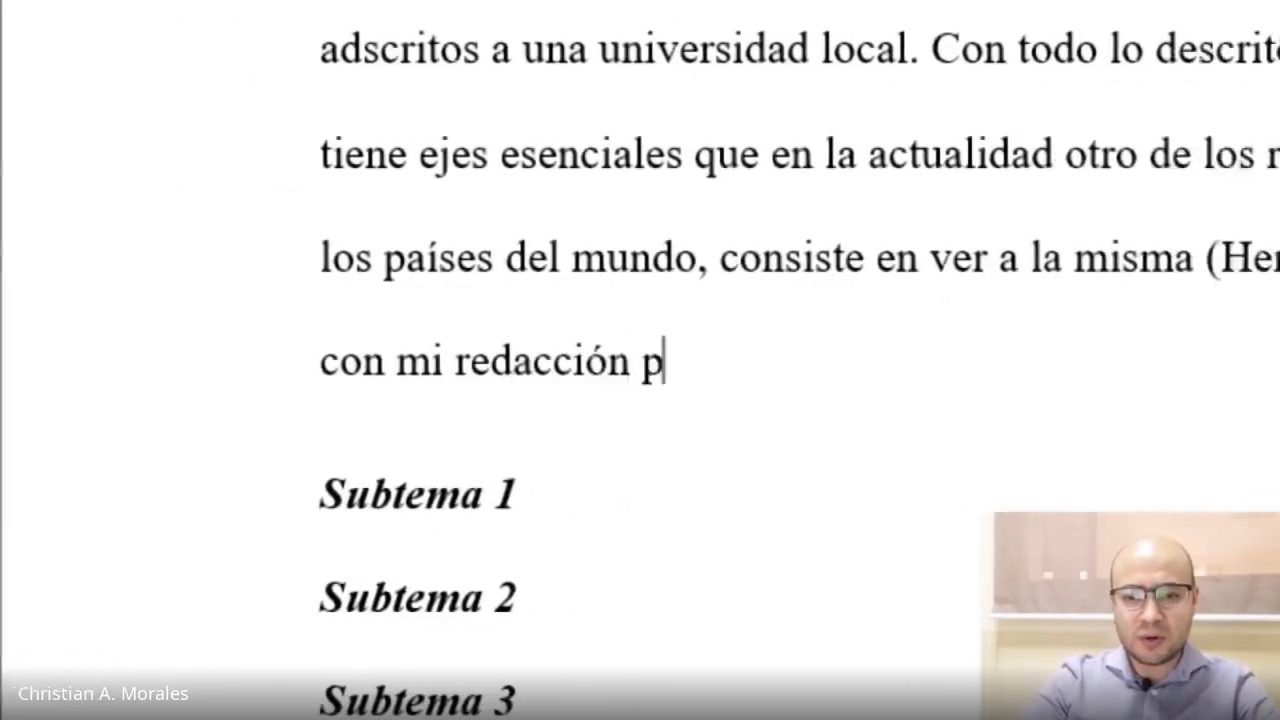
pyautogui.write('.')
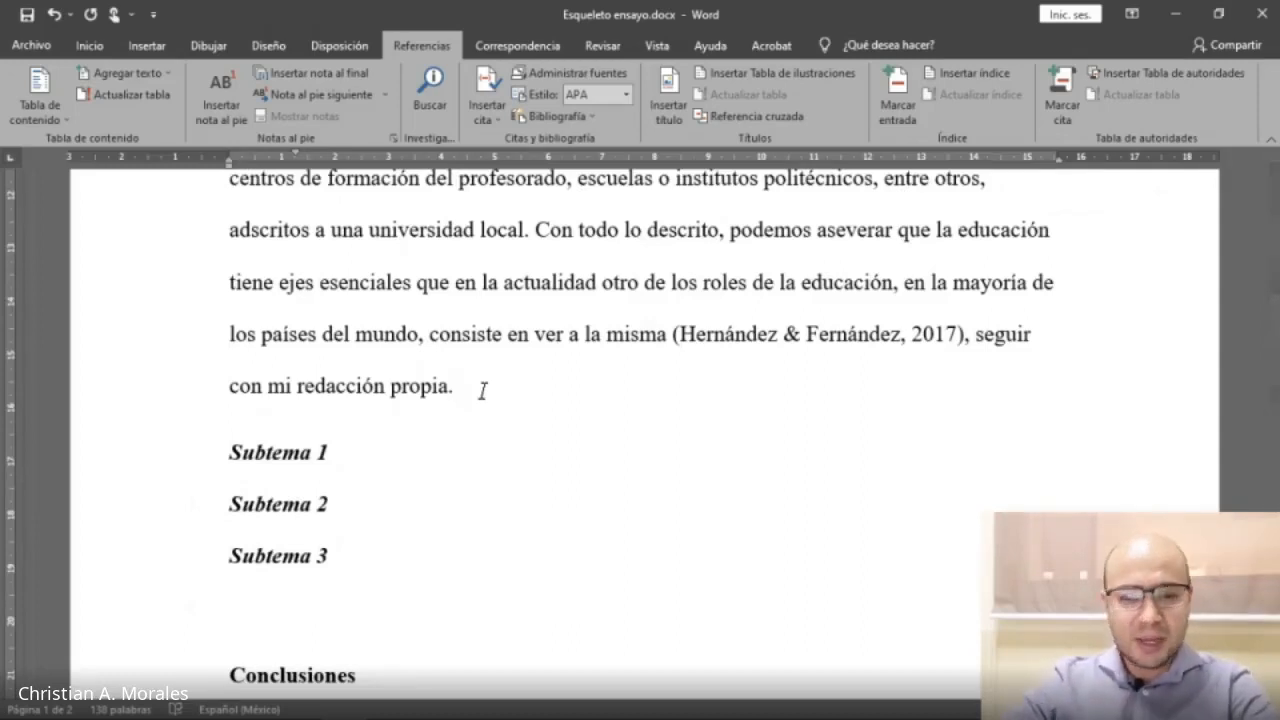
# Start a new paragraph below and paste the copied passage there as text only.
pyautogui.press('Return')
pyautogui.scroll(-1, 312, 503)
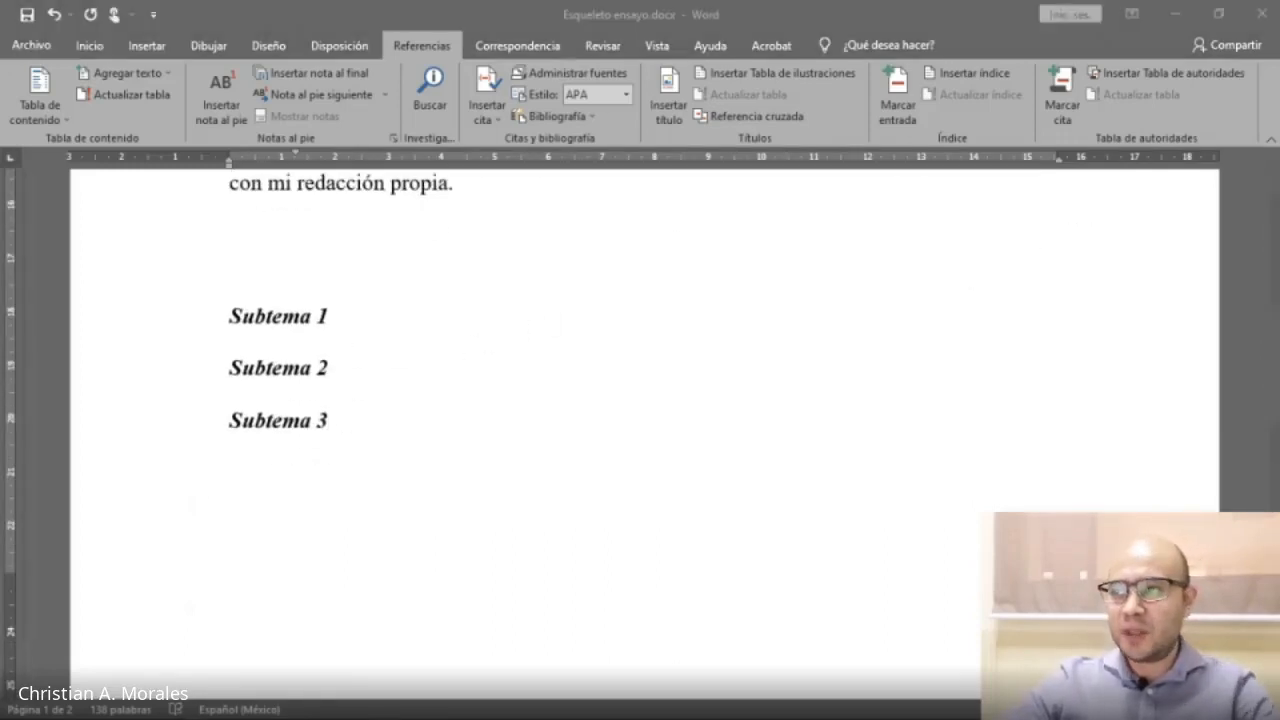
pyautogui.rightClick(372, 243)
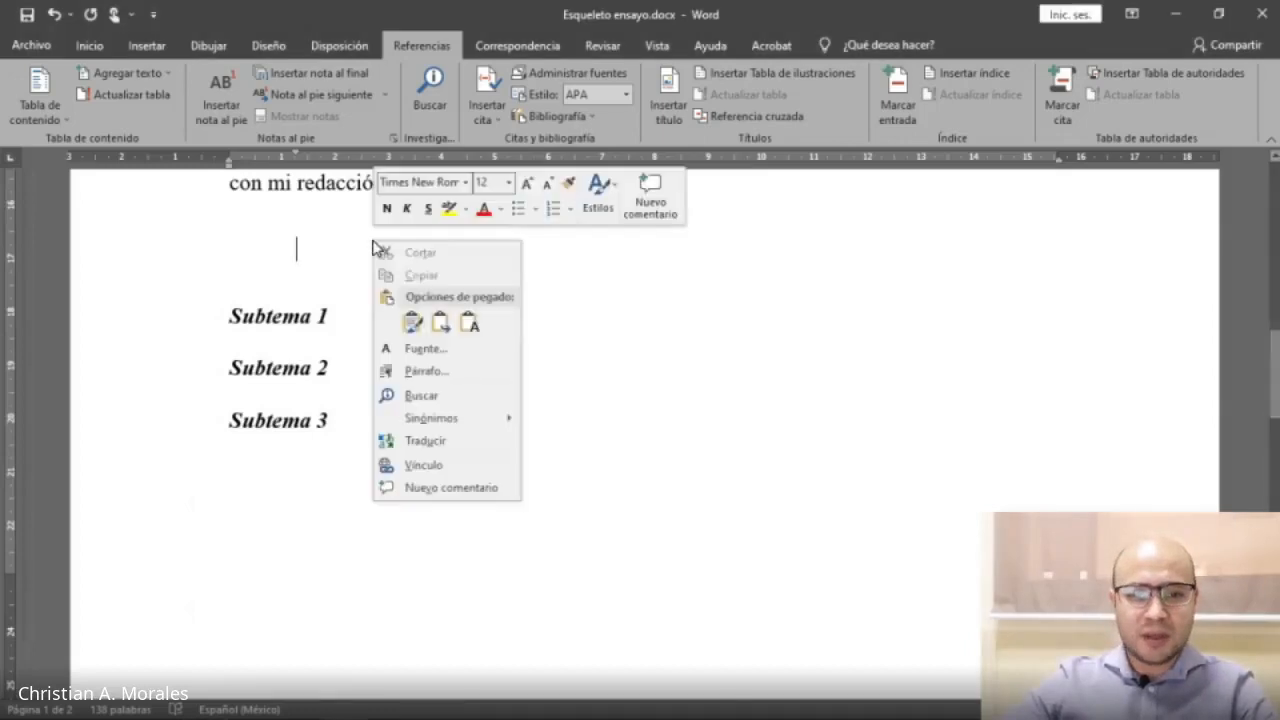
pyautogui.click(468, 323)
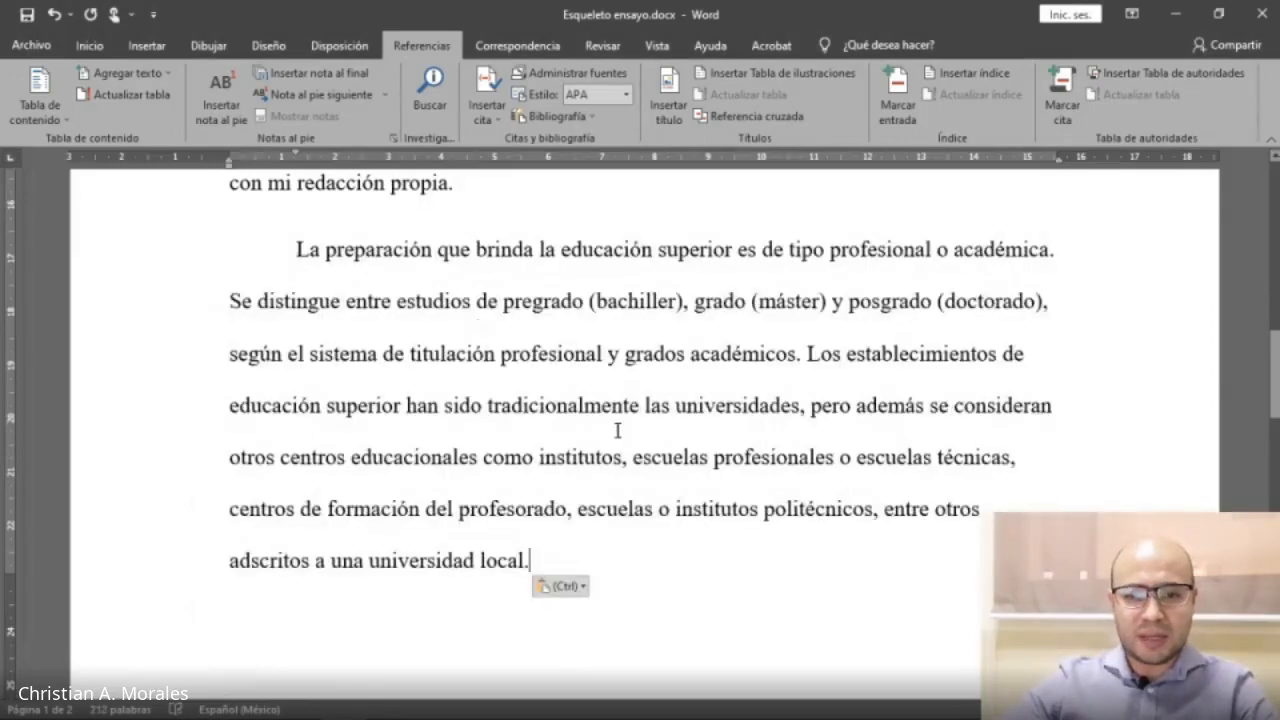
# Replace the pasted paragraph's final period with a comma and append 'es muy importante reconocer que'.
pyautogui.scroll(-2, 617, 431)
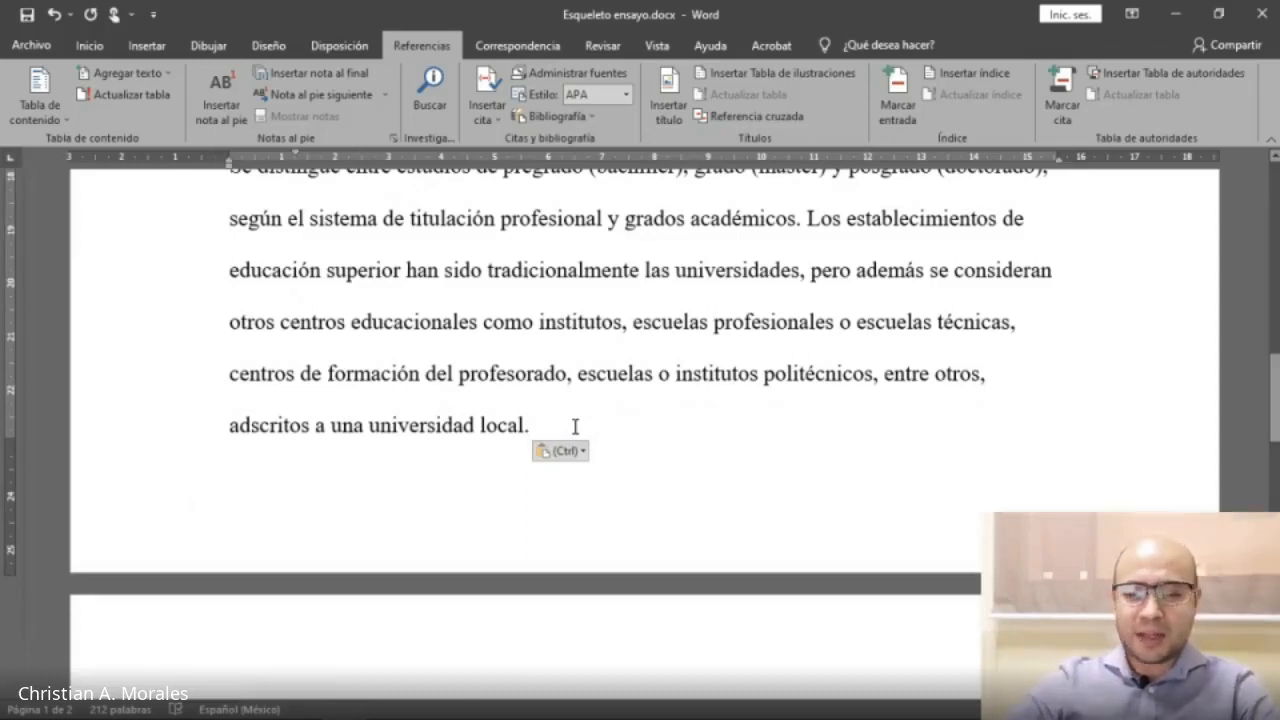
pyautogui.press('BackSpace')
pyautogui.write(',')
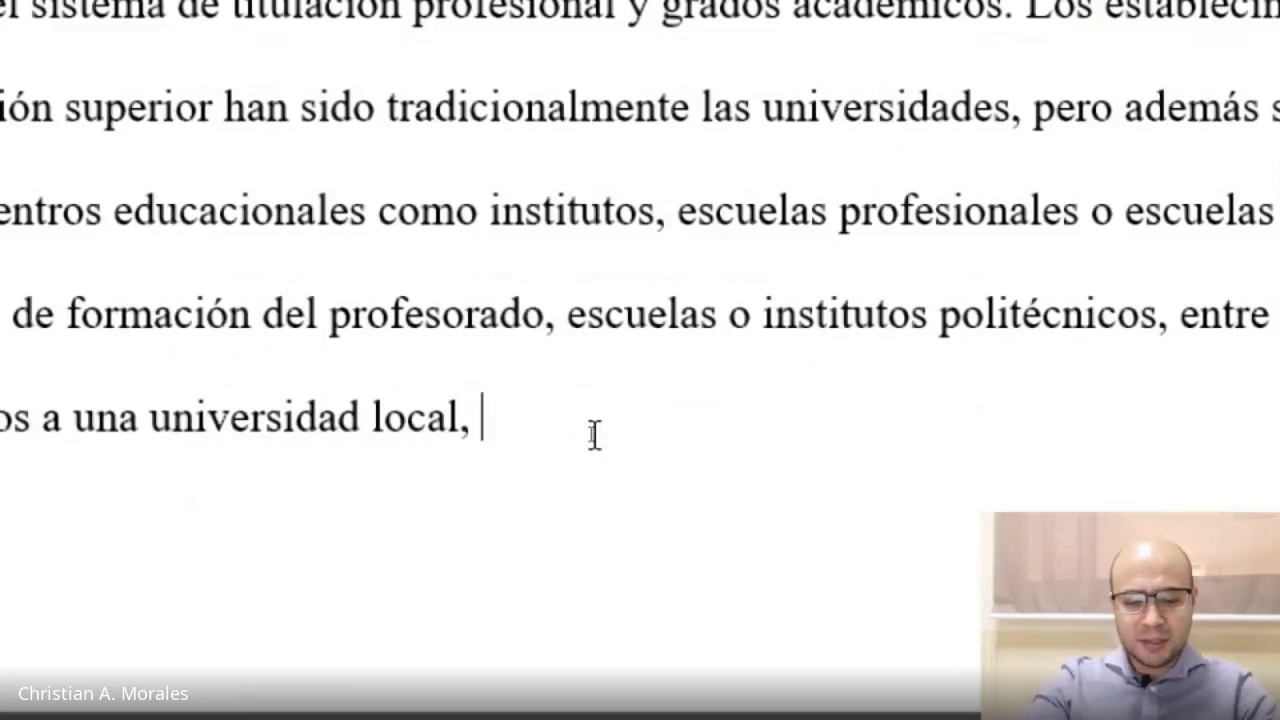
pyautogui.write('es')
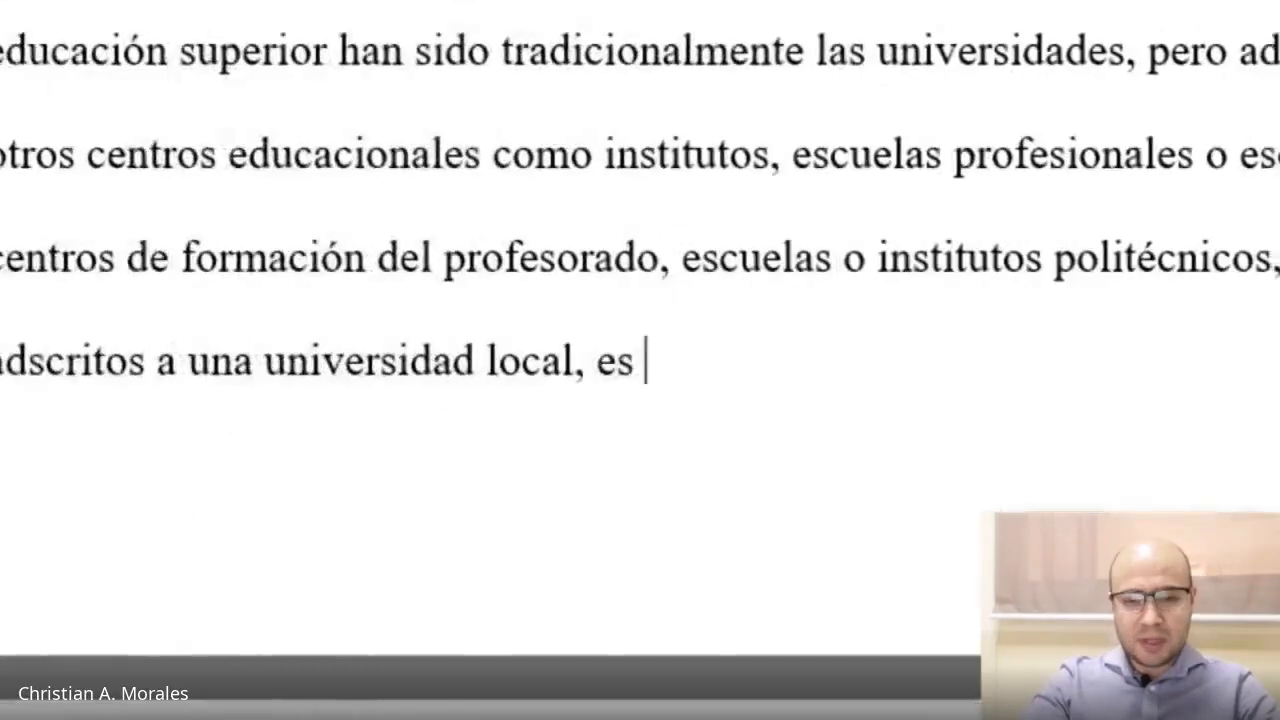
pyautogui.write(' muy importante reconocer qu')
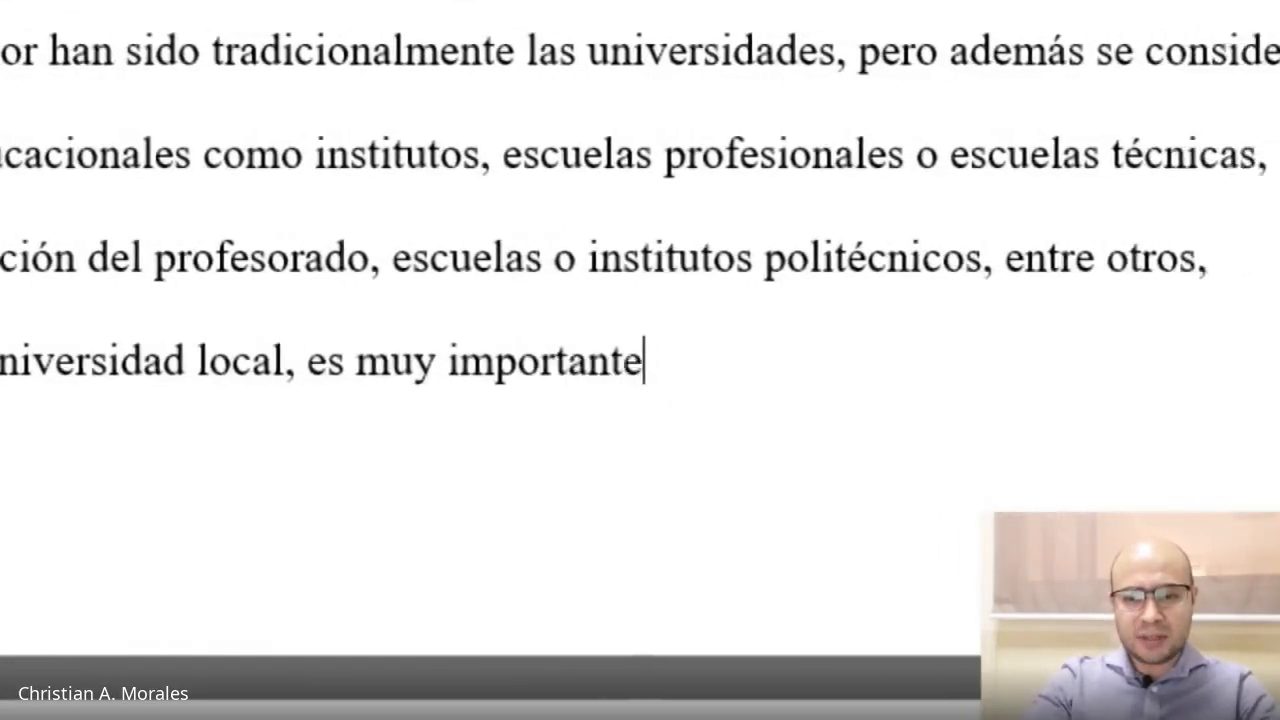
pyautogui.write('e')
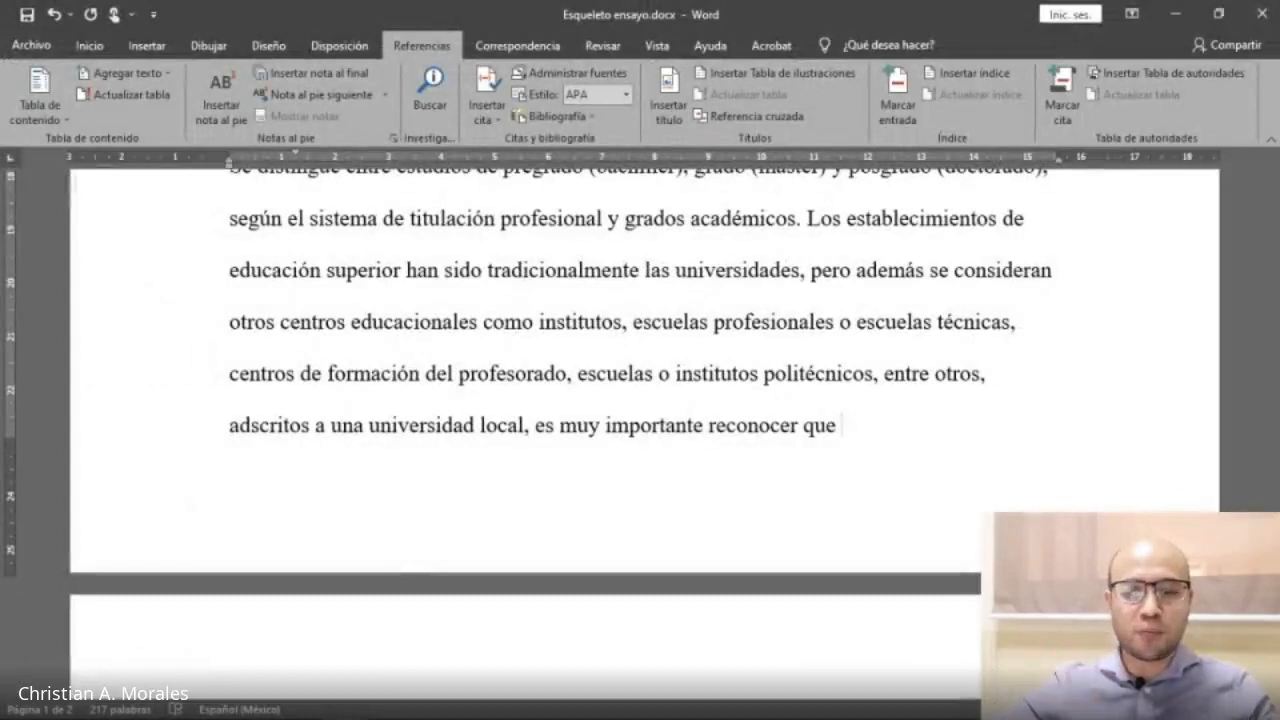
# Delete the middle of the pasted paragraph so 'han' runs straight into 'del profesorado'.
pyautogui.scroll(-2, 694, 474)
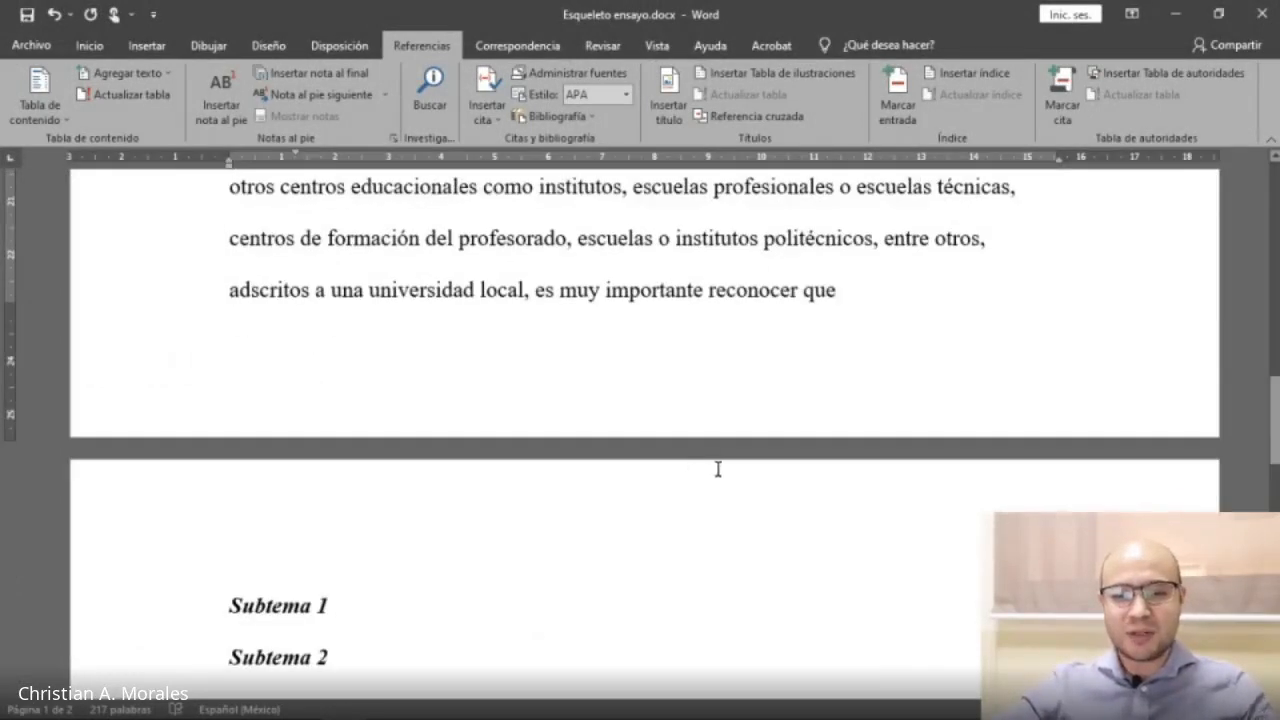
pyautogui.scroll(3, 720, 470)
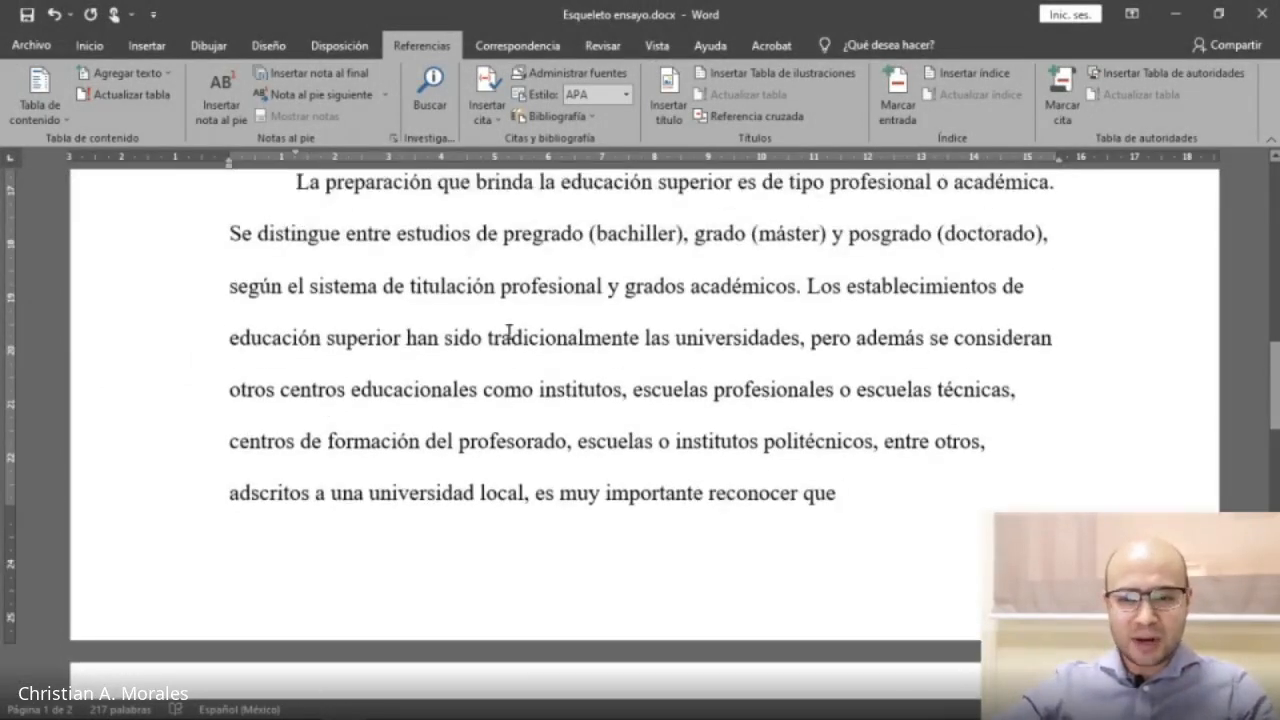
pyautogui.moveTo(510, 334); pyautogui.dragTo(902, 392)
pyautogui.press('Delete')
pyautogui.click(453, 488)
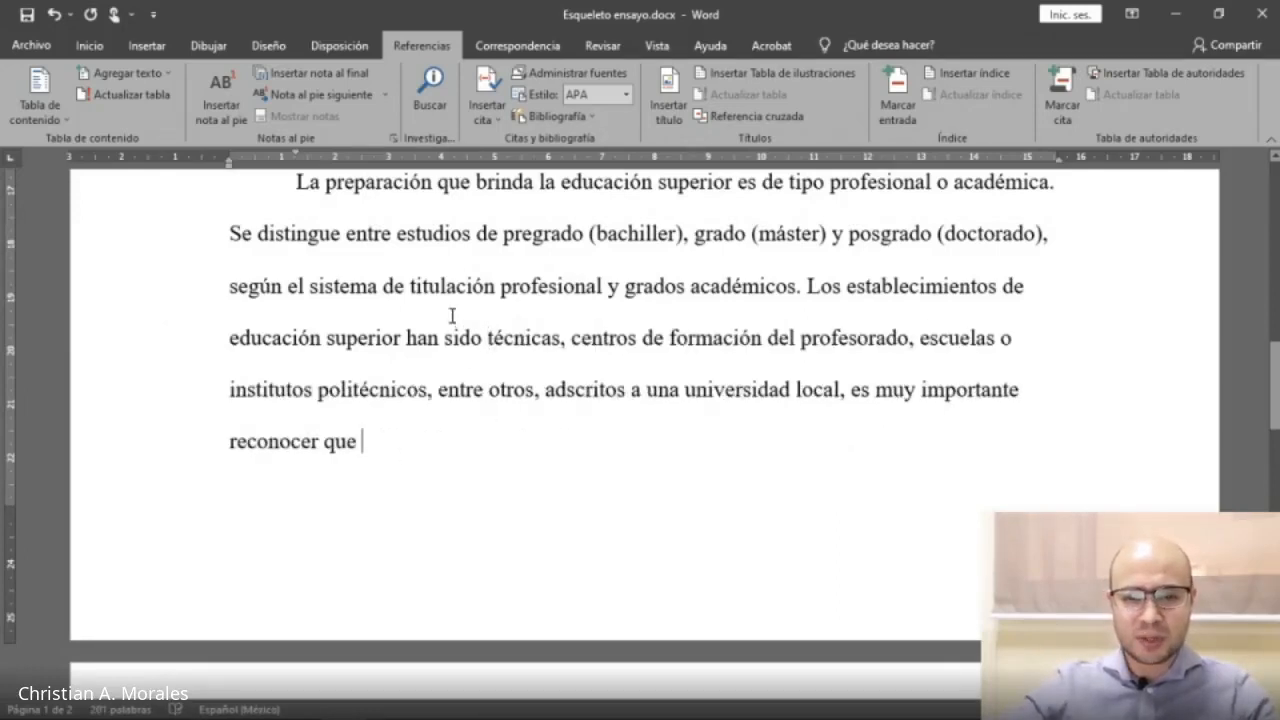
pyautogui.moveTo(444, 338); pyautogui.dragTo(672, 343)
pyautogui.press('Delete')
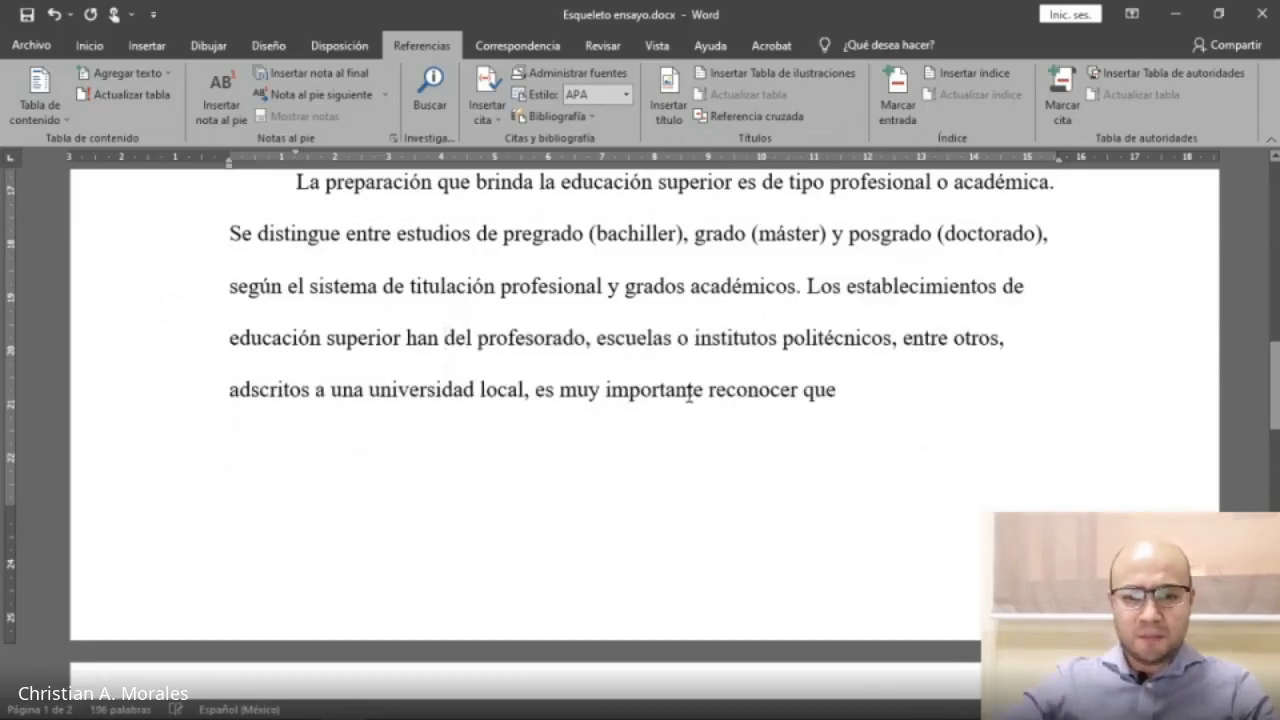
pyautogui.click(903, 397)
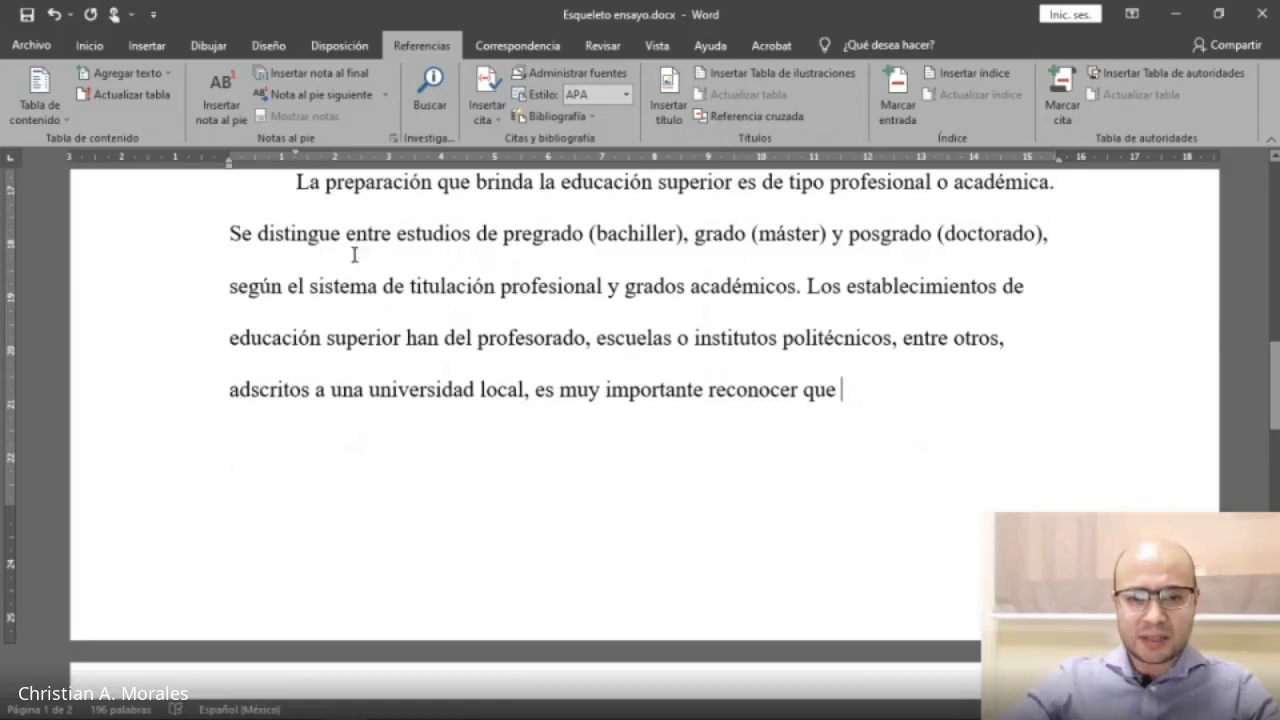
# Paste the copied quotation as text only inside double quotation marks after 'reconocer que'.
pyautogui.moveTo(292, 231); pyautogui.dragTo(705, 400)
pyautogui.click(897, 397)
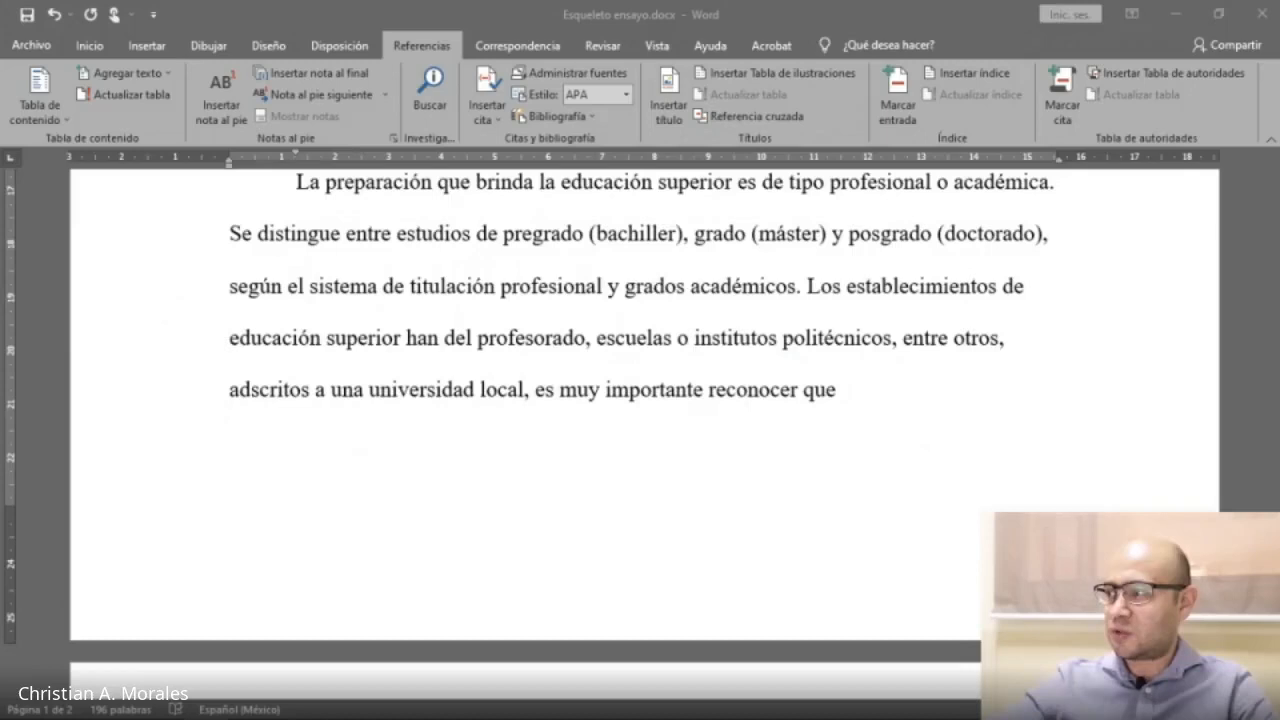
pyautogui.click(882, 412)
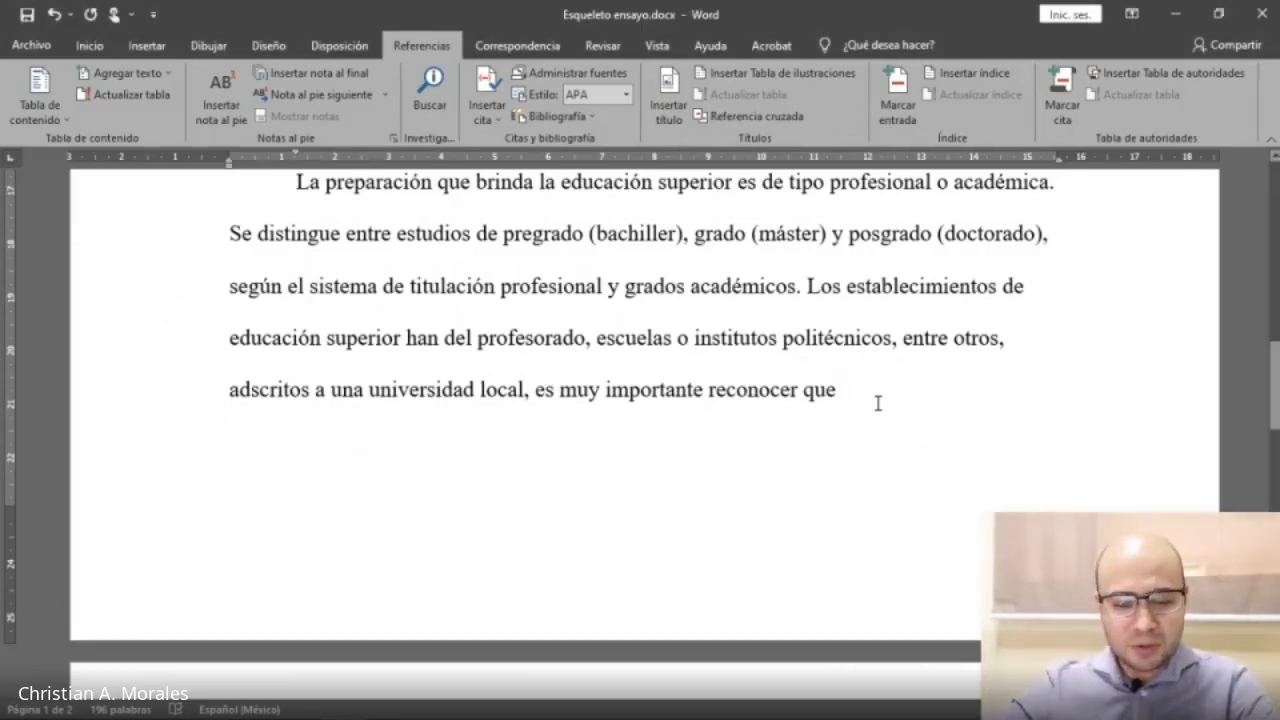
pyautogui.write('"')
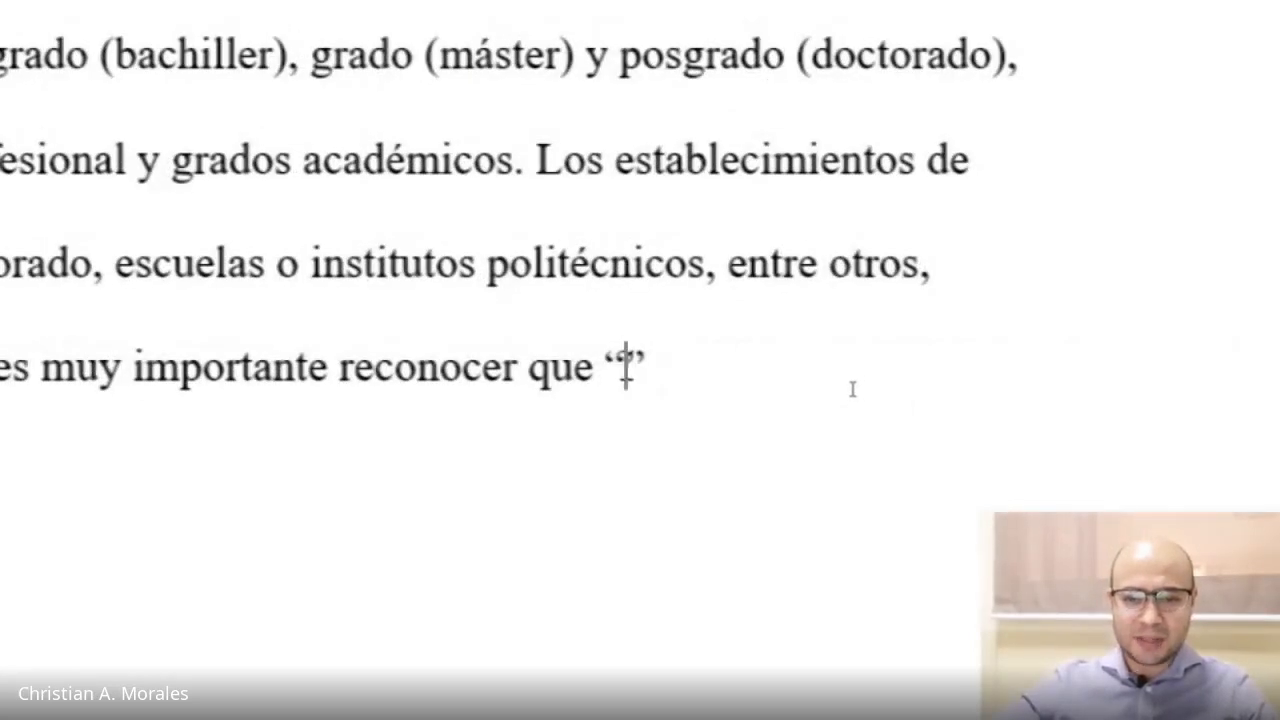
pyautogui.rightClick(625, 366)
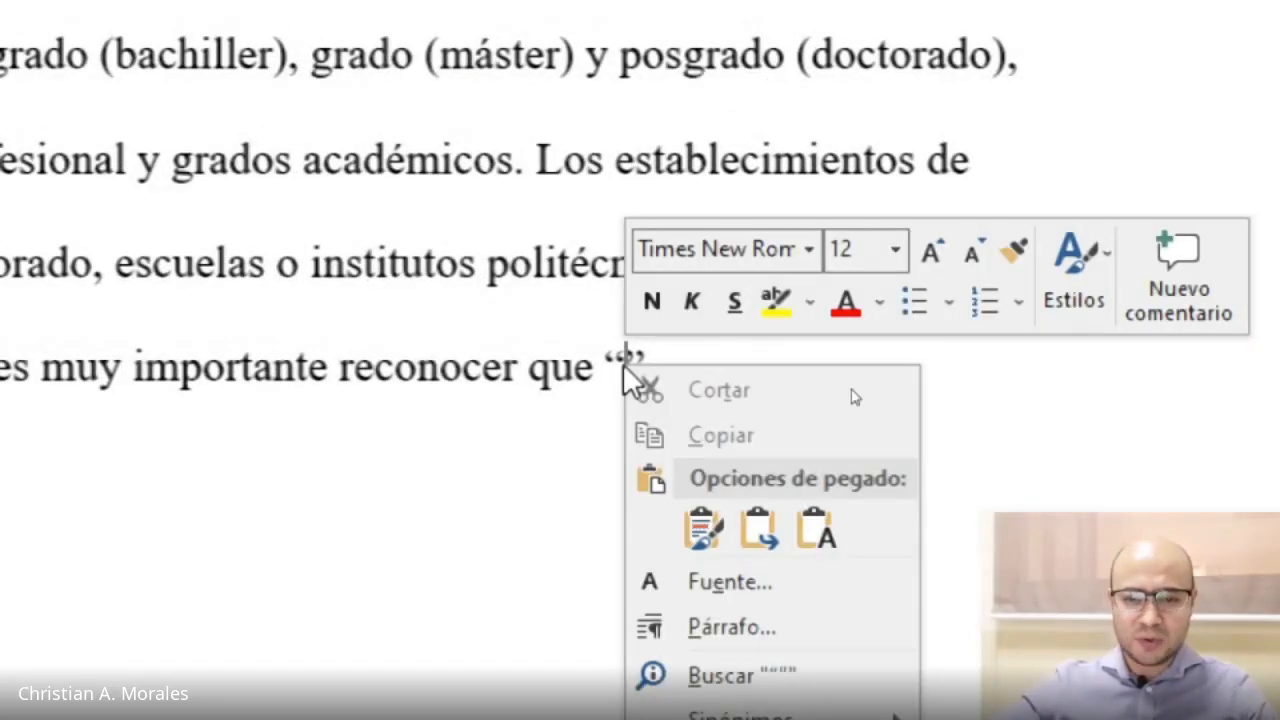
pyautogui.click(817, 527)
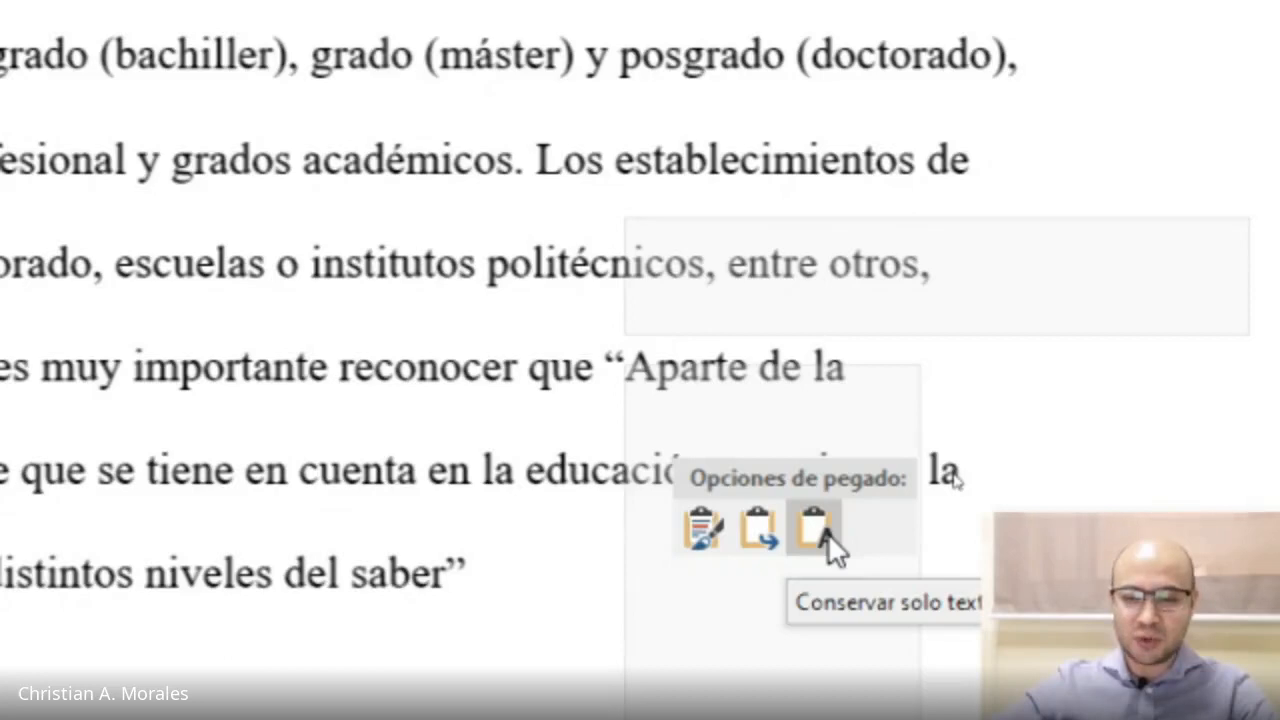
pyautogui.click(826, 533)
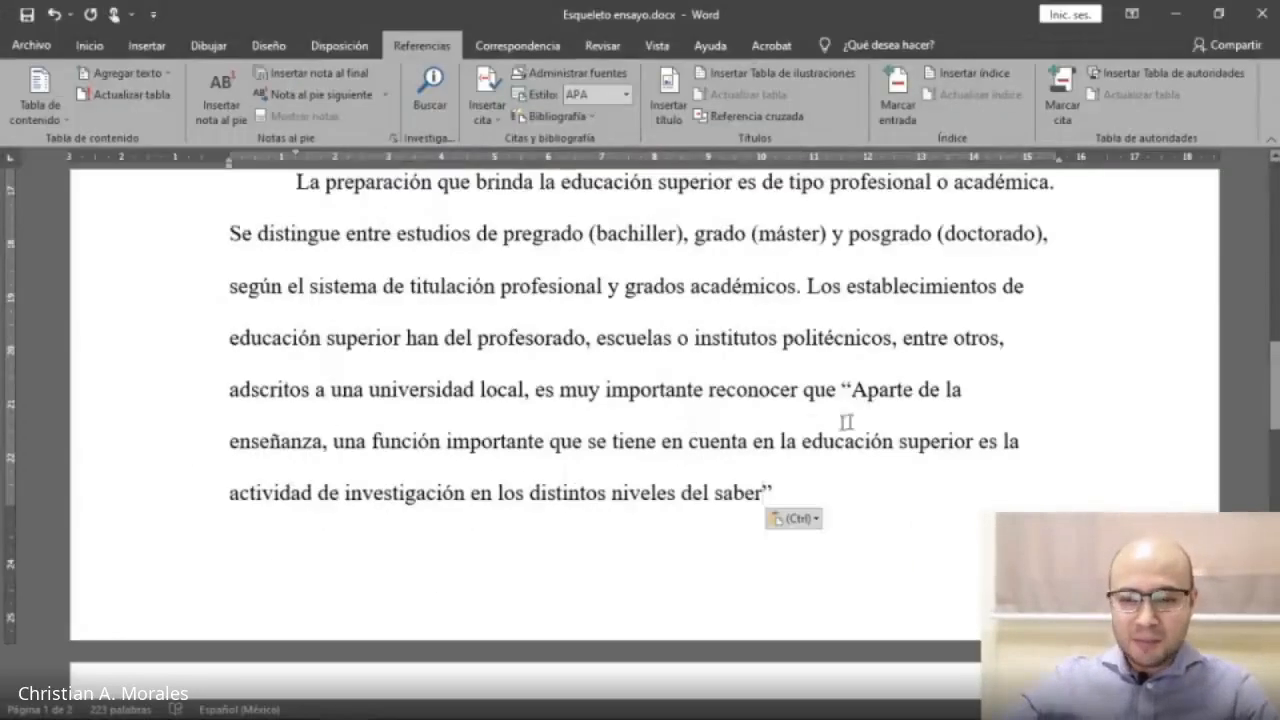
# Select the quoted passage and check its word count statistics.
pyautogui.moveTo(849, 392); pyautogui.dragTo(762, 494)
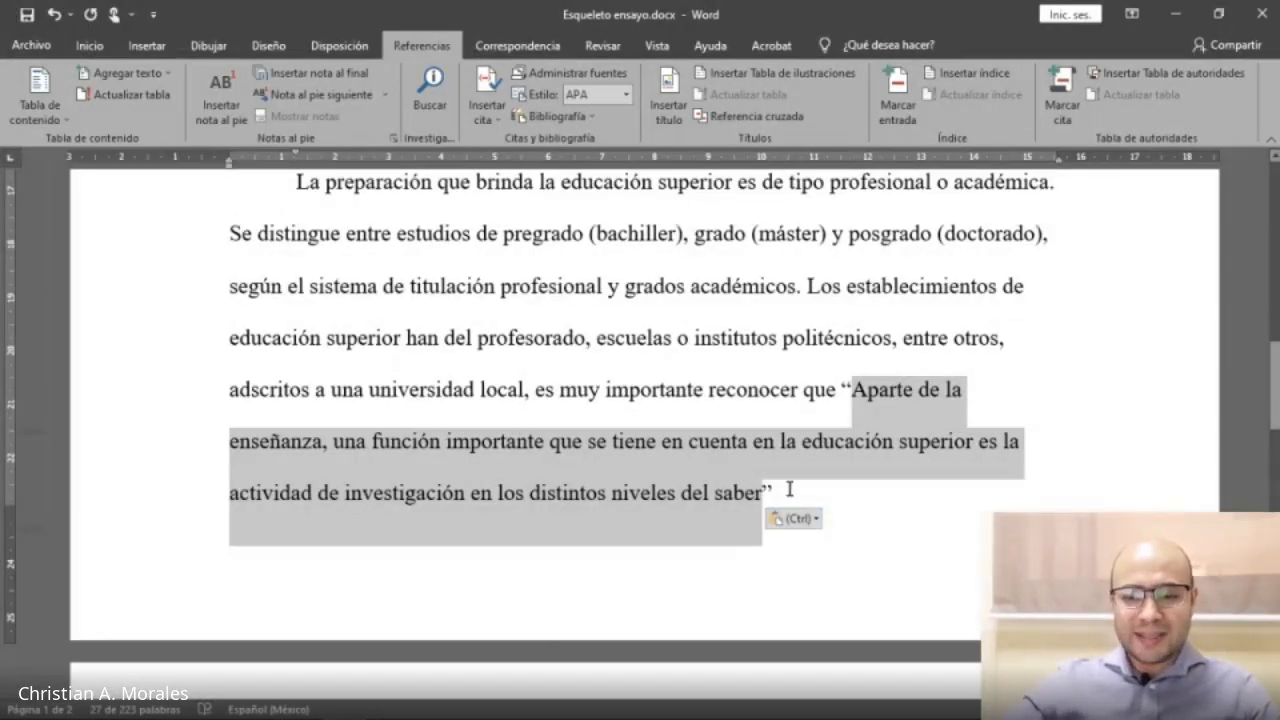
pyautogui.click(789, 490)
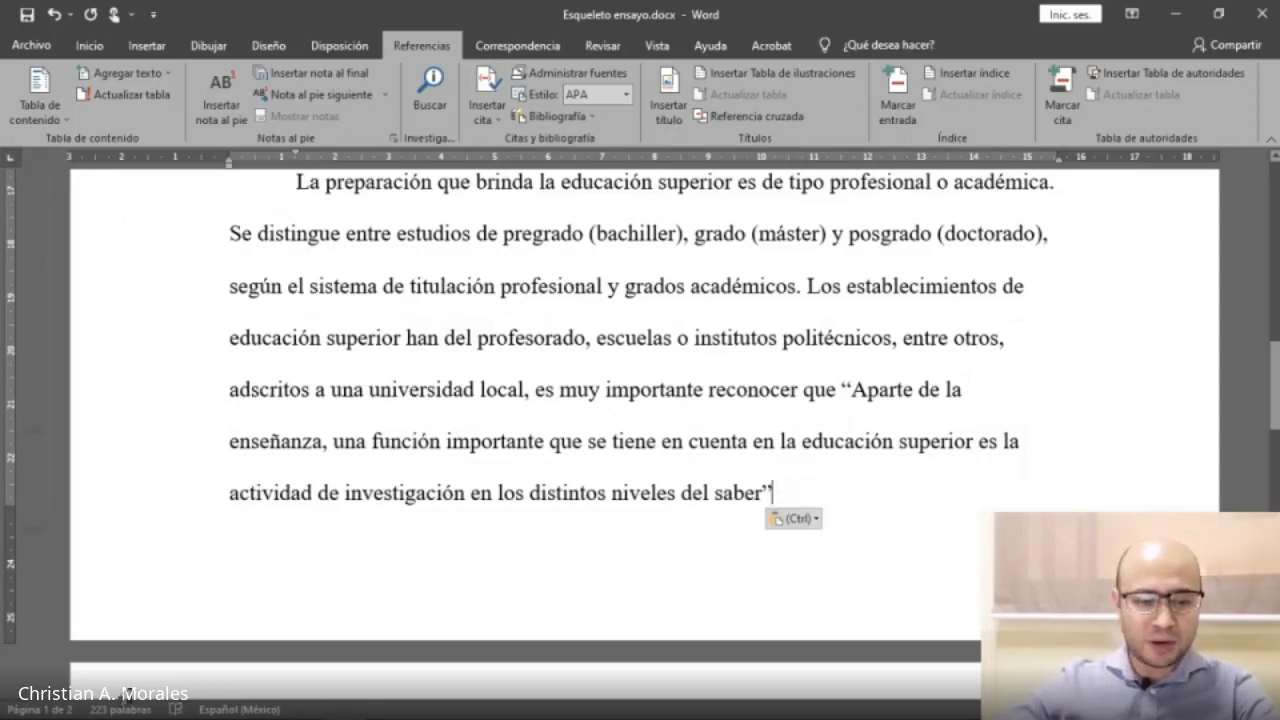
pyautogui.moveTo(855, 389); pyautogui.dragTo(765, 500)
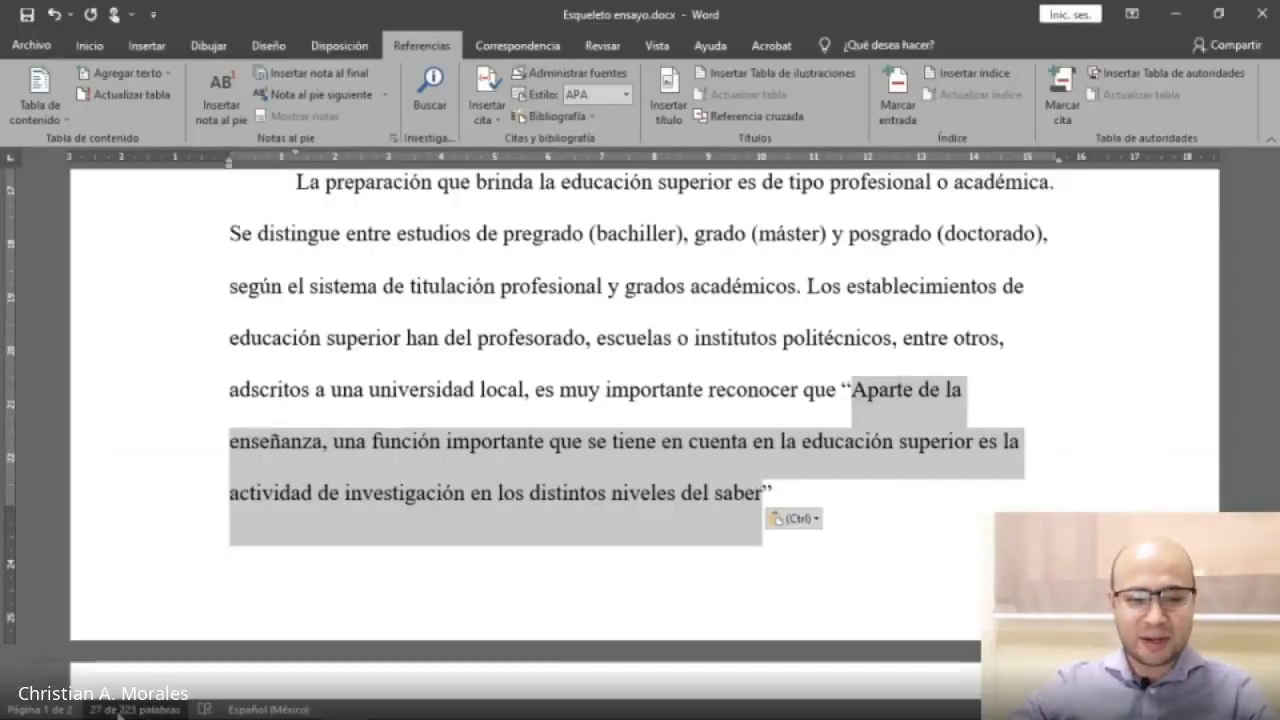
pyautogui.click(118, 708)
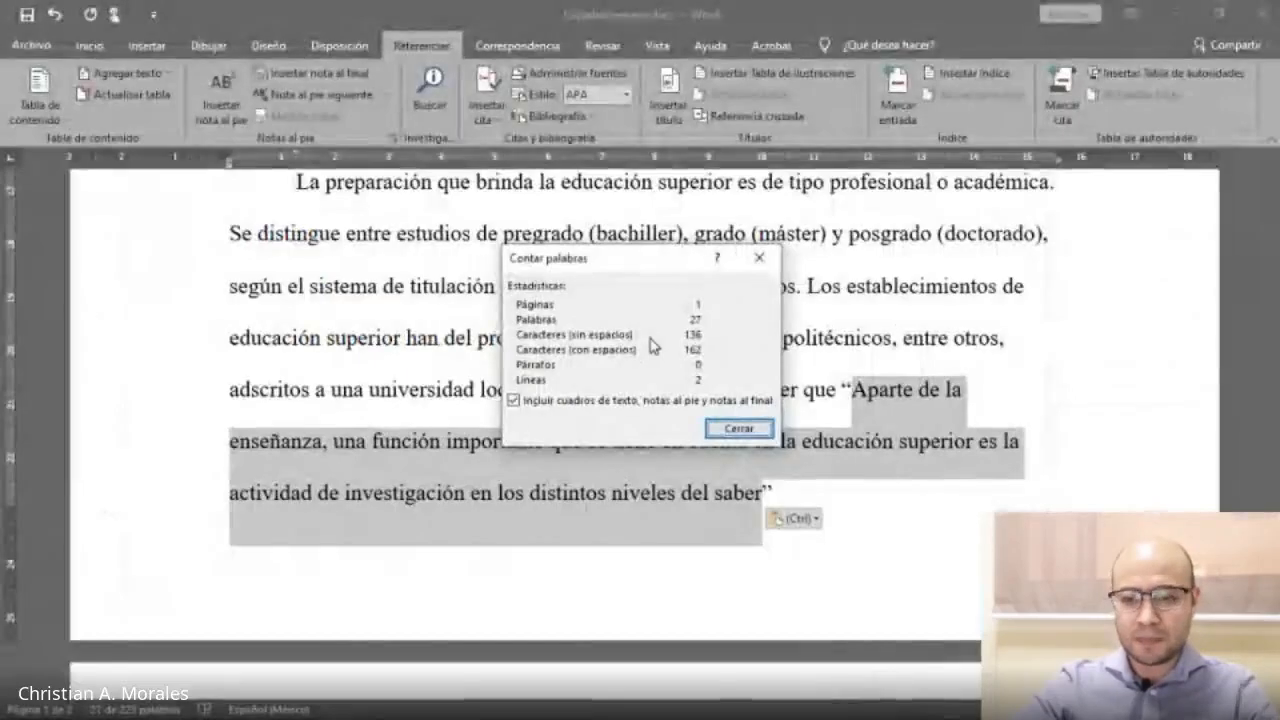
pyautogui.hotkey('alt', 'Tab')
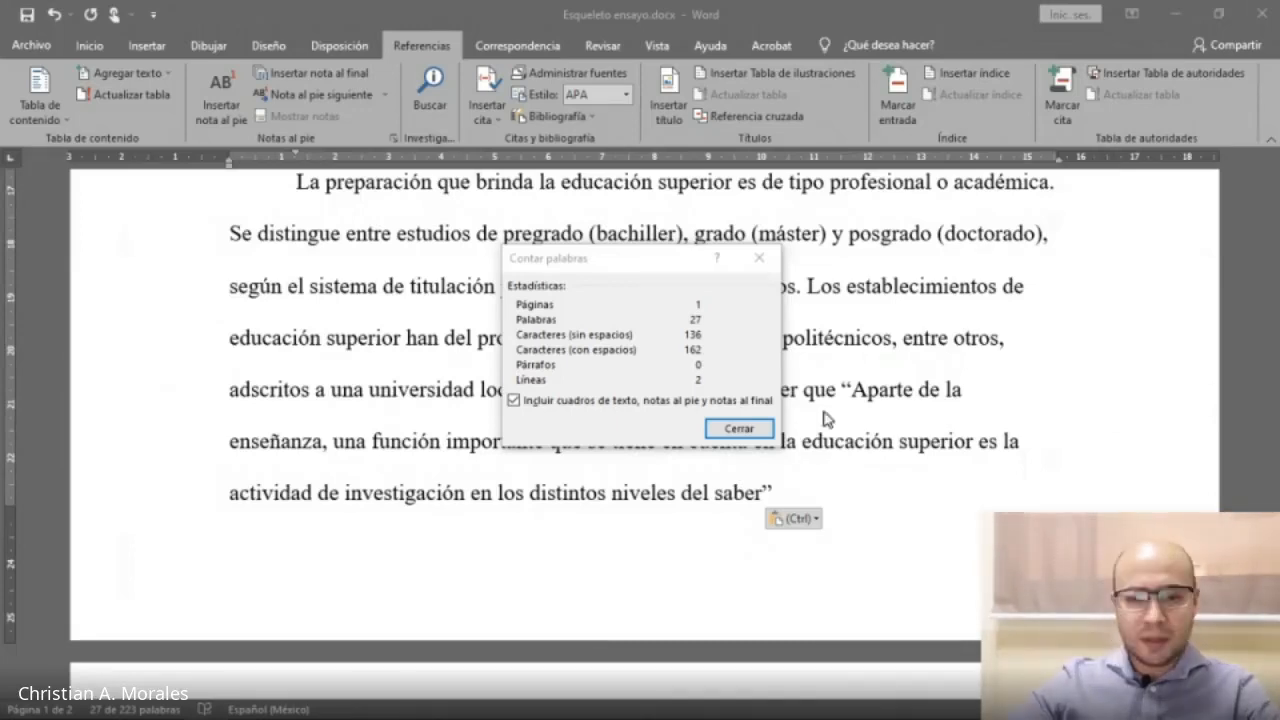
pyautogui.click(645, 340)
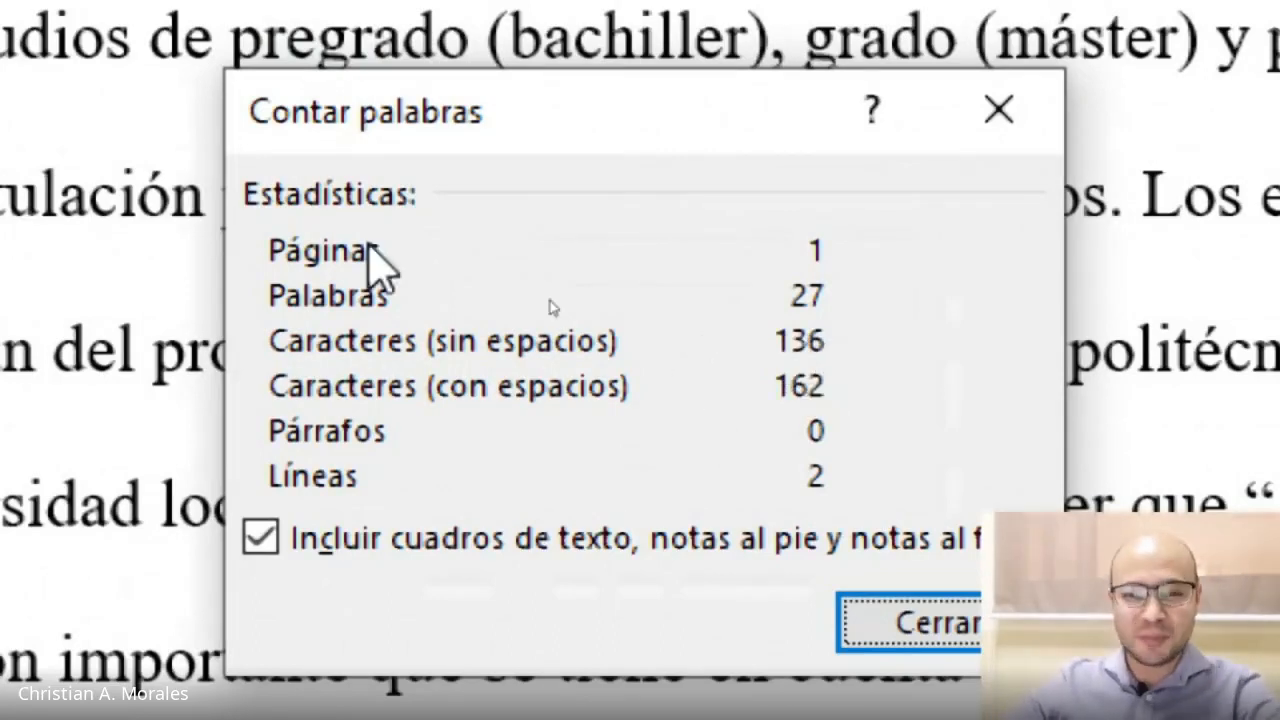
pyautogui.moveTo(730, 130); pyautogui.dragTo(677, 77)
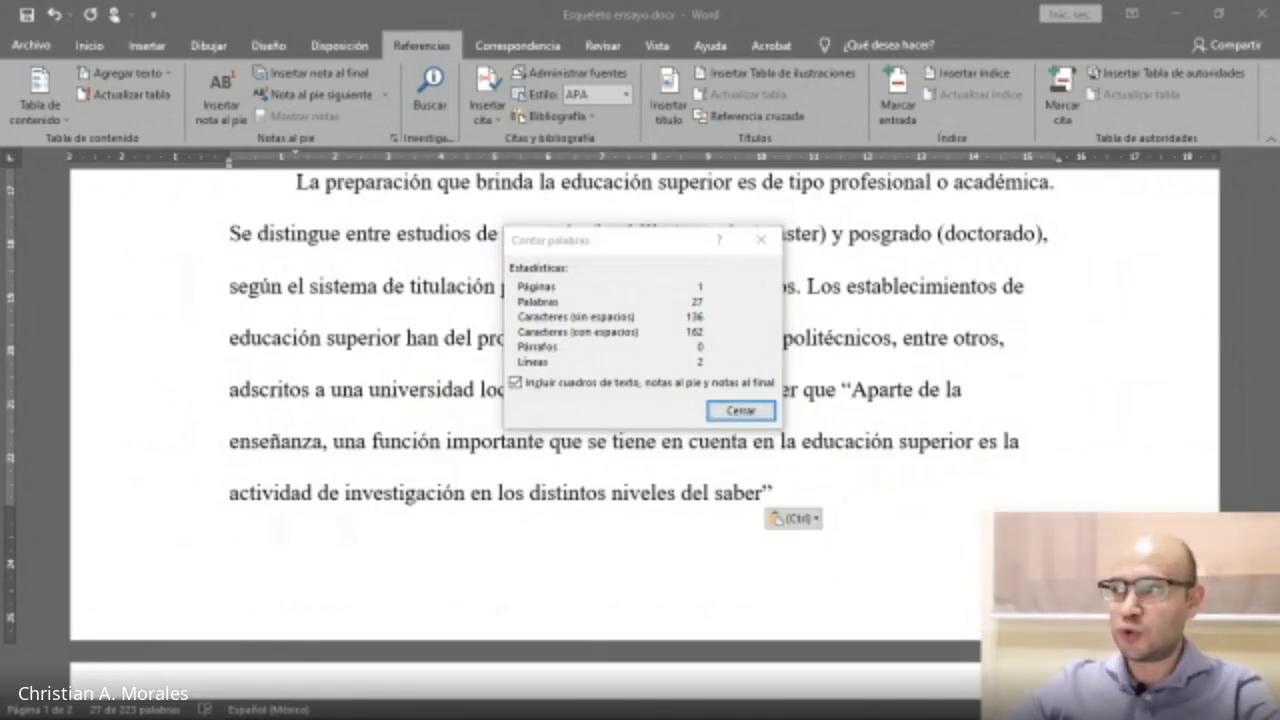
pyautogui.click(634, 320)
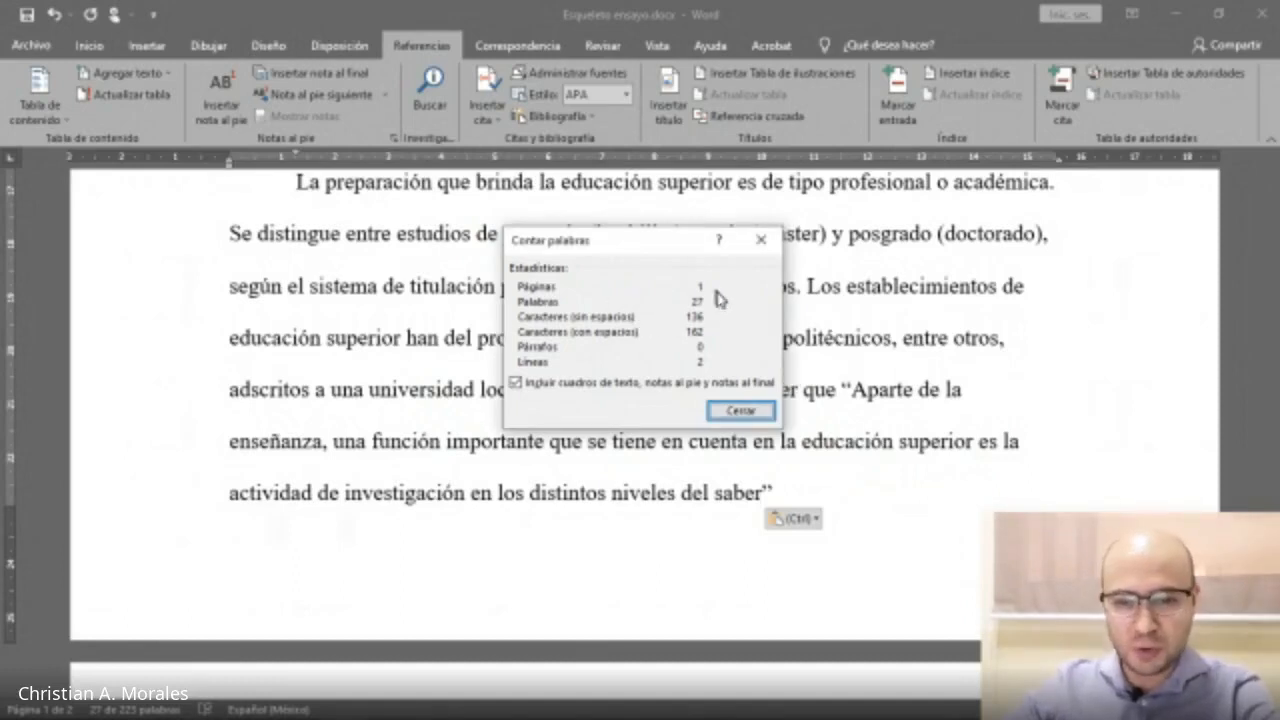
pyautogui.click(758, 242)
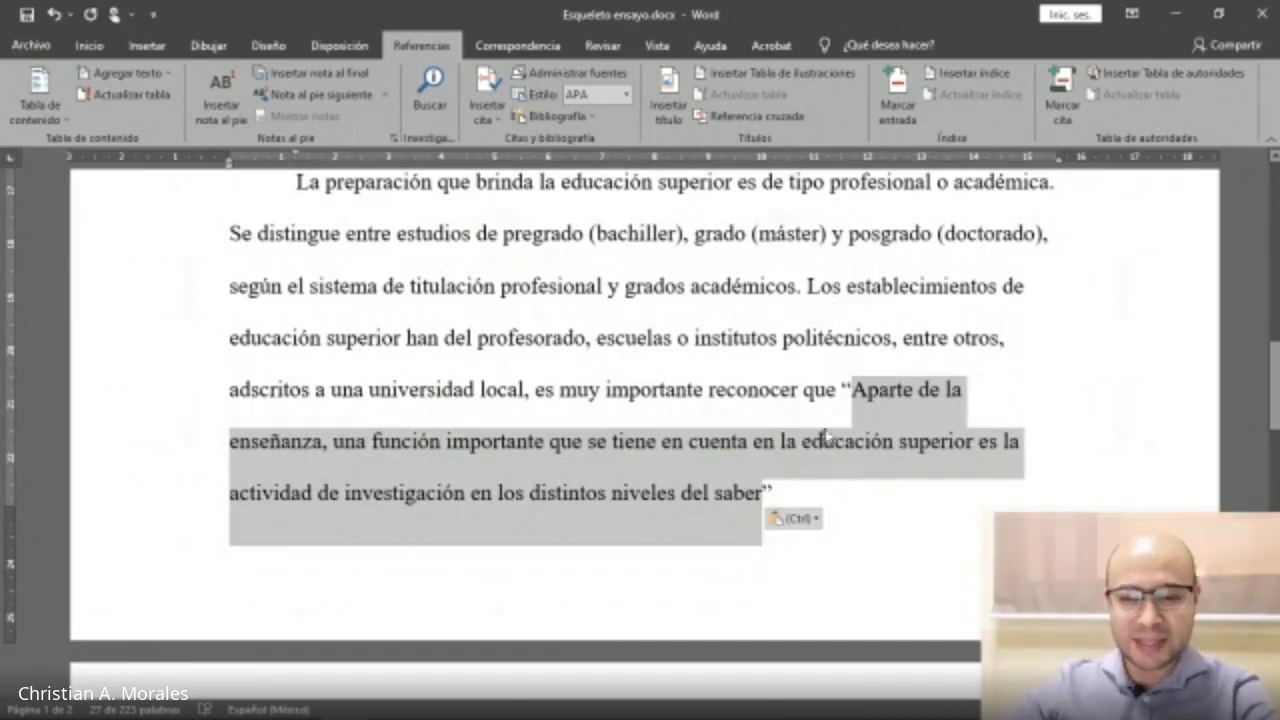
pyautogui.click(843, 389)
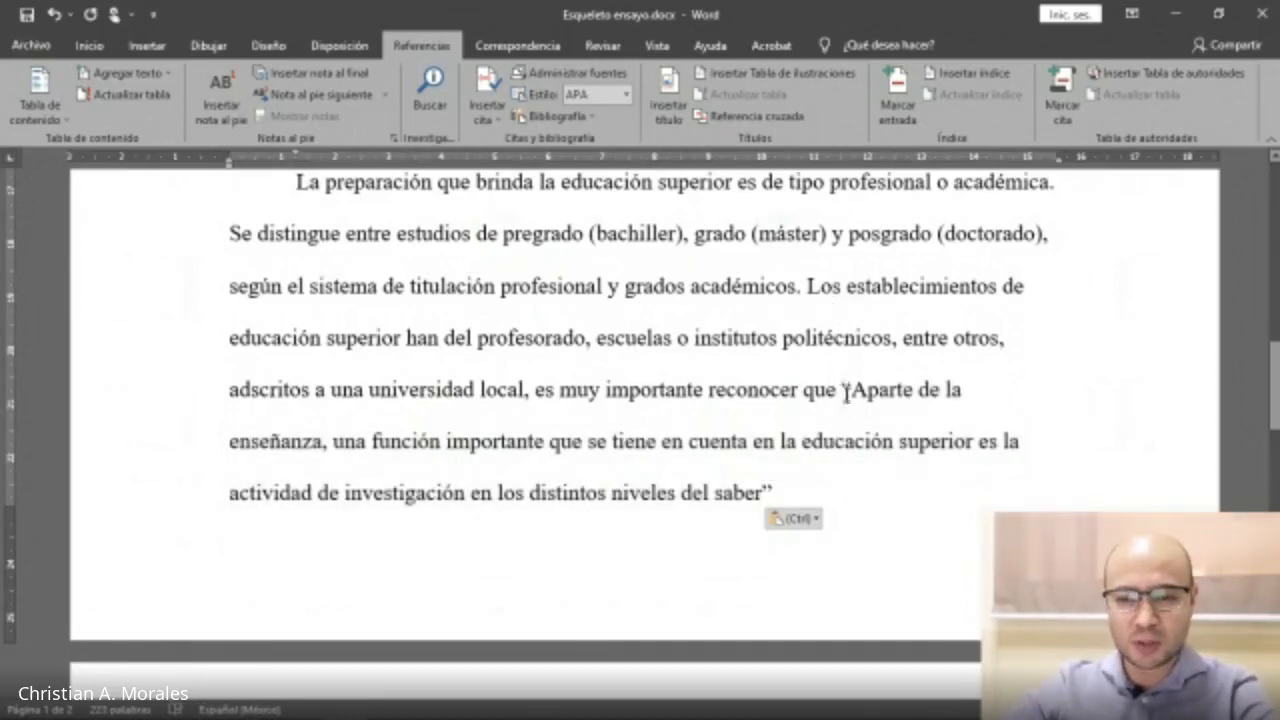
pyautogui.moveTo(846, 392); pyautogui.dragTo(776, 492)
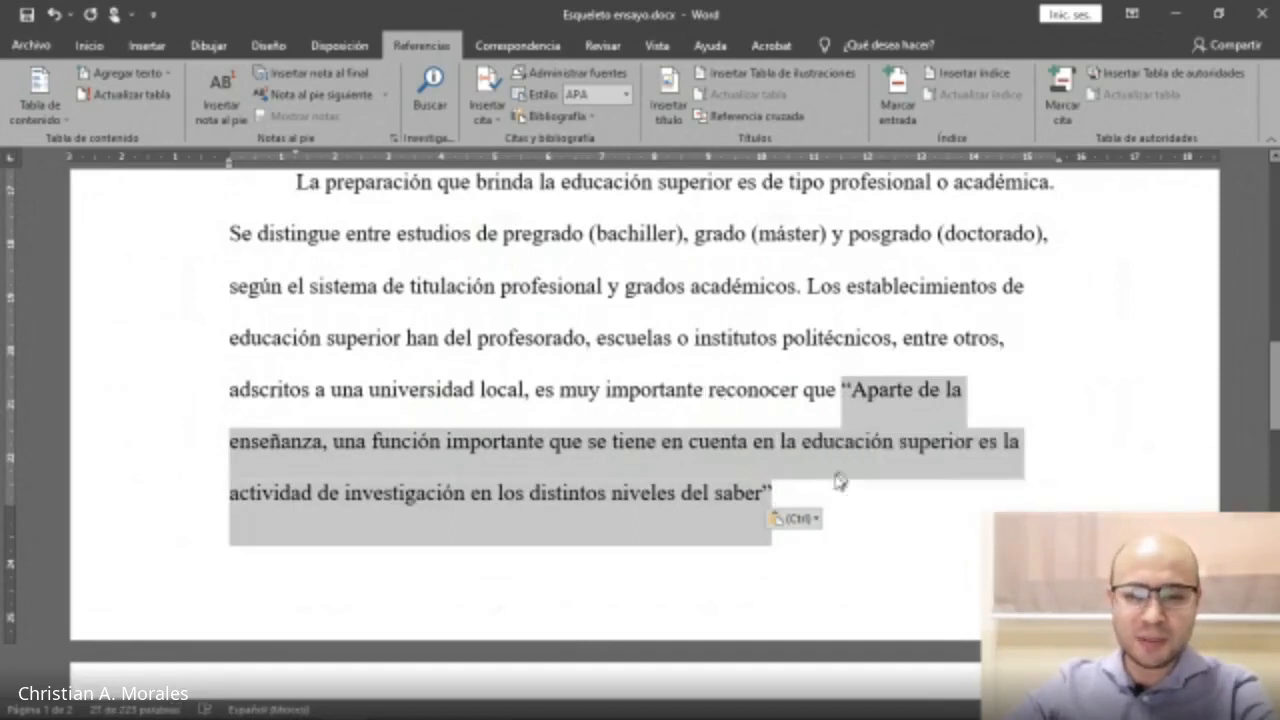
# Add ', por lo tanto se…' after the closing quotation mark.
pyautogui.click(798, 500)
pyautogui.write('.')
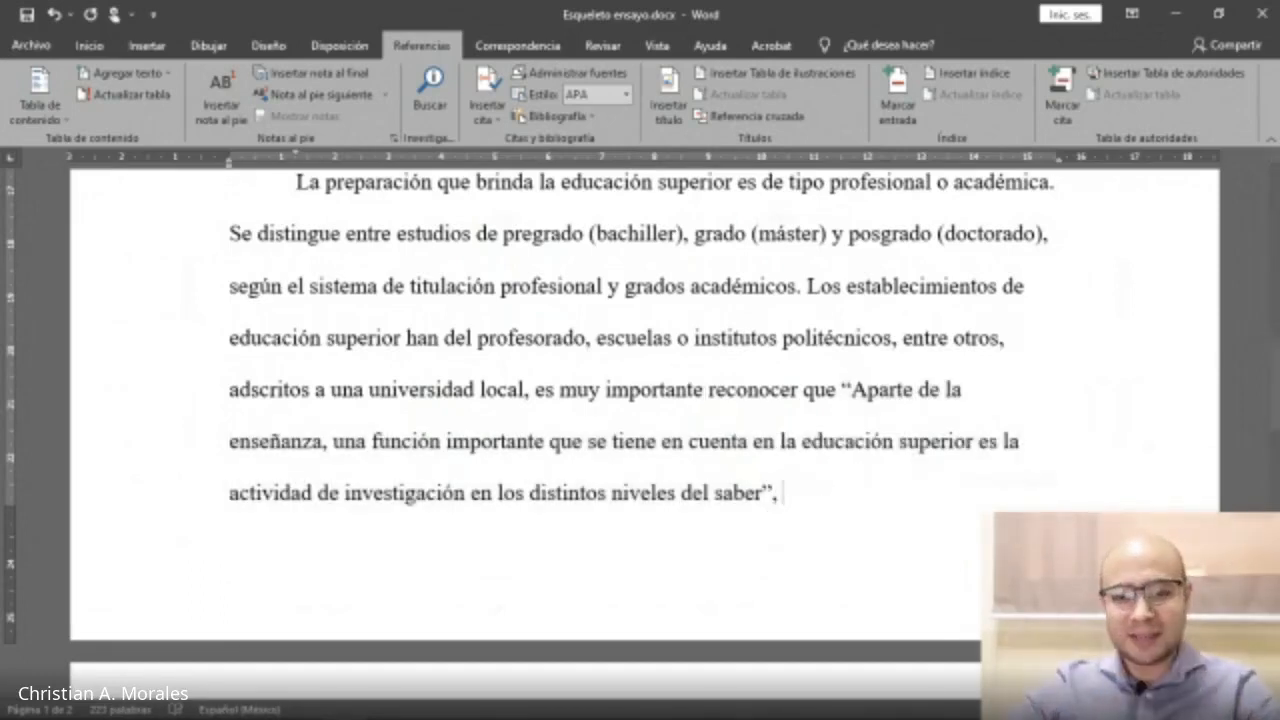
pyautogui.write(' po')
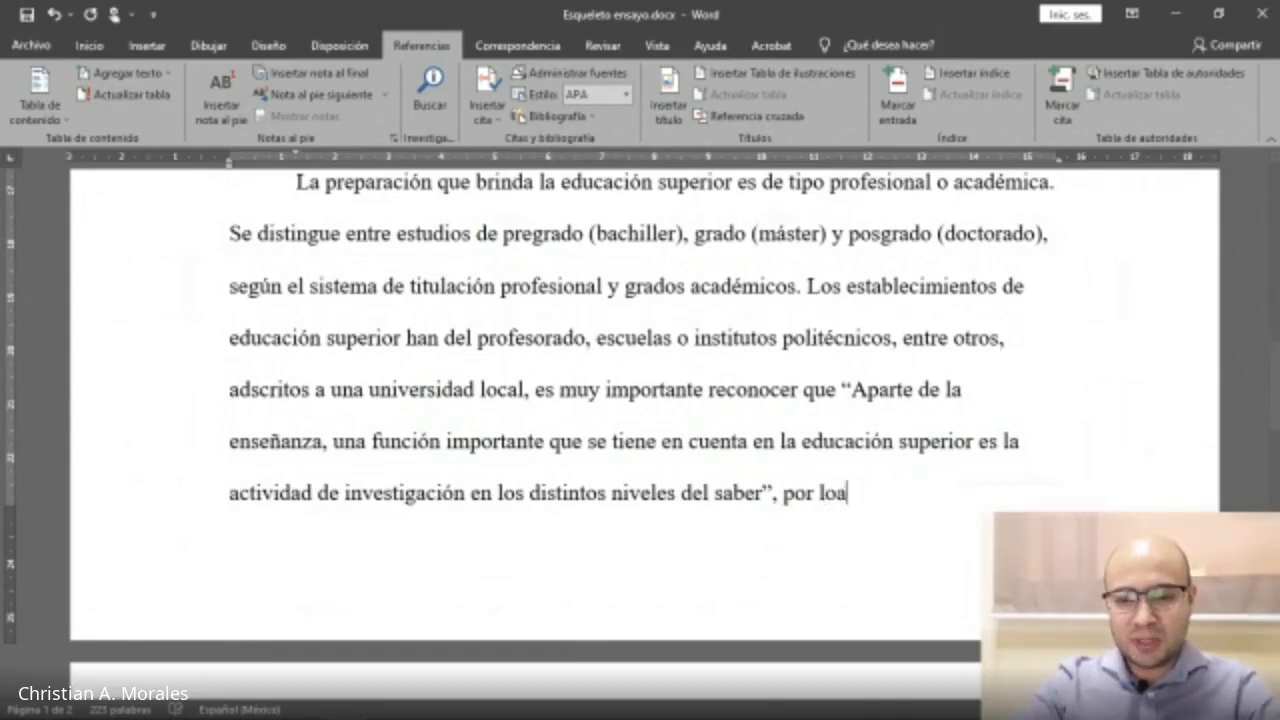
pyautogui.write('r lo tanto se')
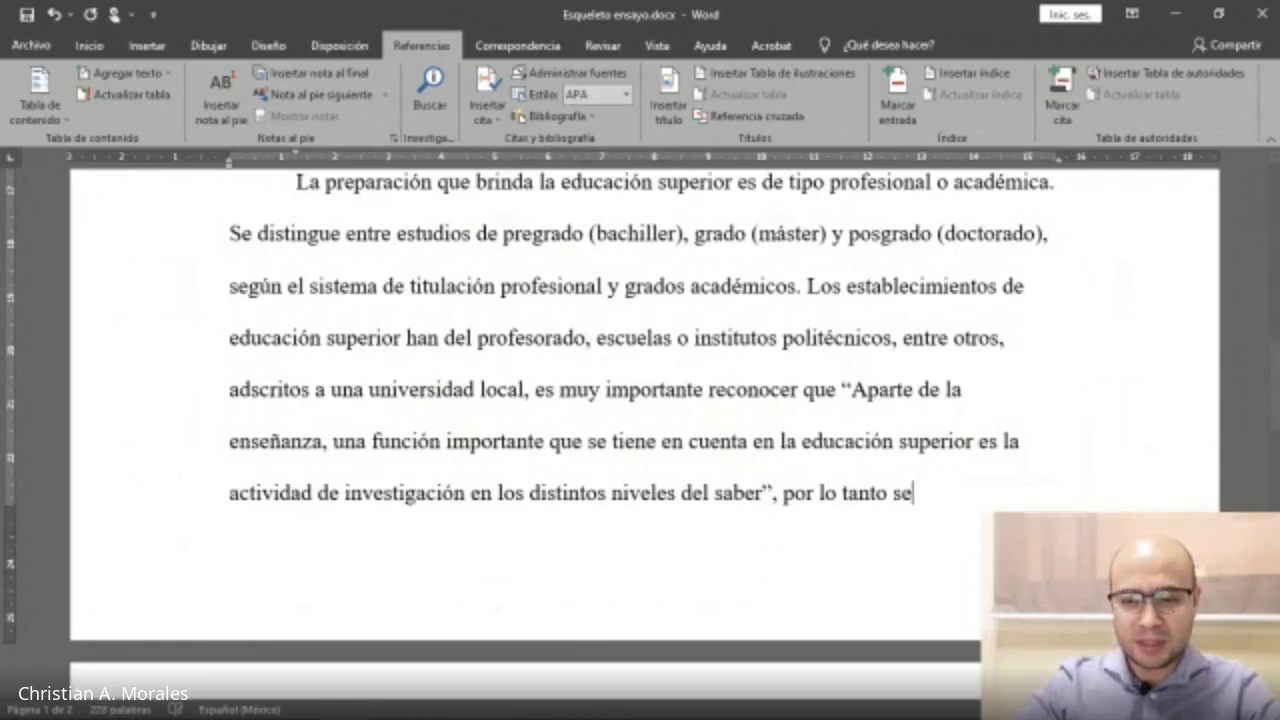
pyautogui.write('...')
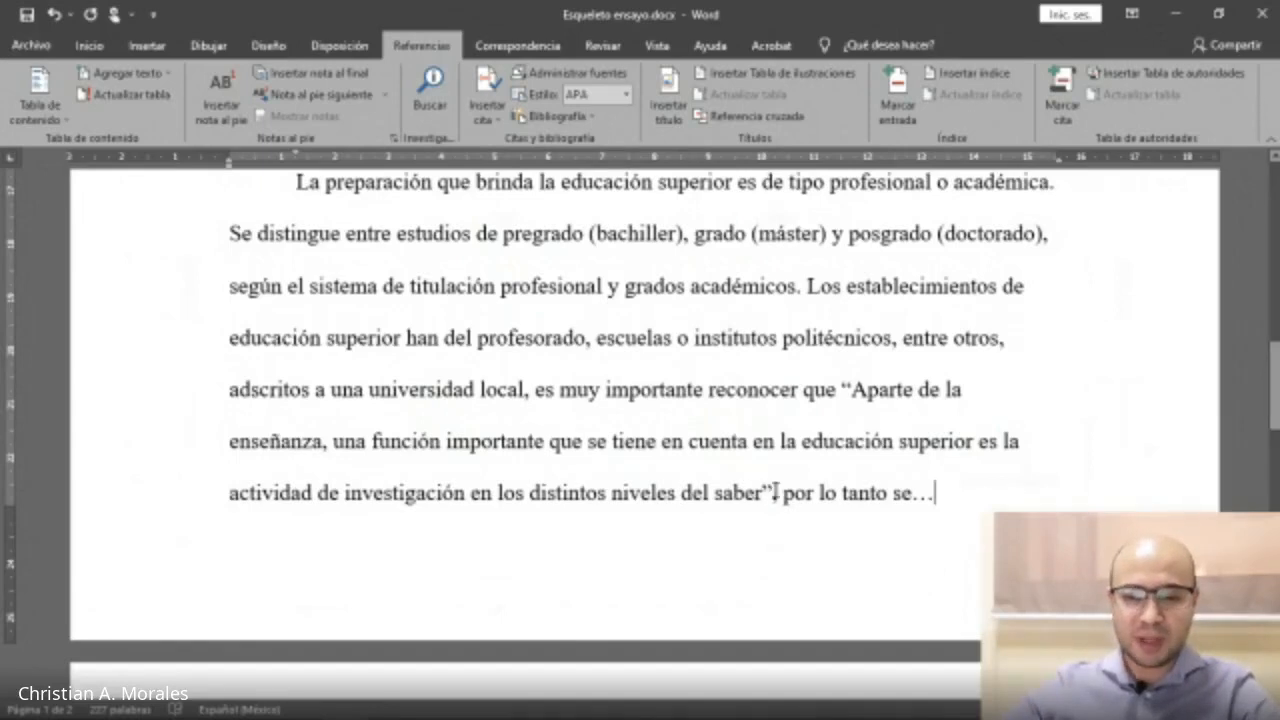
pyautogui.moveTo(853, 392); pyautogui.dragTo(766, 486)
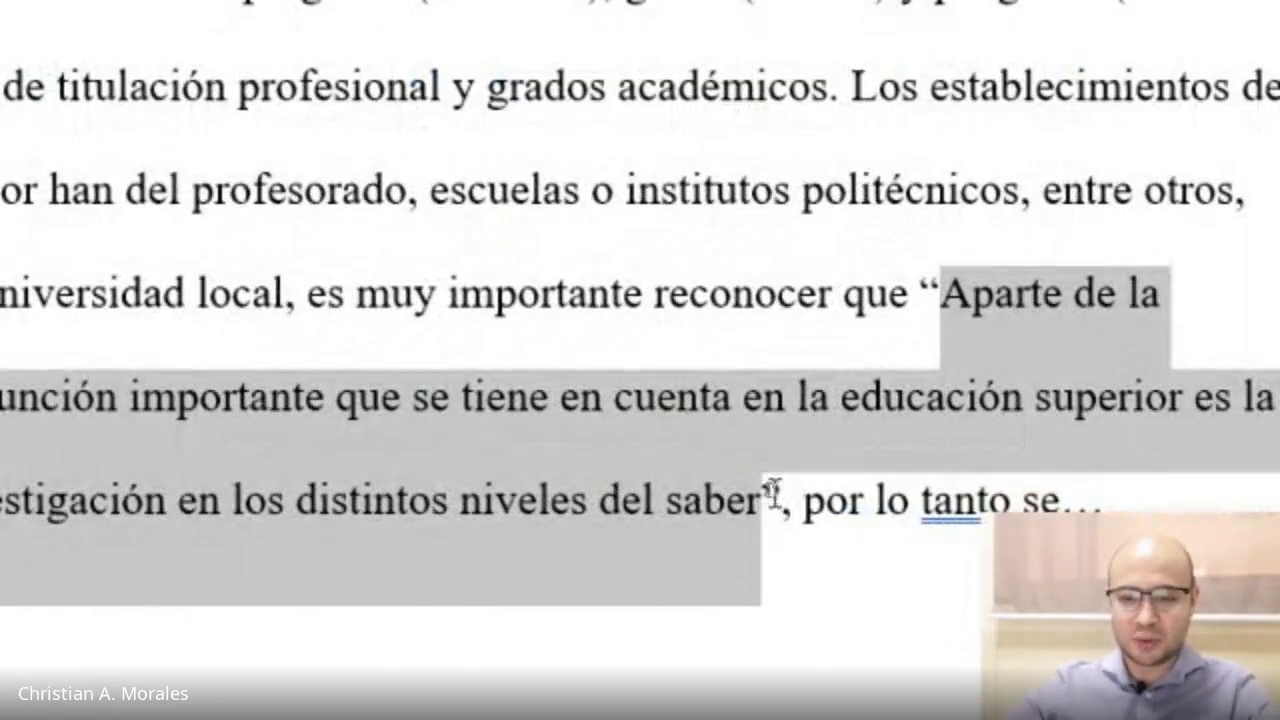
pyautogui.click(769, 489)
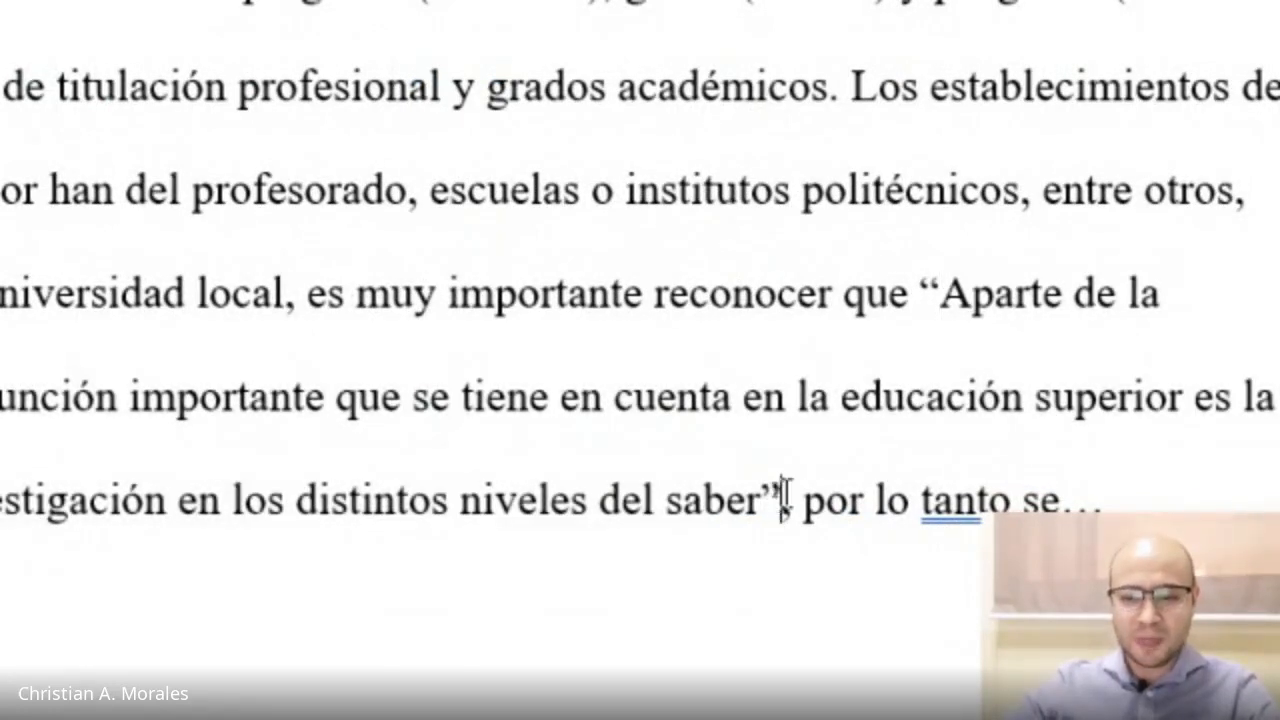
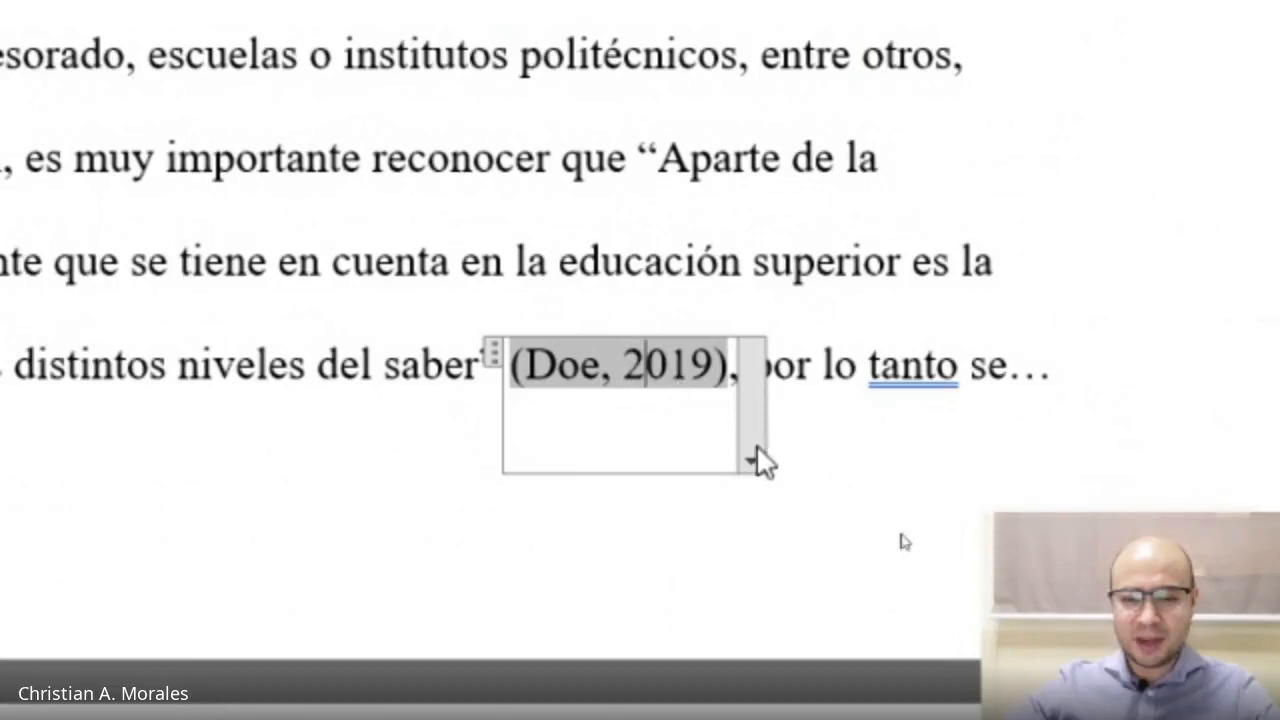
# Edit the (Doe, 2019) citation to add page 23.
pyautogui.click(755, 435)
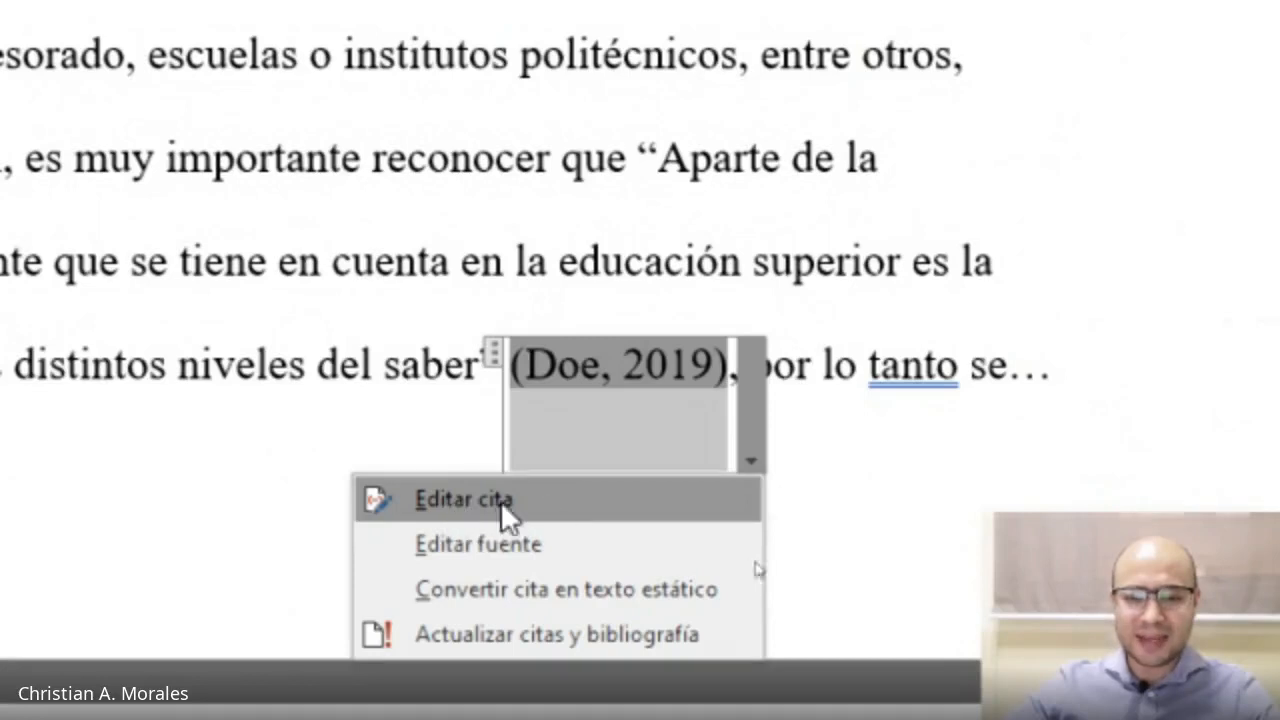
pyautogui.click(498, 503)
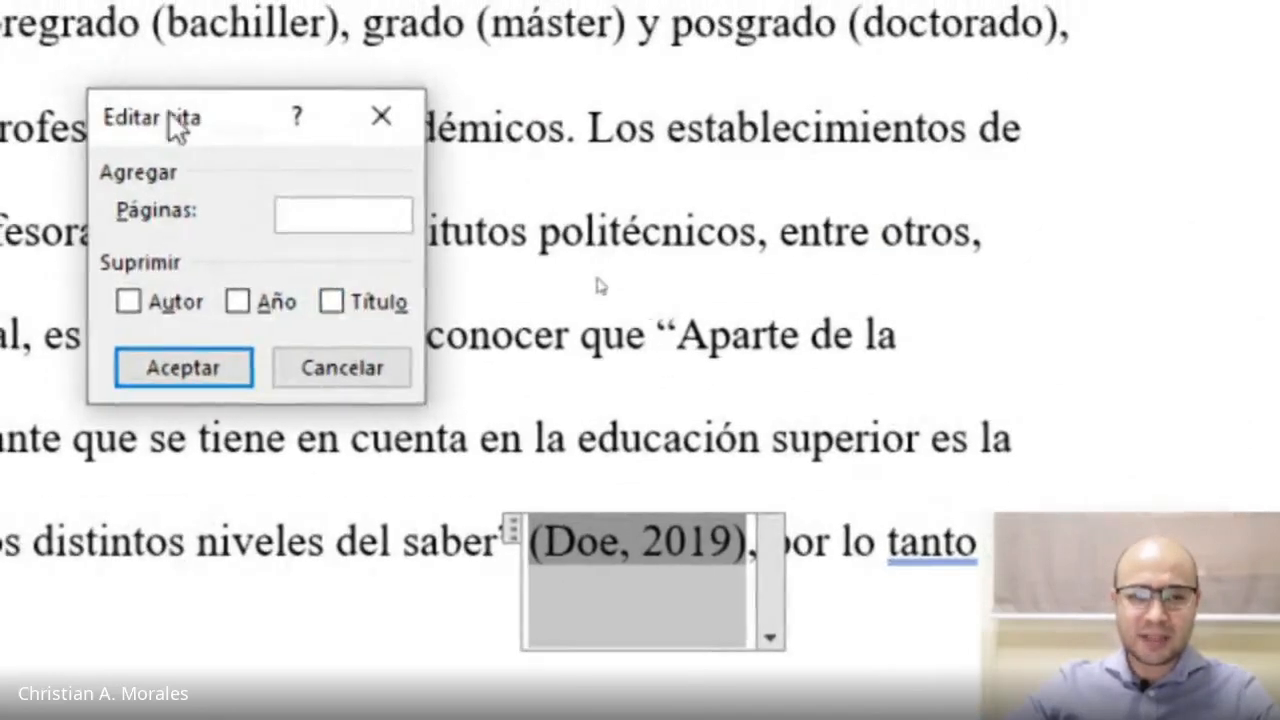
pyautogui.moveTo(177, 120); pyautogui.dragTo(341, 189)
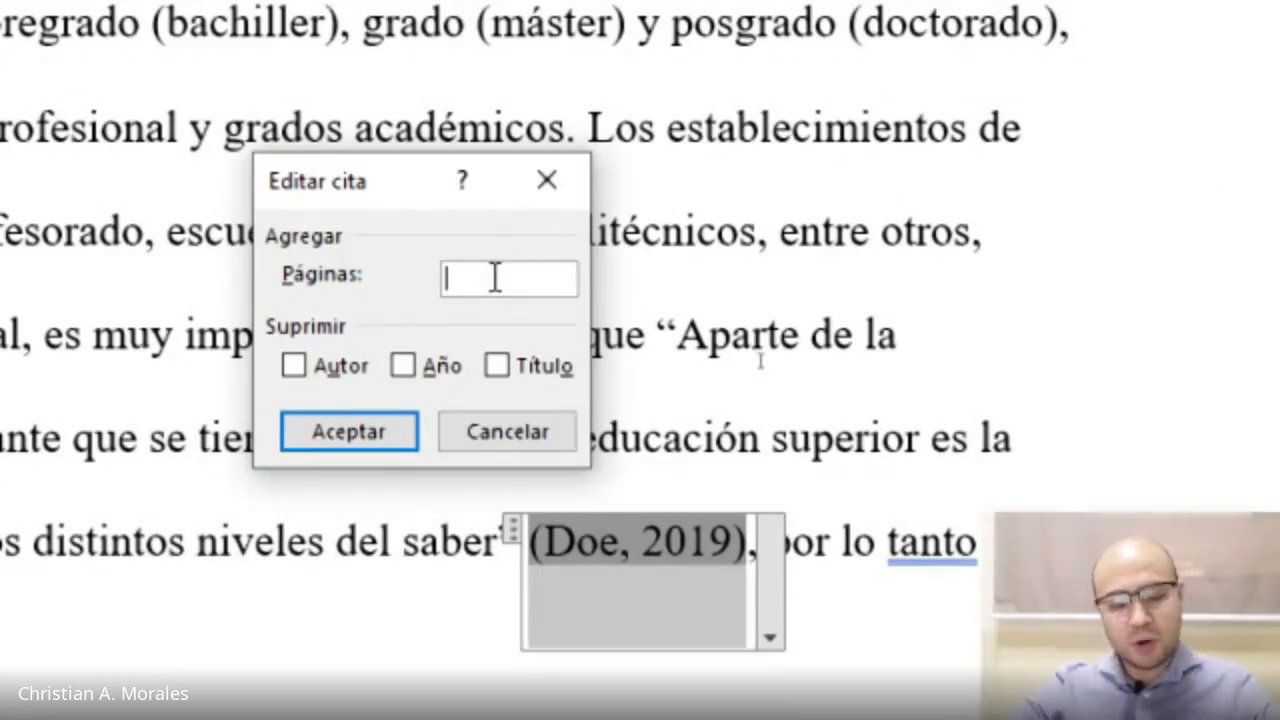
pyautogui.write('23')
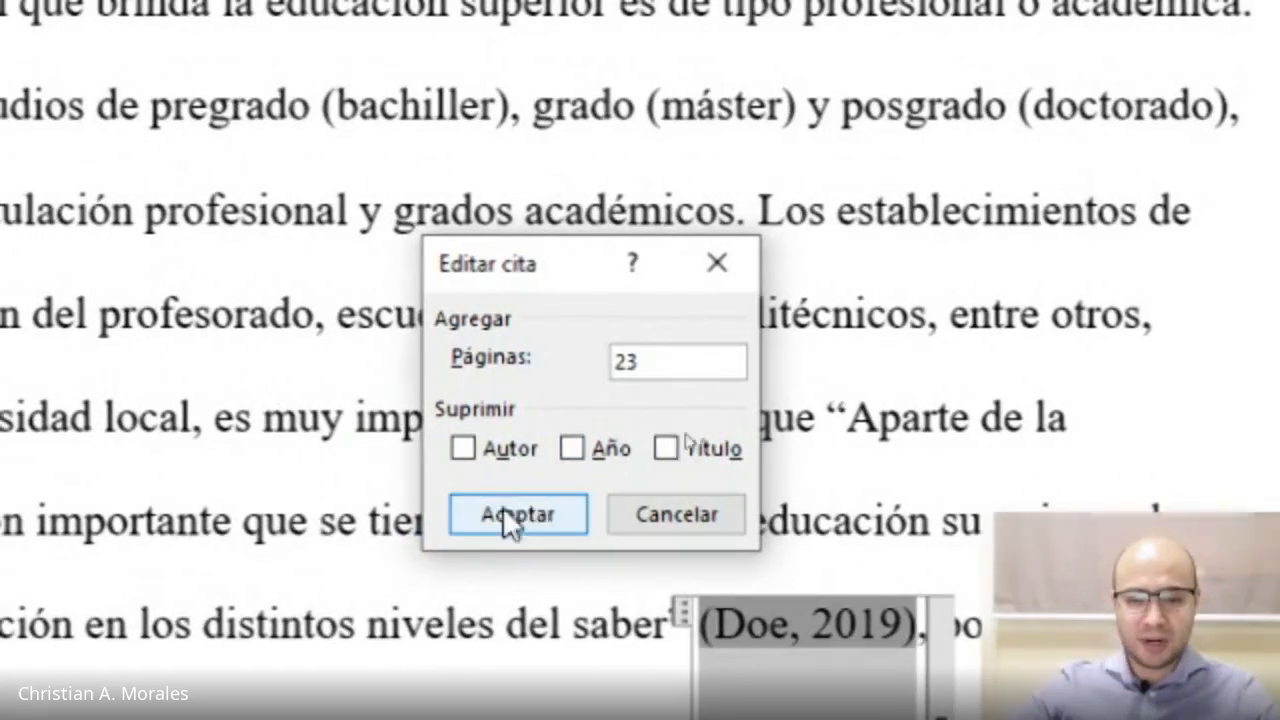
pyautogui.click(486, 508)
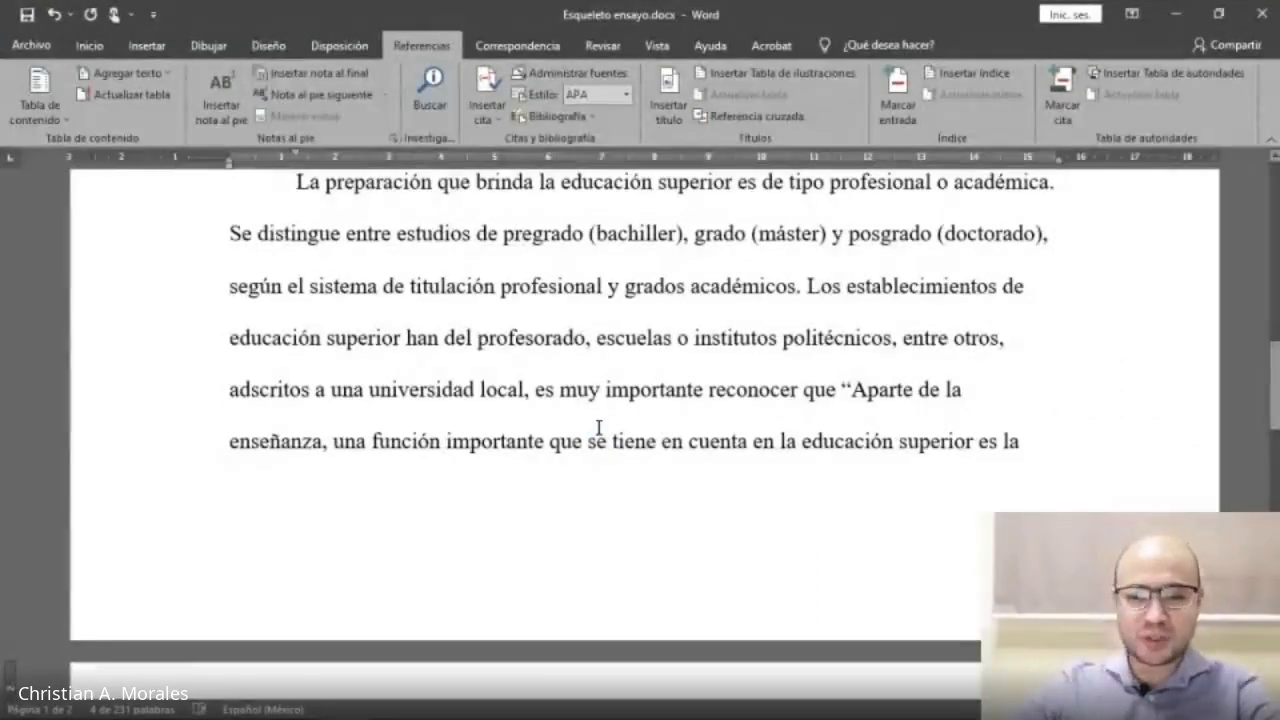
# Inspect the updated citation with its page number after the quotation.
pyautogui.scroll(-5, 1017, 443)
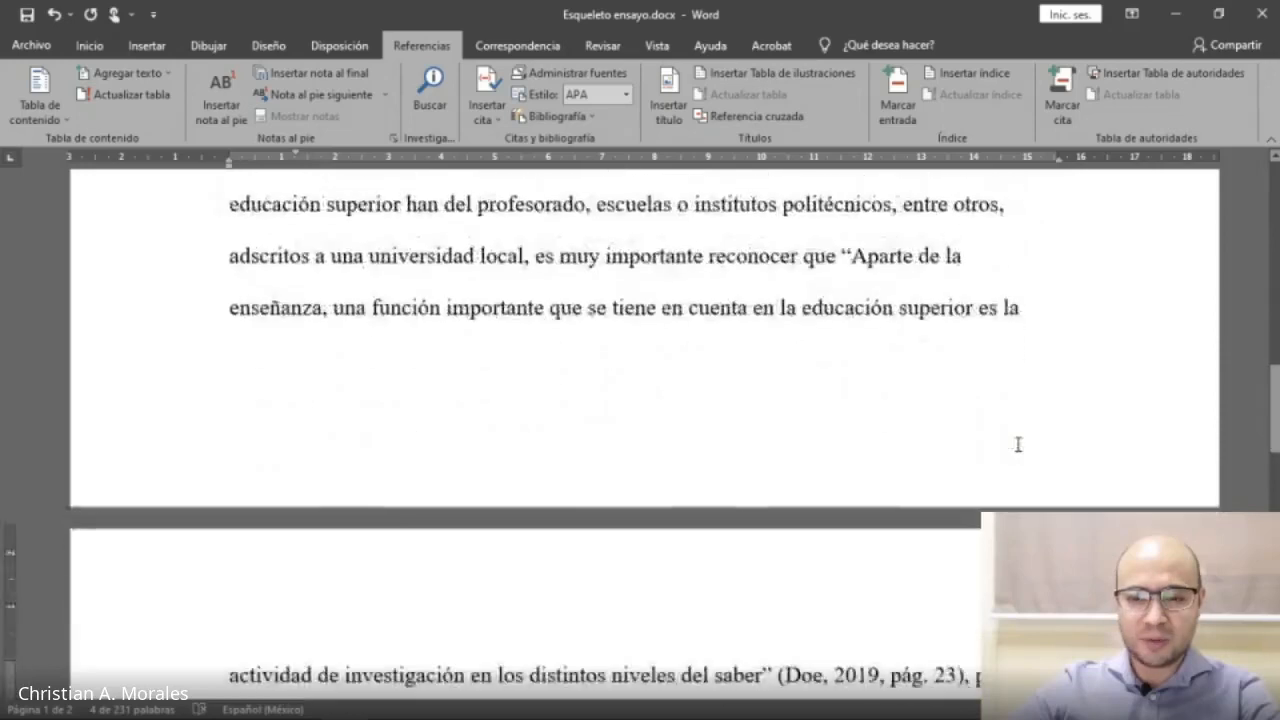
pyautogui.click(776, 337)
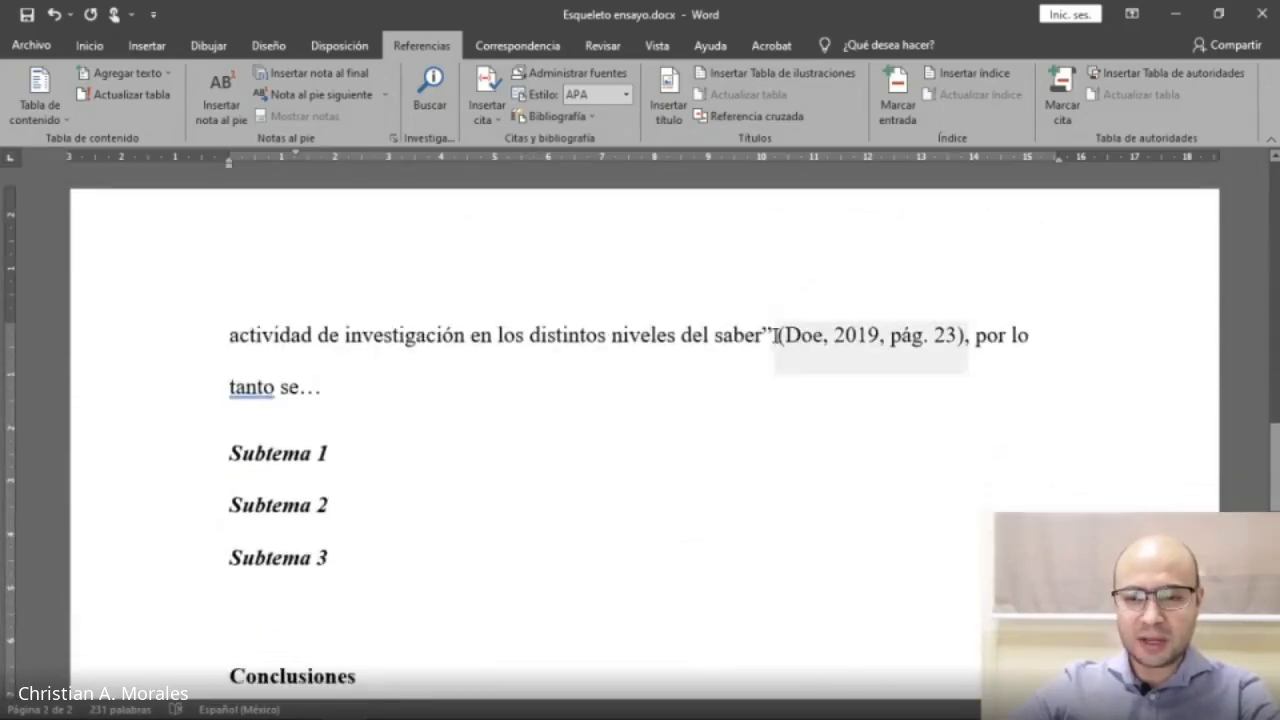
pyautogui.moveTo(777, 336); pyautogui.dragTo(967, 324)
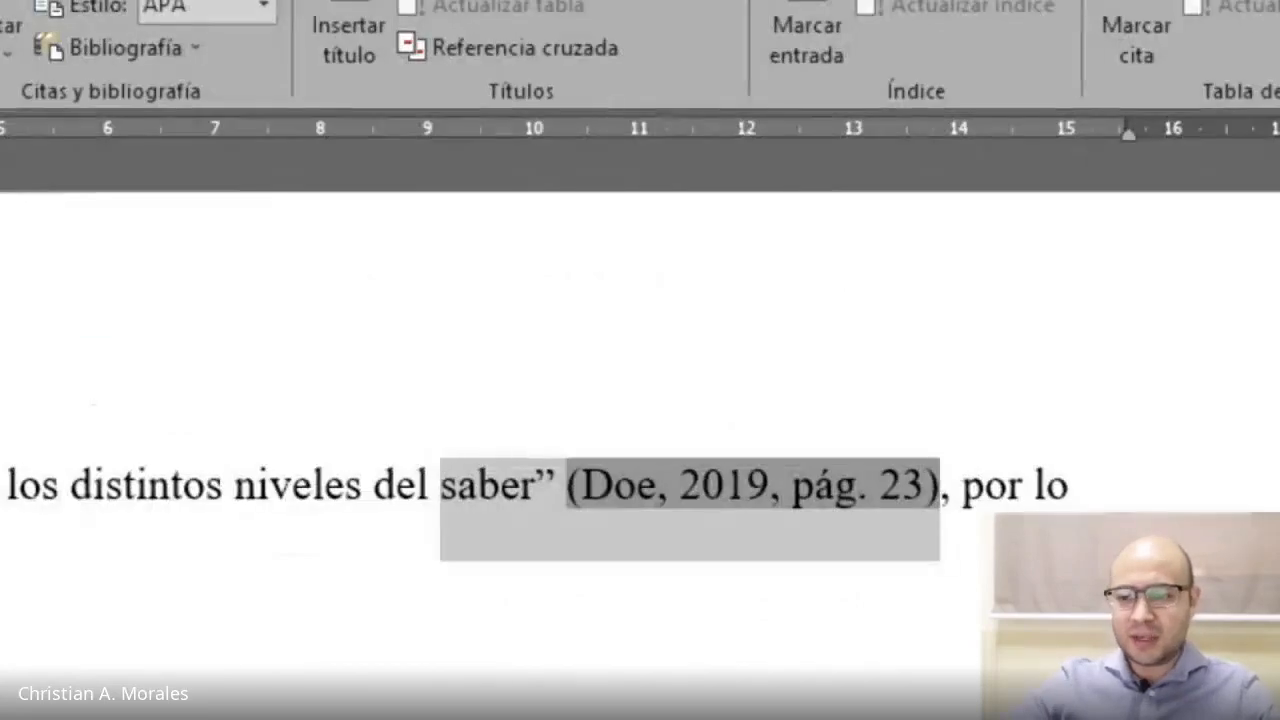
pyautogui.click(810, 485)
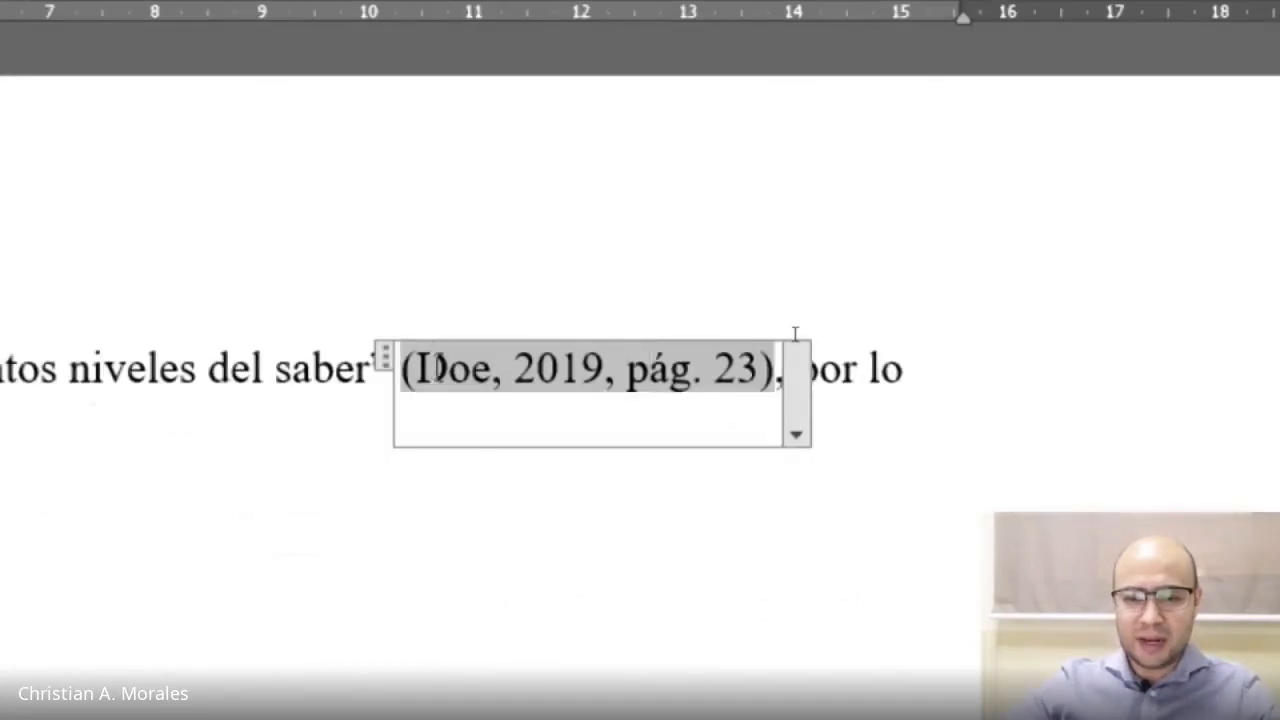
pyautogui.doubleClick(461, 358)
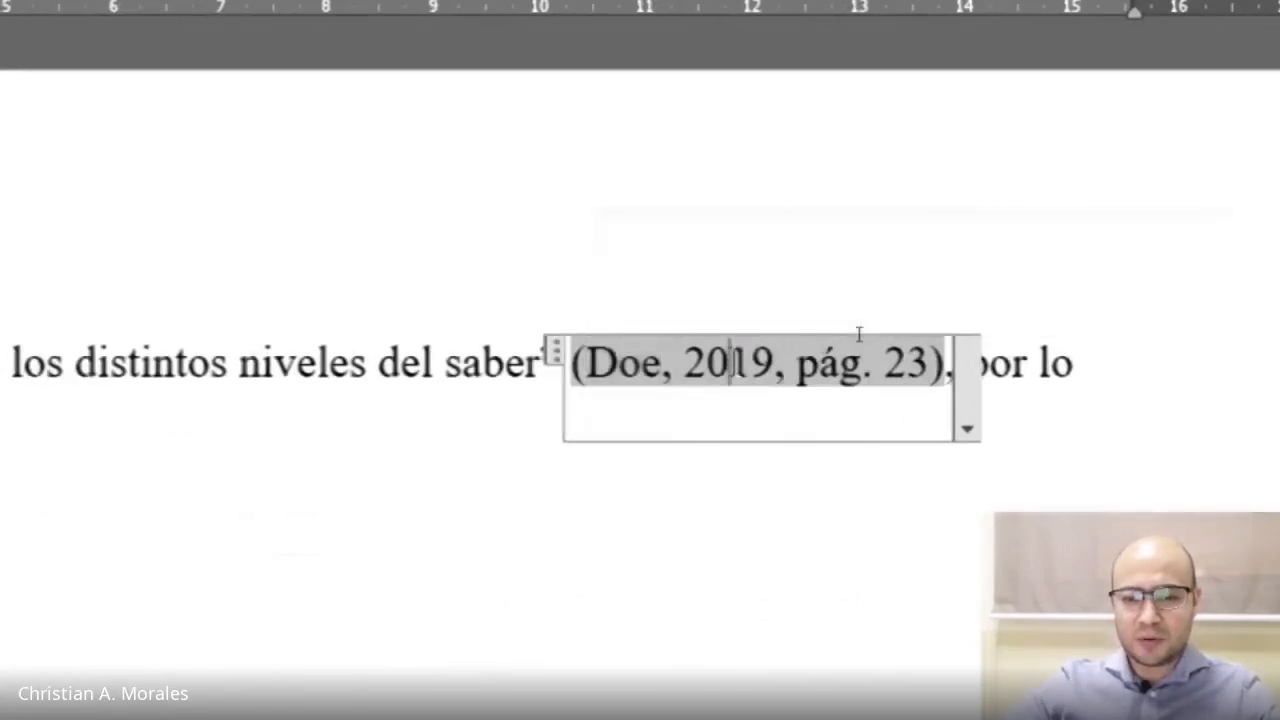
pyautogui.doubleClick(765, 363)
pyautogui.doubleClick(822, 364)
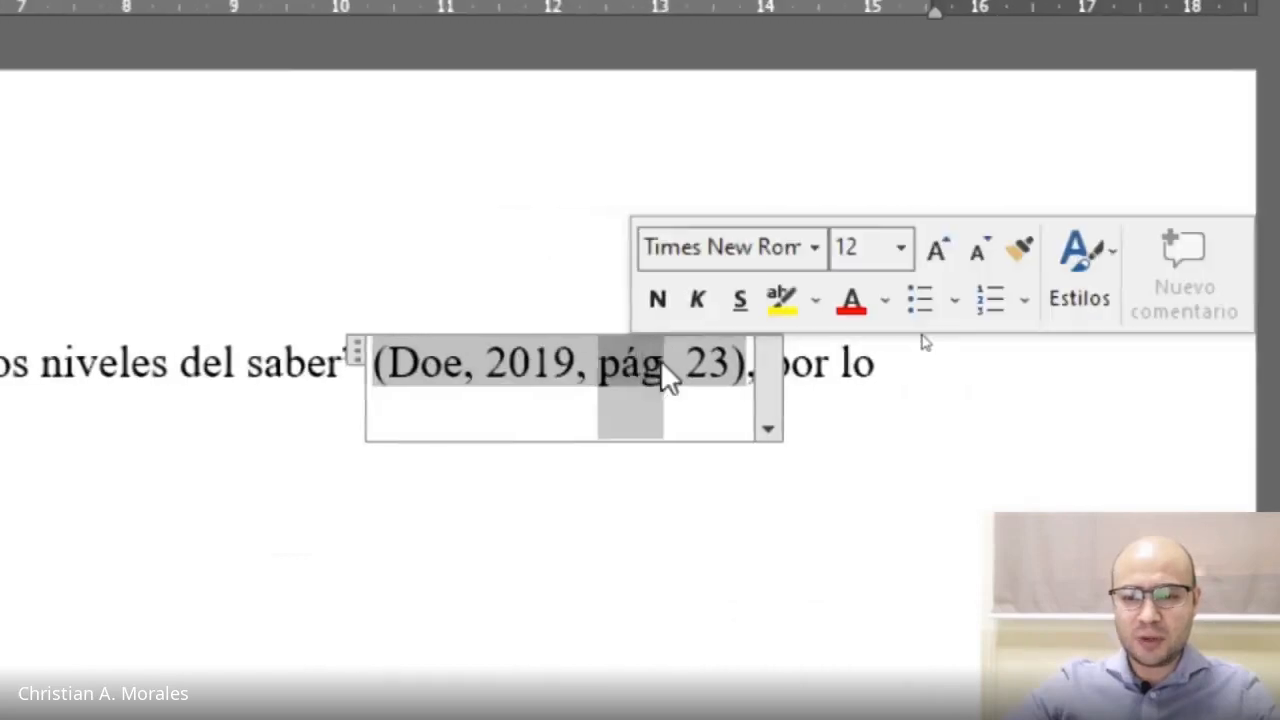
pyautogui.doubleClick(718, 361)
pyautogui.moveTo(705, 358); pyautogui.dragTo(616, 365)
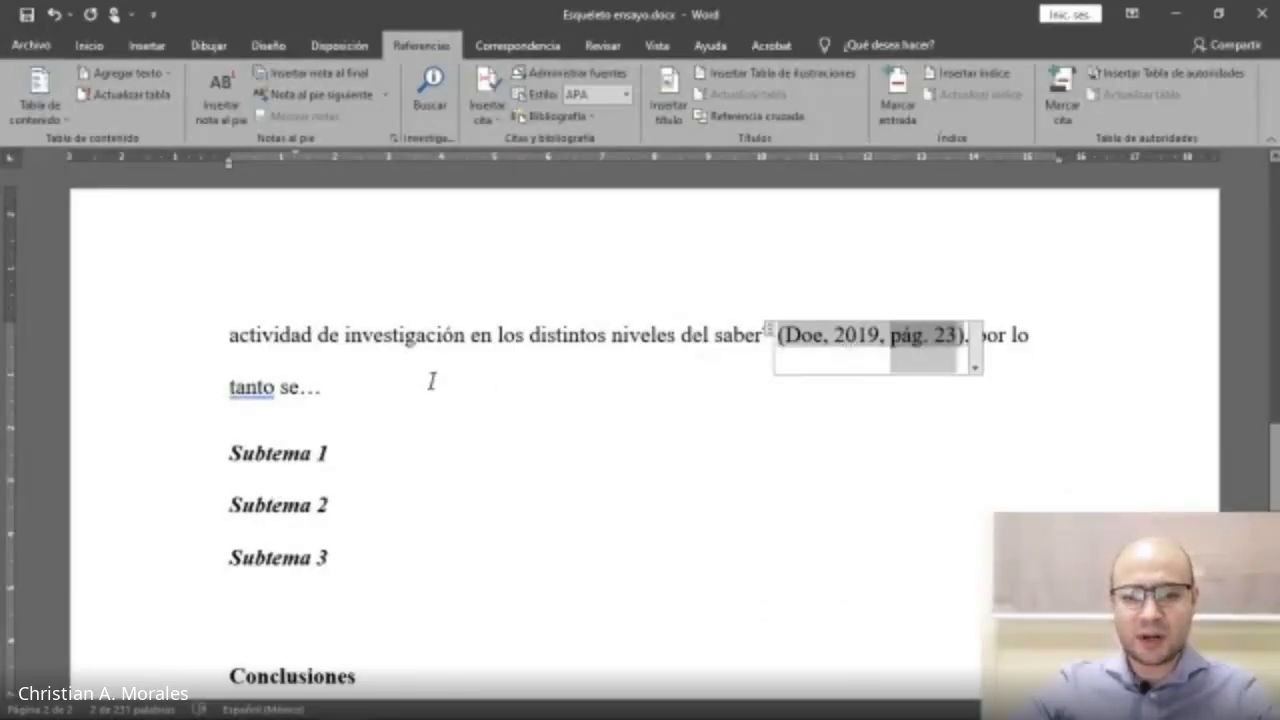
# Start a new paragraph after 'tanto se…' and paste the copied passage as text only.
pyautogui.click(359, 383)
pyautogui.press('Return')
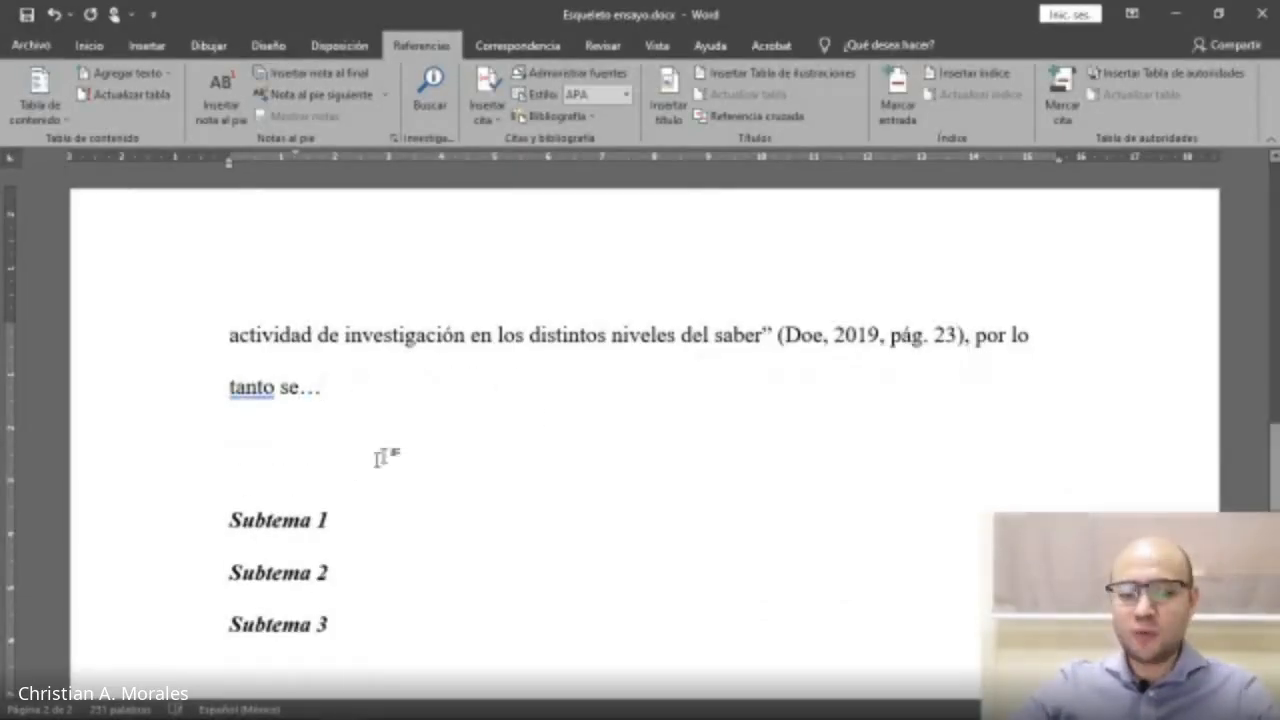
pyautogui.hotkey('alt', 'Tab')
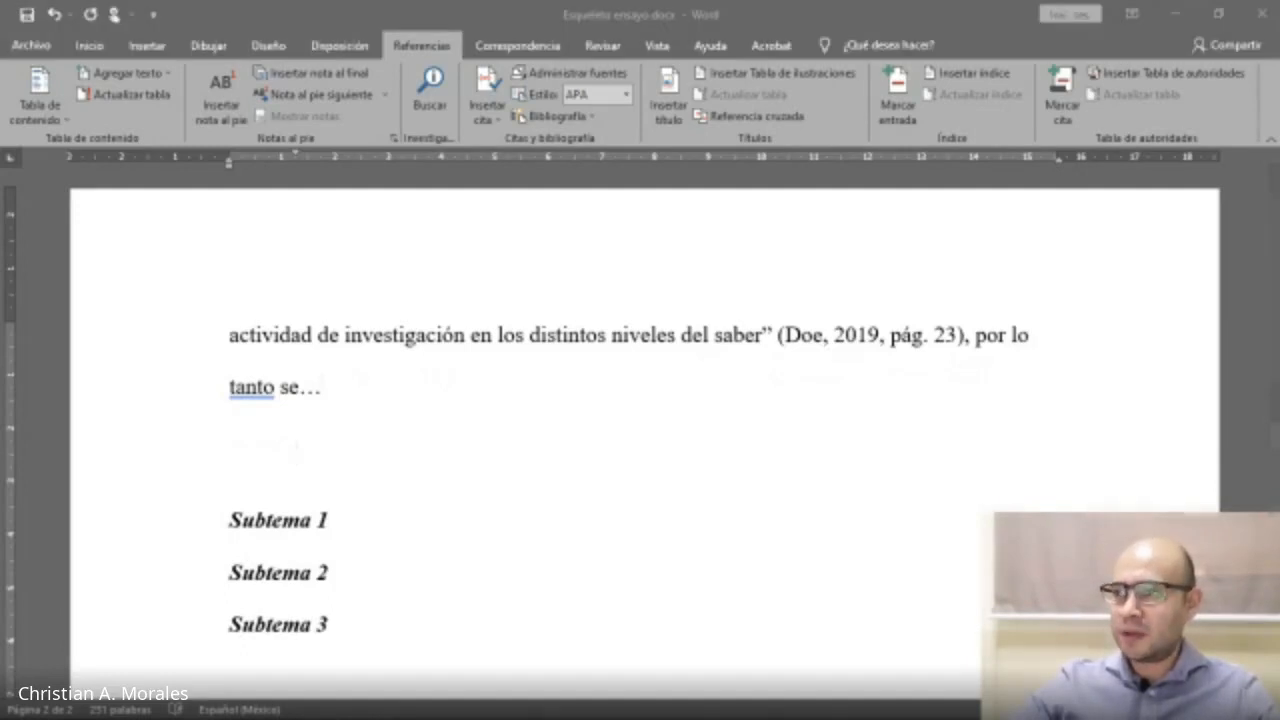
pyautogui.click(426, 430)
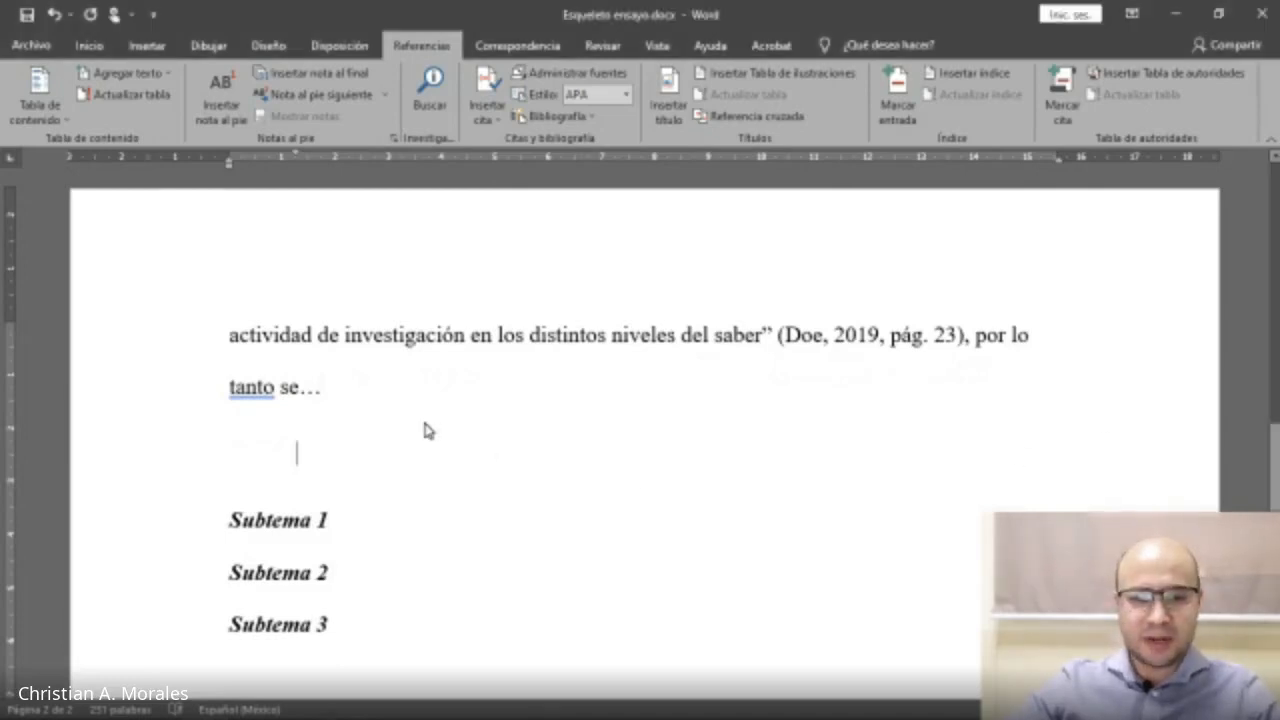
pyautogui.hotkey('ctrl', 'v')
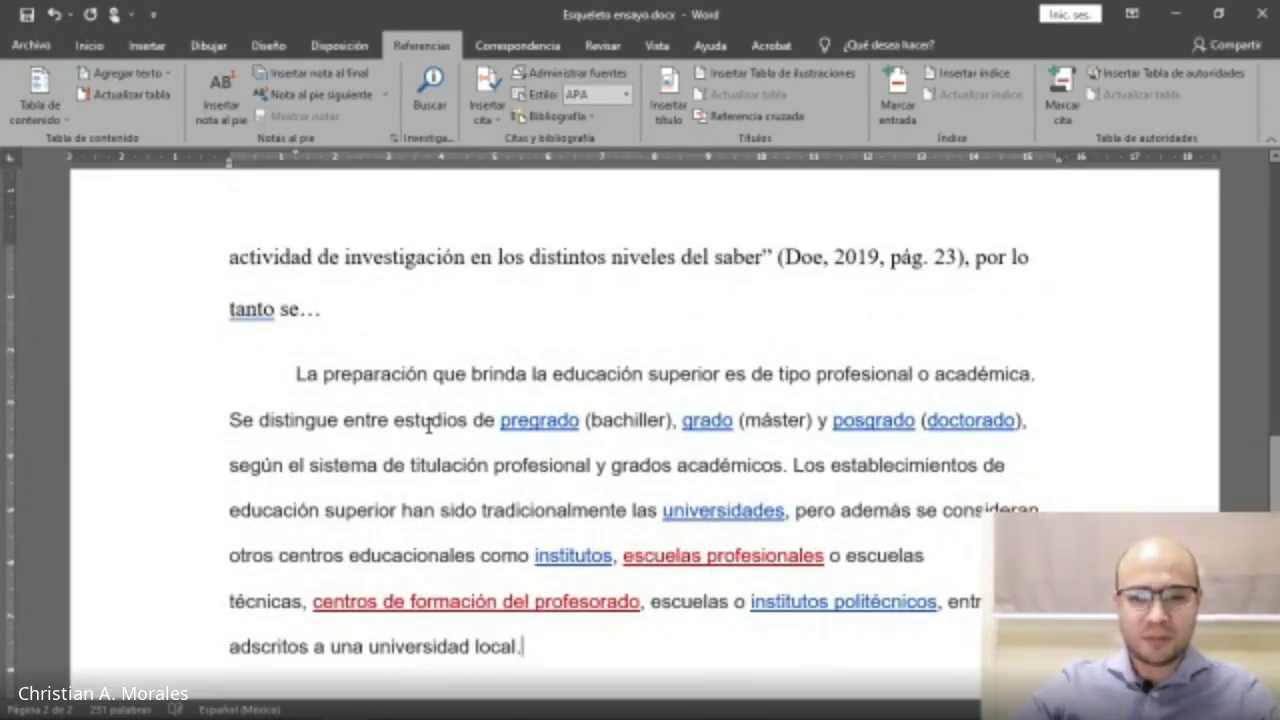
pyautogui.hotkey('ctrl', 'z')
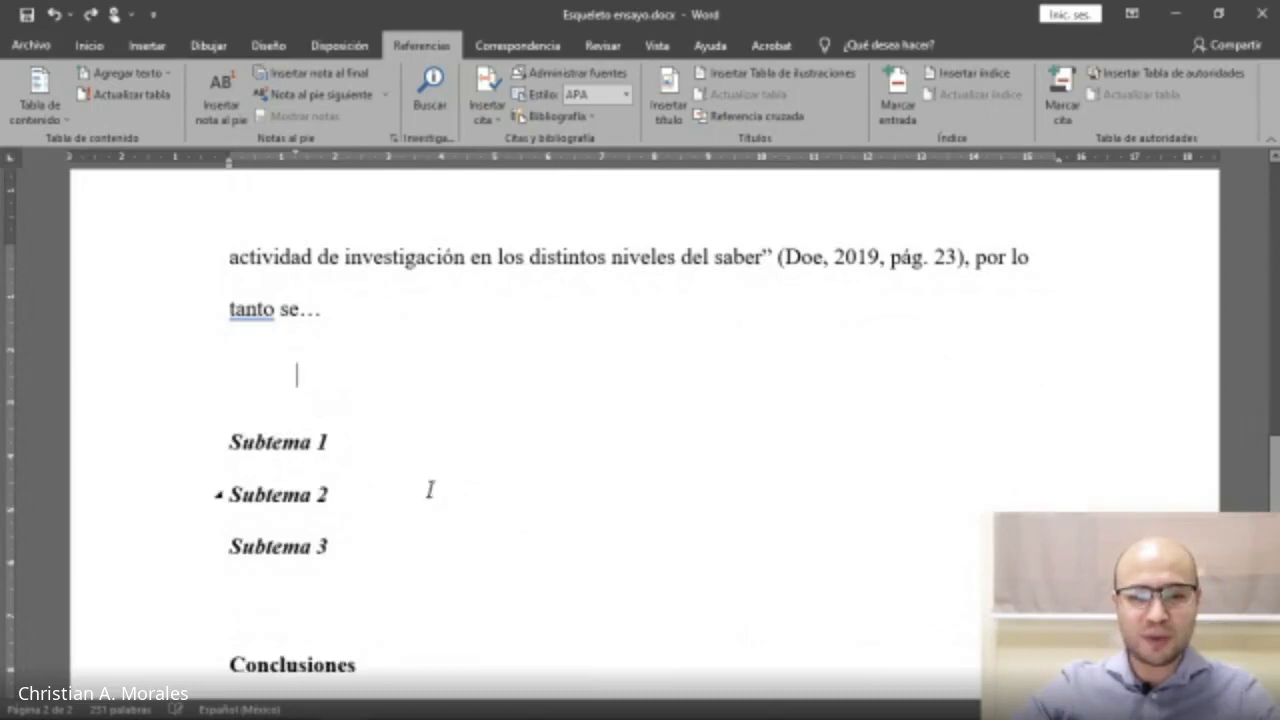
pyautogui.rightClick(325, 379)
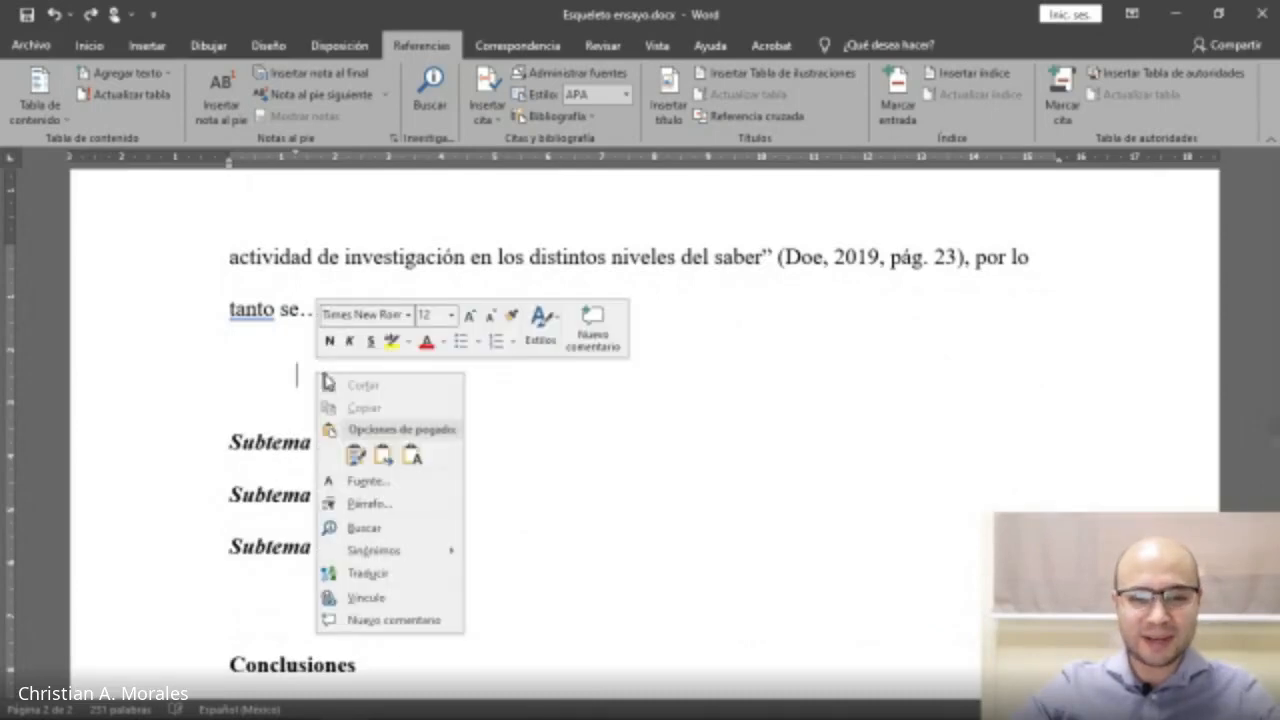
pyautogui.click(412, 456)
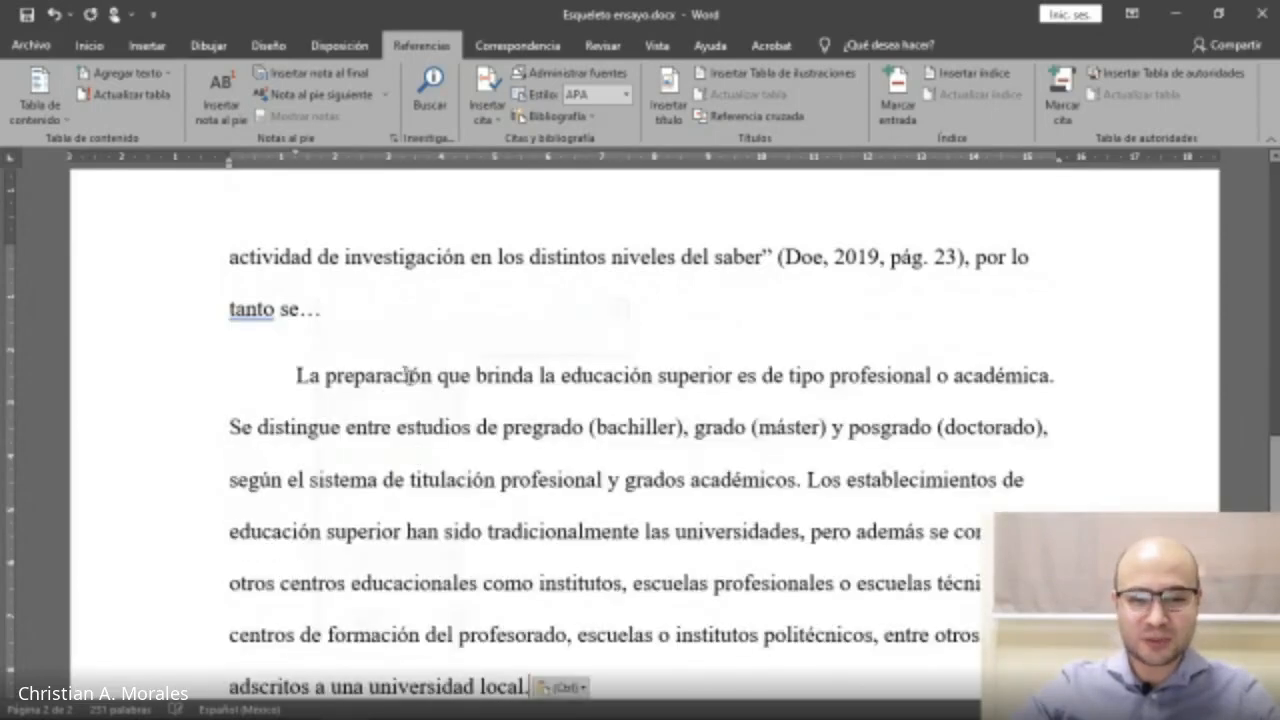
# Replace the period at the end of the pasted paragraph with a comma.
pyautogui.scroll(-3, 469, 467)
pyautogui.click(619, 482)
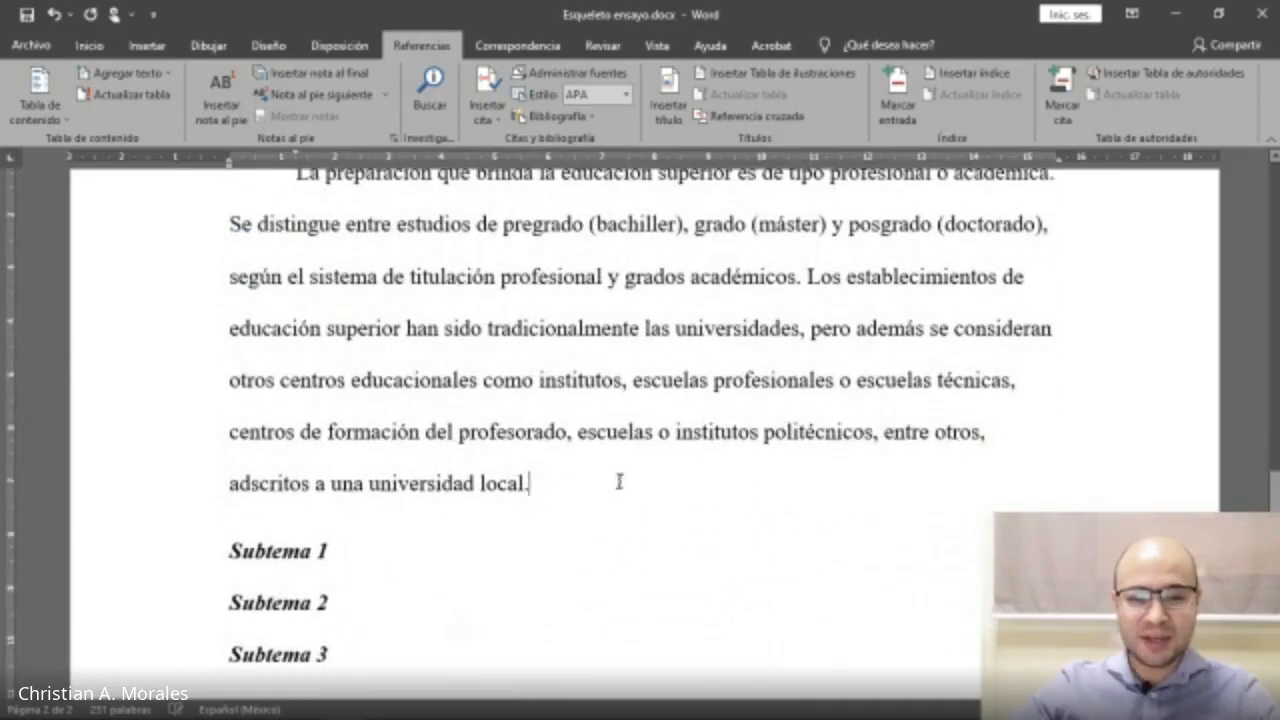
pyautogui.scroll(1, 619, 482)
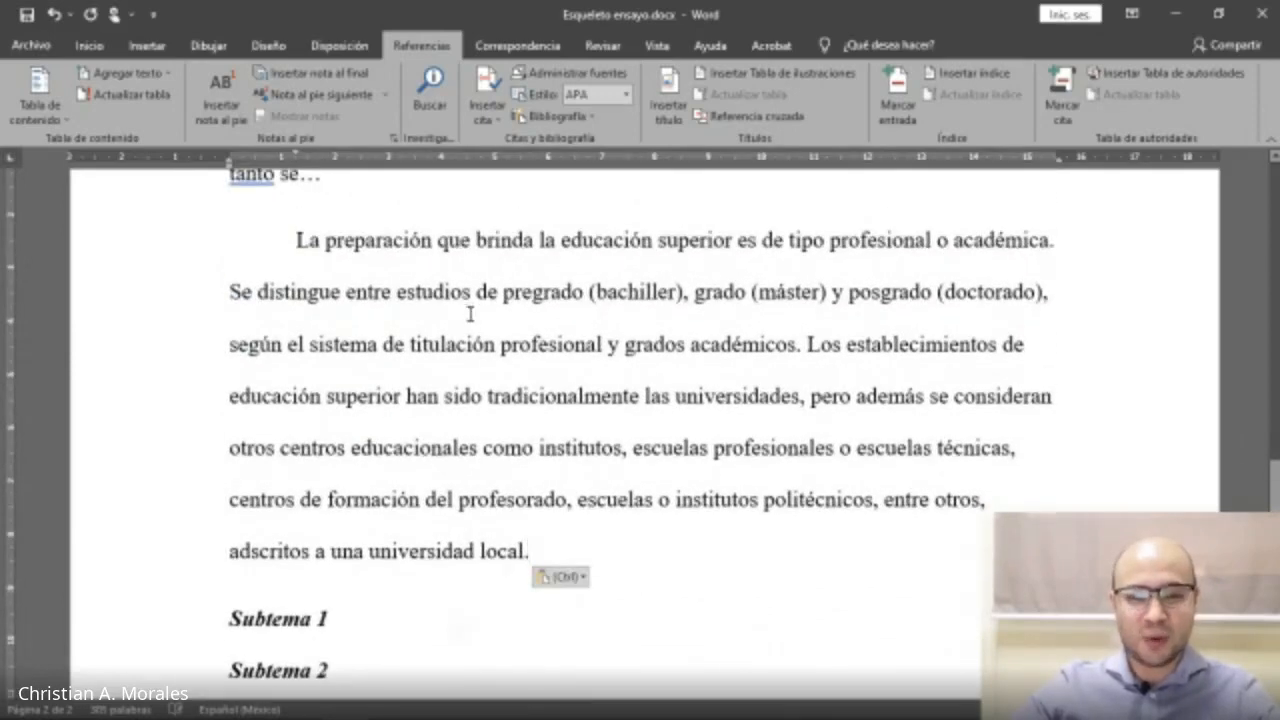
pyautogui.moveTo(296, 240); pyautogui.dragTo(484, 400)
pyautogui.click(622, 551)
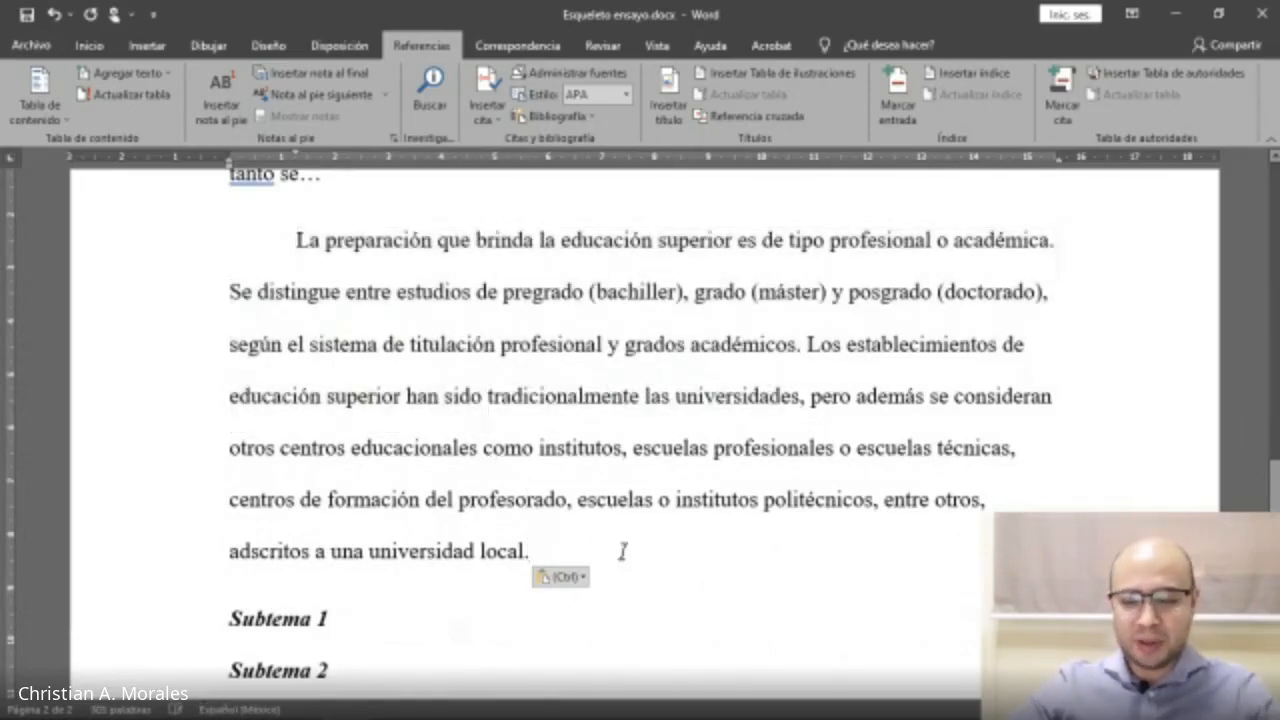
pyautogui.press('BackSpace')
pyautogui.write(',')
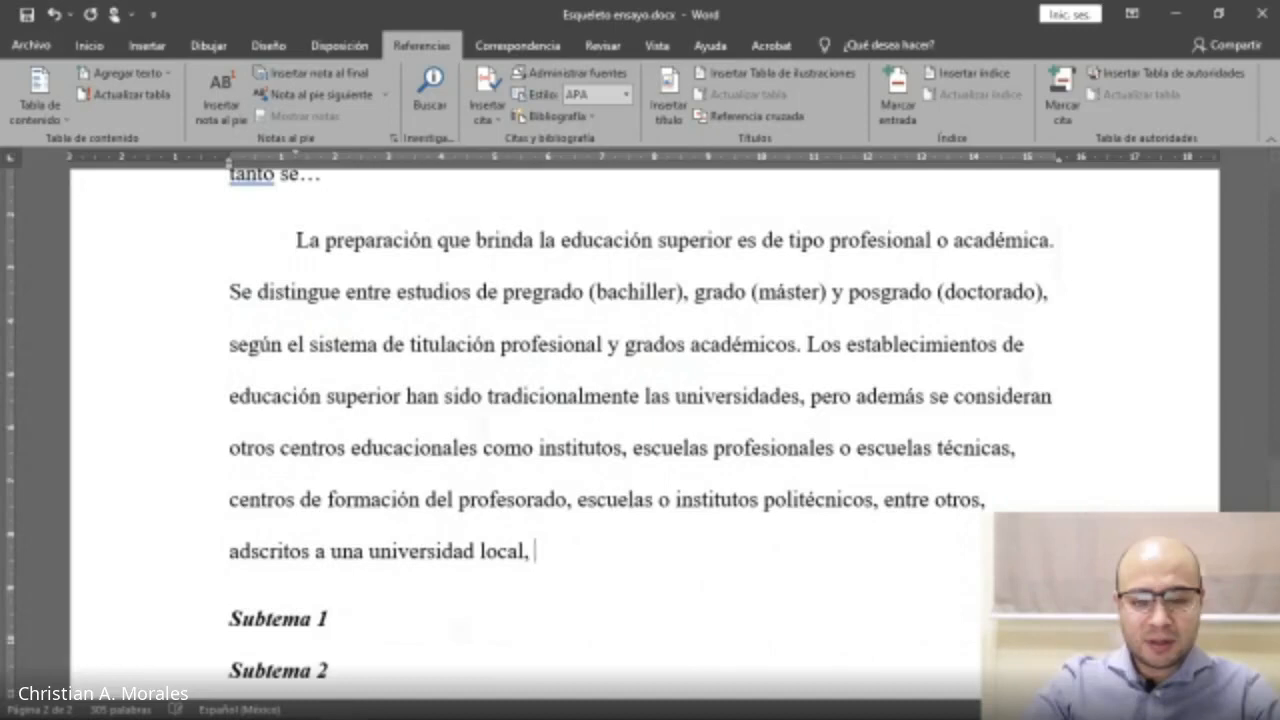
# Append 'es importante reconocer:' to the end of the paragraph.
pyautogui.scroll(-3, 549, 486)
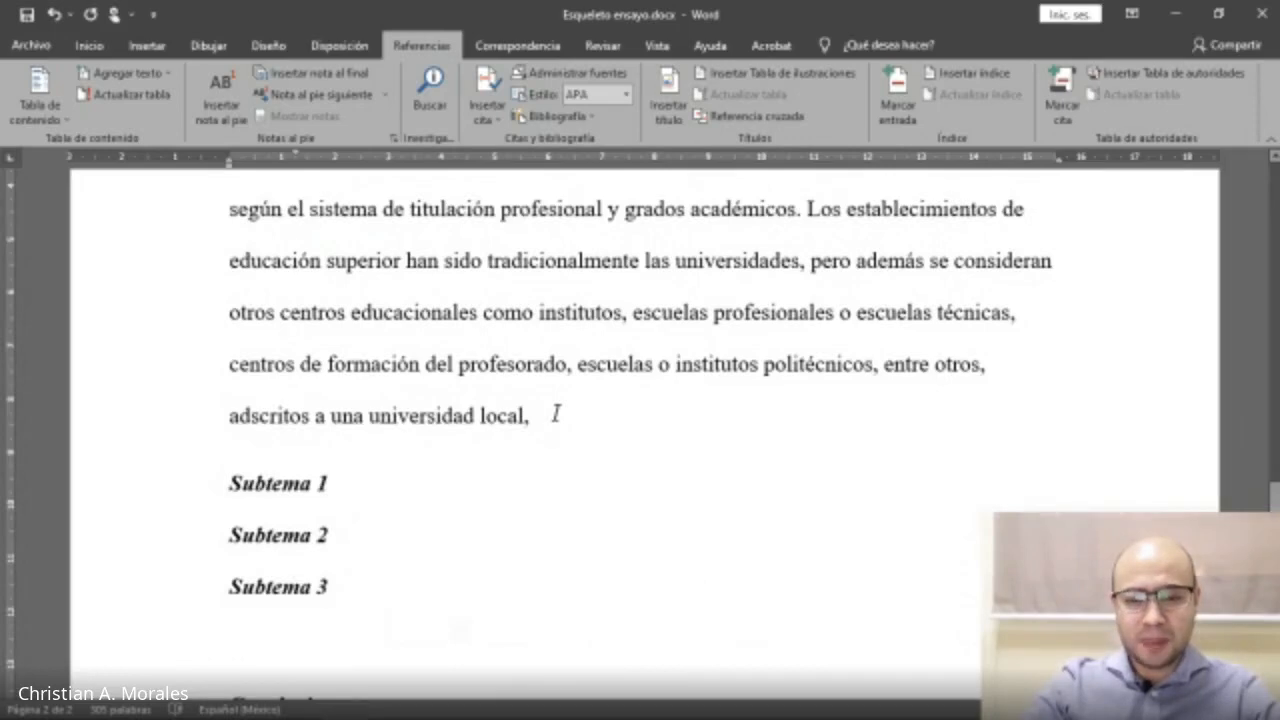
pyautogui.write('es imporante re')
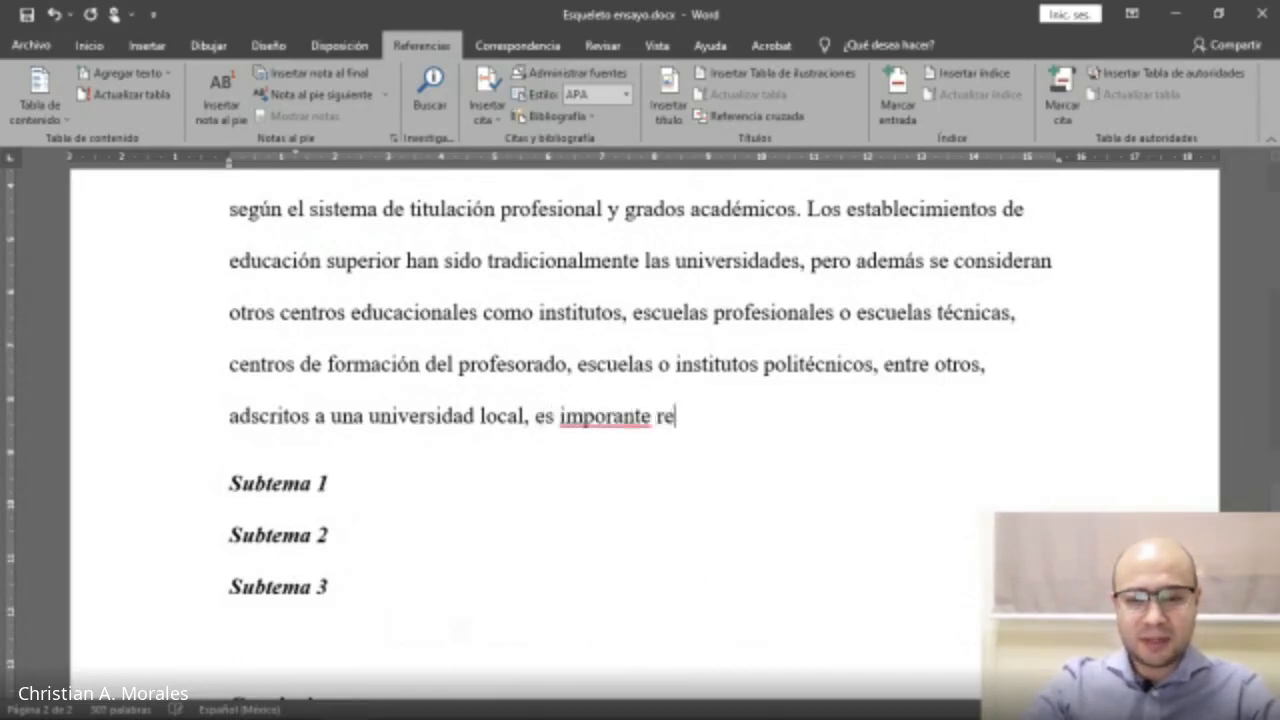
pyautogui.write('conocer:')
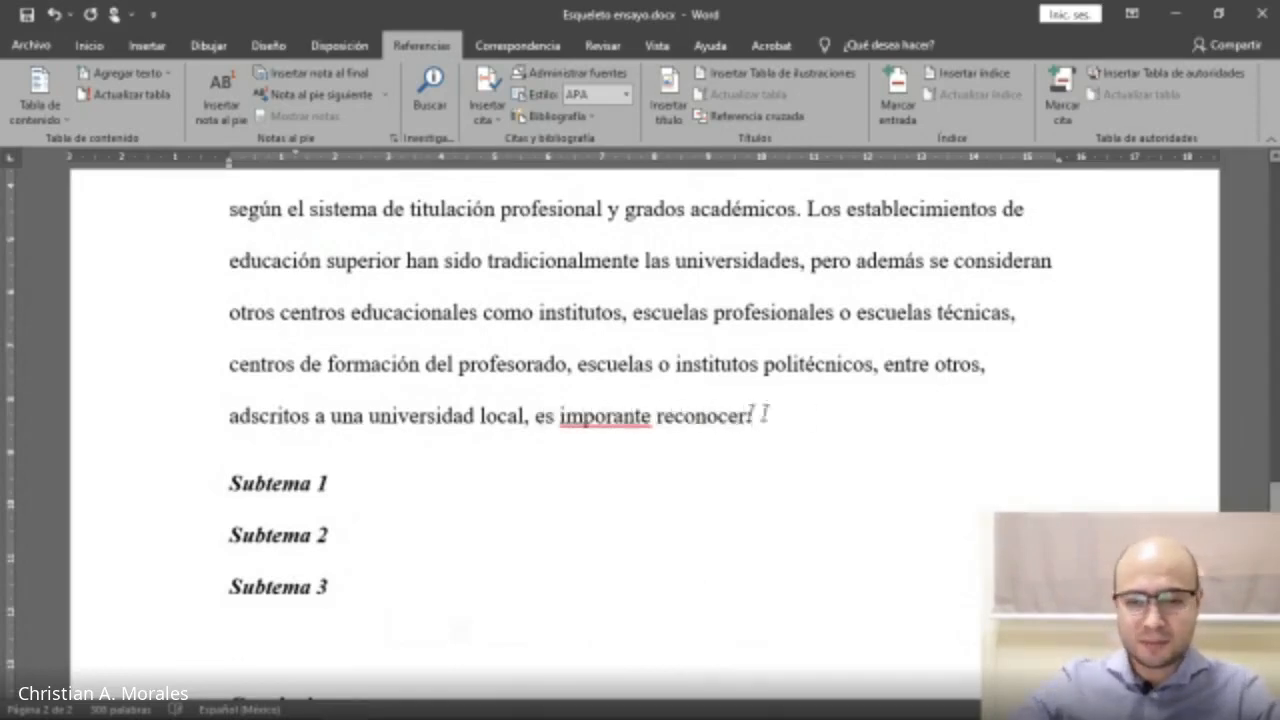
pyautogui.click(614, 415)
pyautogui.write('t')
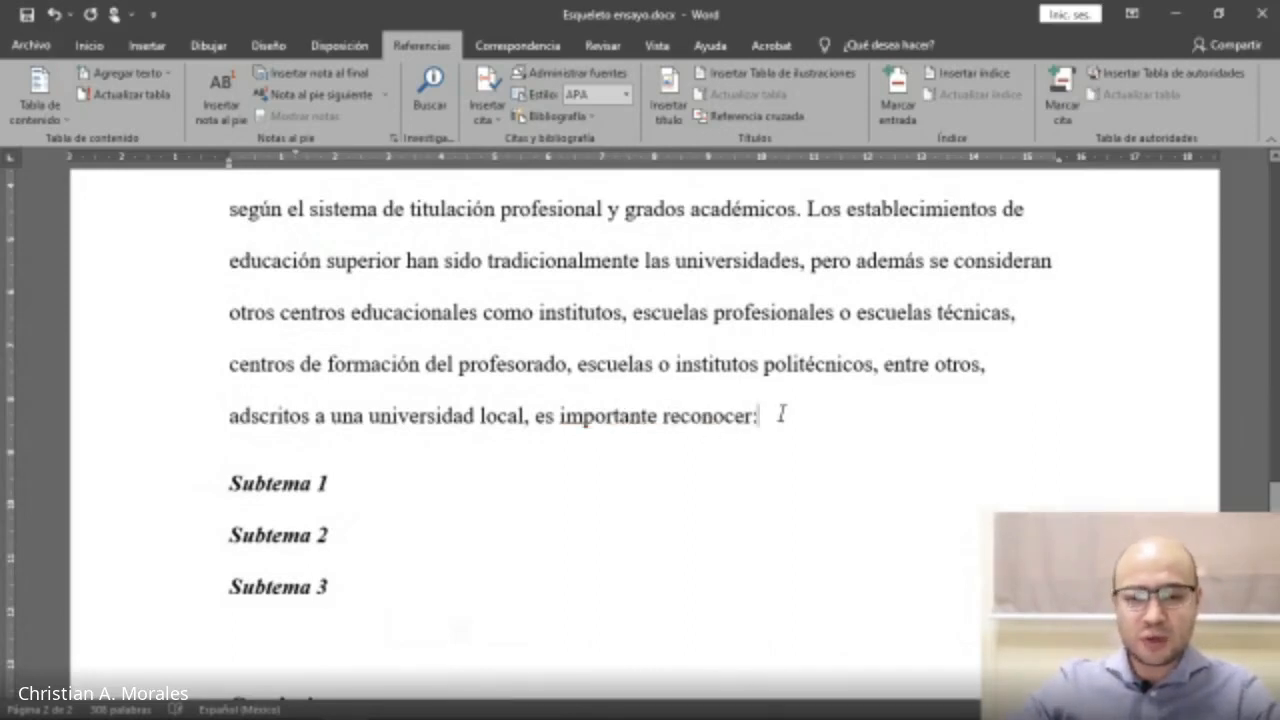
# Start a new paragraph and paste the copied quotation as text only.
pyautogui.press('Return')
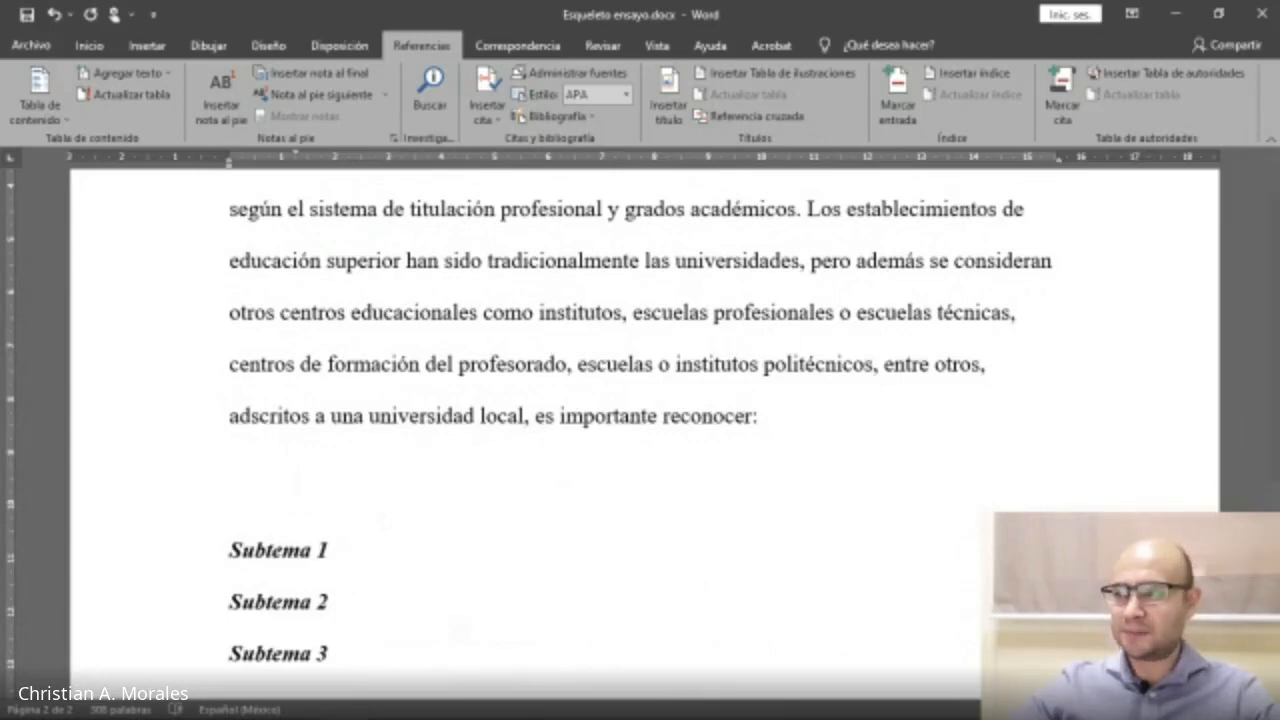
pyautogui.hotkey('alt', 'Tab')
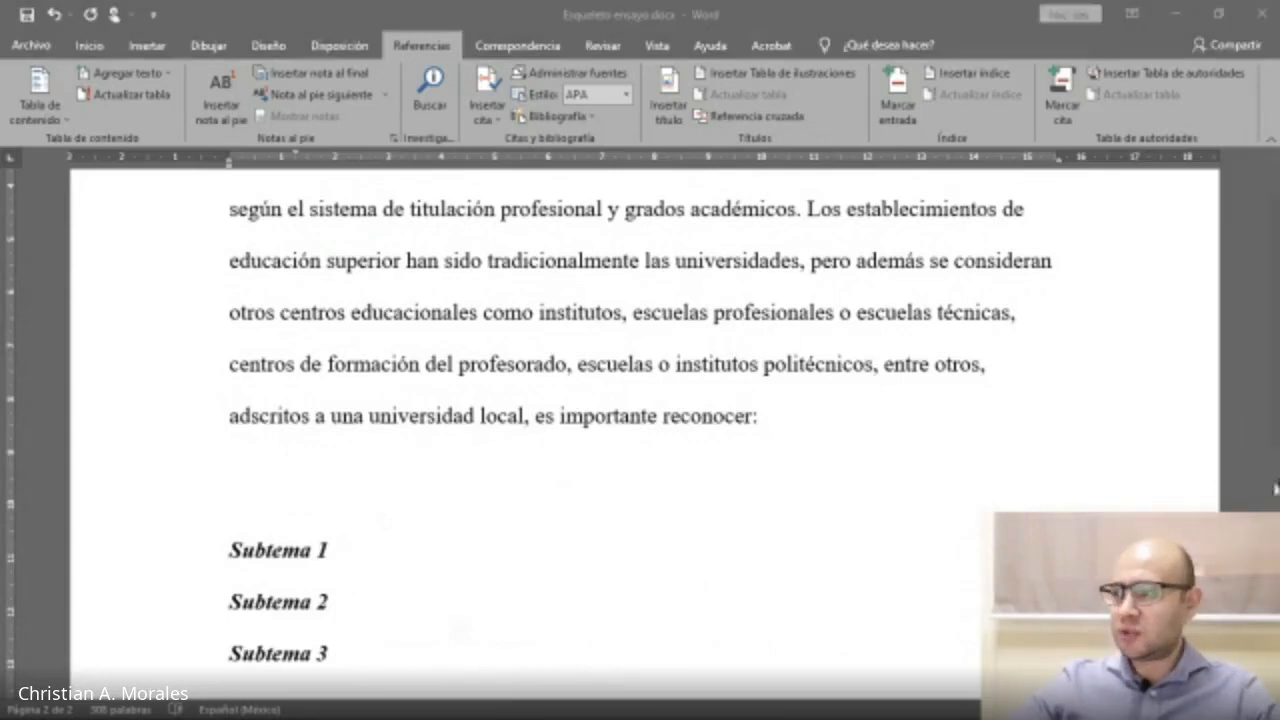
pyautogui.click(446, 471)
pyautogui.rightClick(400, 474)
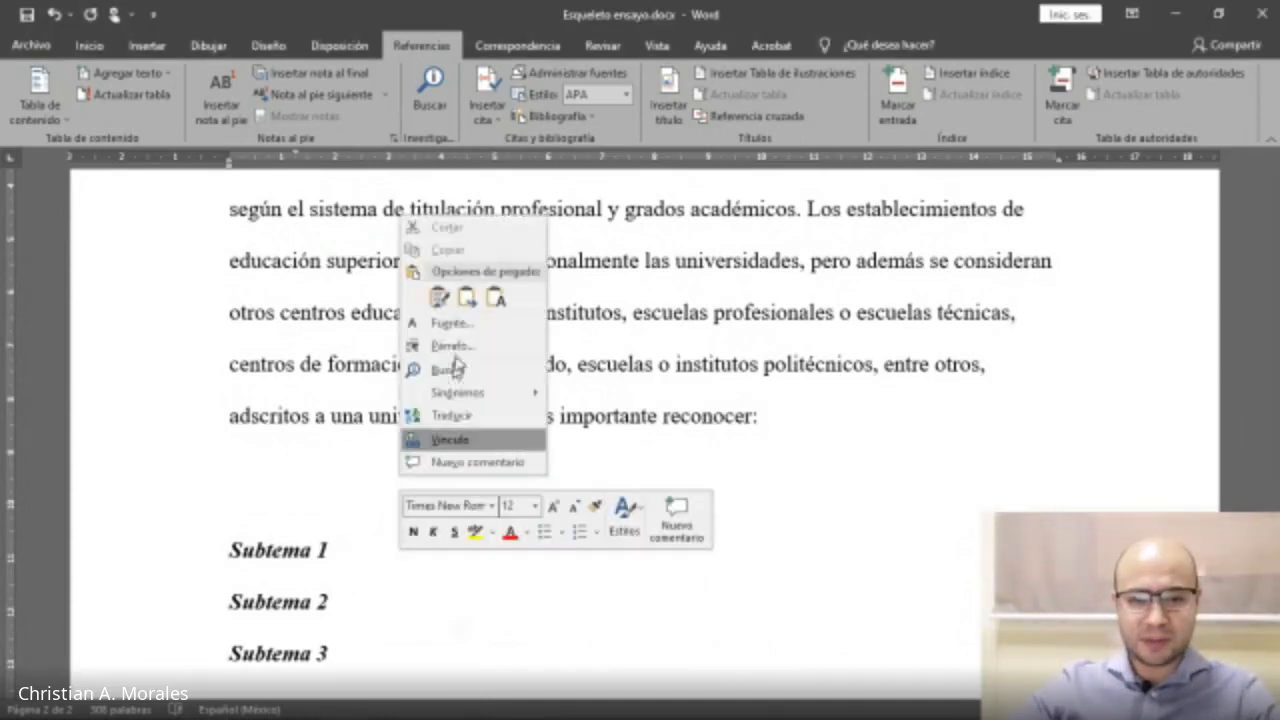
pyautogui.click(497, 298)
# Delete the footnote number '2' after 'saber.' in the pasted quotation.
pyautogui.scroll(-1, 291, 348)
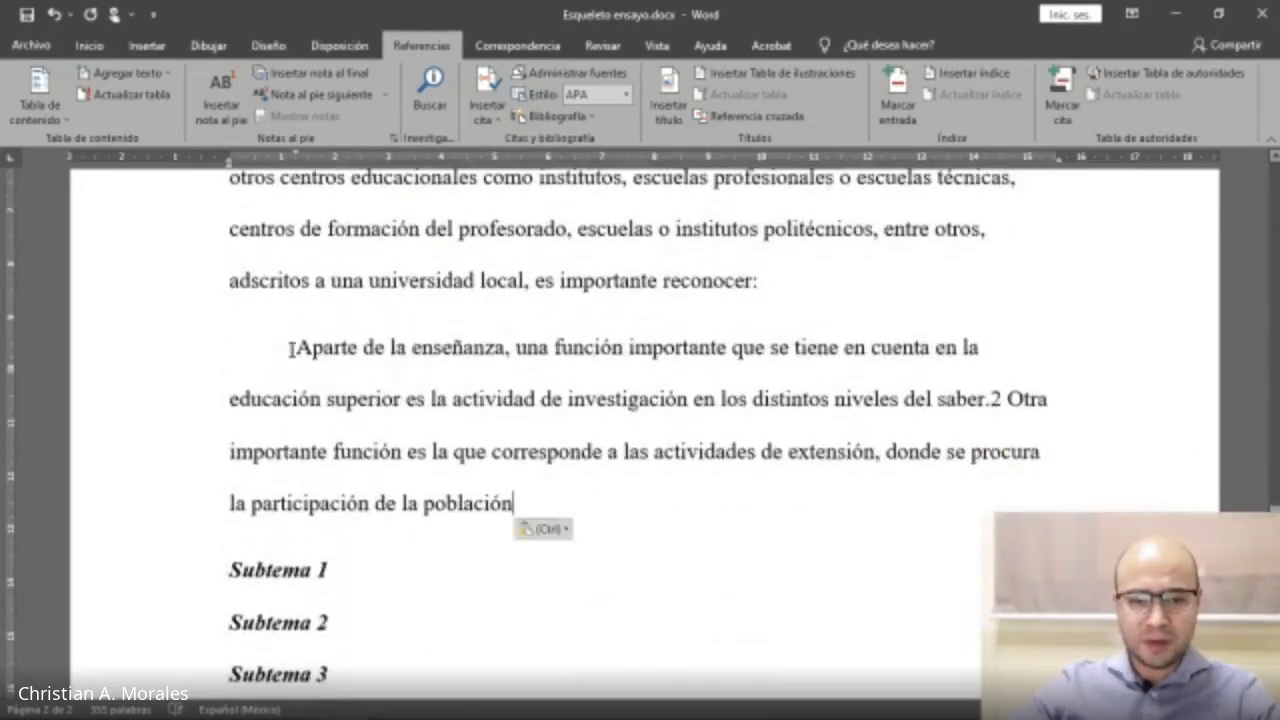
pyautogui.keyDown('shift'); pyautogui.click(291, 348); pyautogui.keyUp('shift')
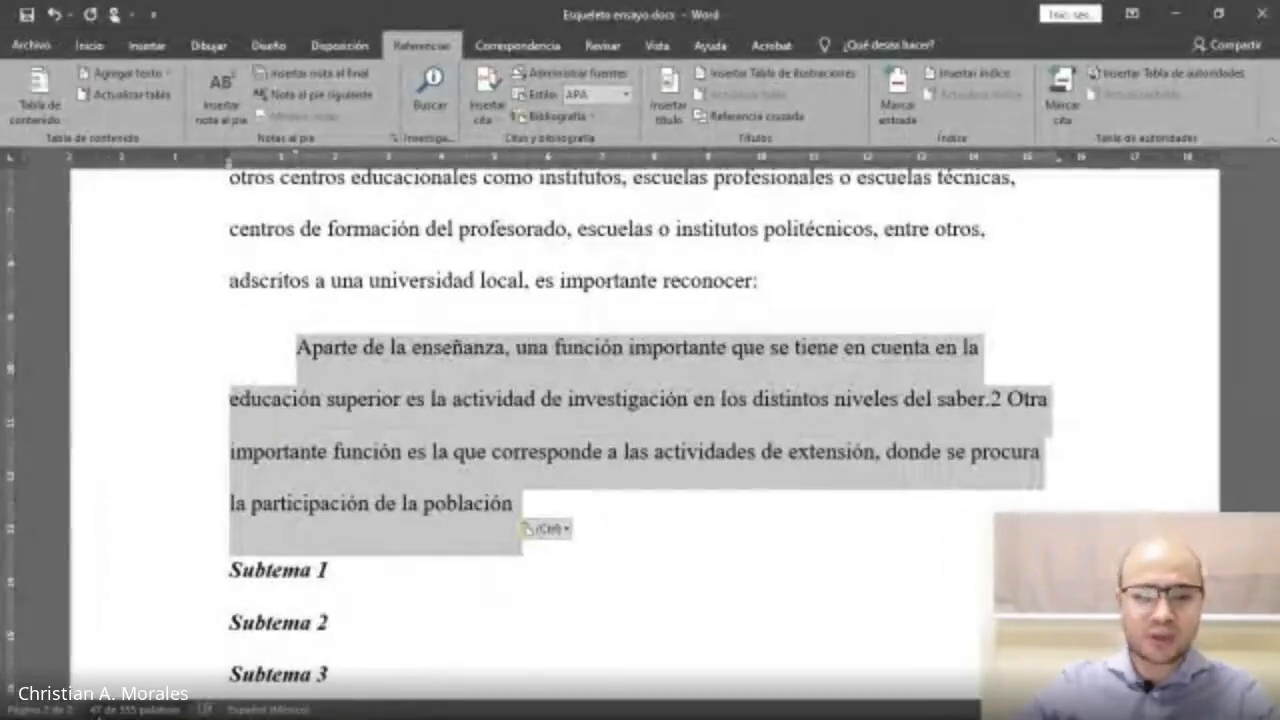
pyautogui.click(567, 511)
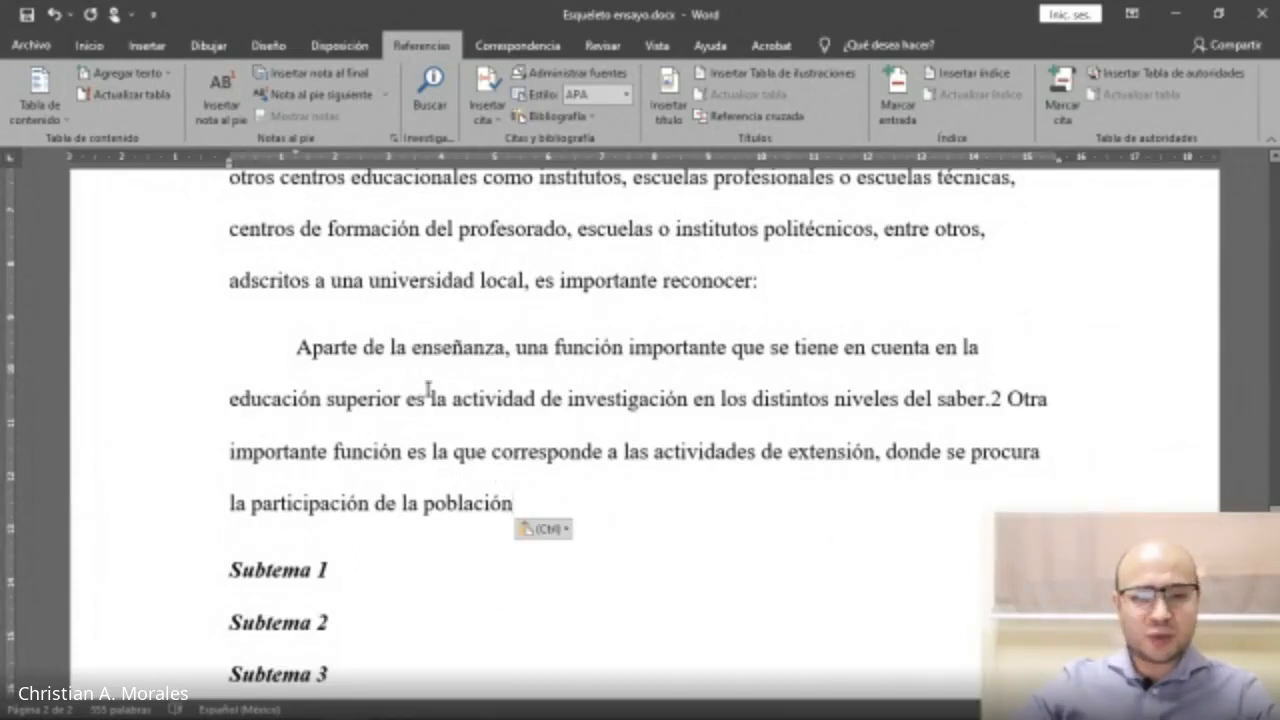
pyautogui.press('BackSpace')
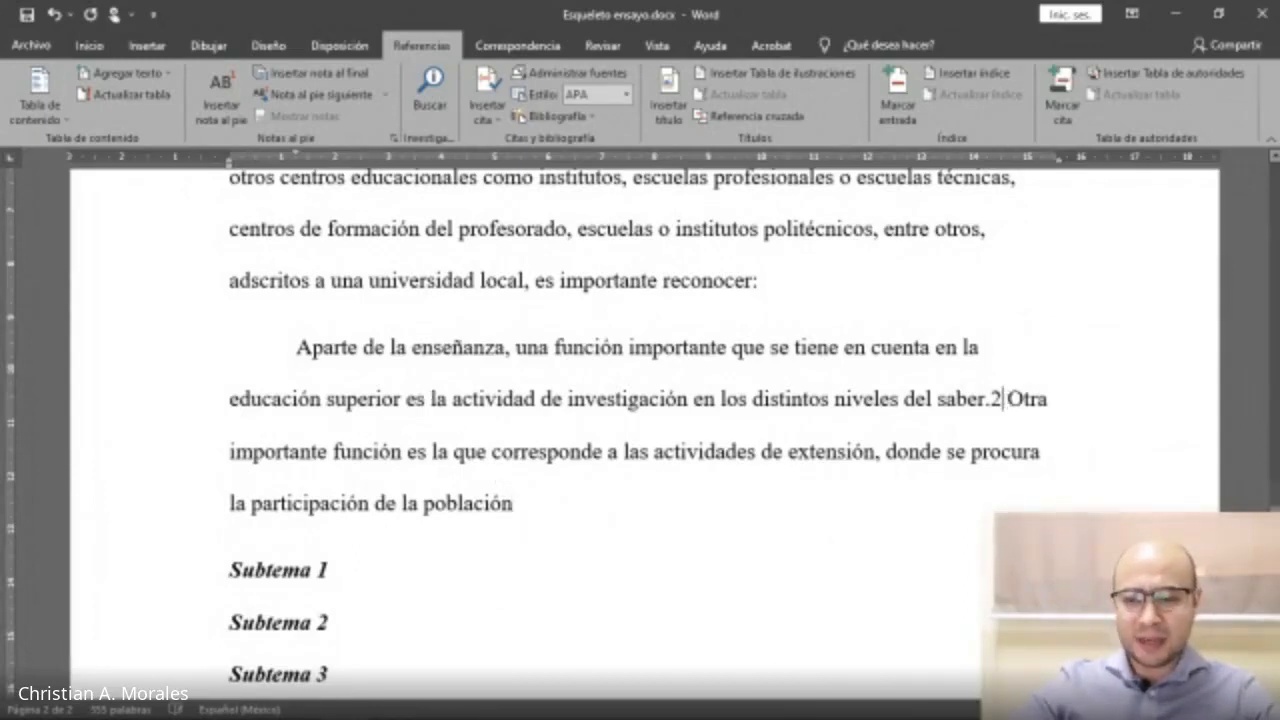
pyautogui.press('BackSpace')
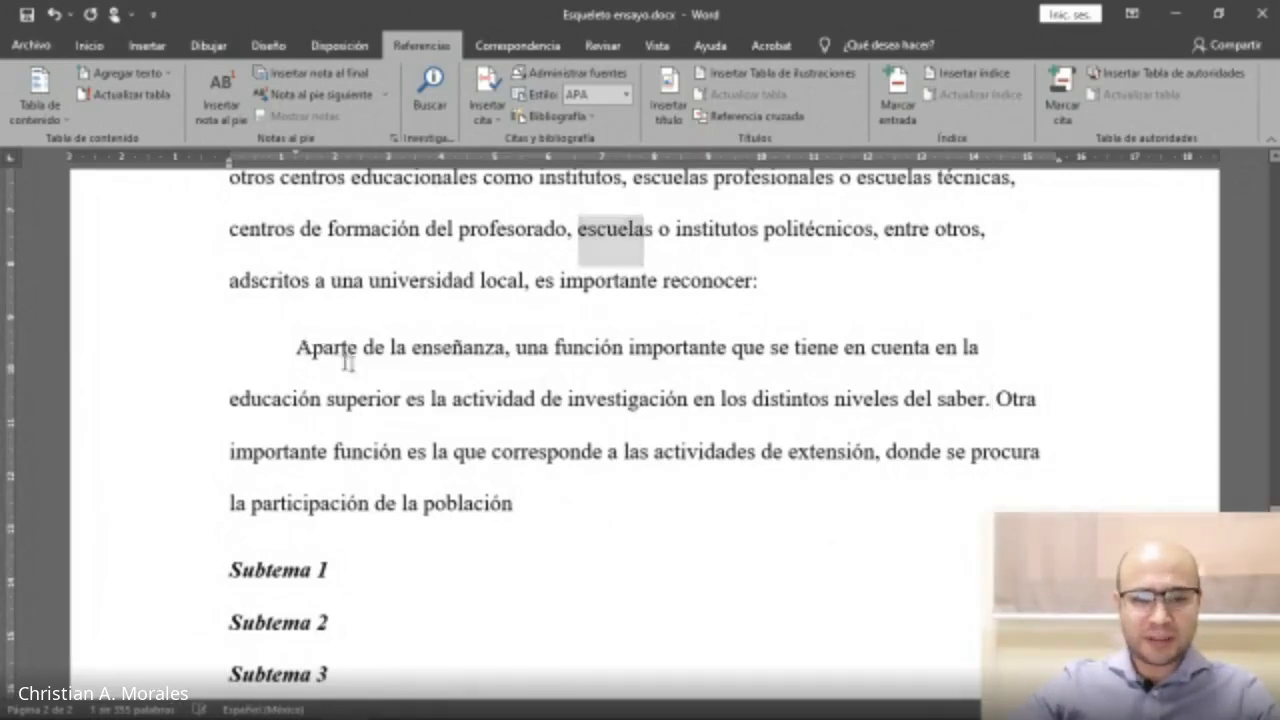
# Add an empty paragraph after the pasted quotation.
pyautogui.moveTo(346, 358); pyautogui.dragTo(511, 497)
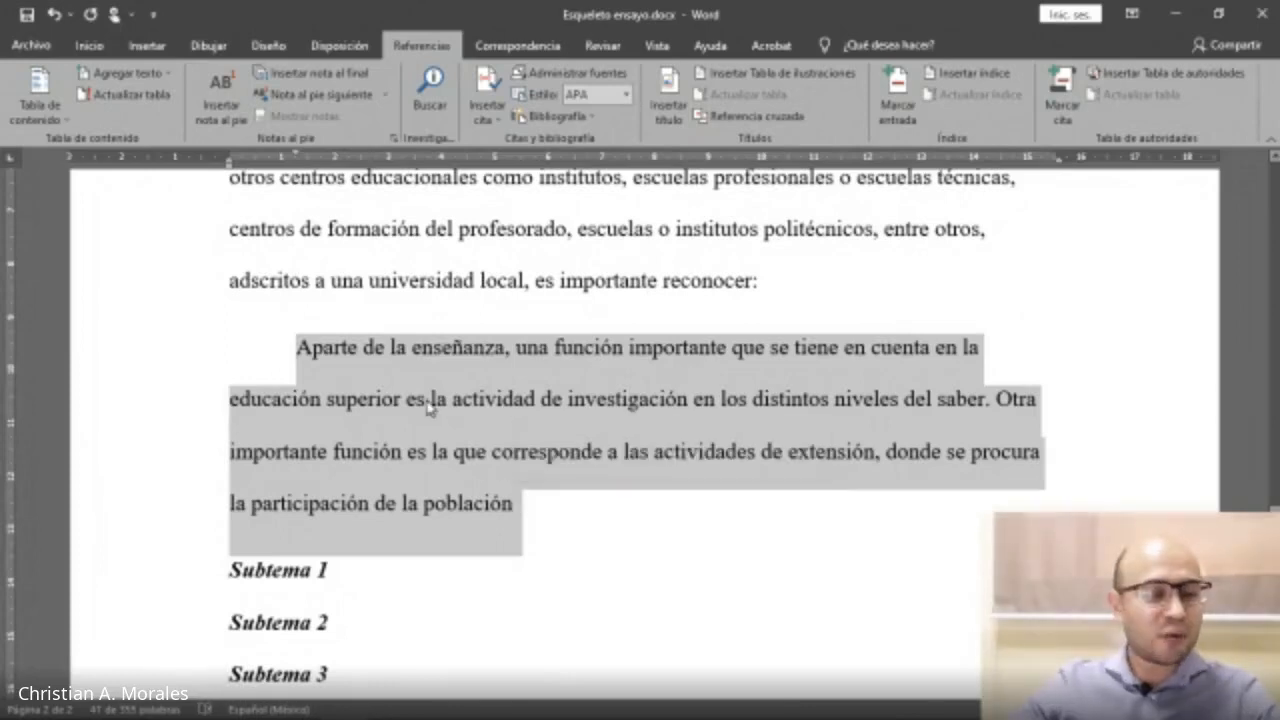
pyautogui.click(553, 517)
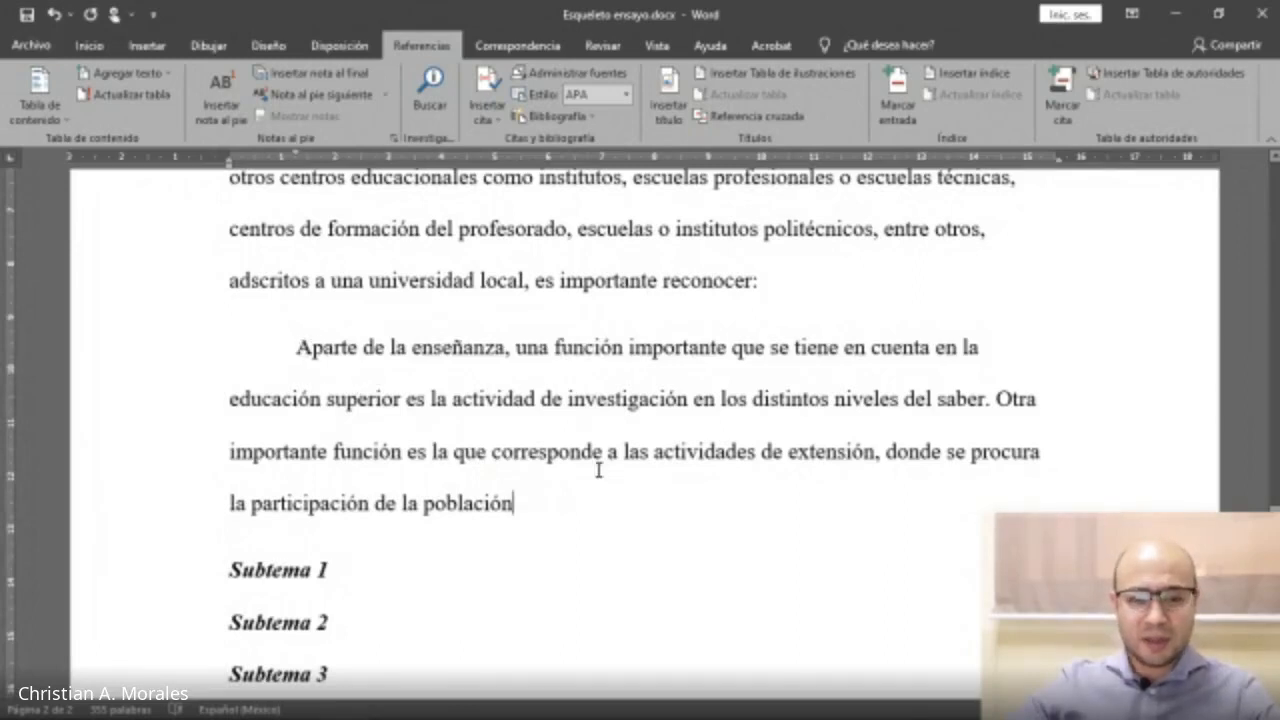
pyautogui.press('Return')
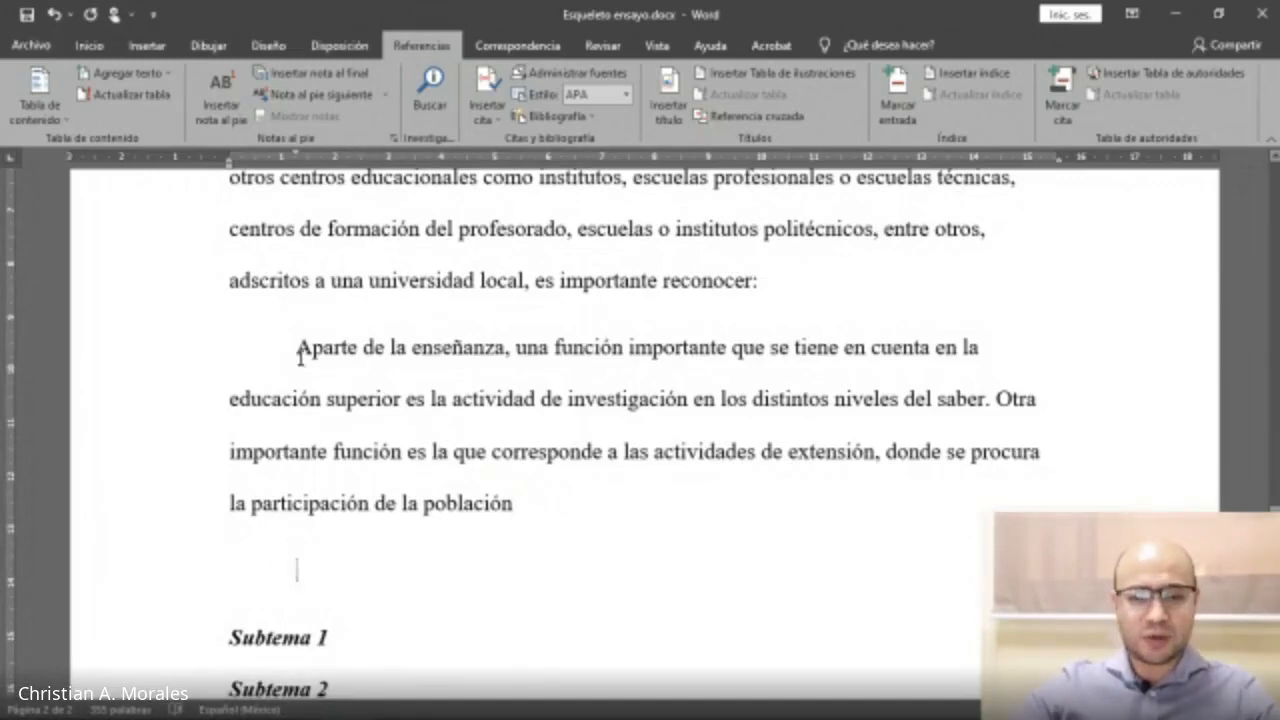
# Modify the Cita style of the selected quotation to left alignment with no special first-line indent.
pyautogui.moveTo(298, 348); pyautogui.dragTo(515, 497)
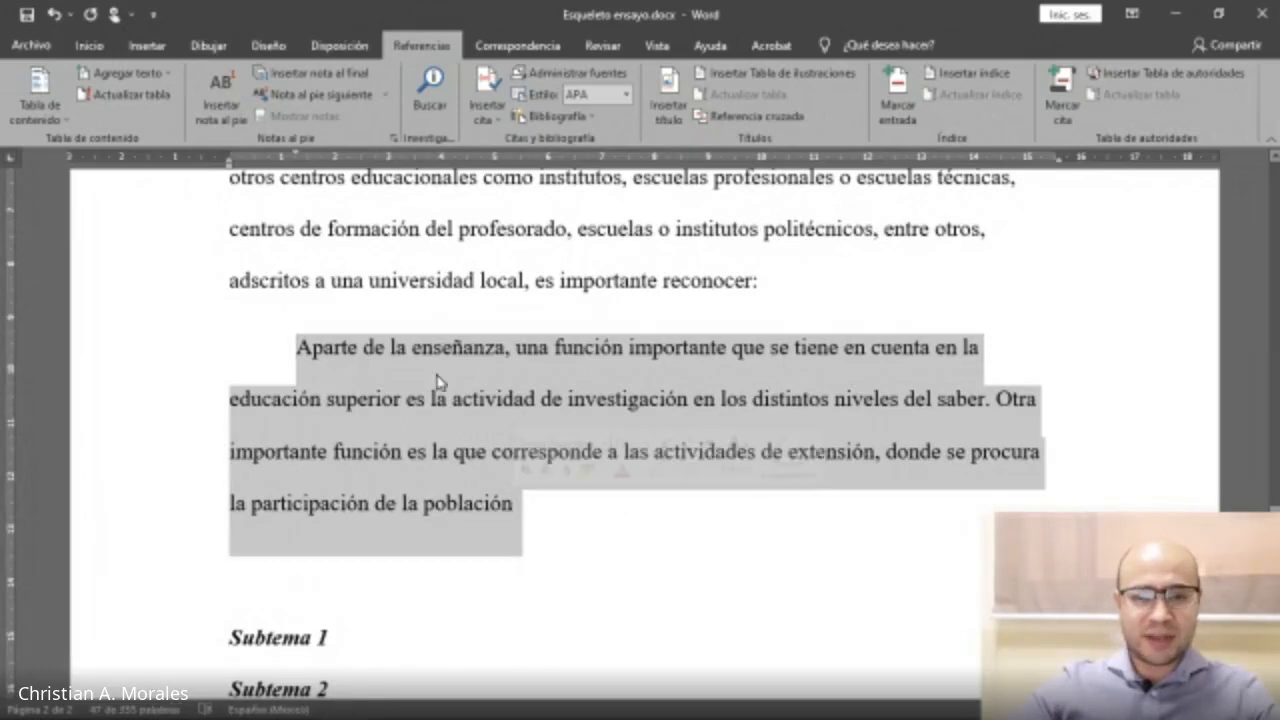
pyautogui.click(89, 45)
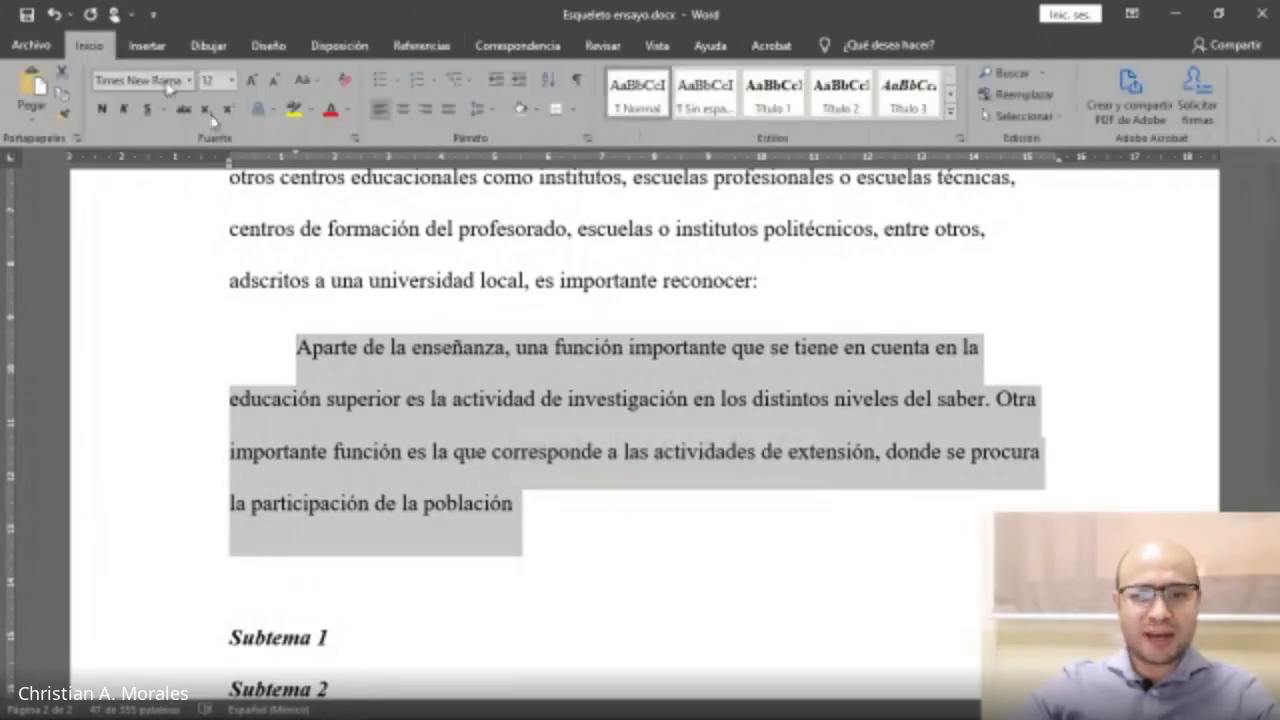
pyautogui.click(951, 115)
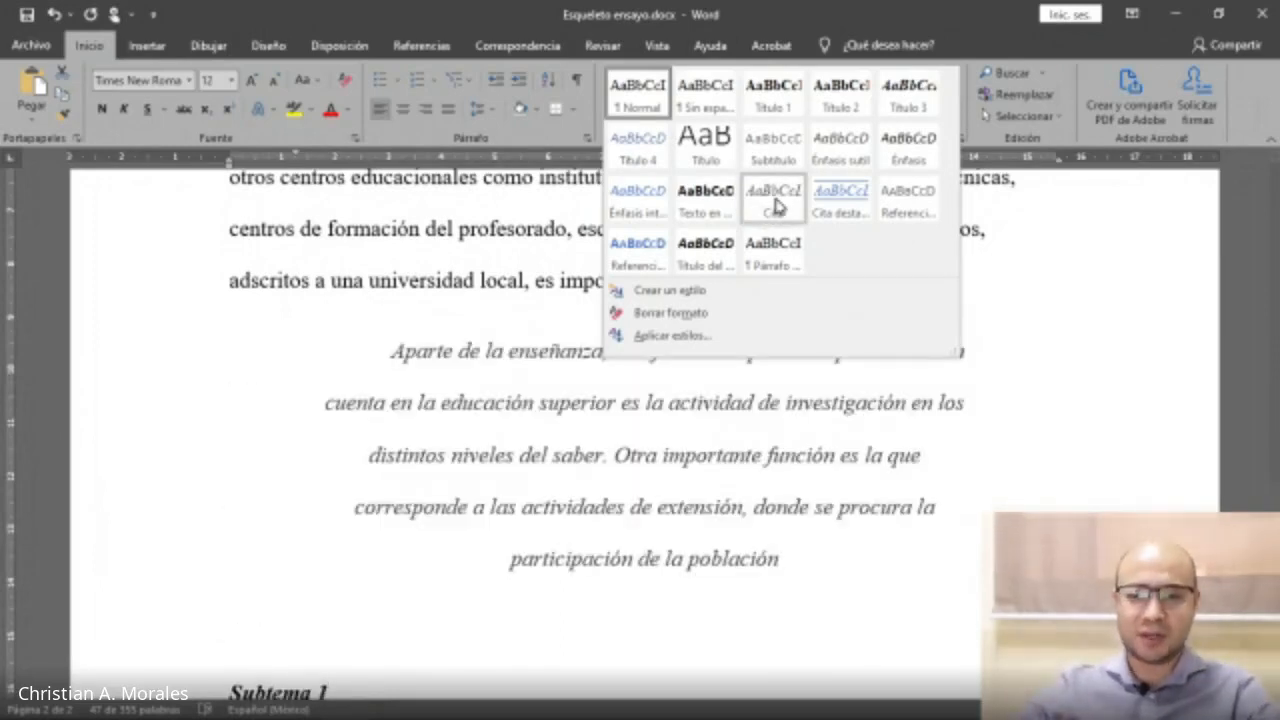
pyautogui.rightClick(777, 207)
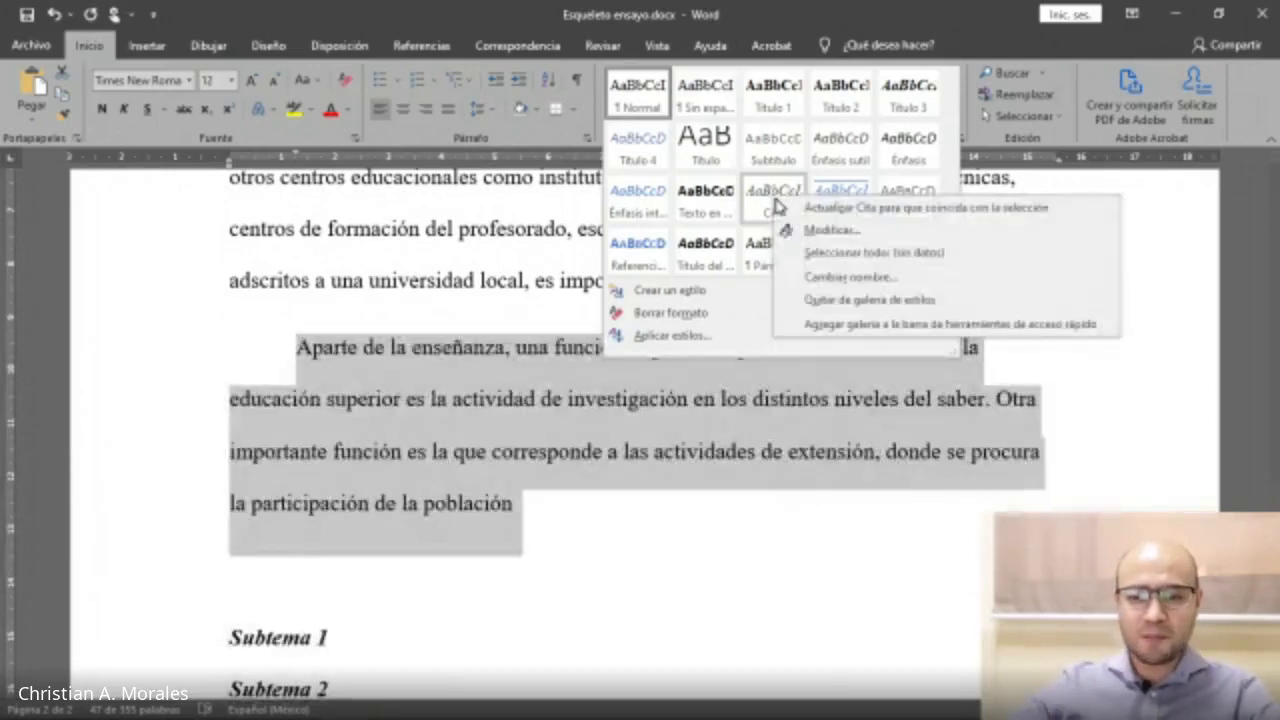
pyautogui.click(820, 231)
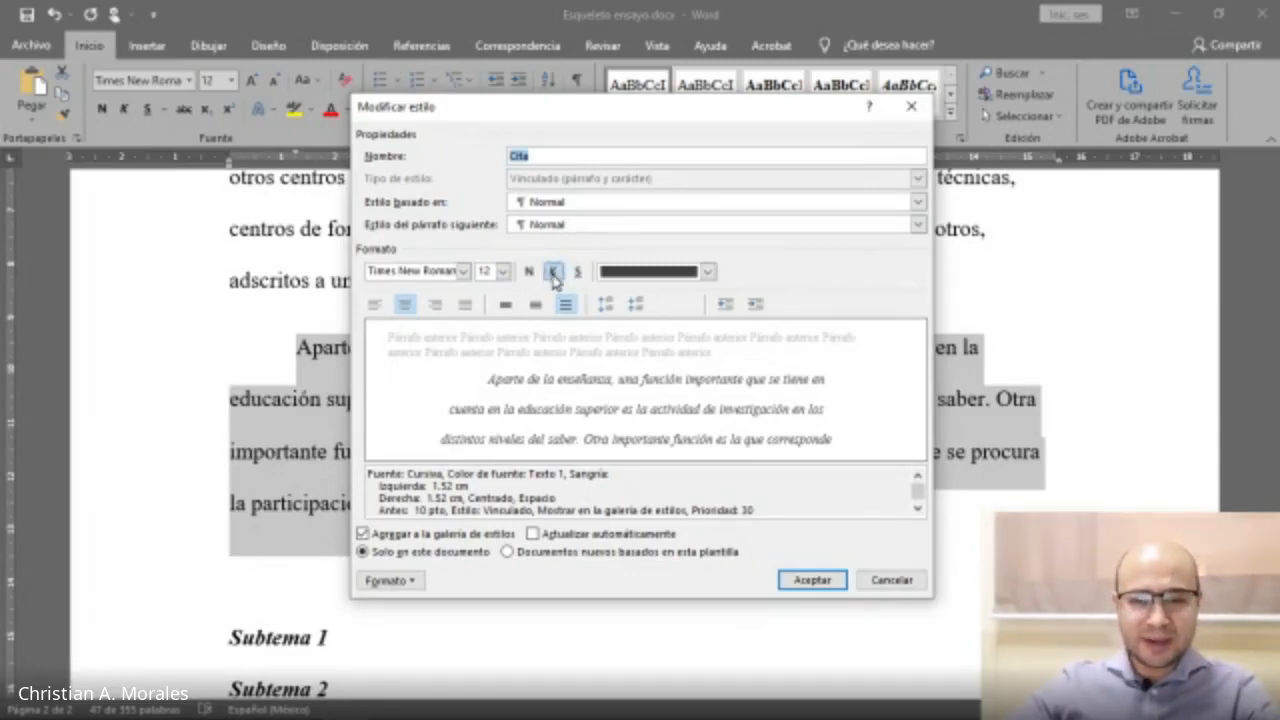
pyautogui.click(374, 304)
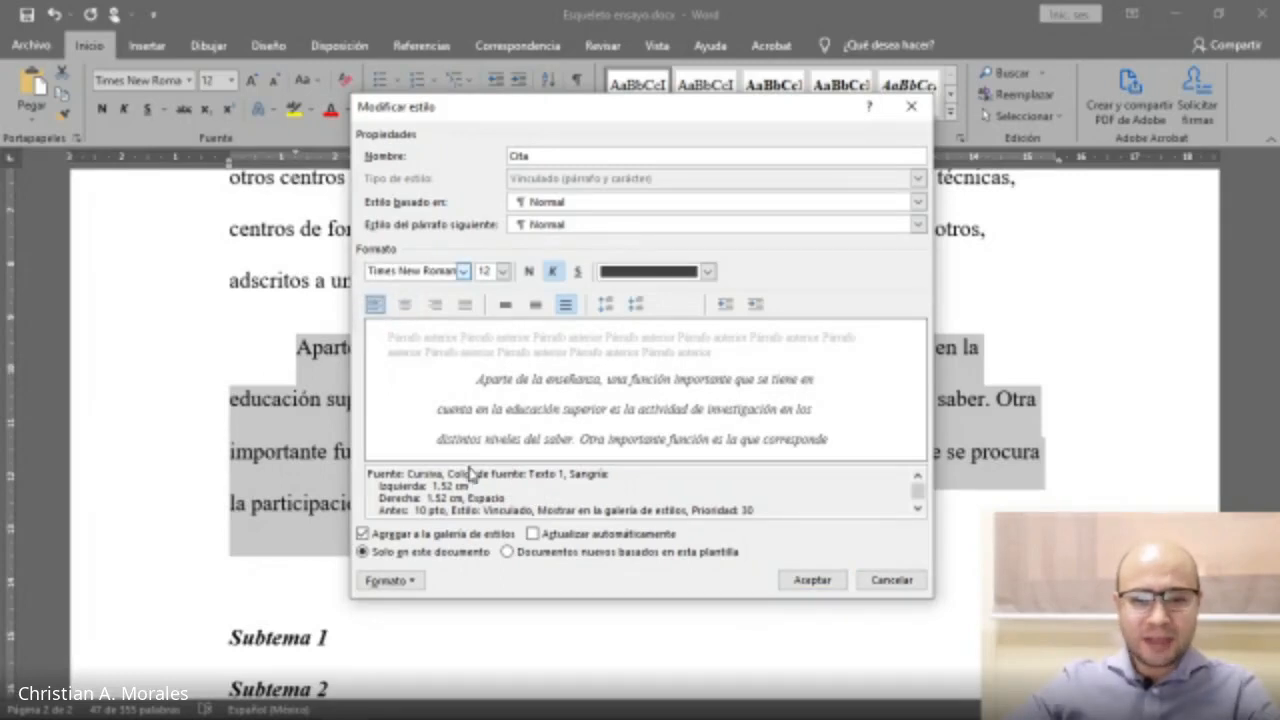
pyautogui.click(410, 586)
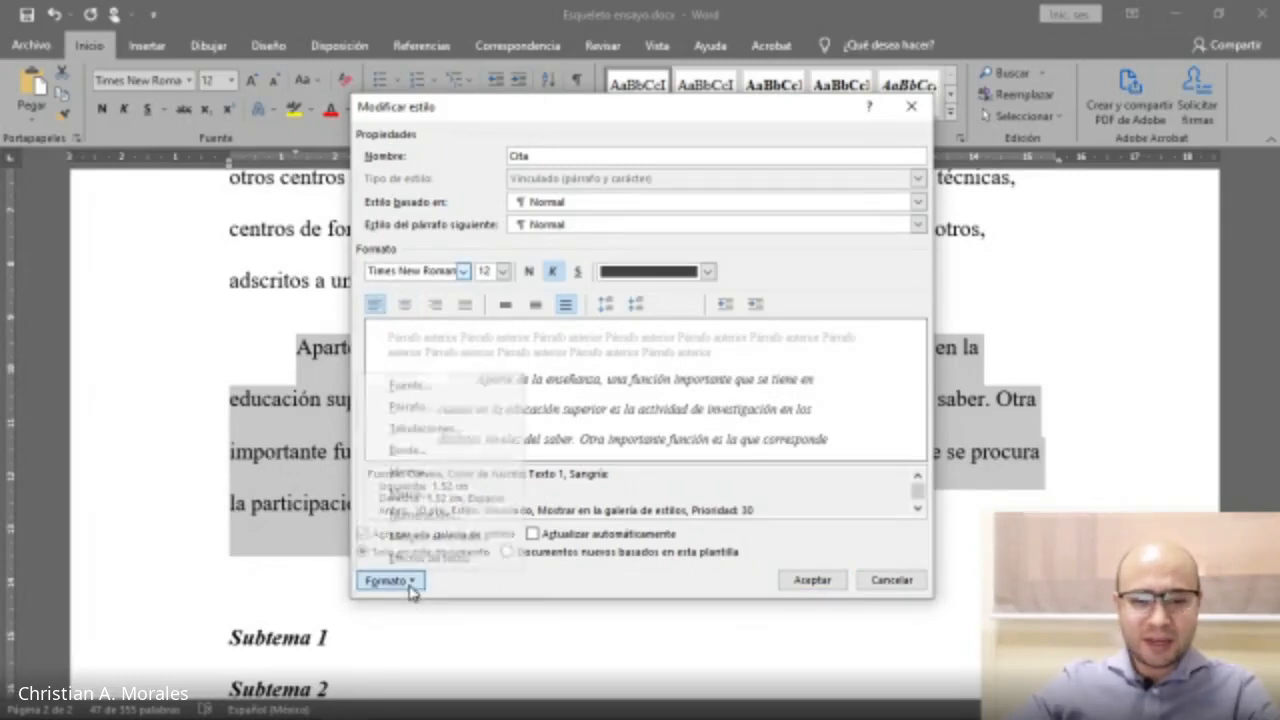
pyautogui.click(444, 414)
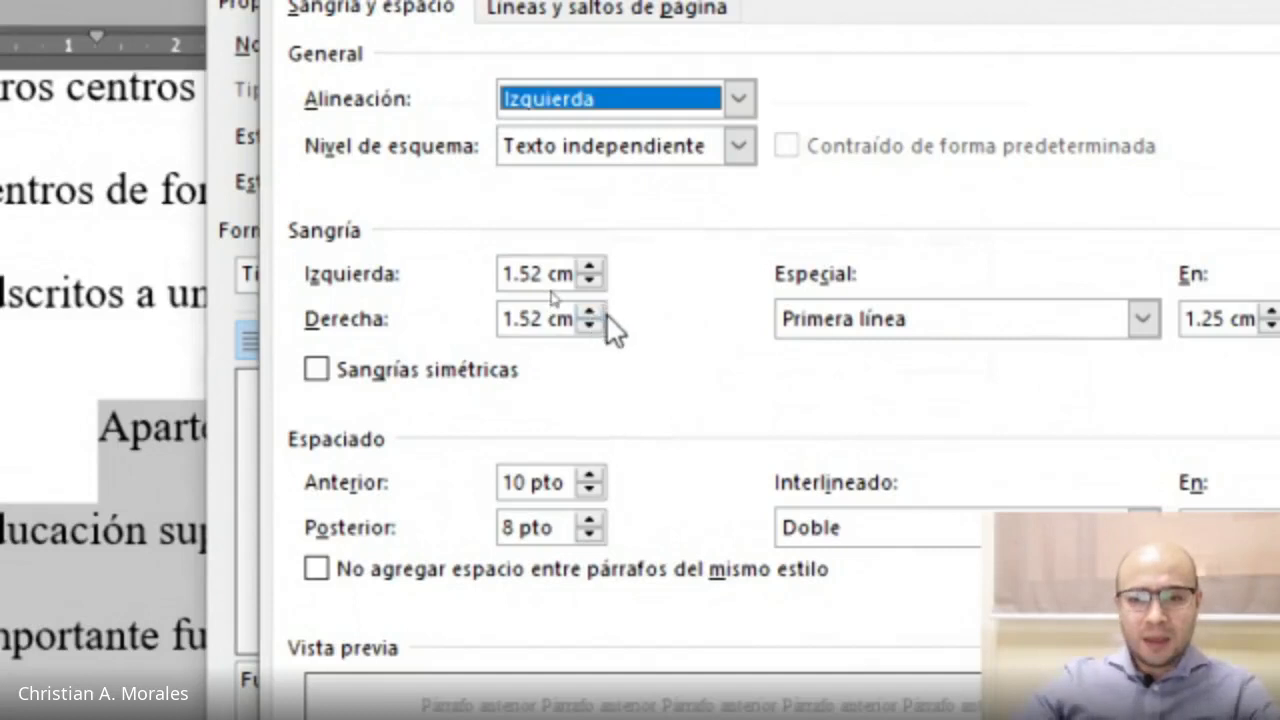
pyautogui.click(840, 322)
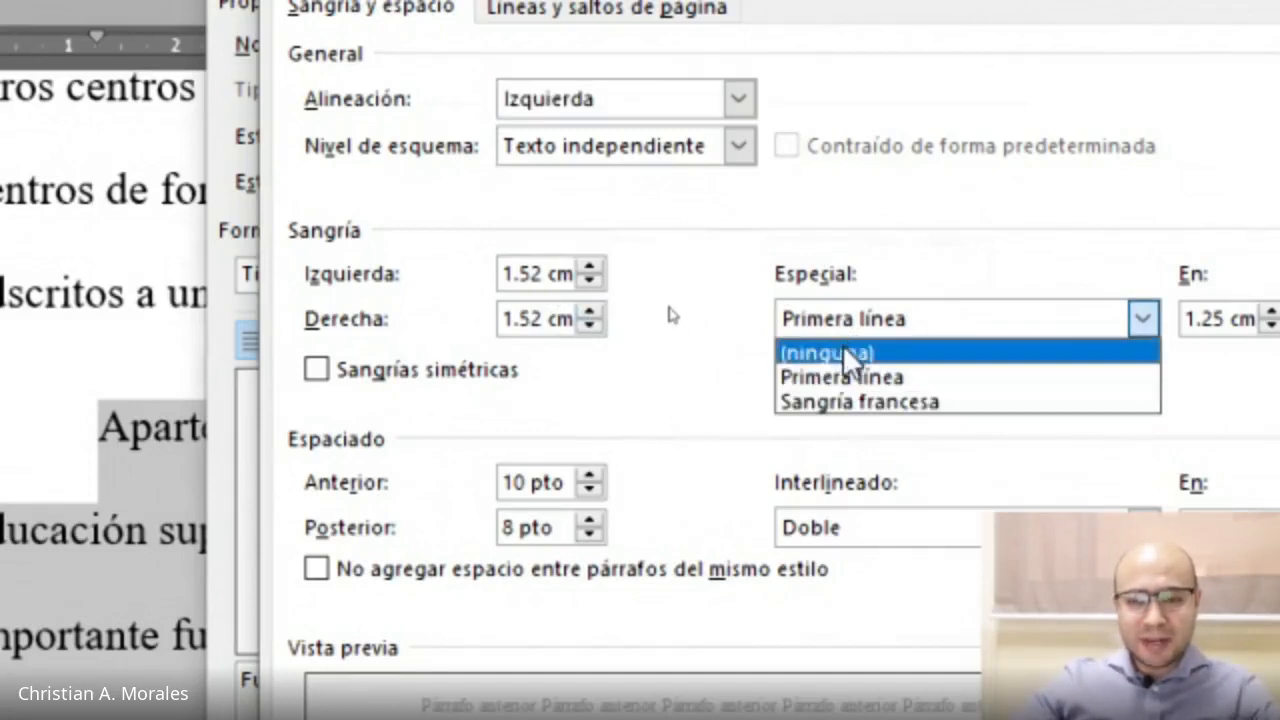
pyautogui.click(848, 355)
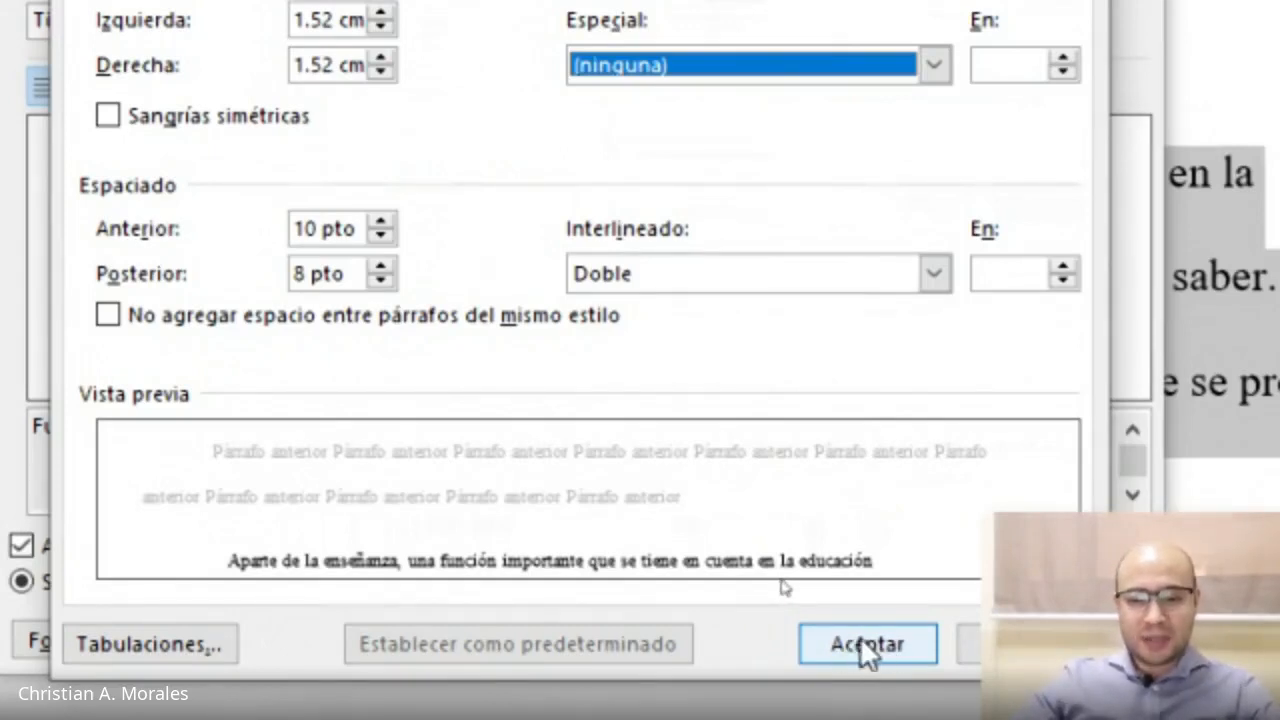
pyautogui.click(862, 640)
pyautogui.click(906, 640)
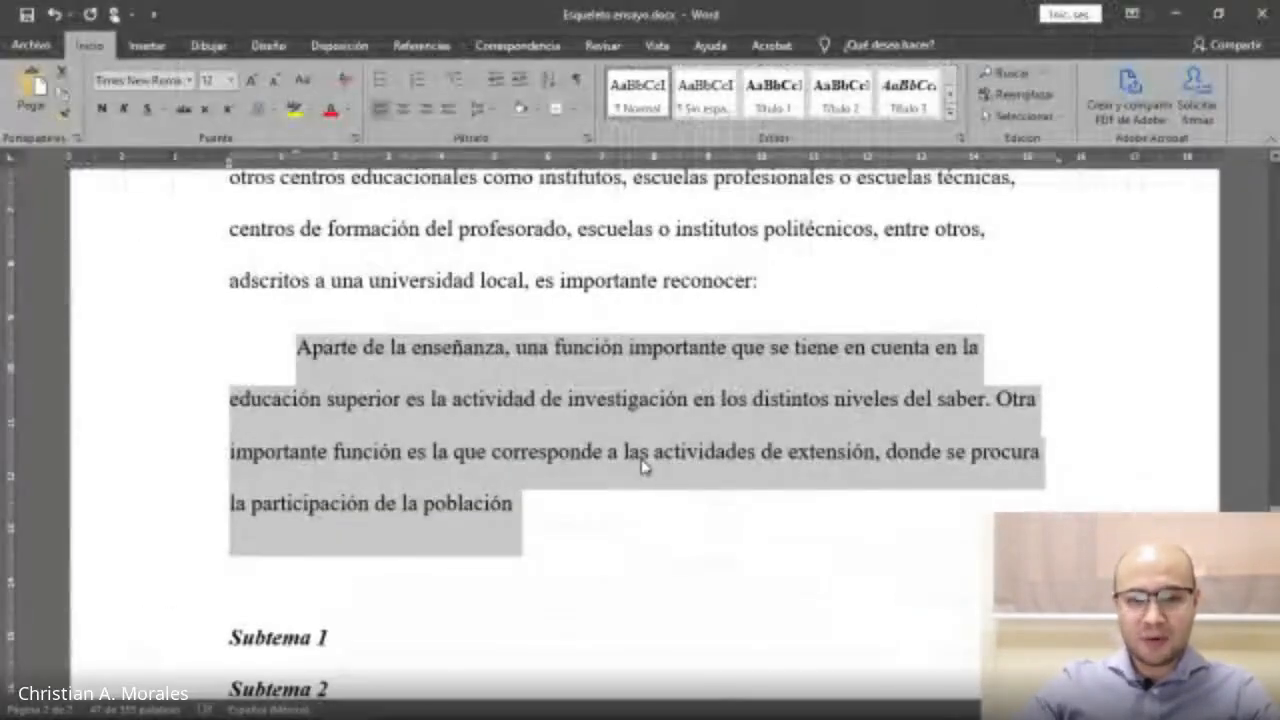
# Apply the Cita style to the quotation paragraph.
pyautogui.click(950, 107)
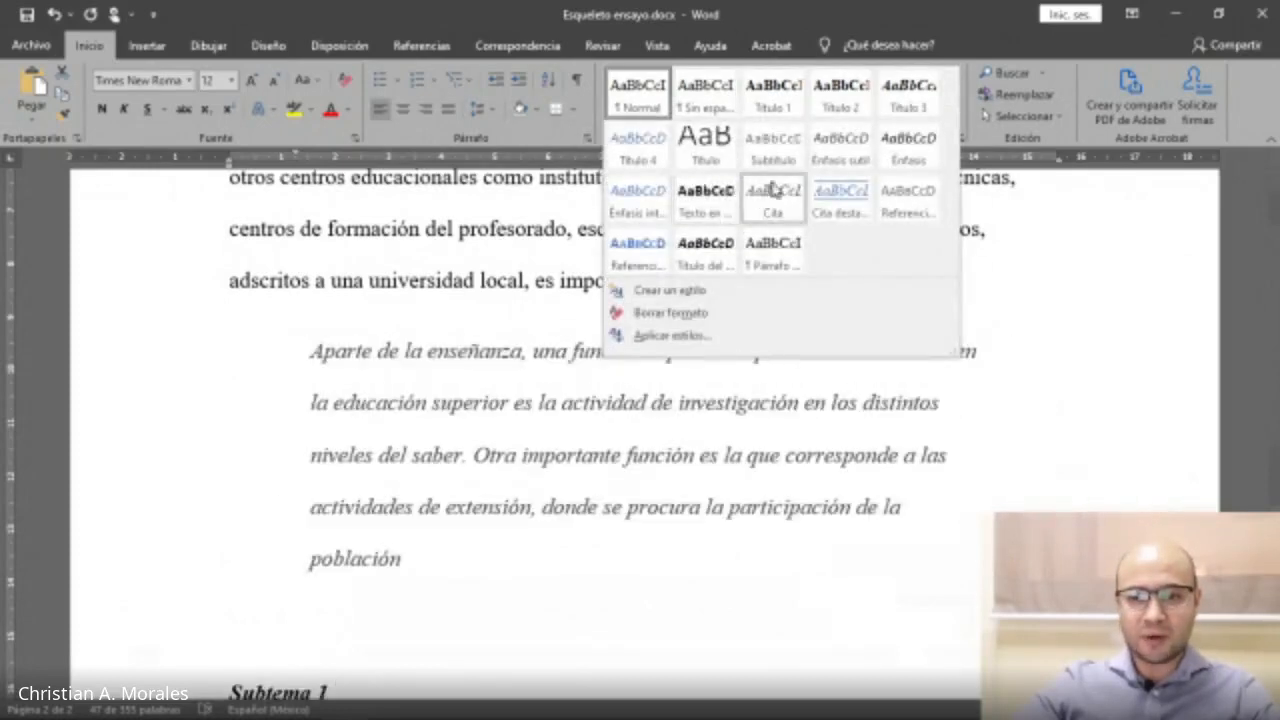
pyautogui.click(772, 209)
pyautogui.click(647, 372)
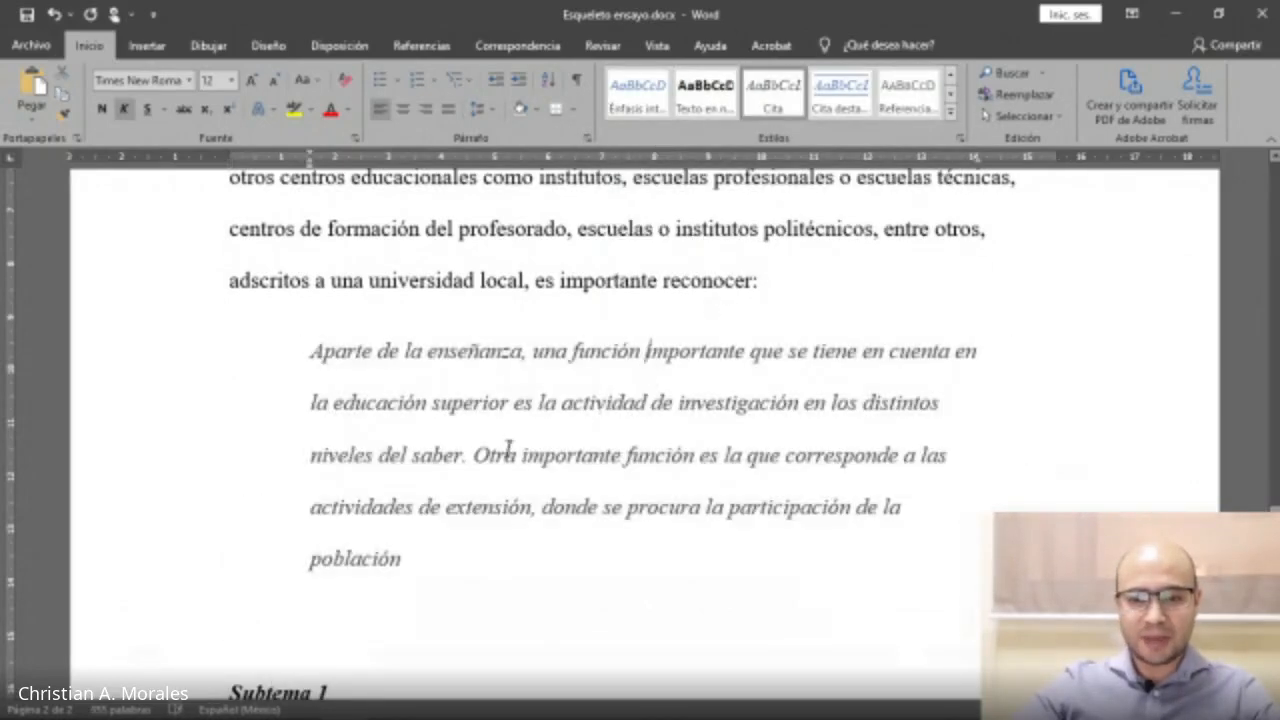
# Modify the Cita style so its font colour is Automático.
pyautogui.moveTo(314, 362); pyautogui.dragTo(420, 547)
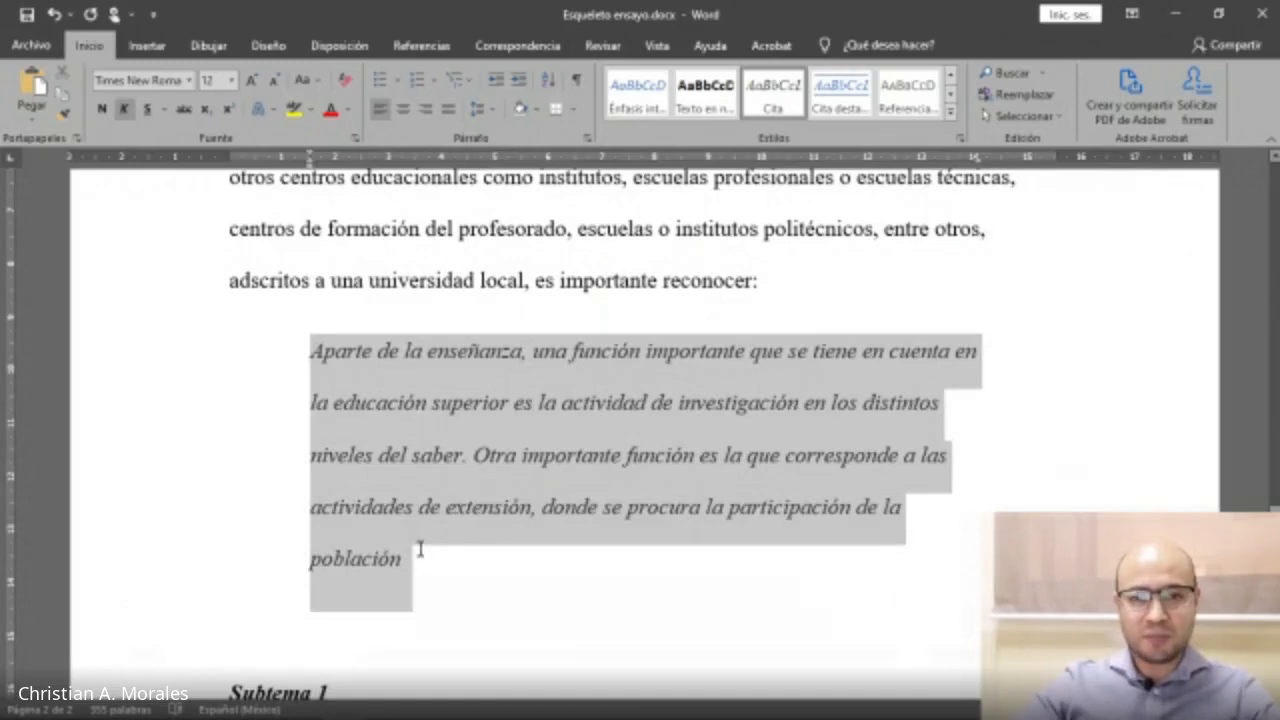
pyautogui.rightClick(781, 89)
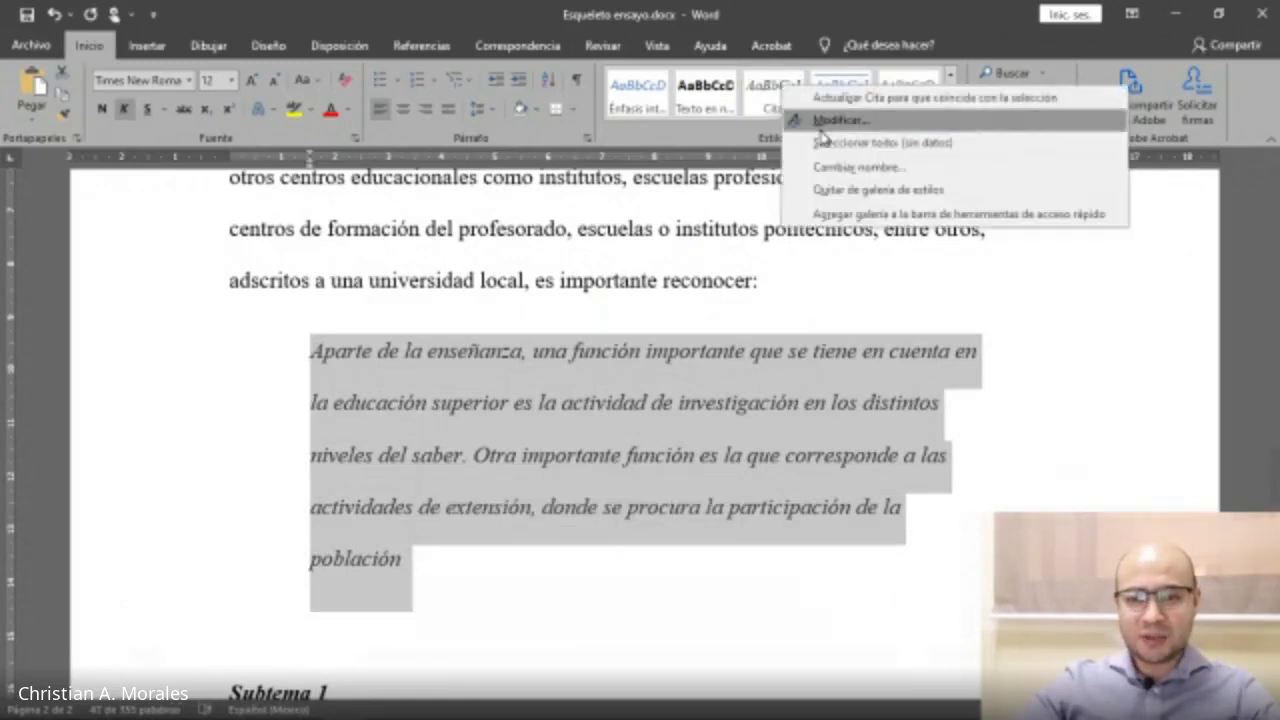
pyautogui.click(820, 128)
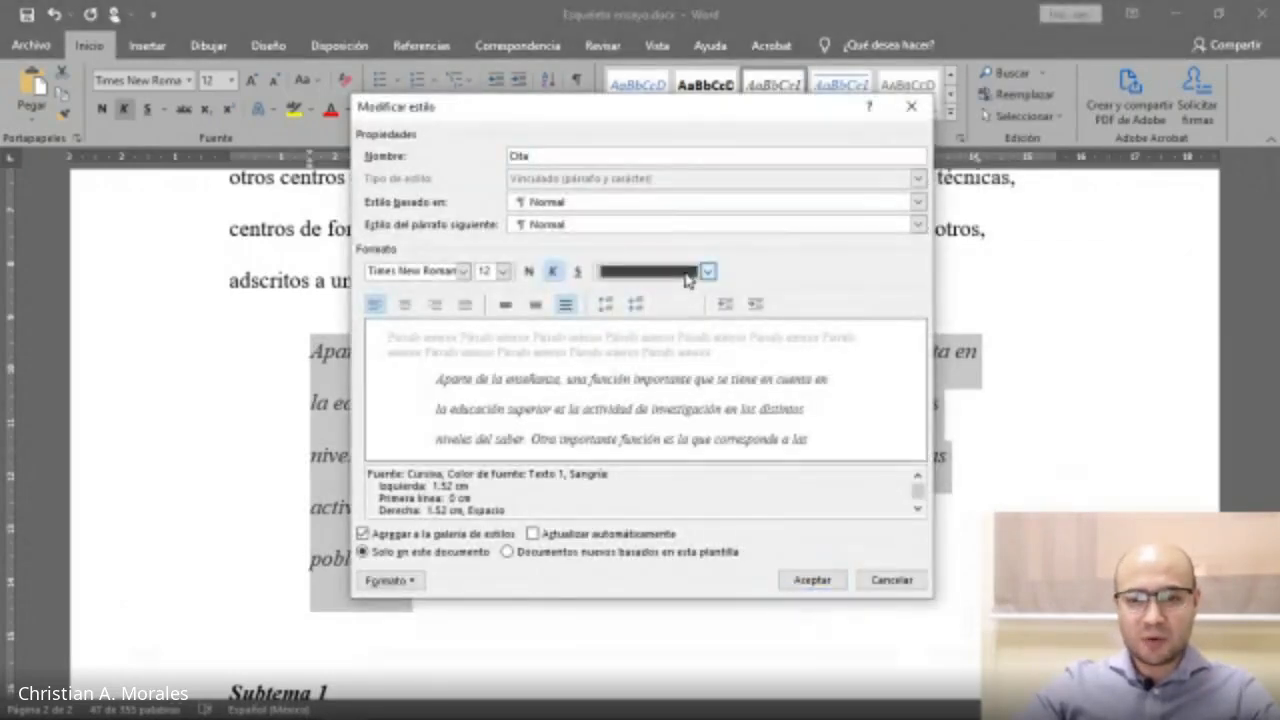
pyautogui.click(695, 273)
pyautogui.click(657, 294)
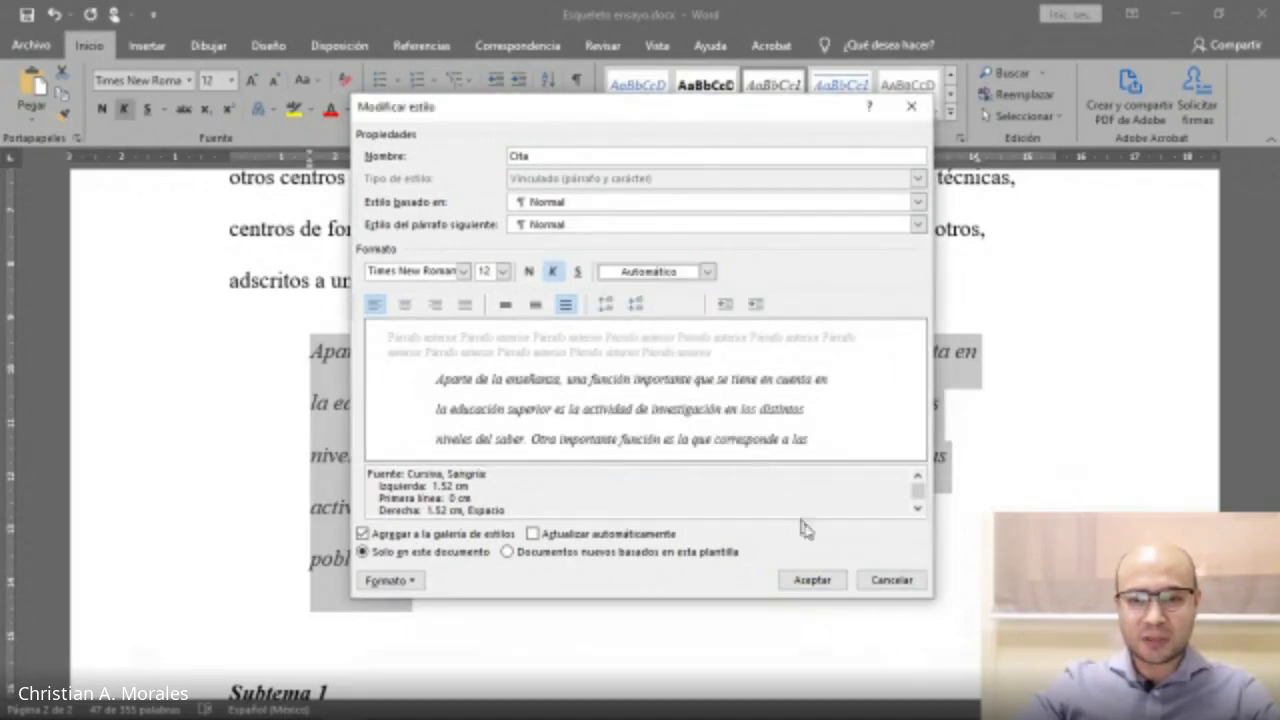
pyautogui.click(812, 580)
# Add a period after 'población' at the end of the quotation.
pyautogui.click(374, 362)
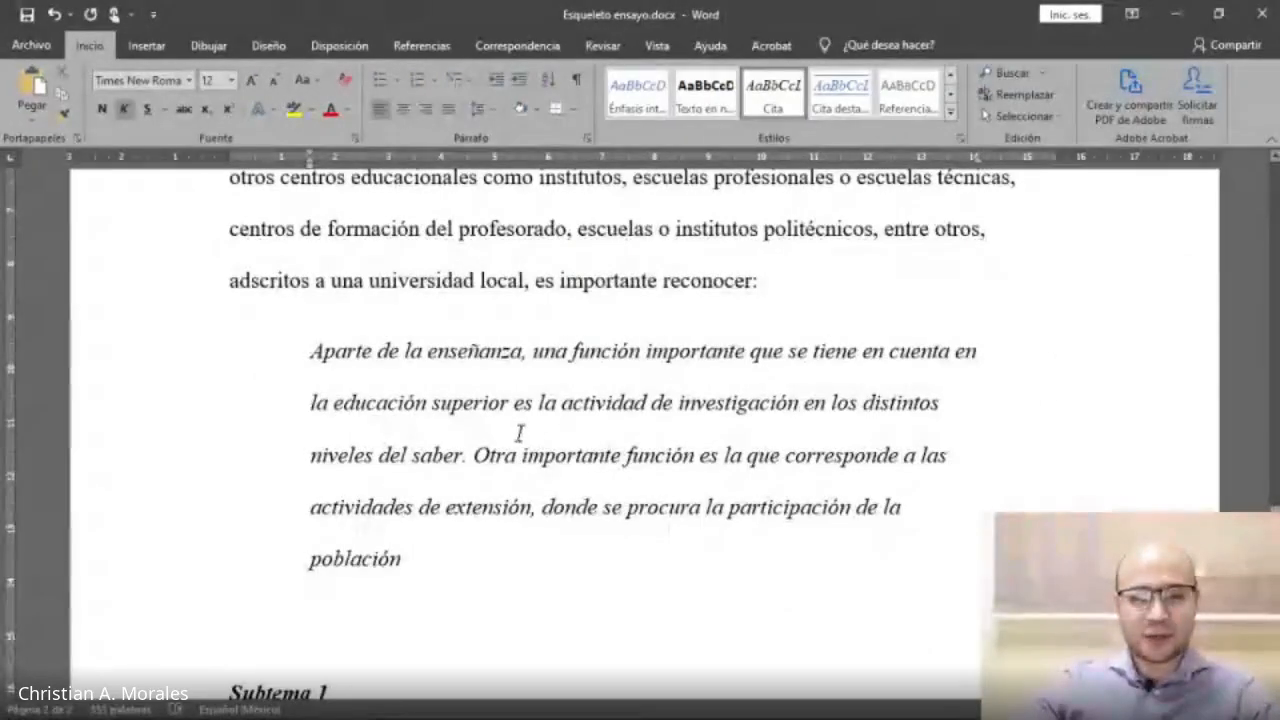
pyautogui.click(440, 561)
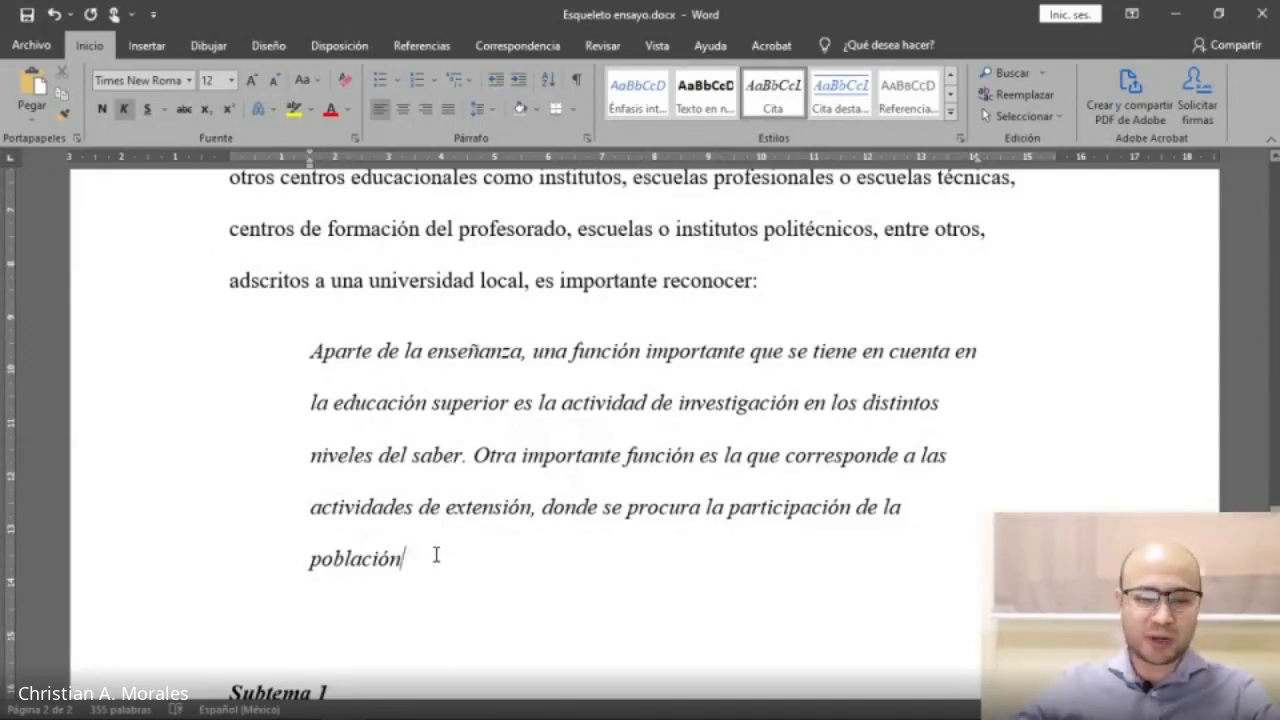
pyautogui.scroll(-1, 436, 555)
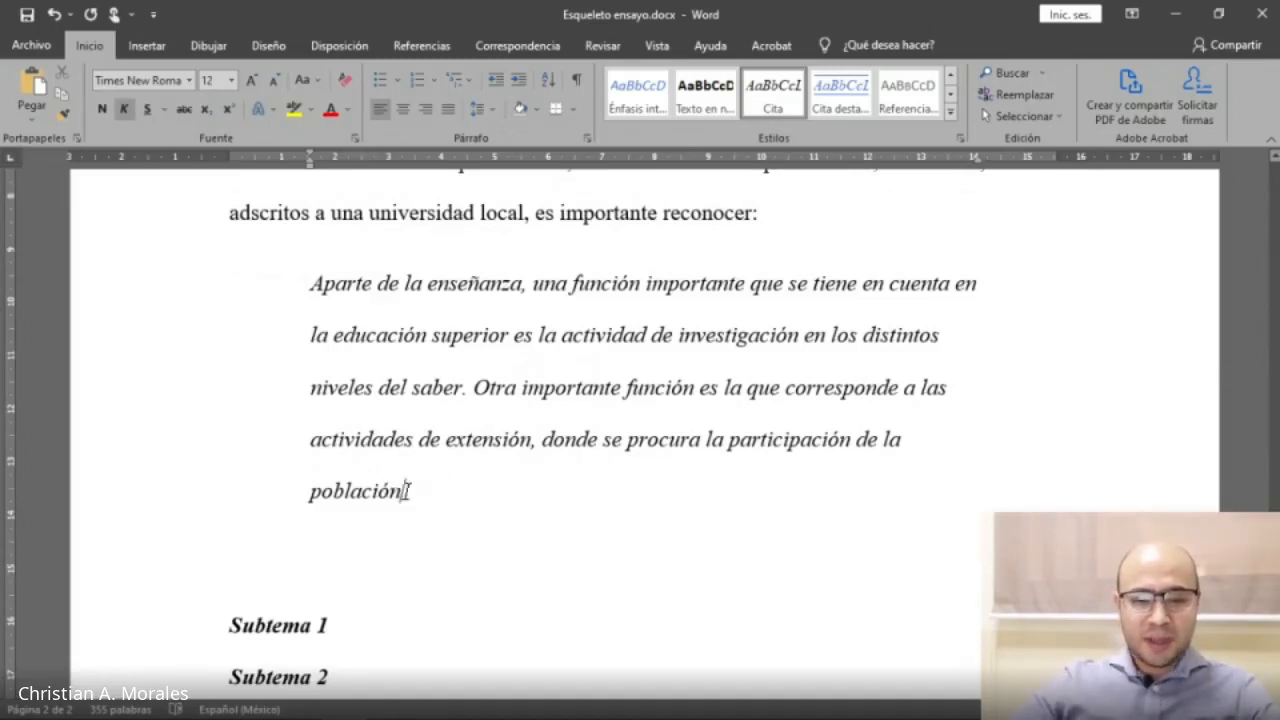
pyautogui.write('.')
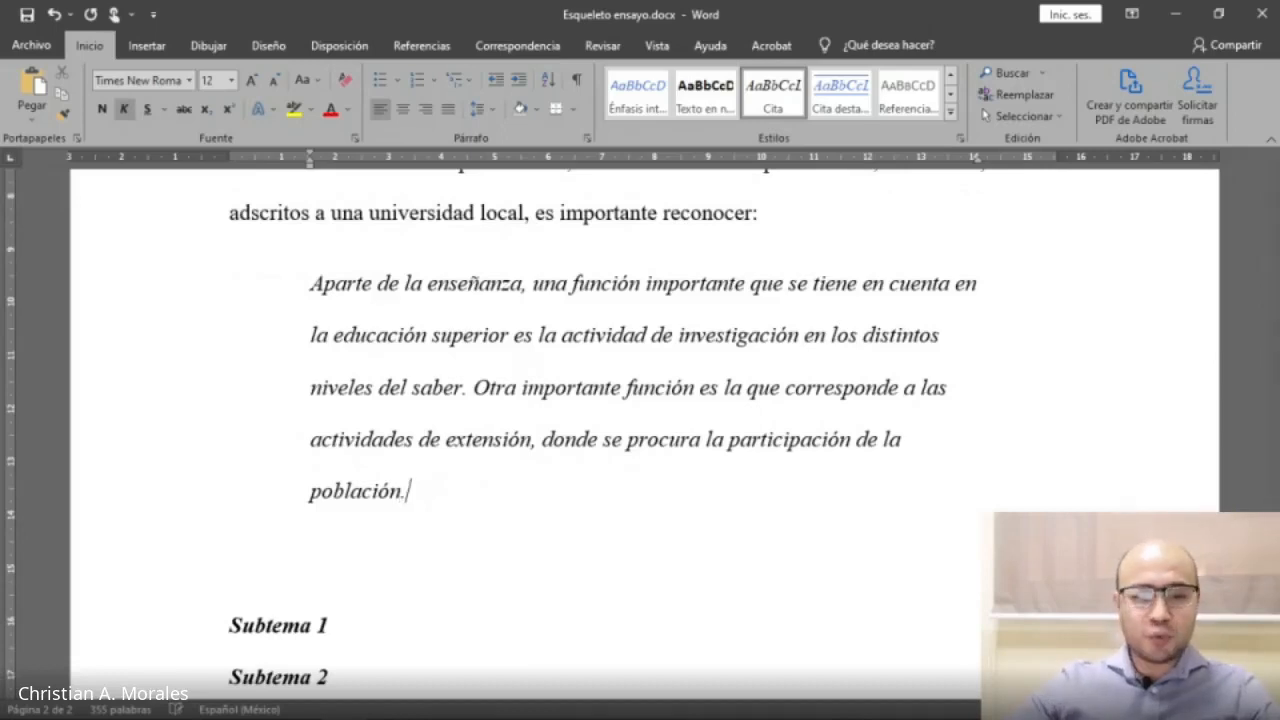
# Insert an APA citation of the Hernández & Fernández (2017) source at the end of the quotation.
pyautogui.moveTo(313, 283); pyautogui.dragTo(414, 491)
pyautogui.click(451, 484)
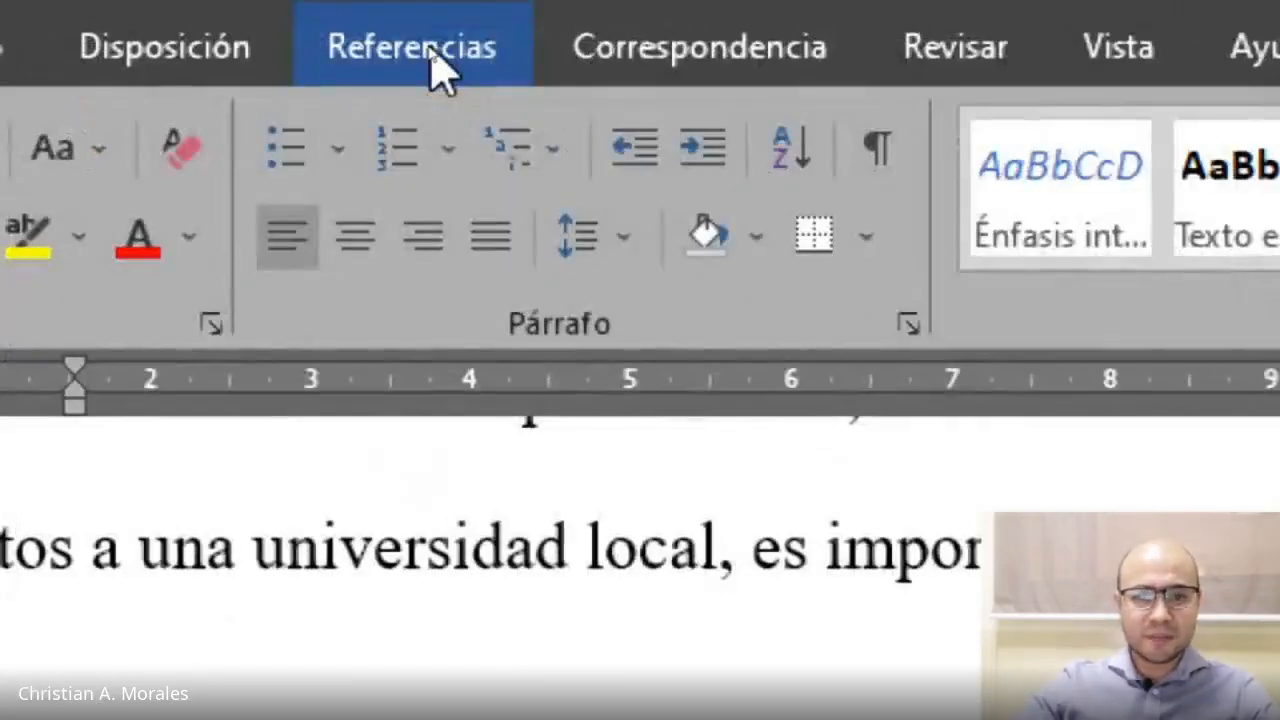
pyautogui.click(430, 52)
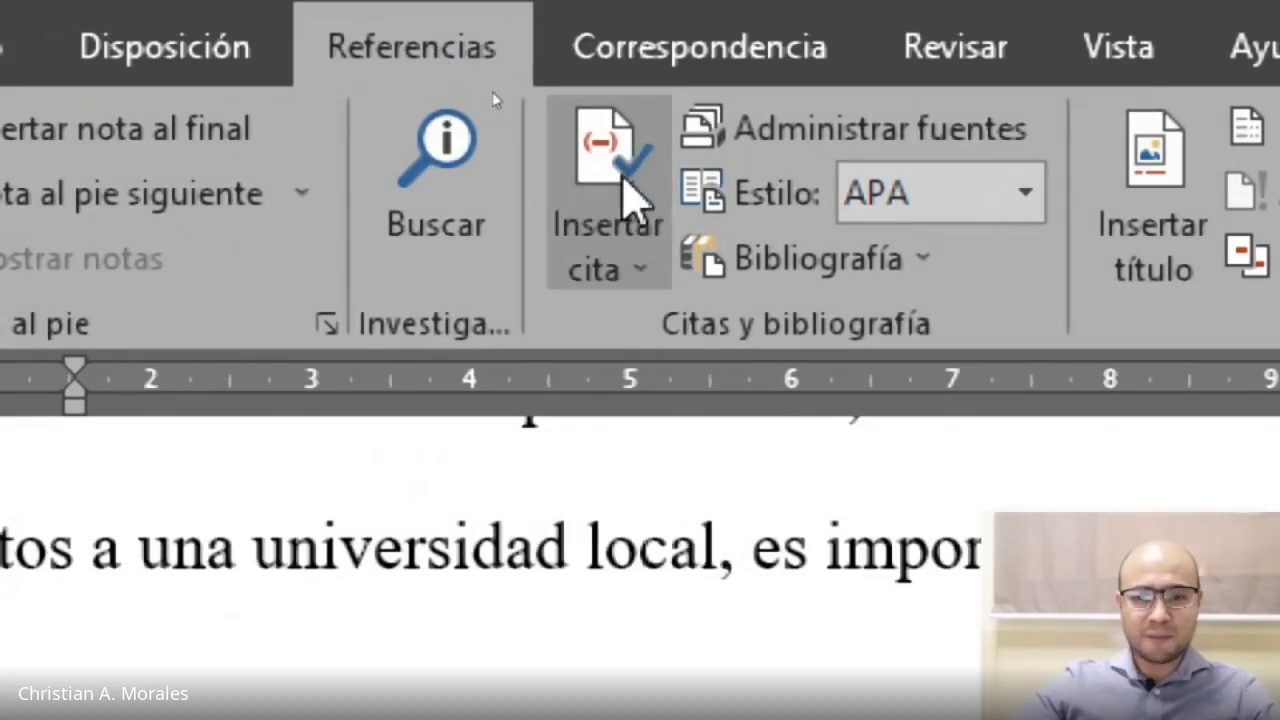
pyautogui.click(625, 268)
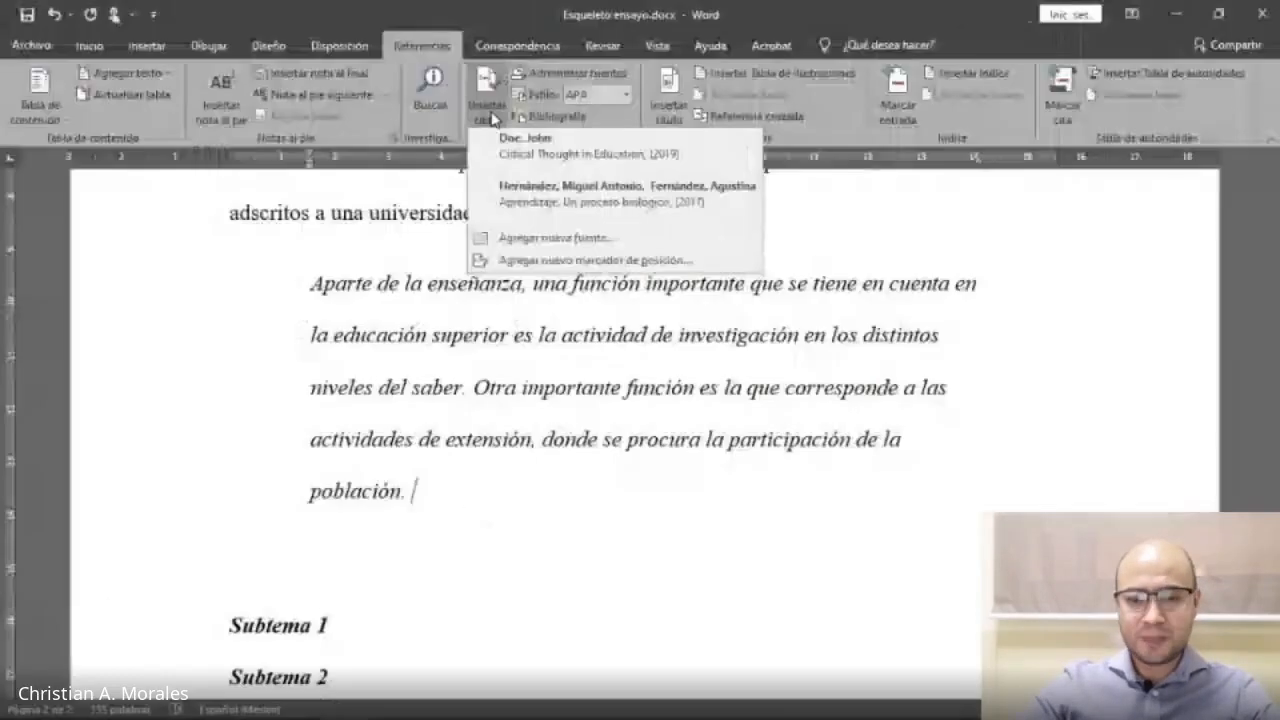
pyautogui.click(598, 193)
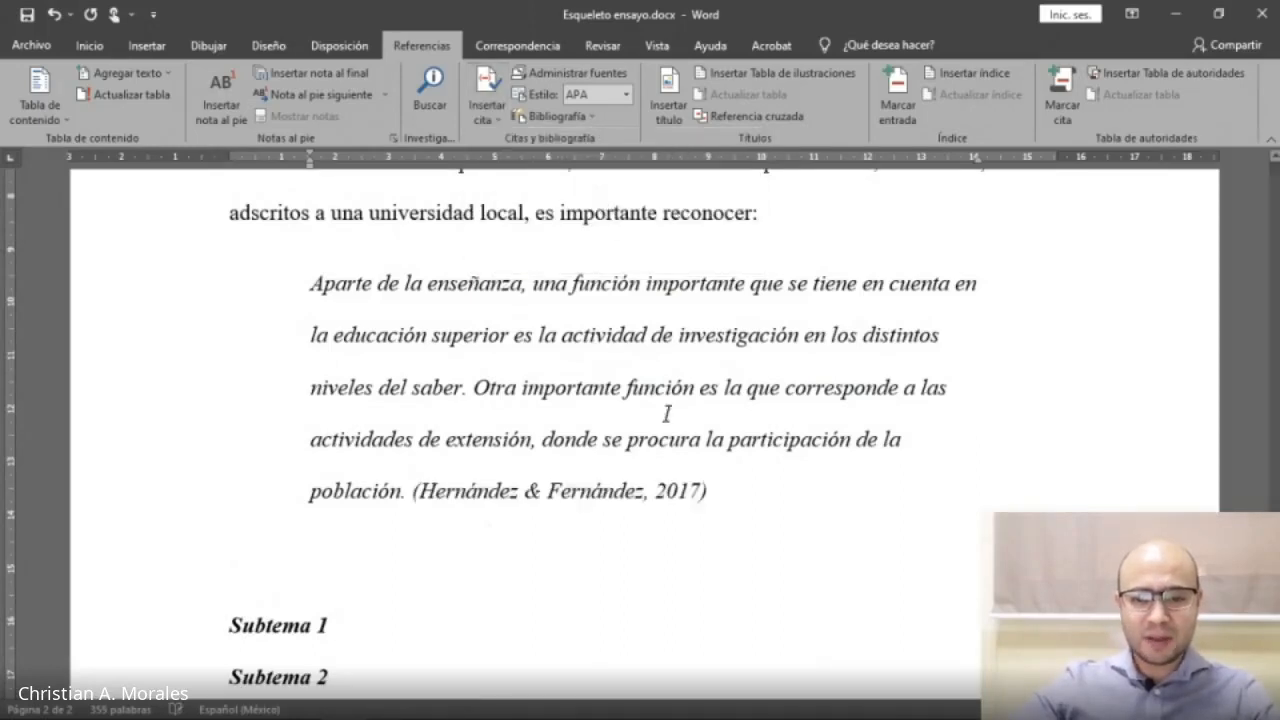
# Edit the inserted citation to add page 59.
pyautogui.click(580, 490)
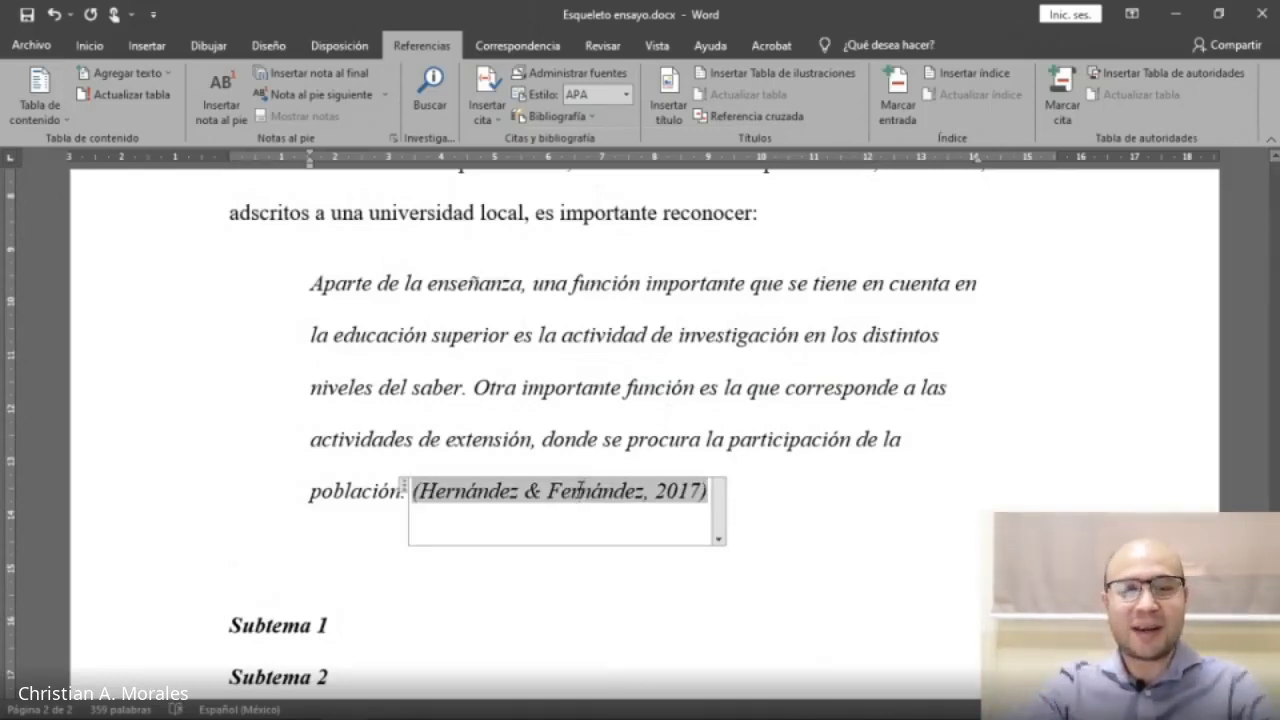
pyautogui.click(719, 527)
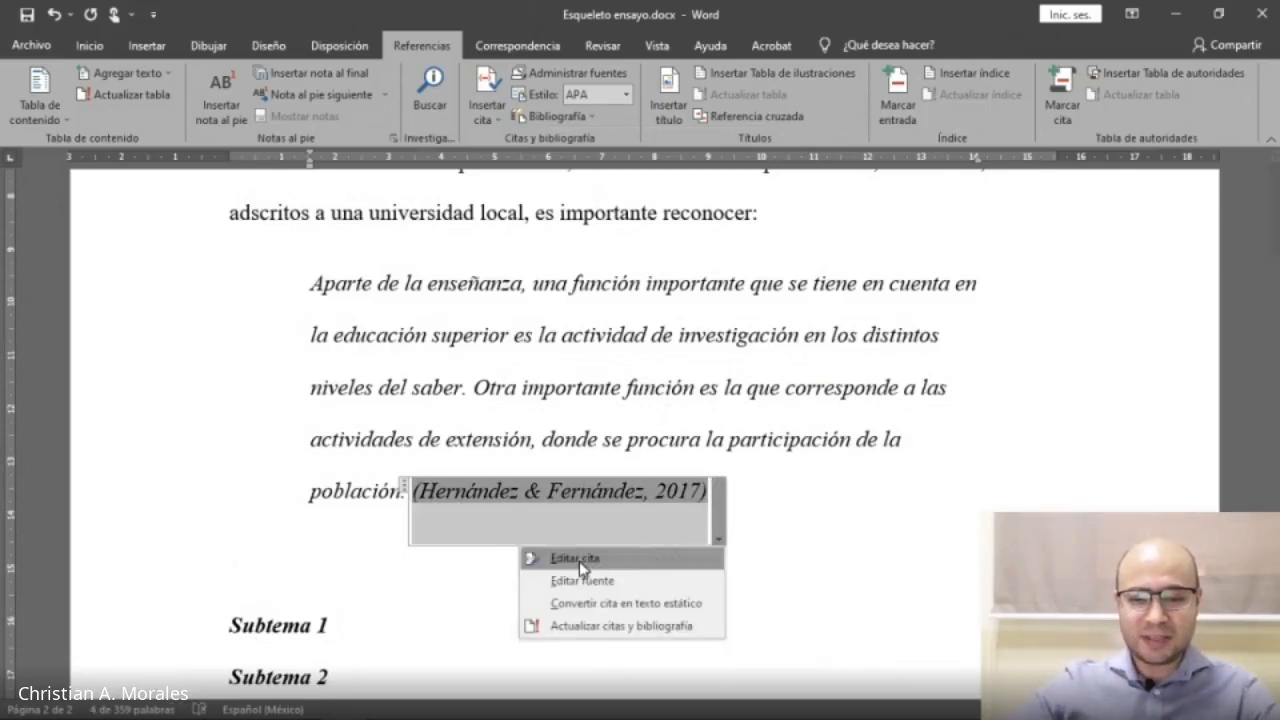
pyautogui.click(620, 560)
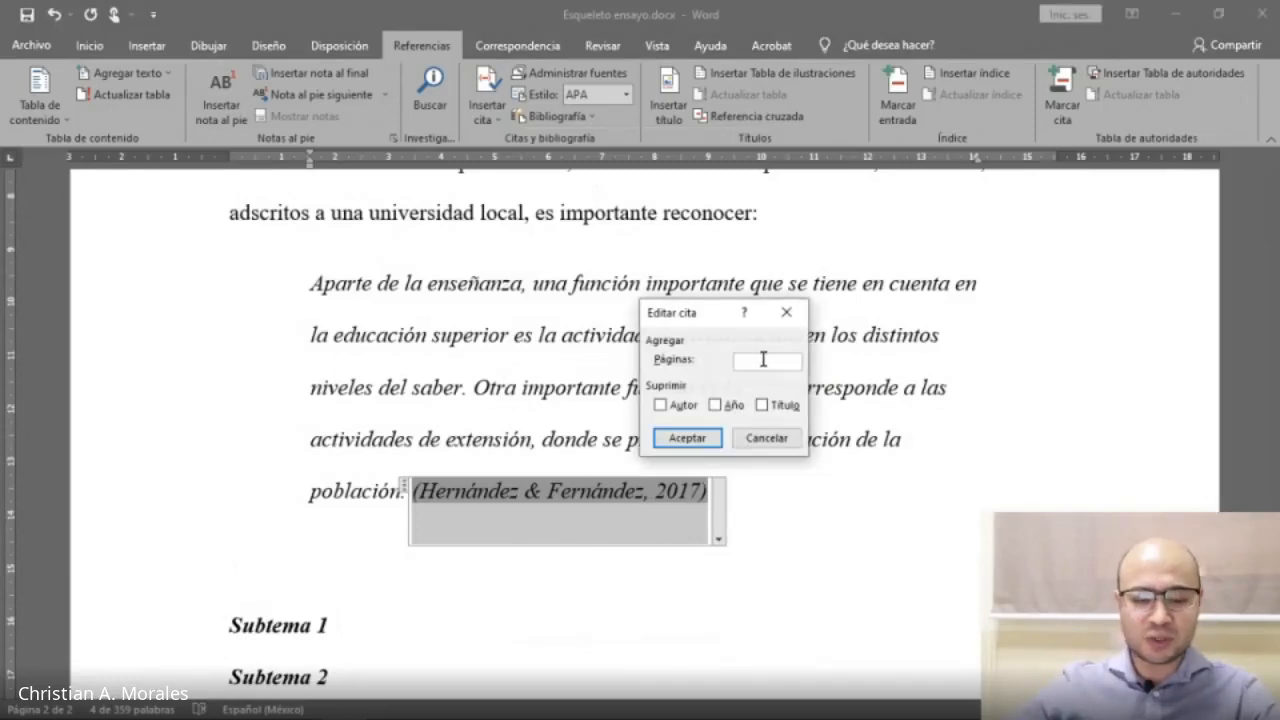
pyautogui.write('5')
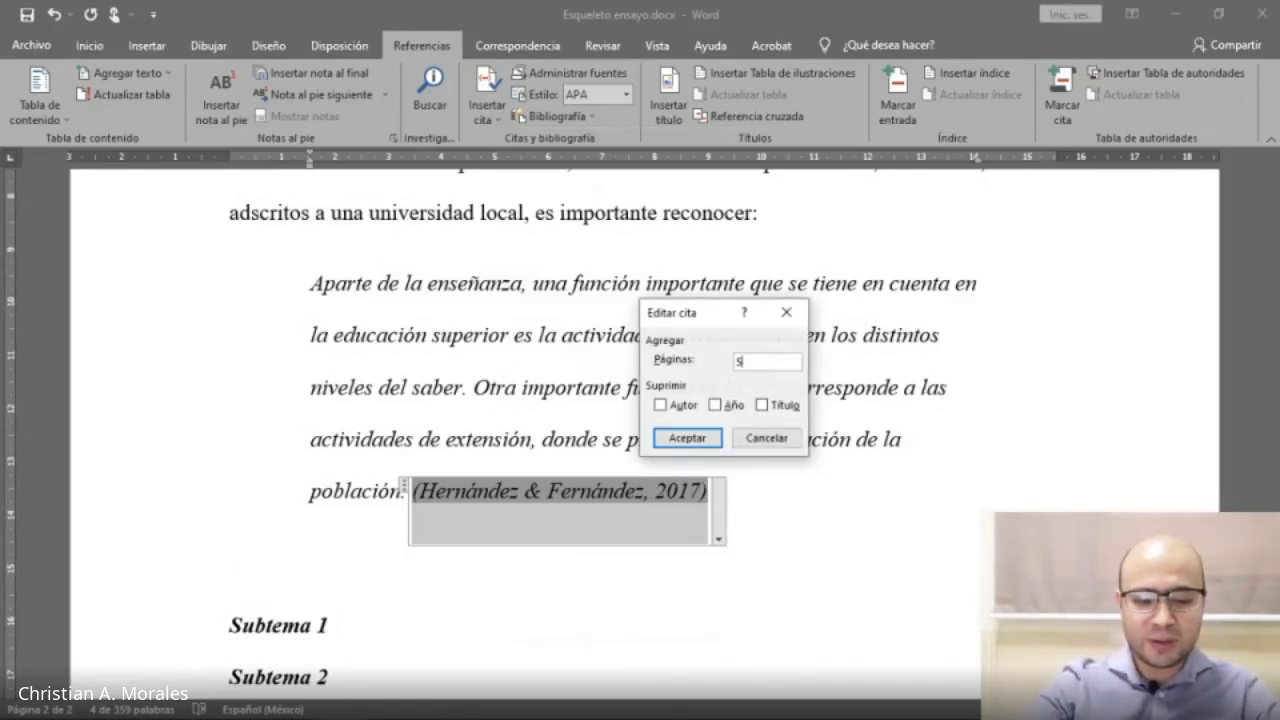
pyautogui.write('9')
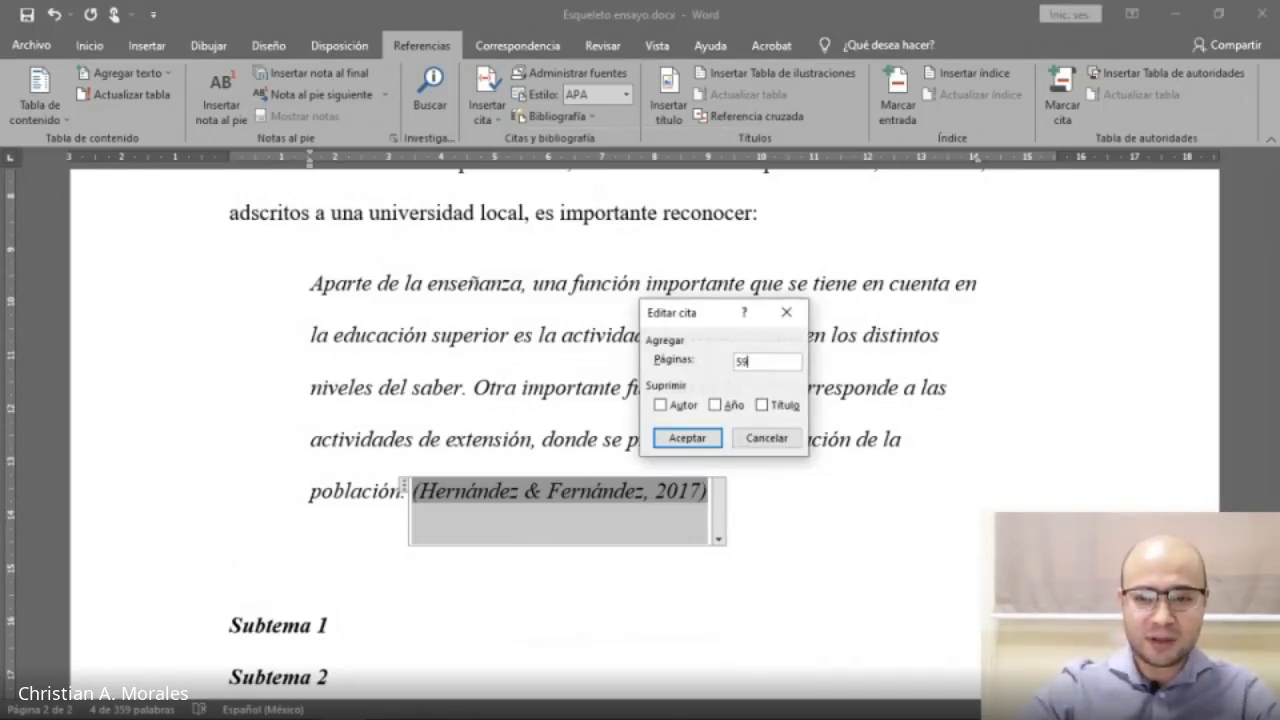
pyautogui.click(676, 440)
pyautogui.click(752, 492)
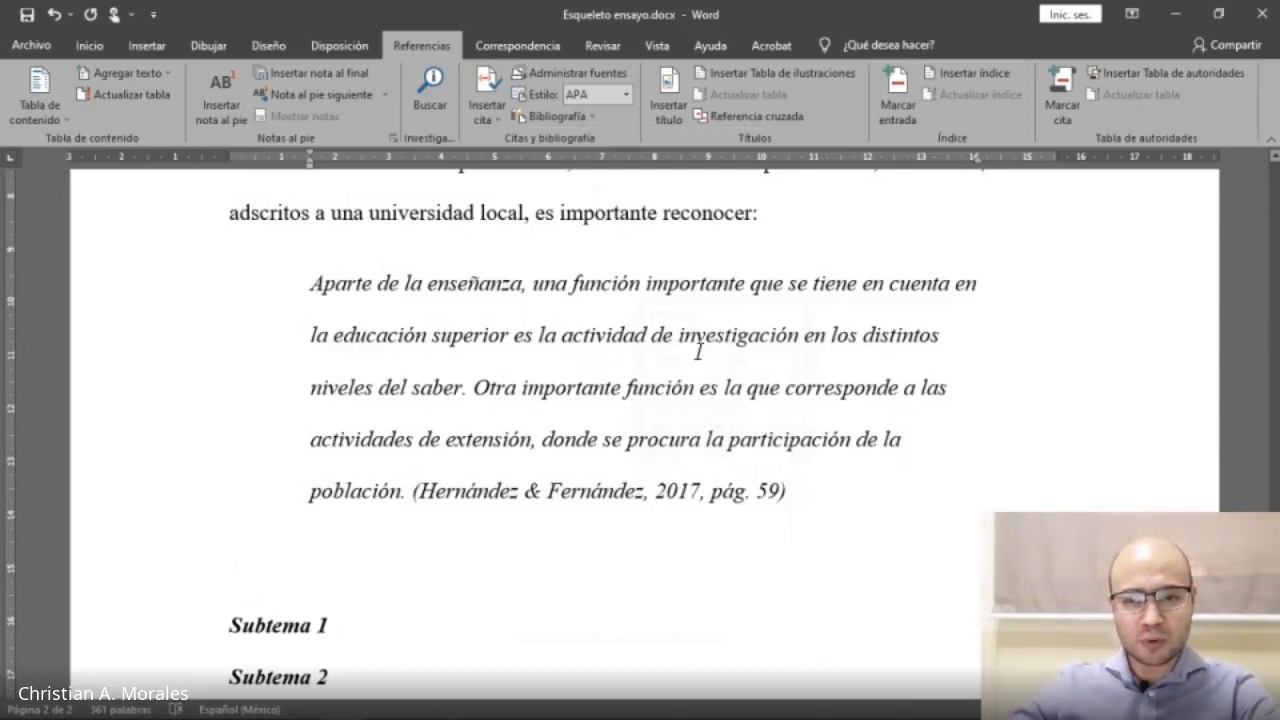
pyautogui.click(760, 212)
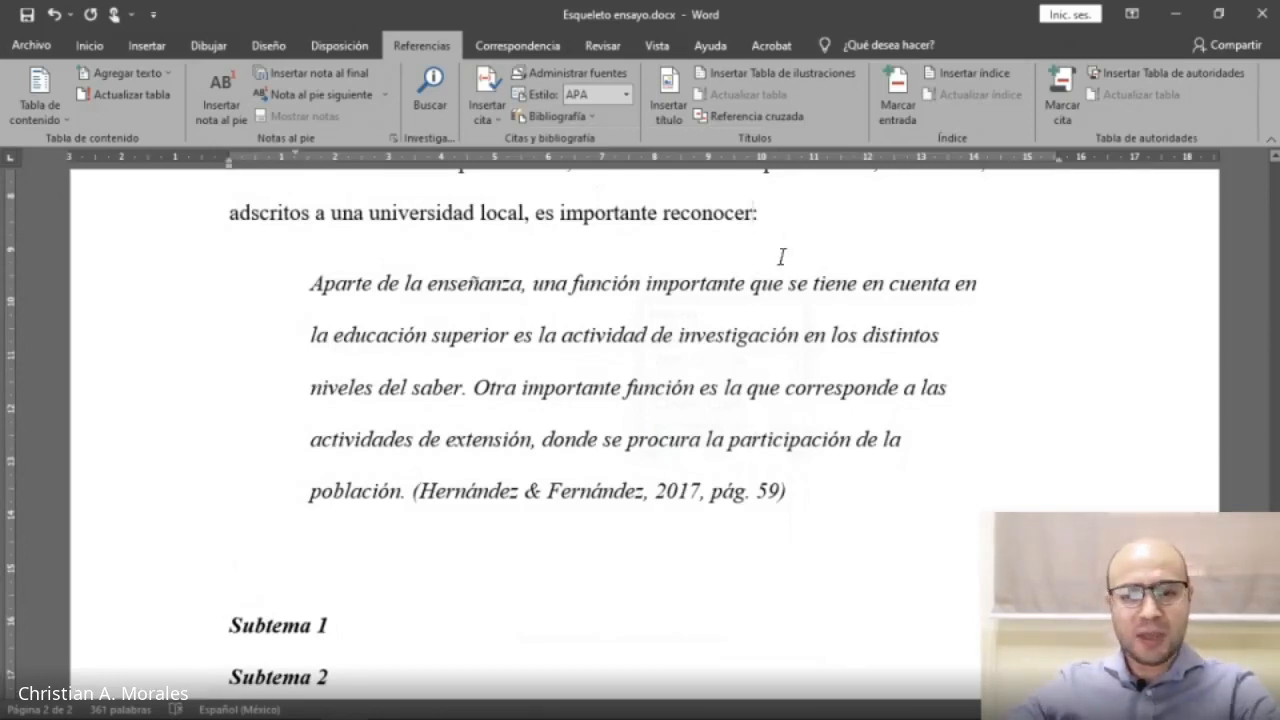
# Extend the sentence before the quotation so it ends with ', como sugiere Hernández y Fernández:'.
pyautogui.press('BackSpace')
pyautogui.write(', som')
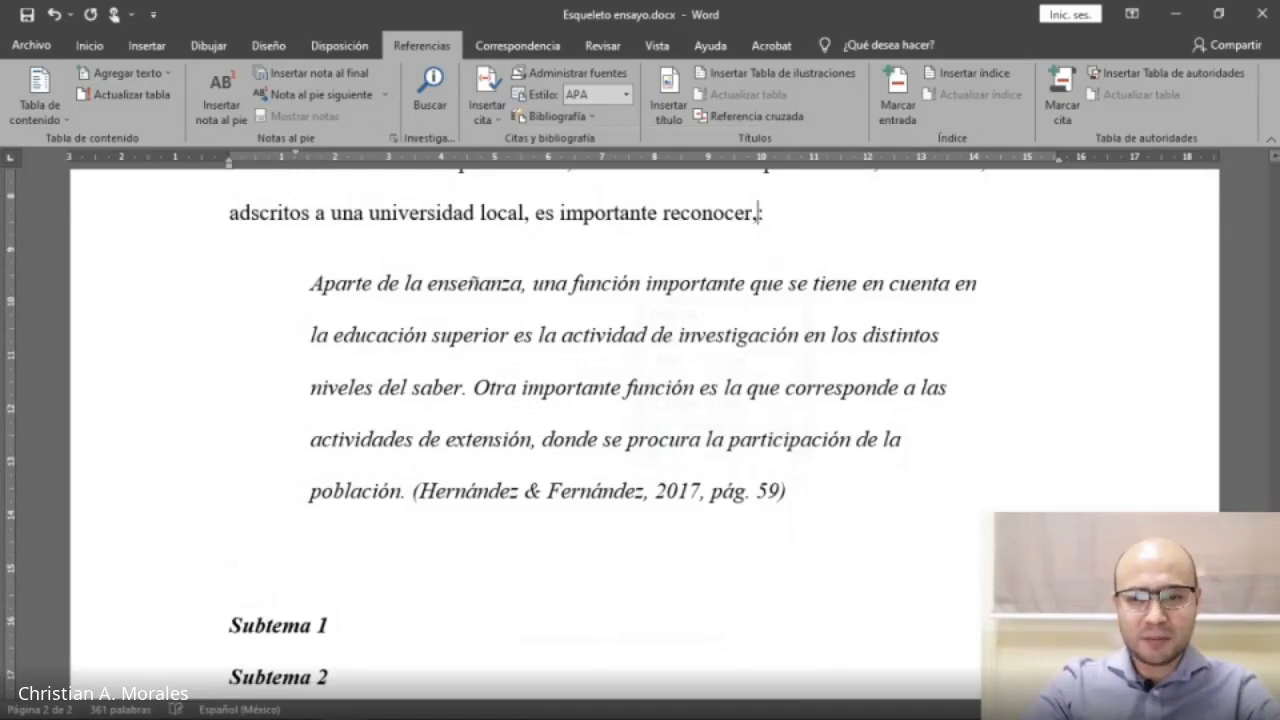
pyautogui.press('BackSpace')
pyautogui.press('BackSpace')
pyautogui.write('como sugiere ')
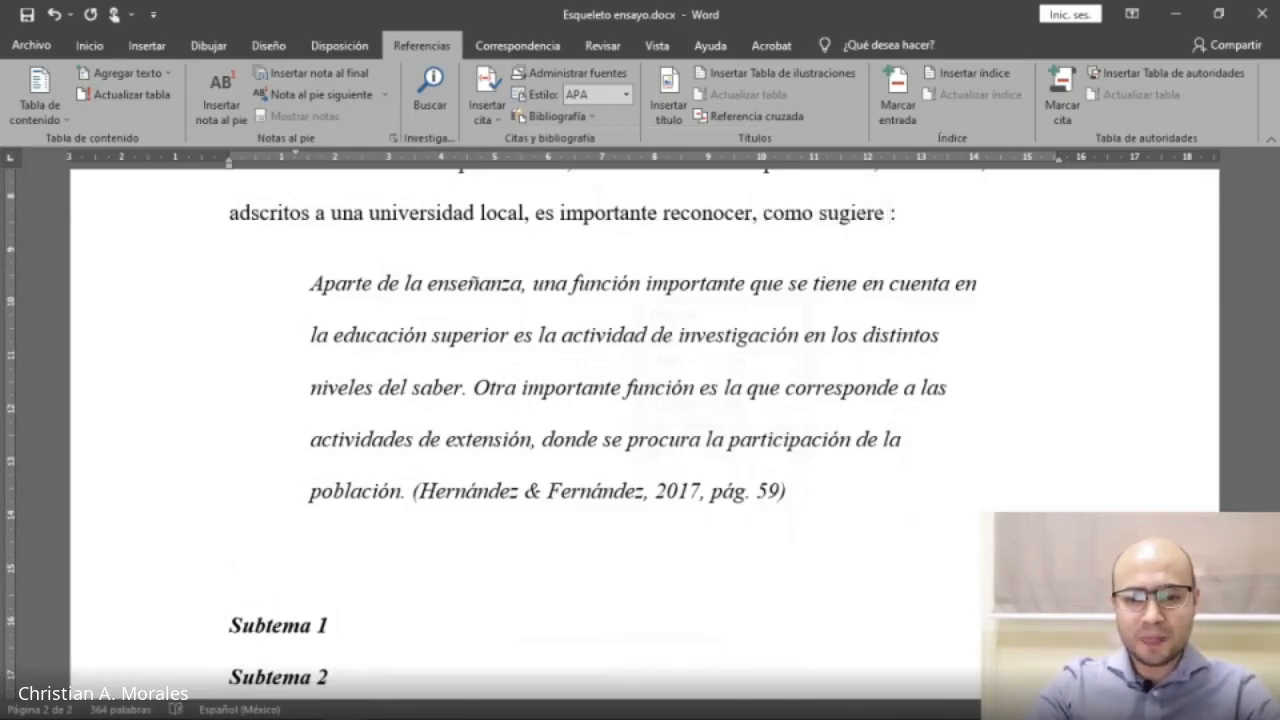
pyautogui.write('Hernández ')
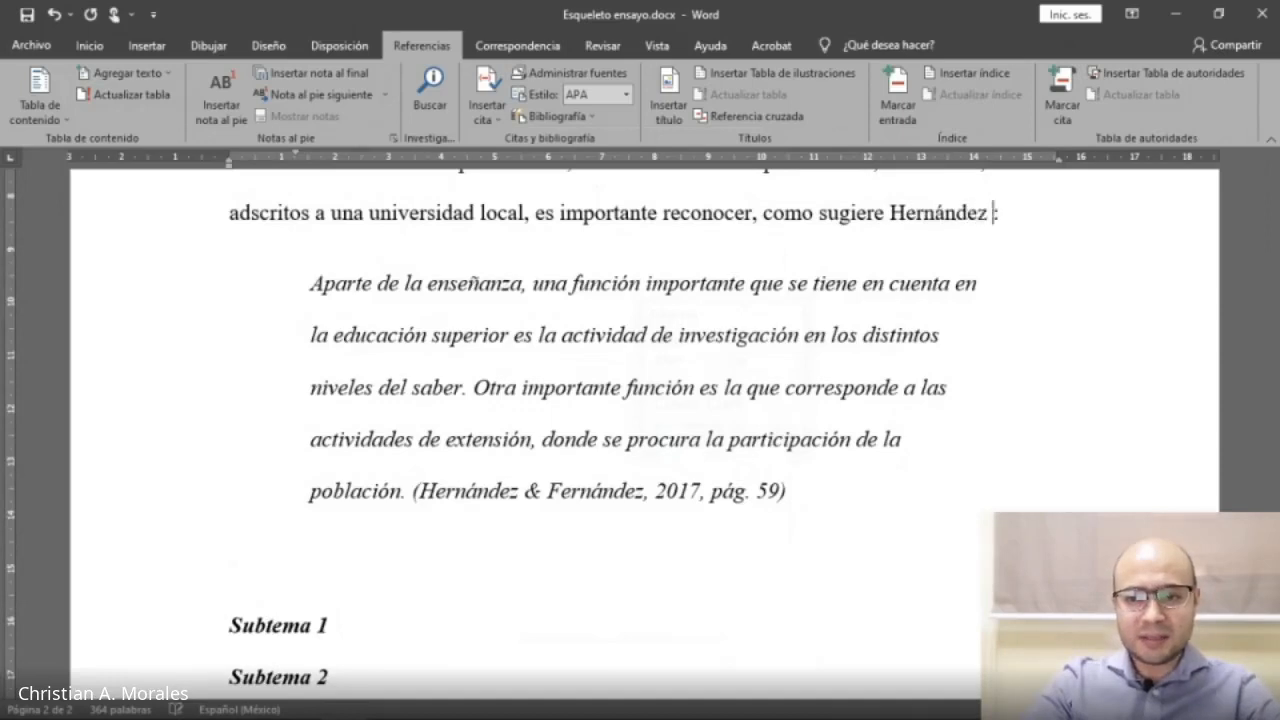
pyautogui.write('y Fer')
pyautogui.write('nández:')
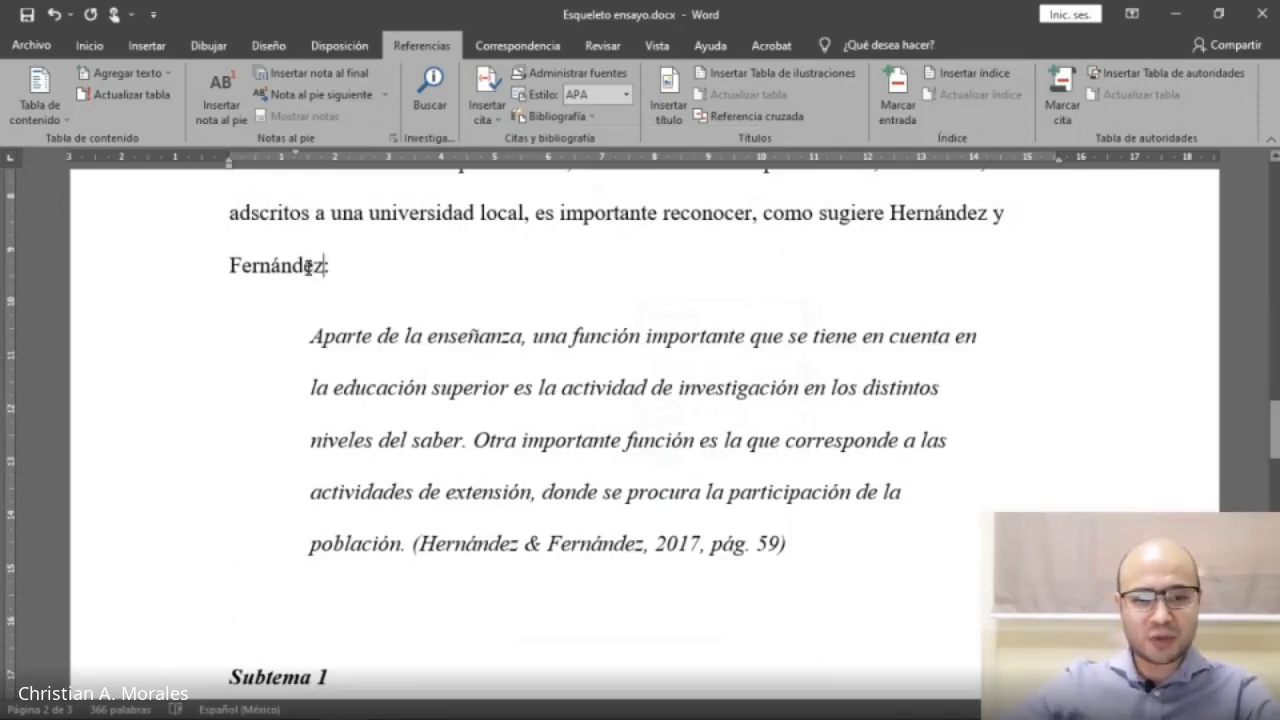
# Edit the quotation's citation to suppress the author.
pyautogui.click(614, 540)
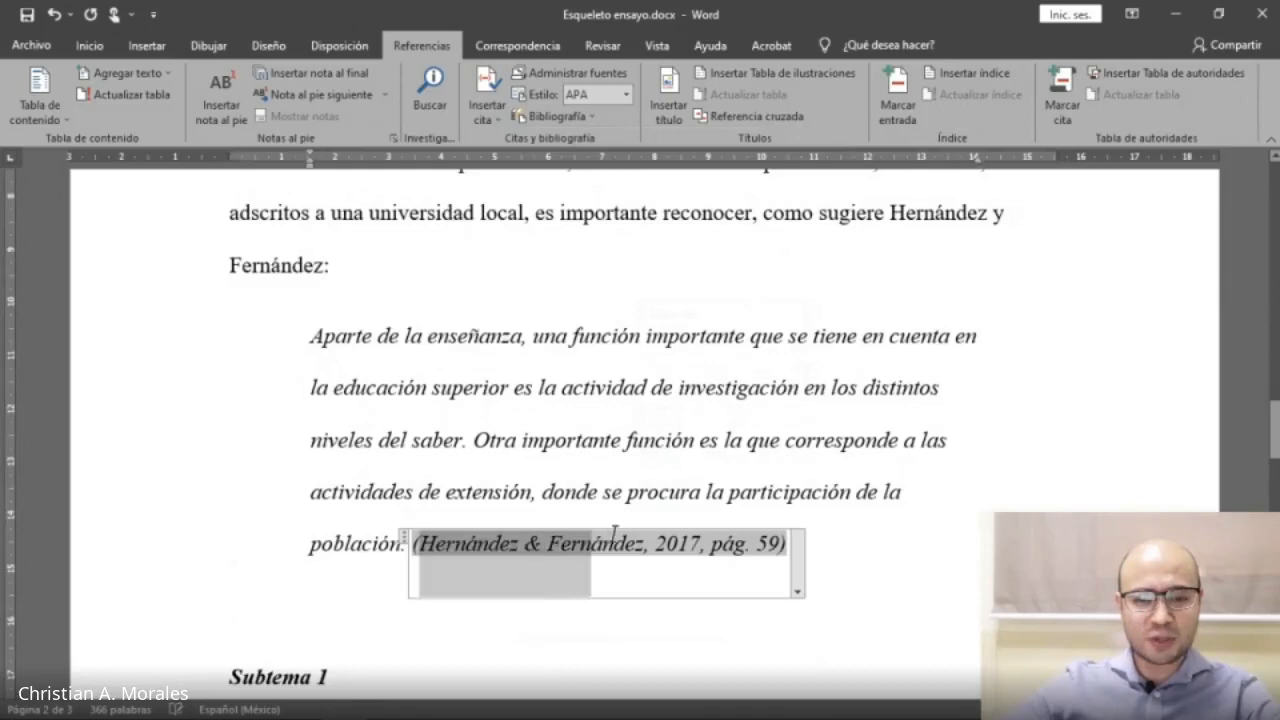
pyautogui.moveTo(614, 532); pyautogui.dragTo(645, 532)
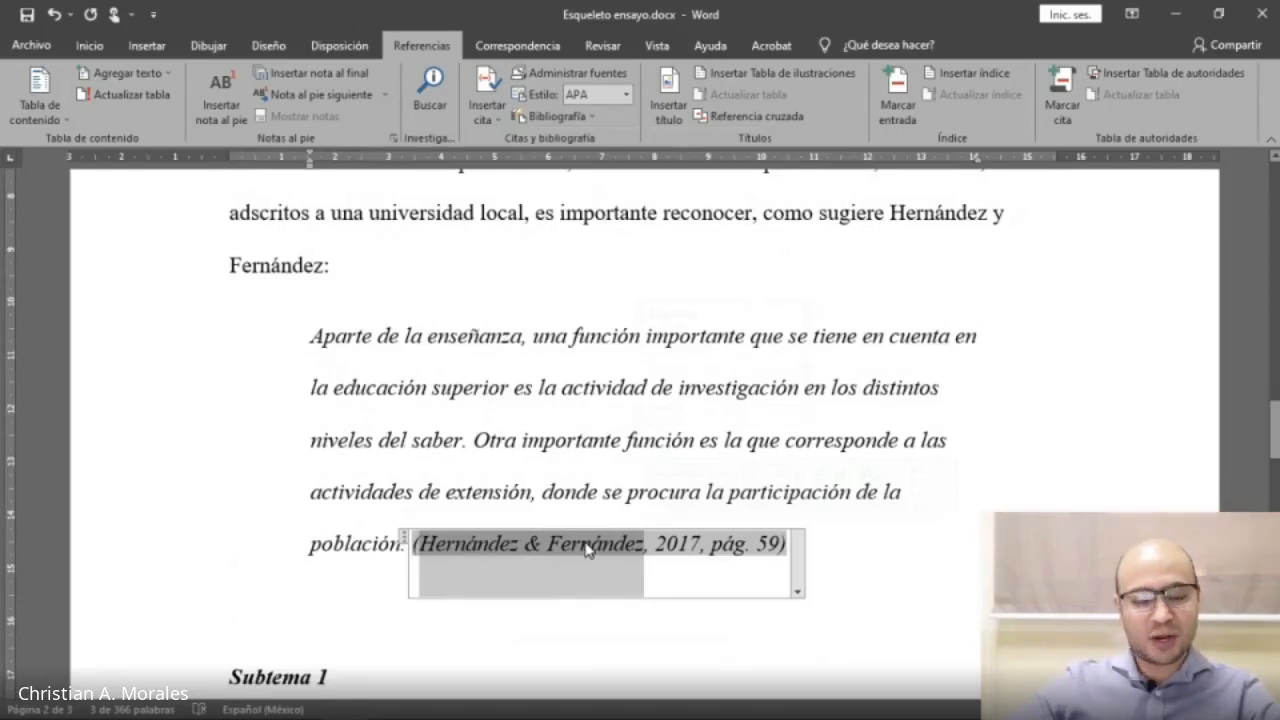
pyautogui.rightClick(791, 574)
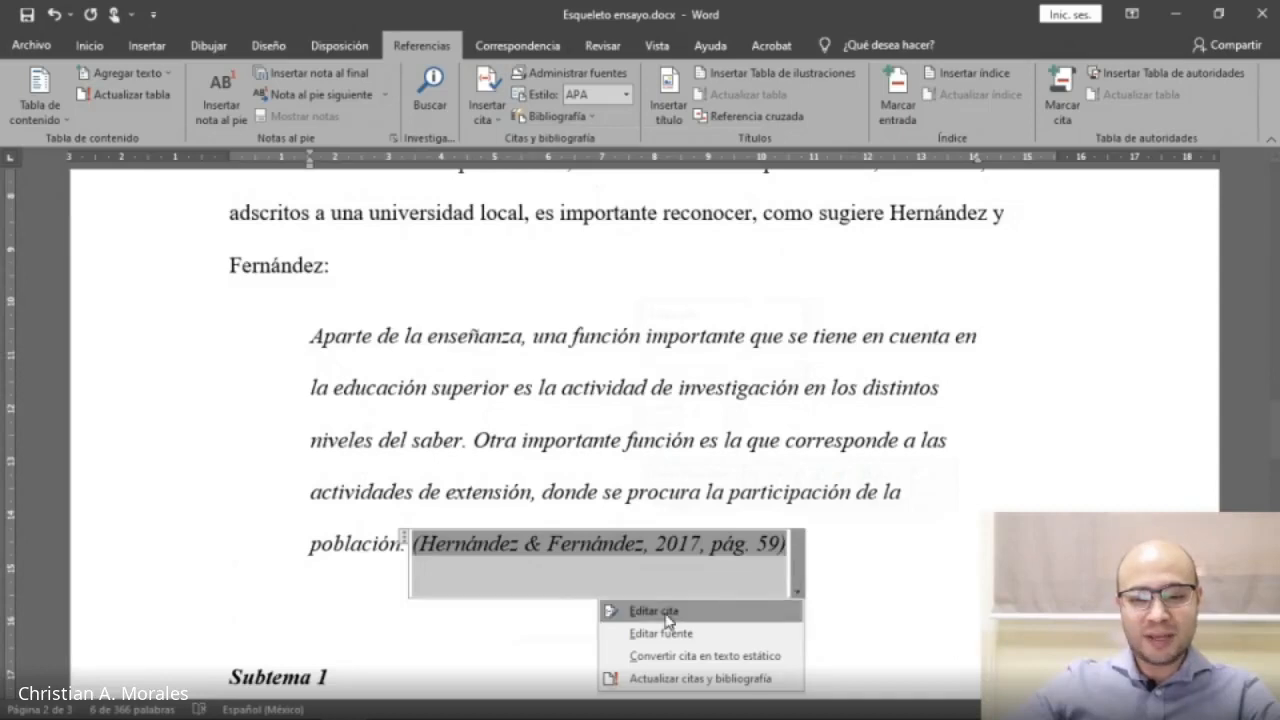
pyautogui.click(667, 612)
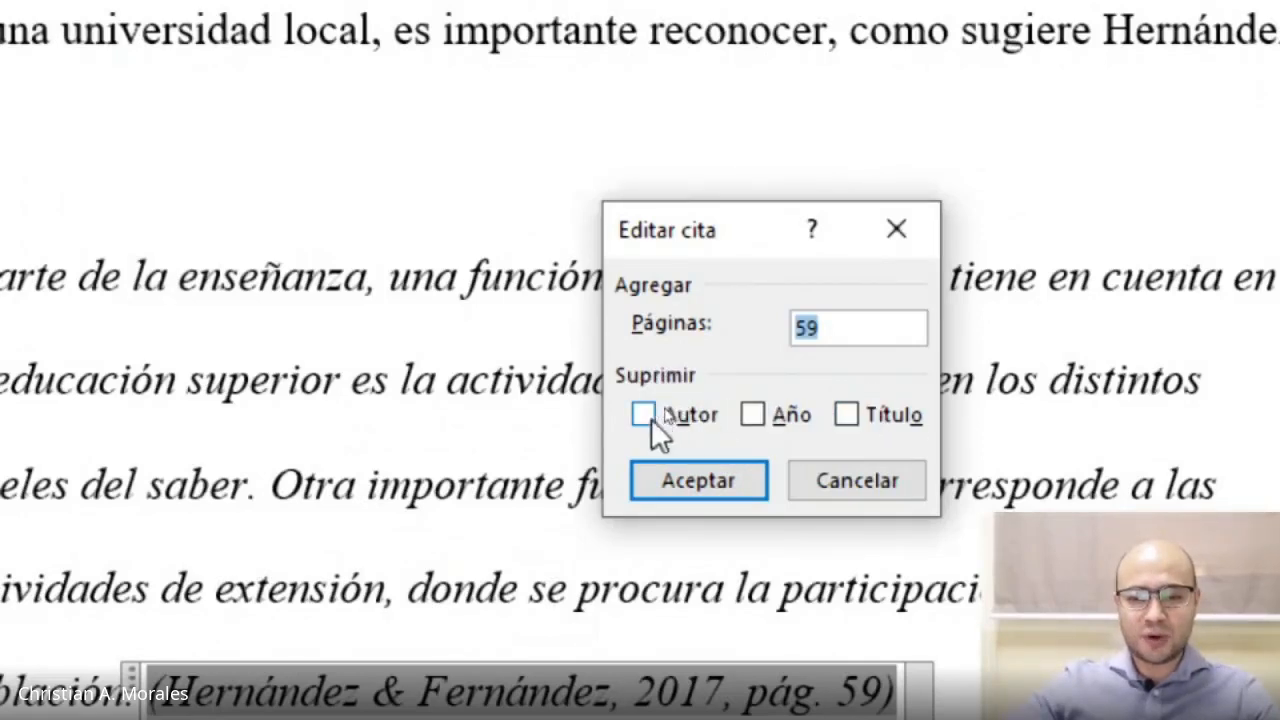
pyautogui.click(647, 411)
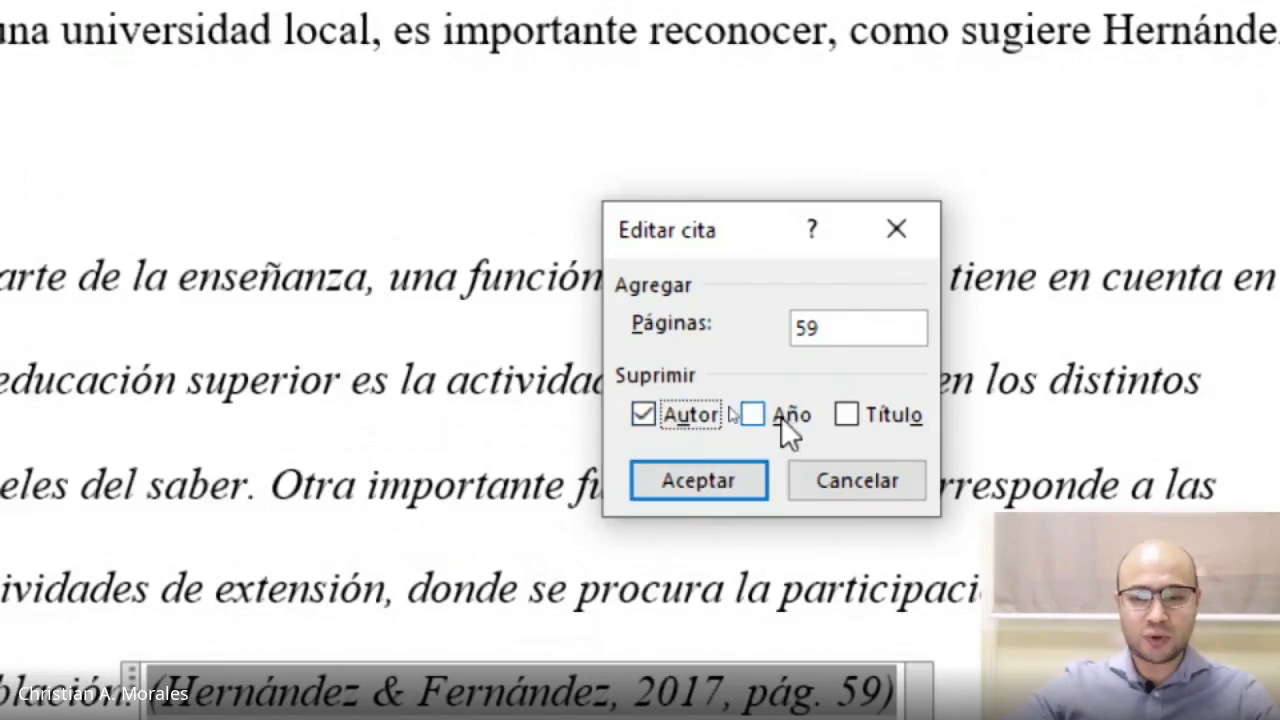
pyautogui.click(688, 486)
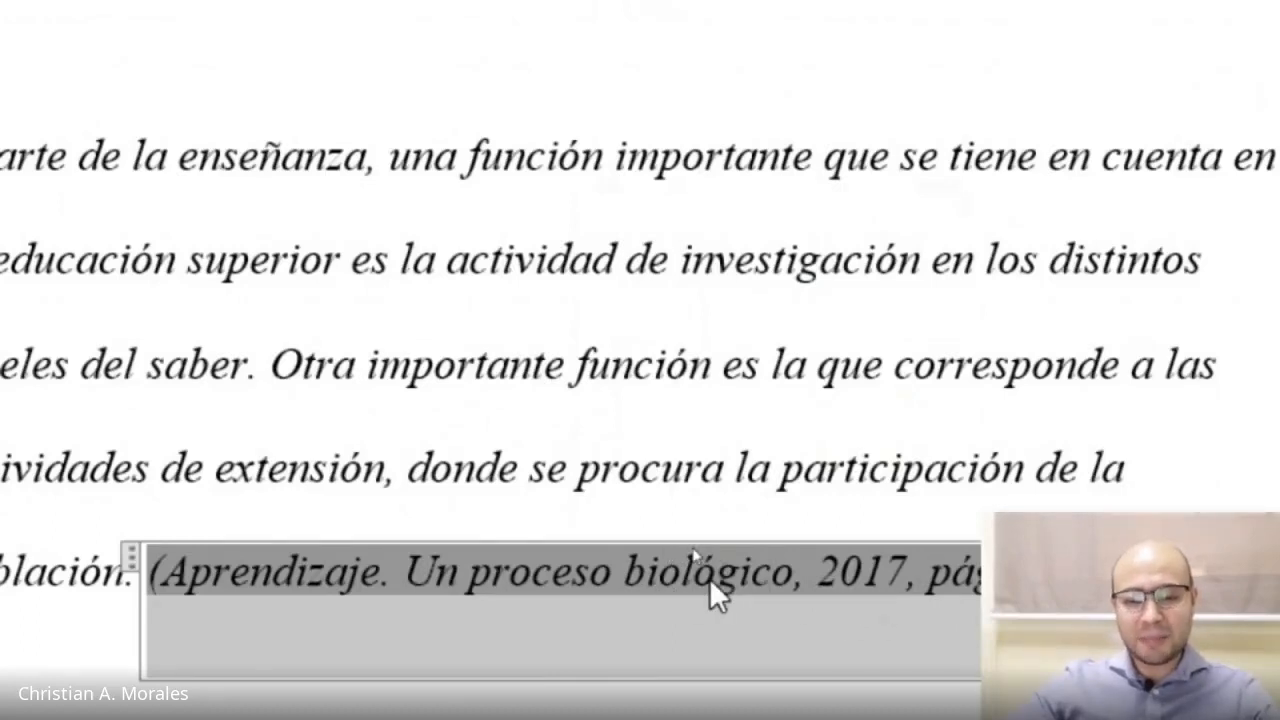
# Edit the citation again to also suppress the title, leaving year and page.
pyautogui.click(1098, 592)
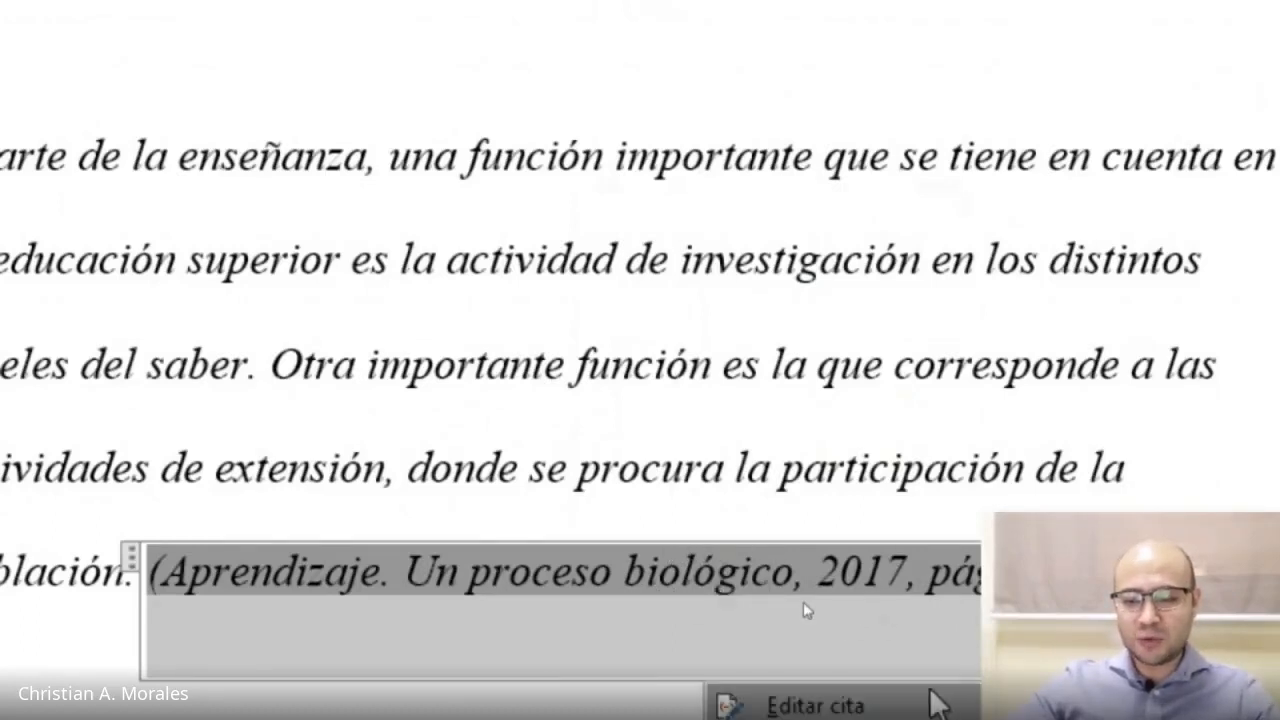
pyautogui.click(930, 703)
pyautogui.click(846, 295)
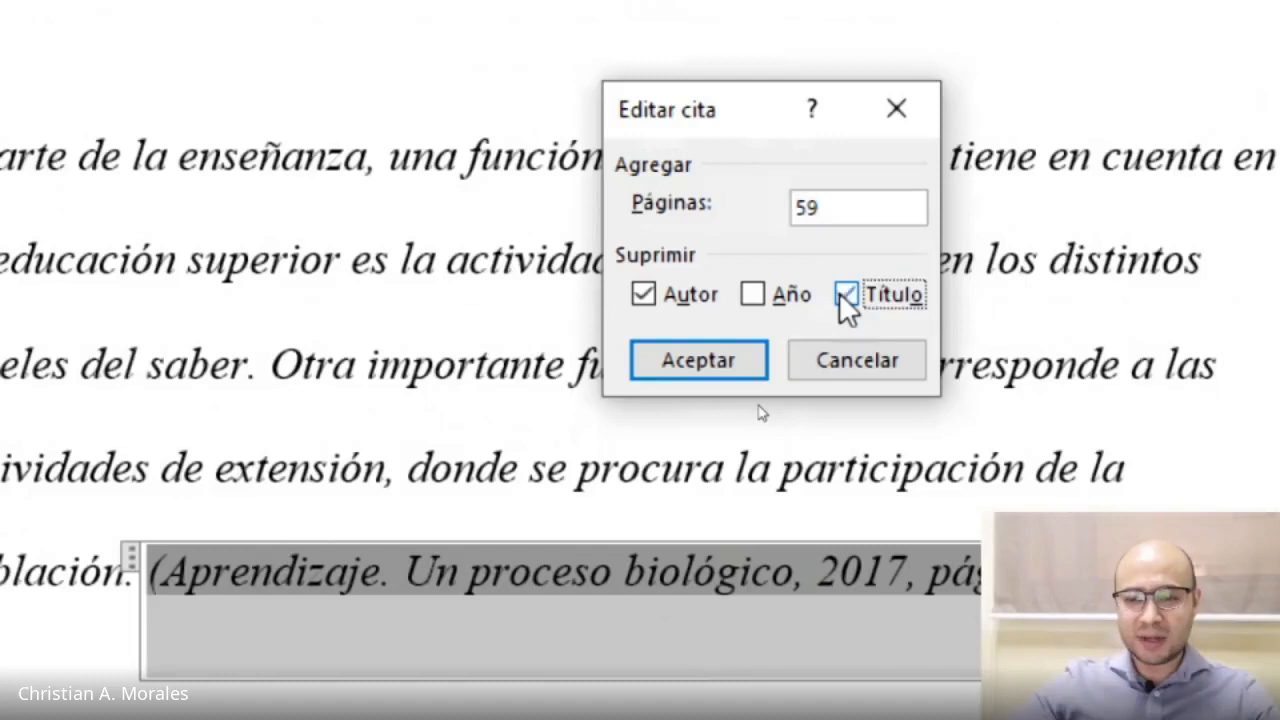
pyautogui.click(678, 372)
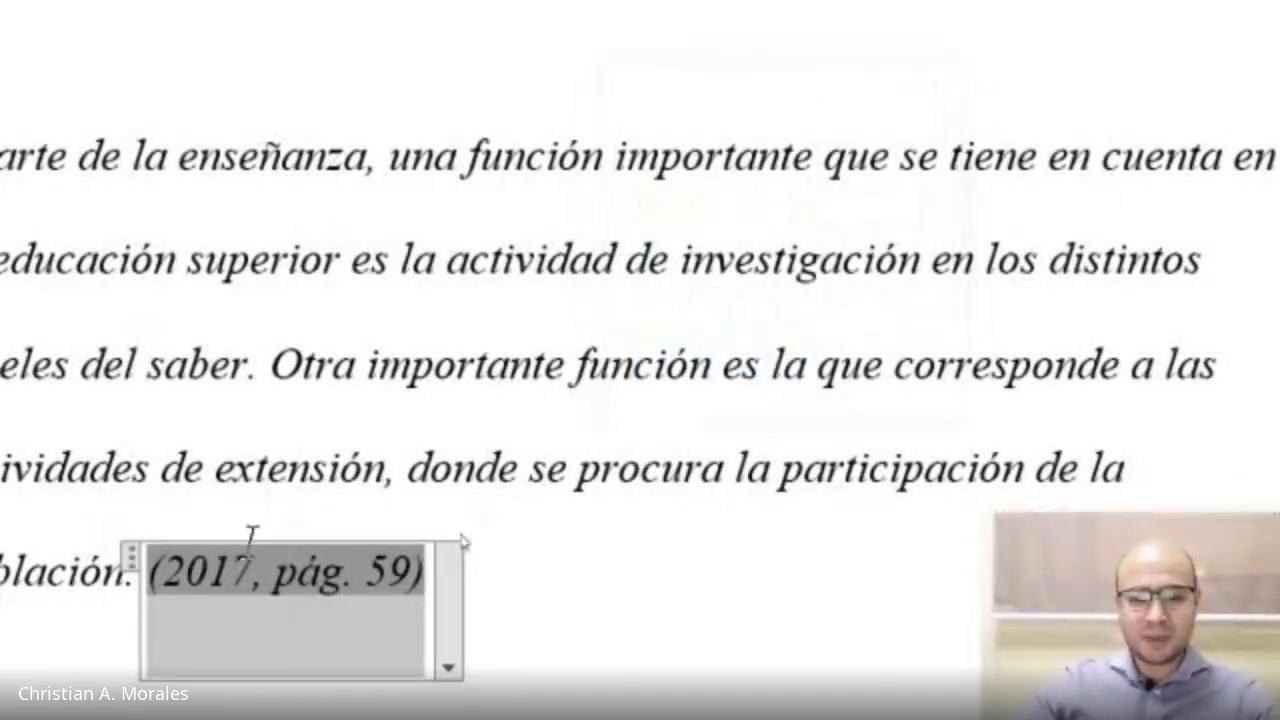
pyautogui.click(1028, 262)
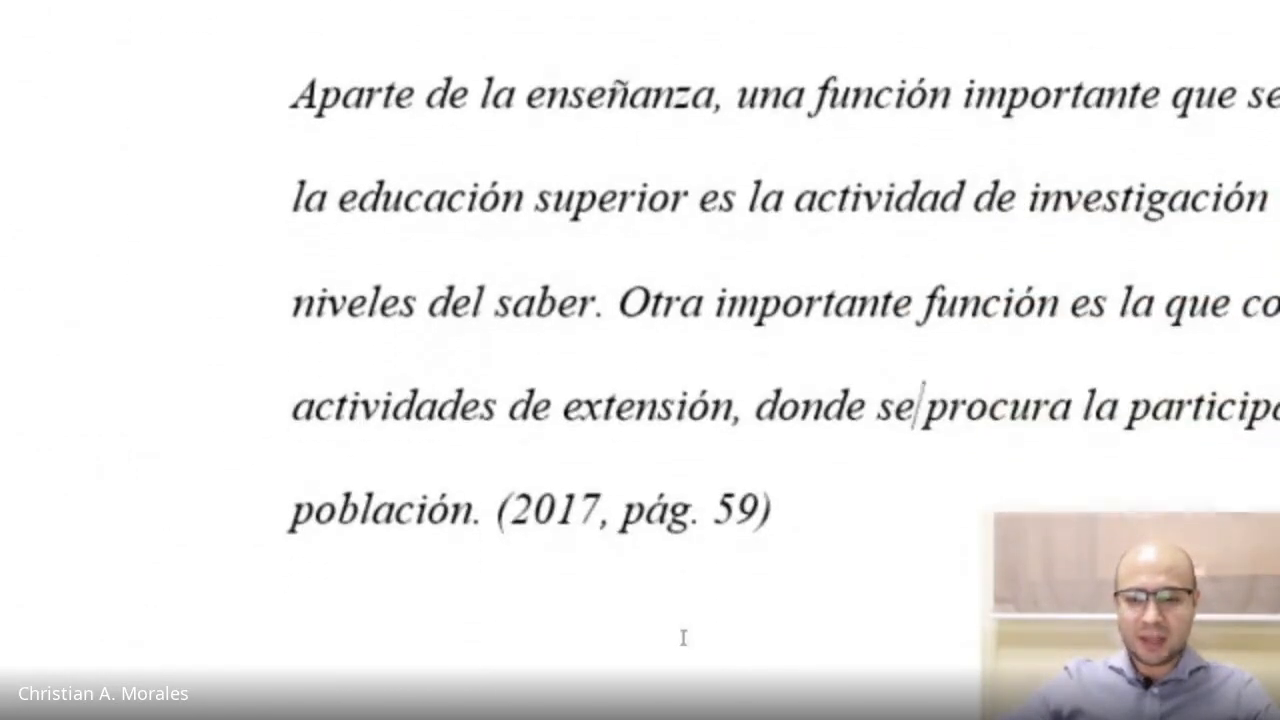
# Rewrite the end of the introductory sentence as 'como se sugiere en la publicación del 2017:'.
pyautogui.moveTo(513, 509); pyautogui.dragTo(762, 500)
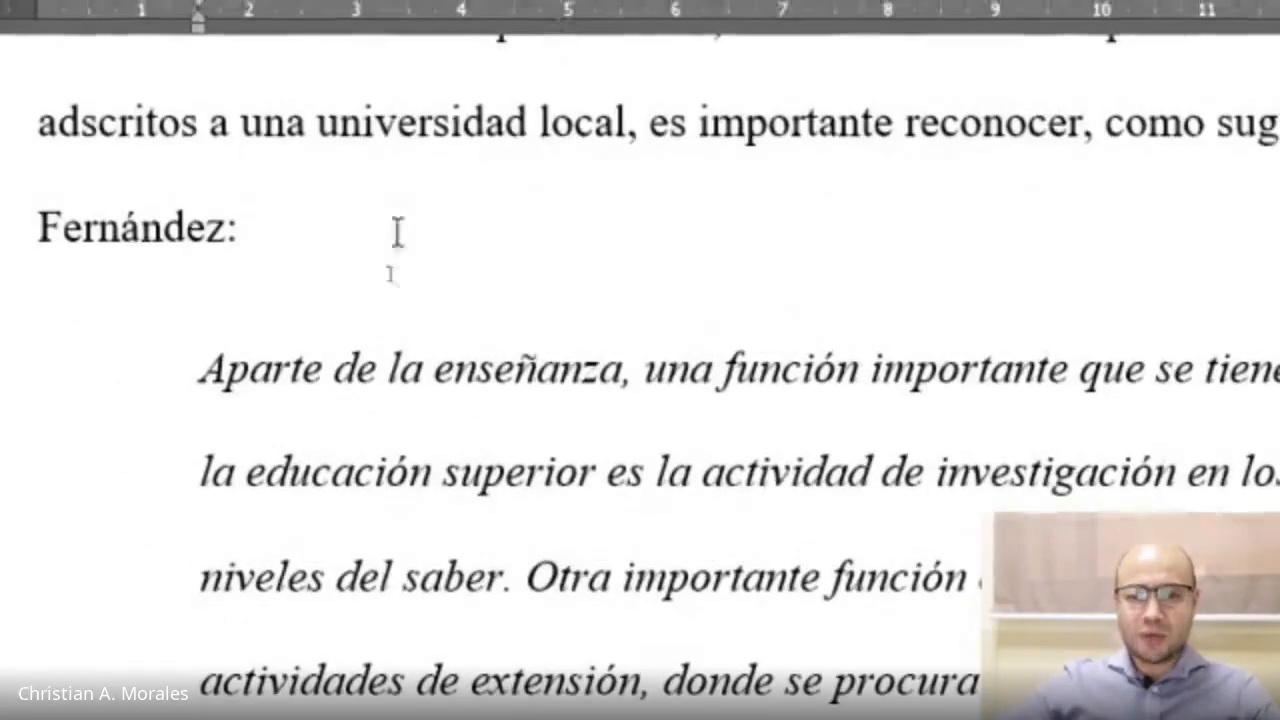
pyautogui.click(227, 230)
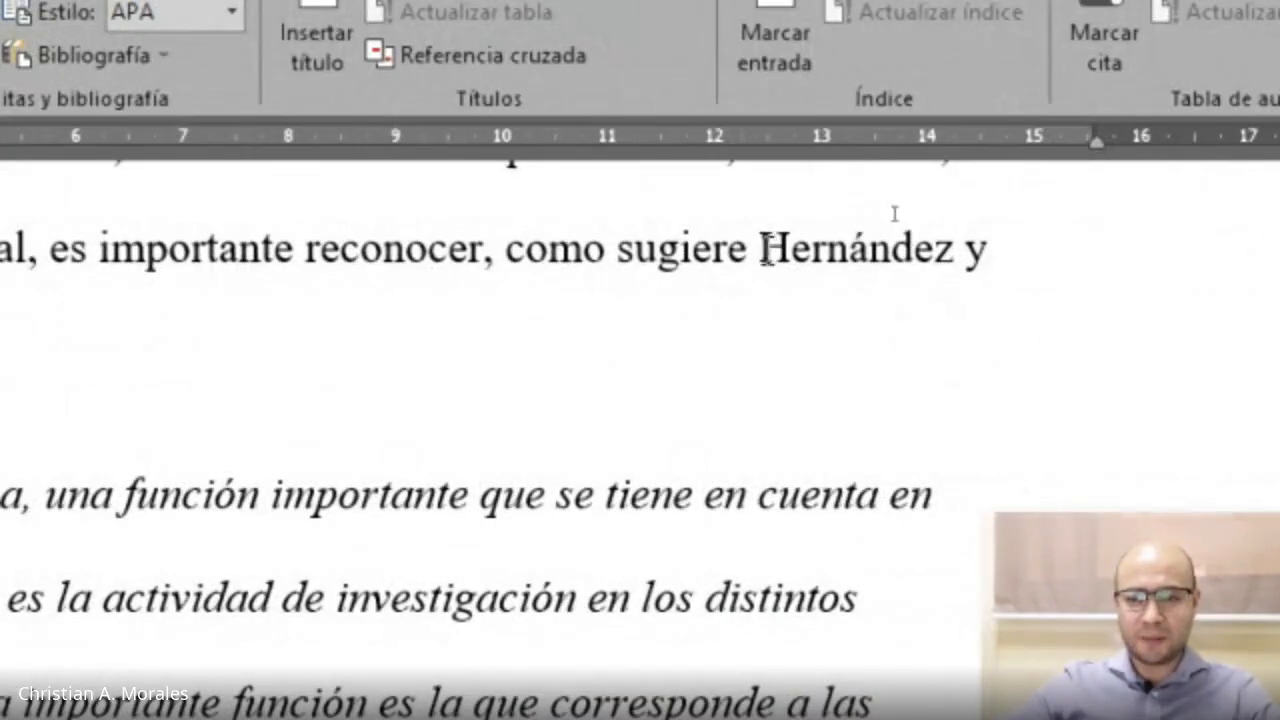
pyautogui.moveTo(762, 250); pyautogui.dragTo(988, 252)
pyautogui.press('BackSpace')
pyautogui.press('BackSpace')
pyautogui.press('BackSpace')
pyautogui.press('BackSpace')
pyautogui.press('BackSpace')
pyautogui.press('BackSpace')
pyautogui.press('BackSpace')
pyautogui.press('BackSpace')
pyautogui.press('BackSpace')
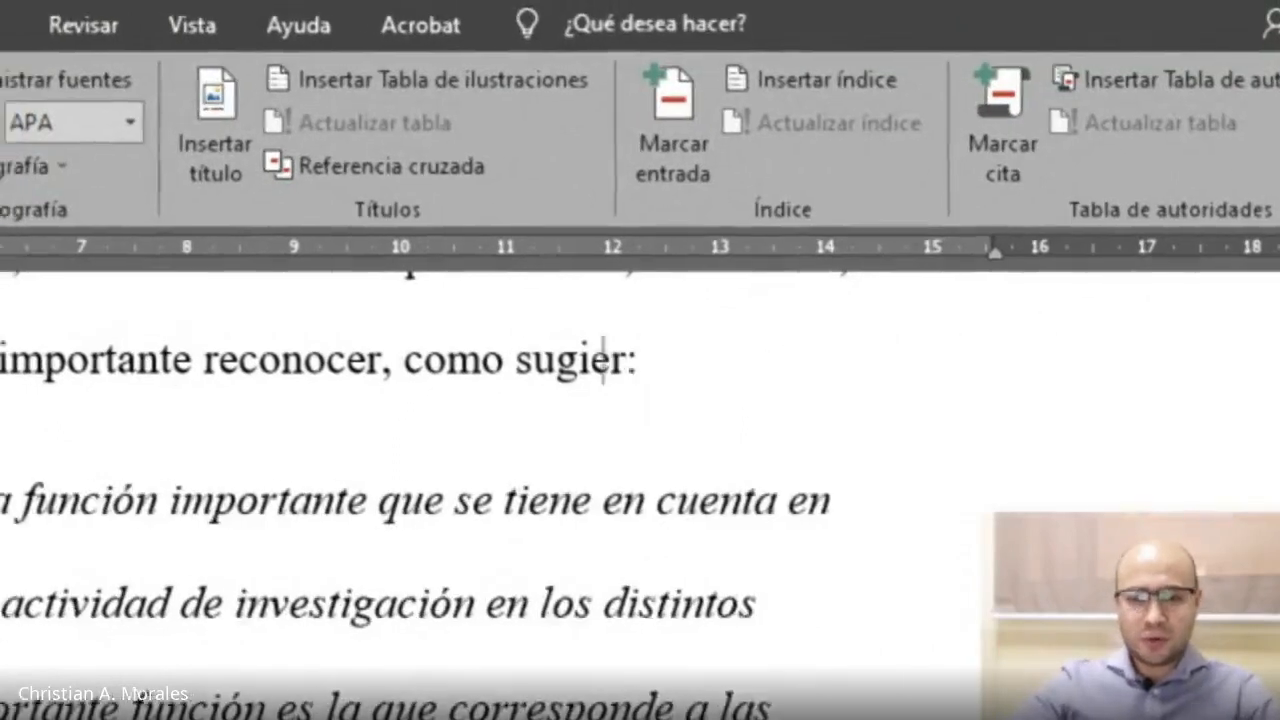
pyautogui.write('se suiere')
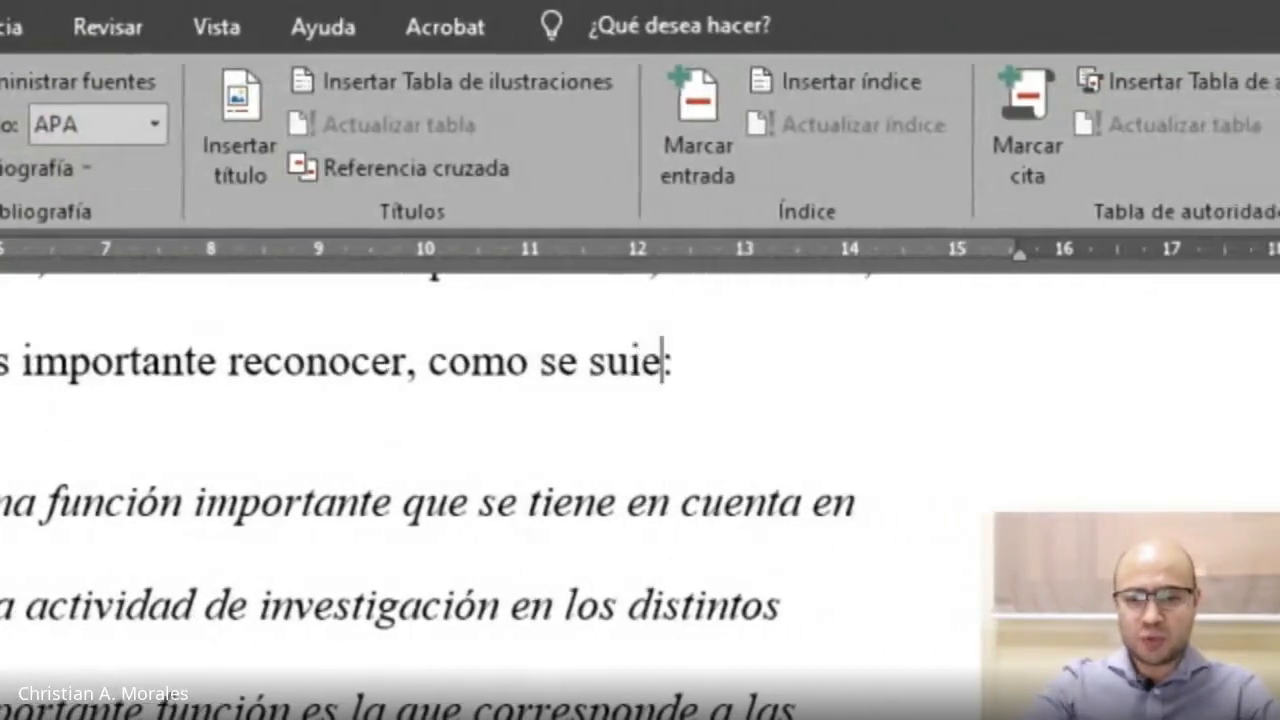
pyautogui.press('BackSpace')
pyautogui.press('BackSpace')
pyautogui.press('BackSpace')
pyautogui.press('BackSpace')
pyautogui.write('giere ')
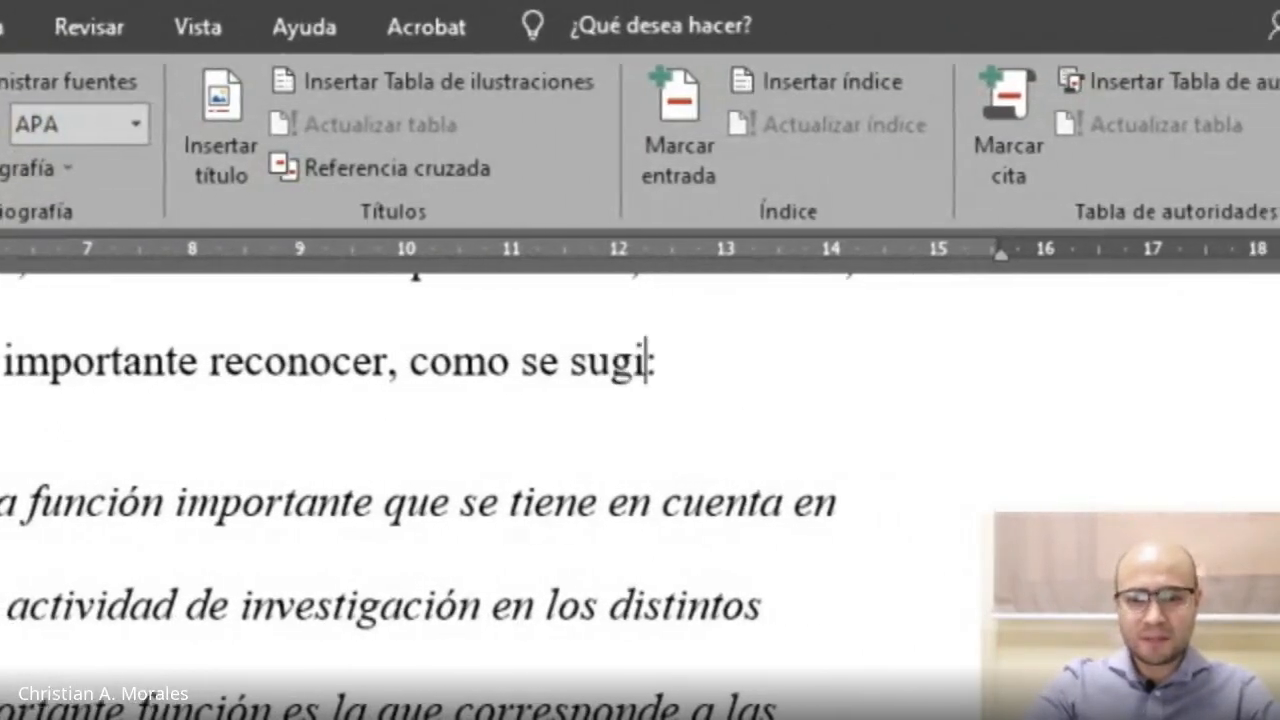
pyautogui.write('en la publicación ')
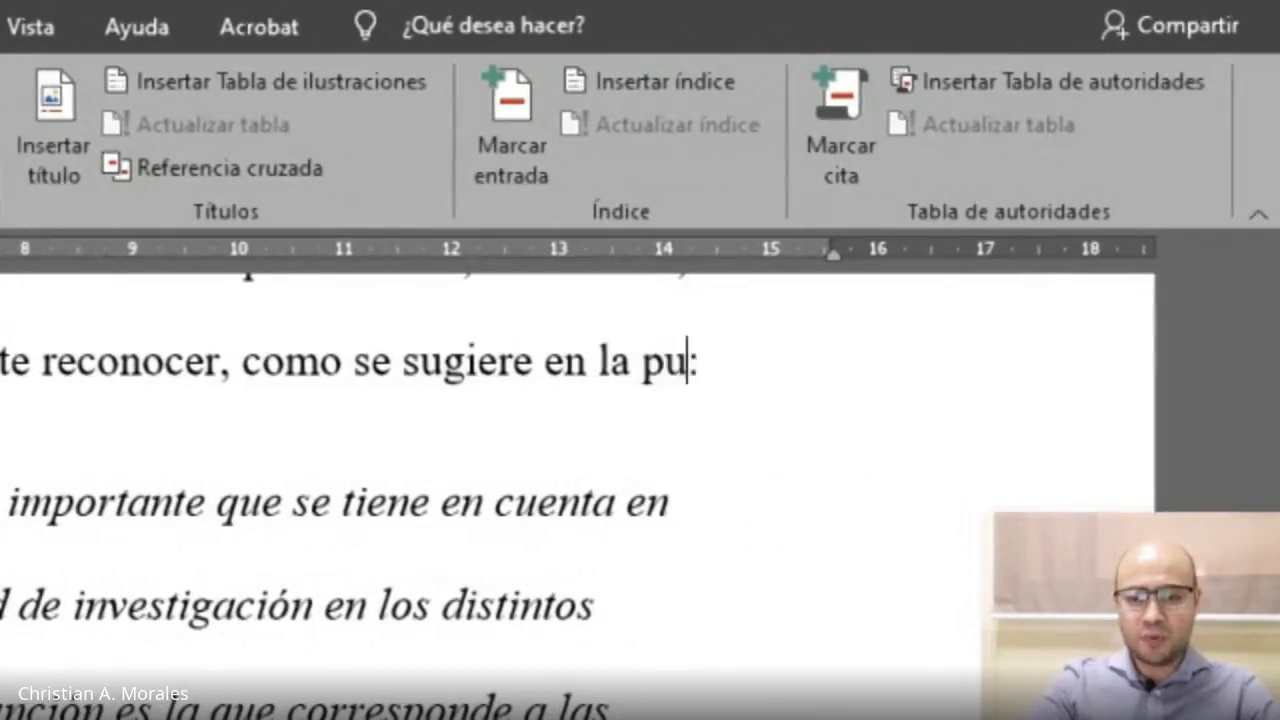
pyautogui.write('del 2017:')
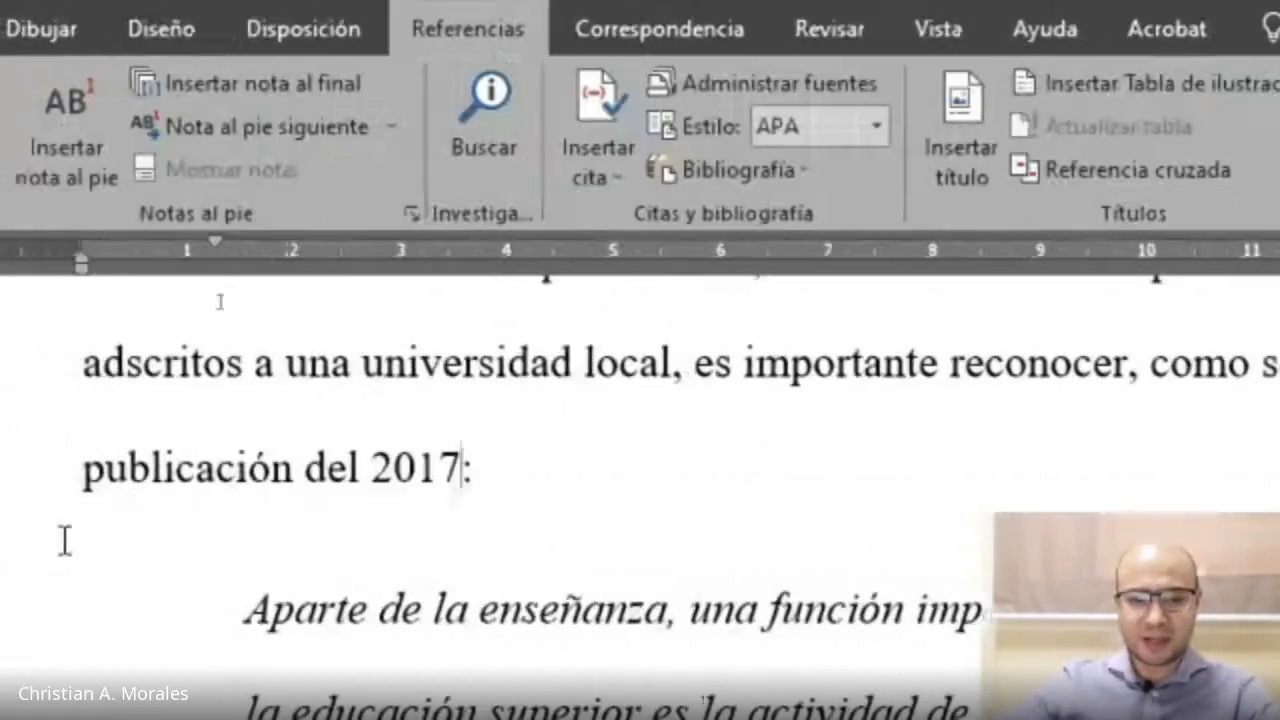
# Review the revised introductory sentence and the citation after the quotation.
pyautogui.scroll(-10, 680, 410)
pyautogui.scroll(10, 500, 518)
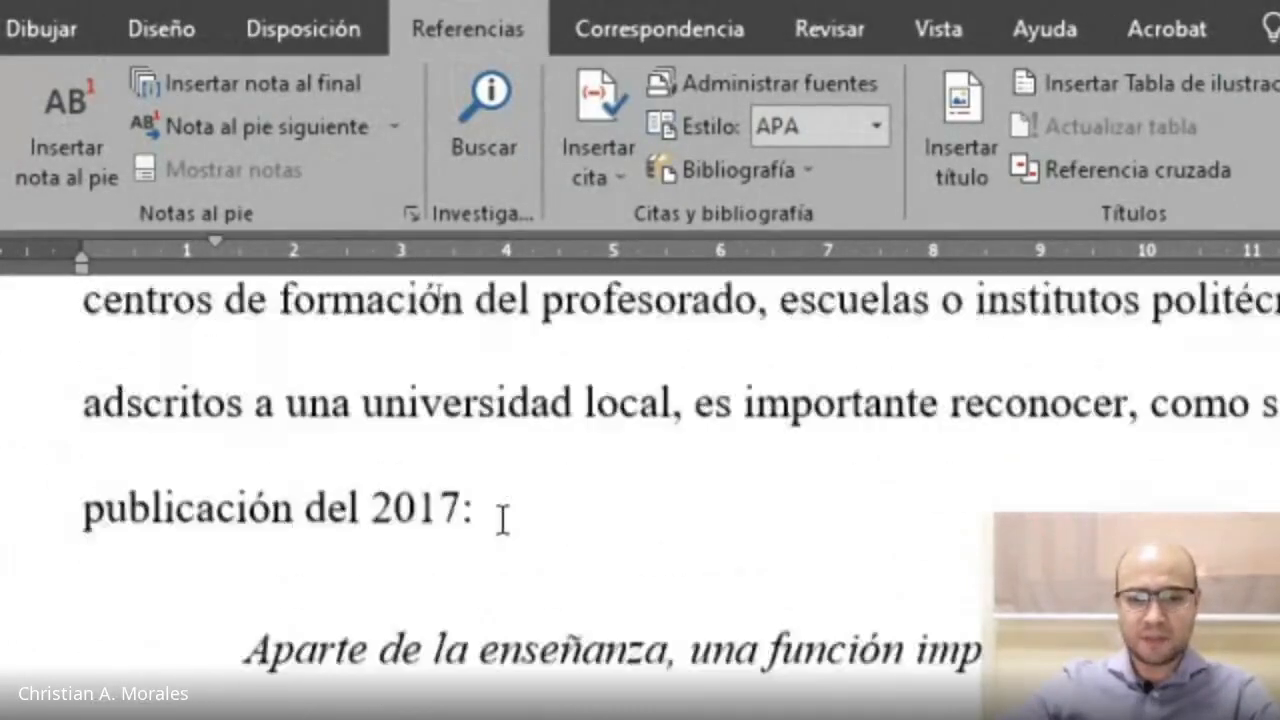
pyautogui.scroll(-1, 500, 520)
pyautogui.scroll(-1, 500, 522)
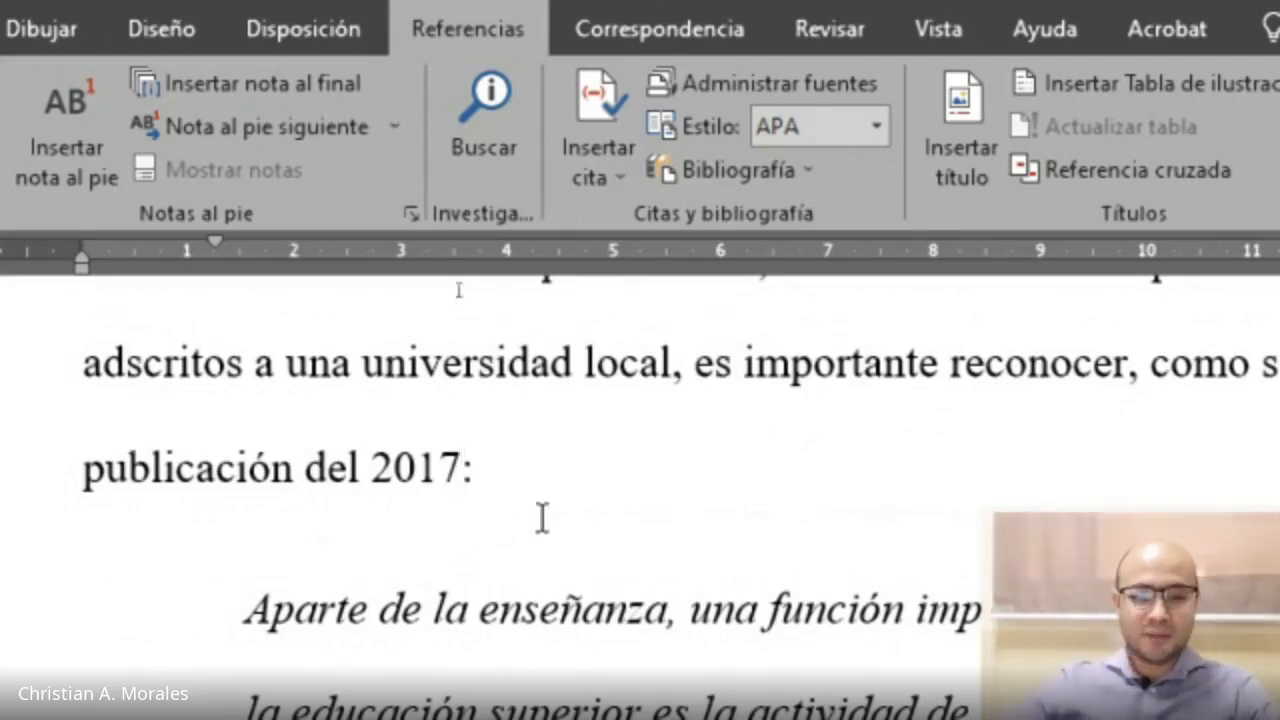
pyautogui.click(487, 469)
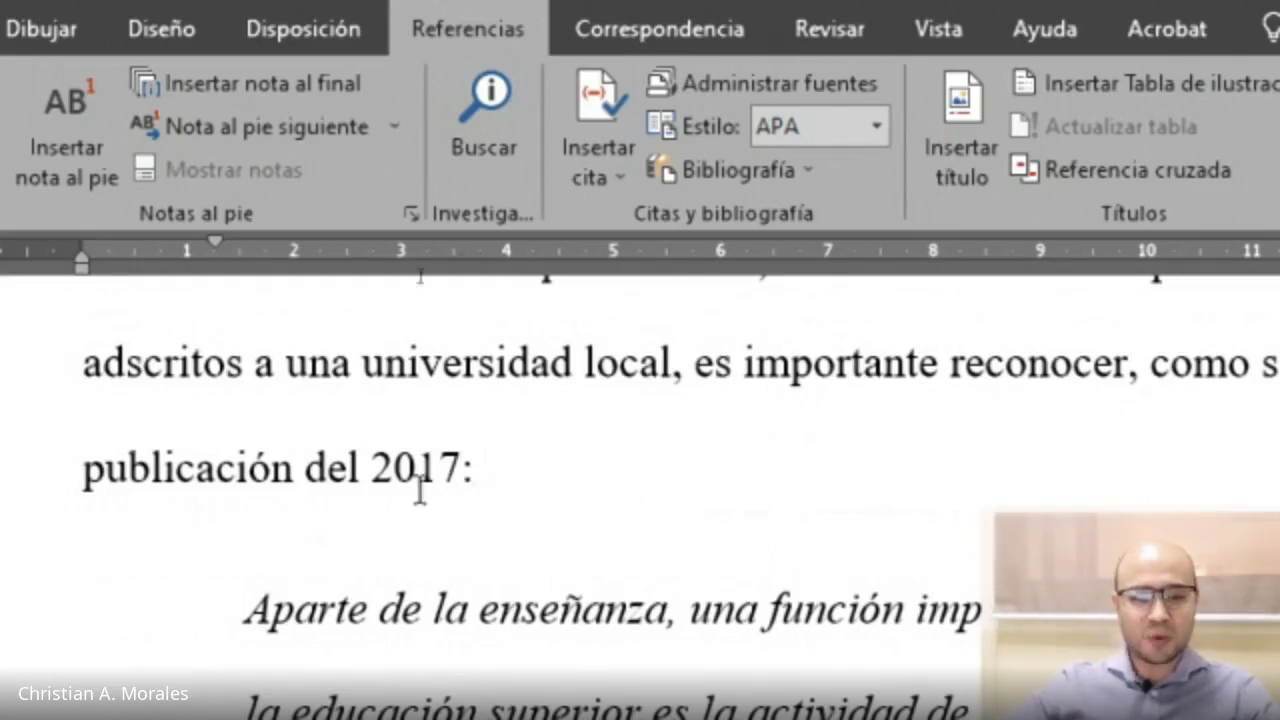
pyautogui.scroll(-3, 766, 451)
pyautogui.scroll(-3, 762, 451)
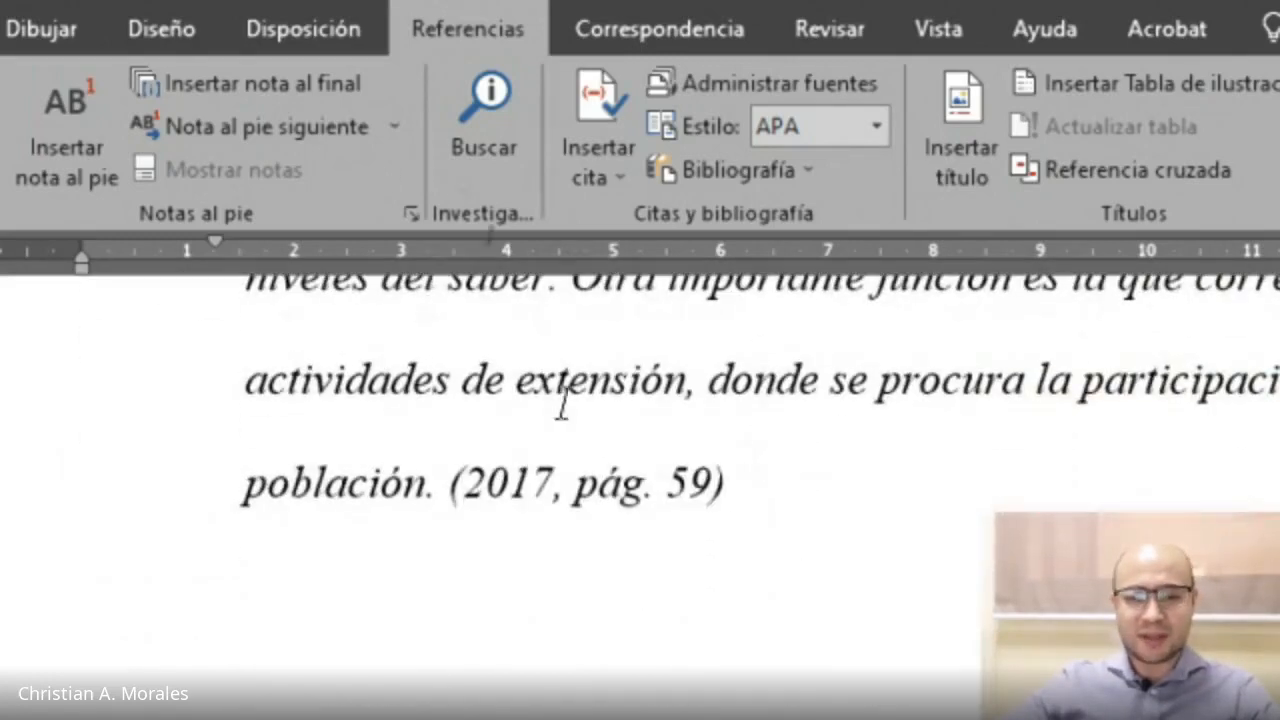
pyautogui.scroll(3, 560, 406)
pyautogui.scroll(-3, 637, 418)
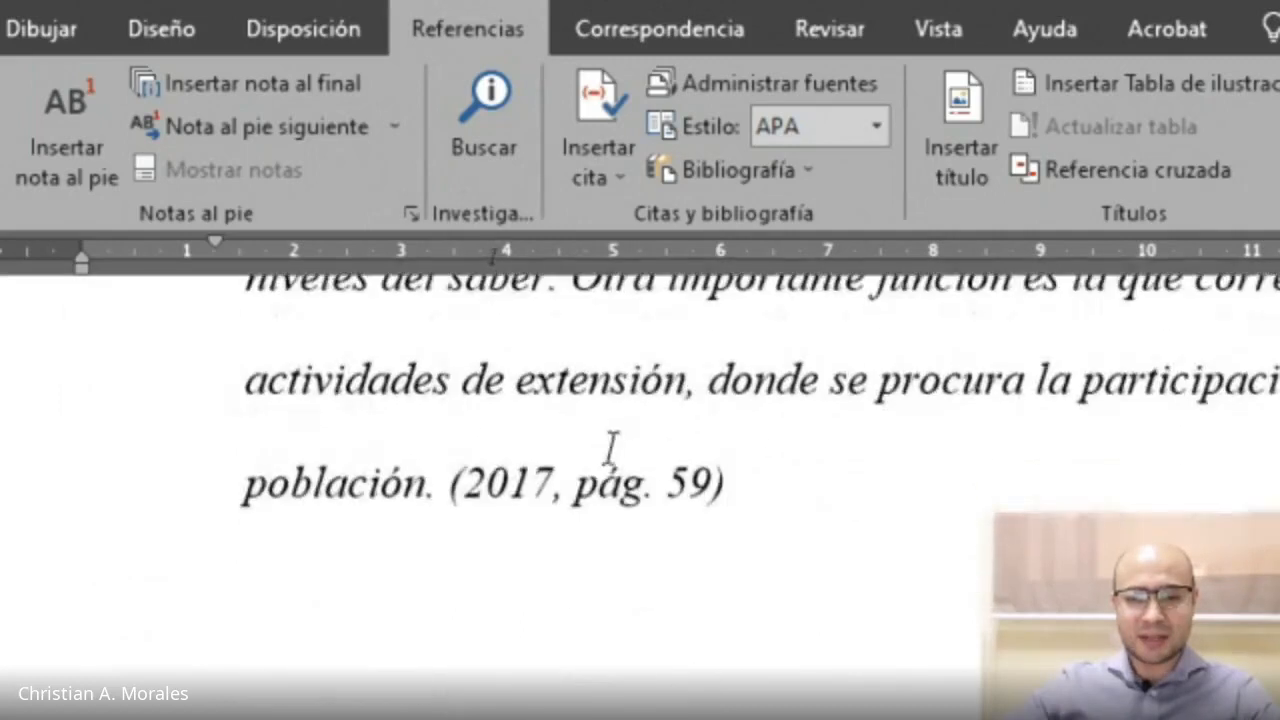
# Edit the citation to show the author again and suppress the year instead, keeping page 59.
pyautogui.click(512, 482)
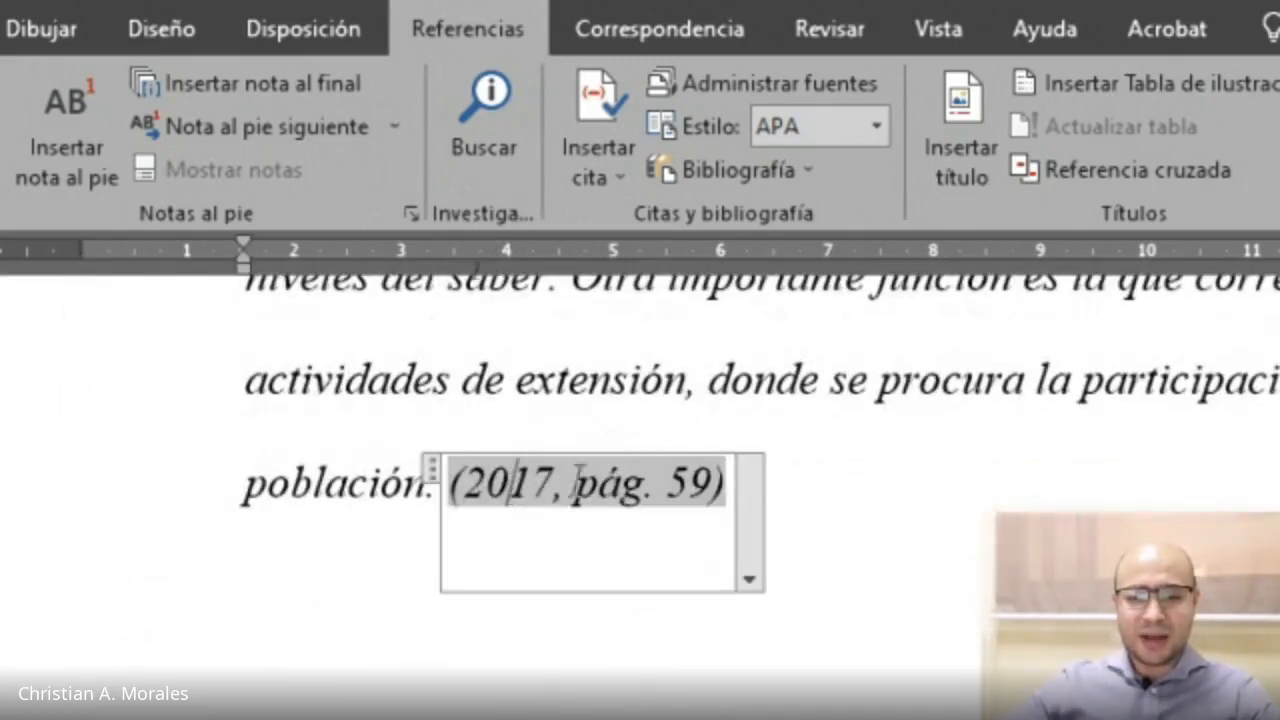
pyautogui.click(750, 495)
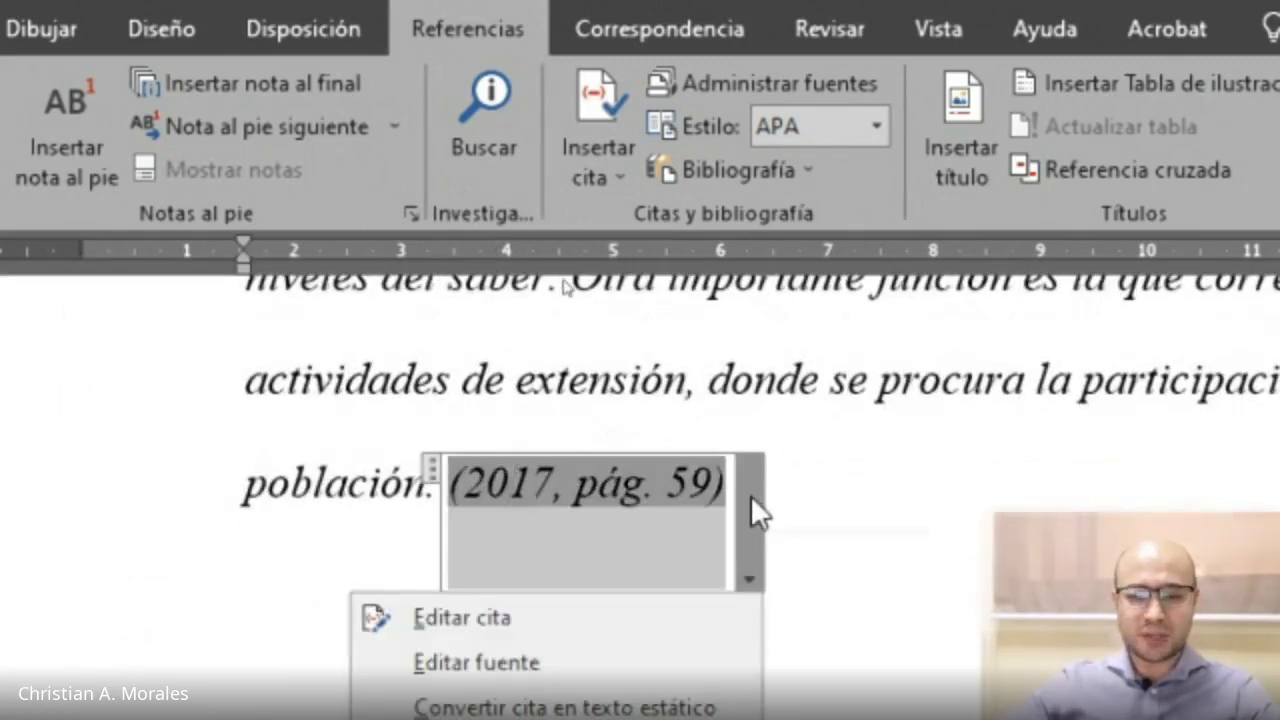
pyautogui.click(556, 611)
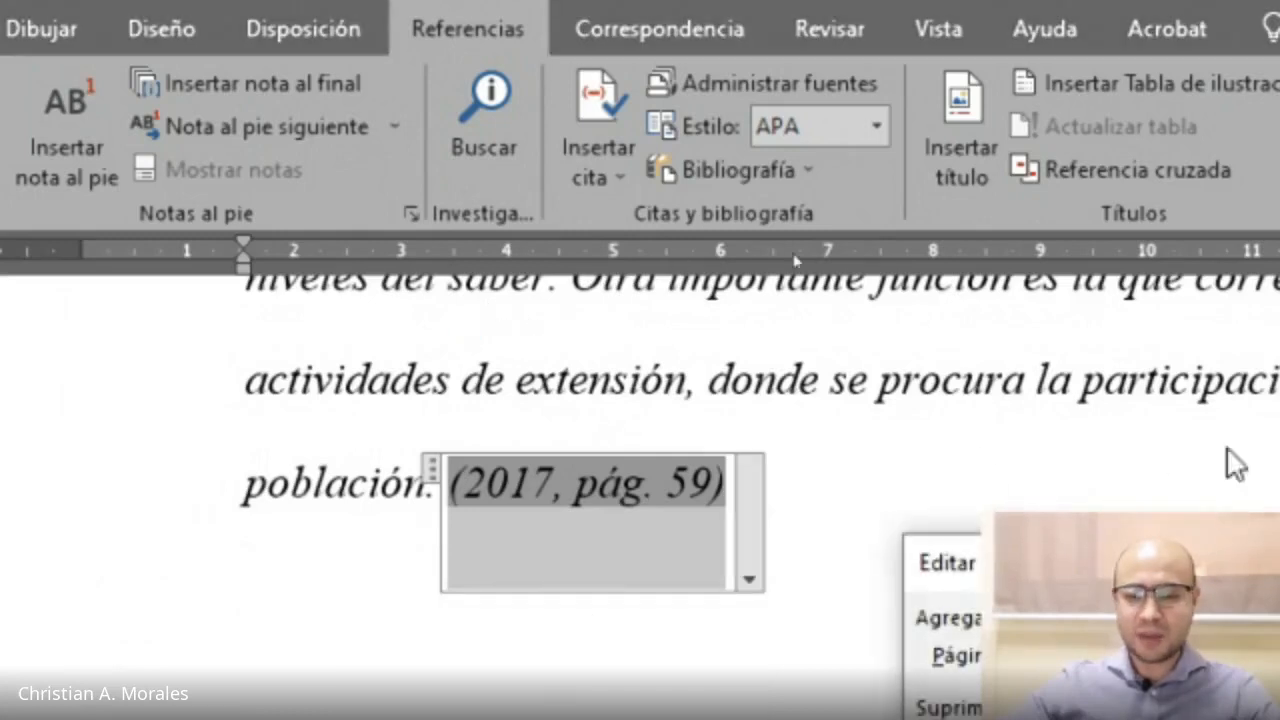
pyautogui.moveTo(655, 180); pyautogui.dragTo(177, 233)
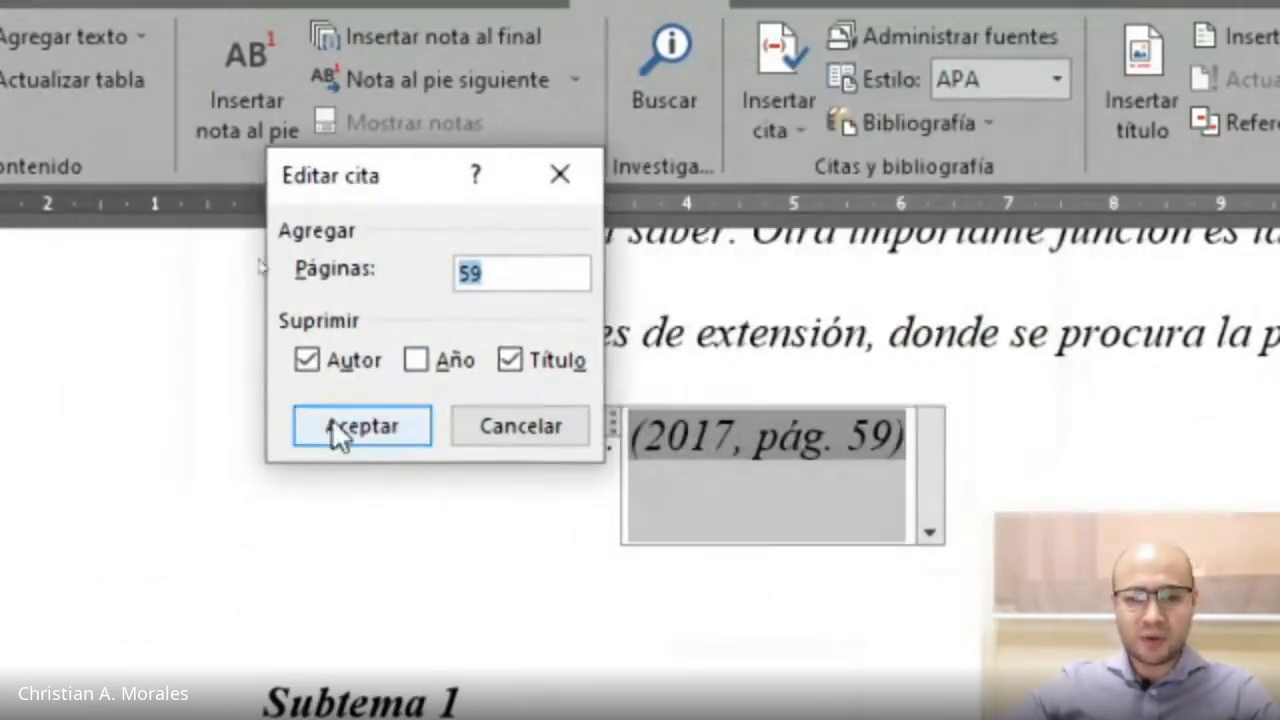
pyautogui.click(312, 362)
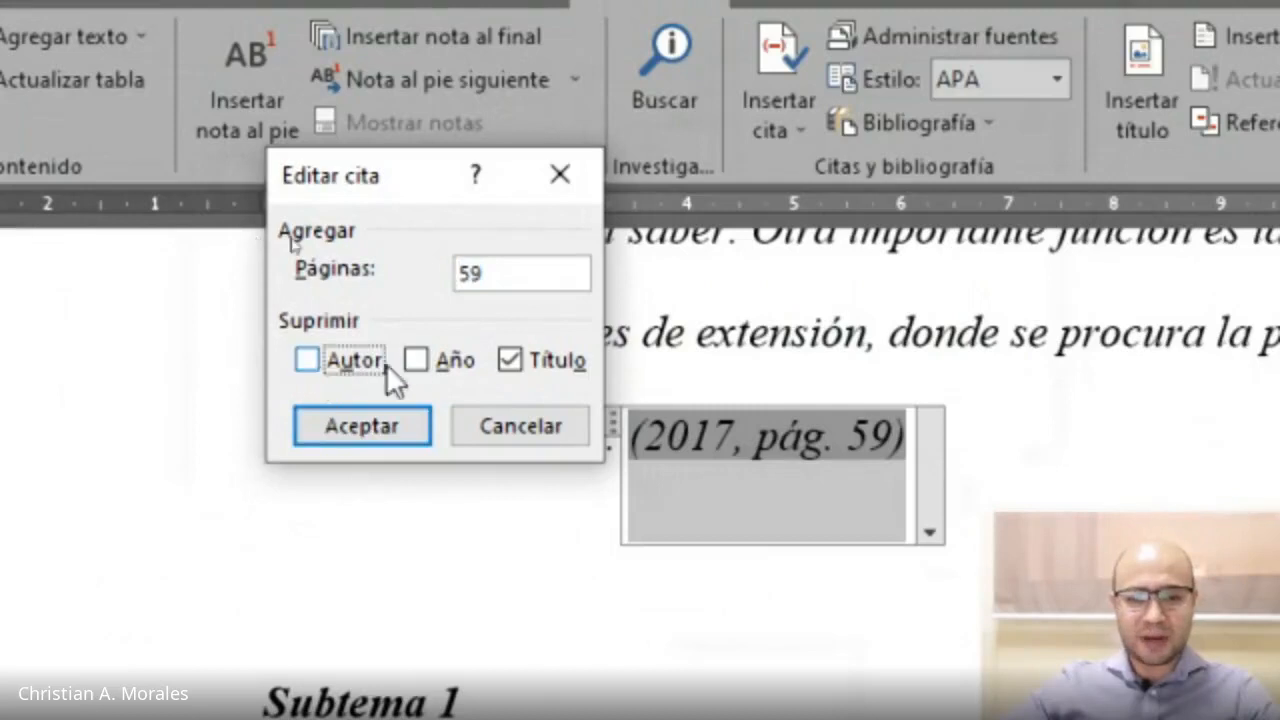
pyautogui.click(416, 359)
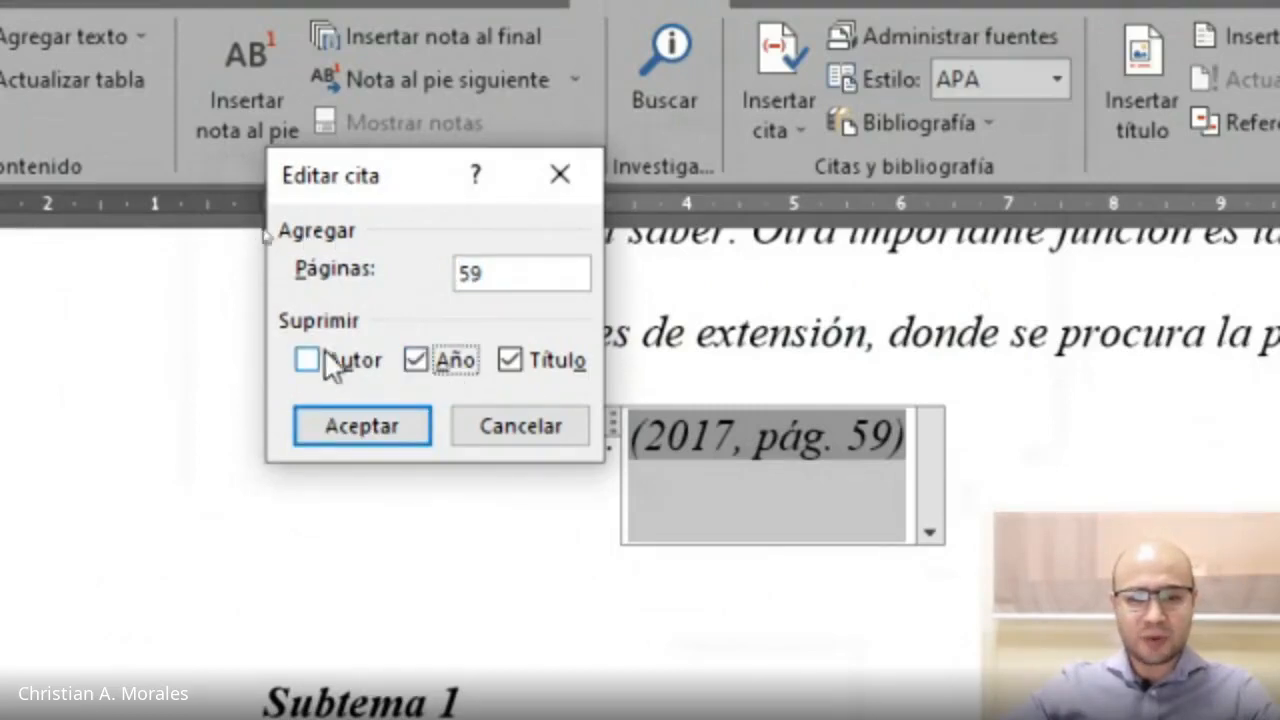
pyautogui.click(343, 427)
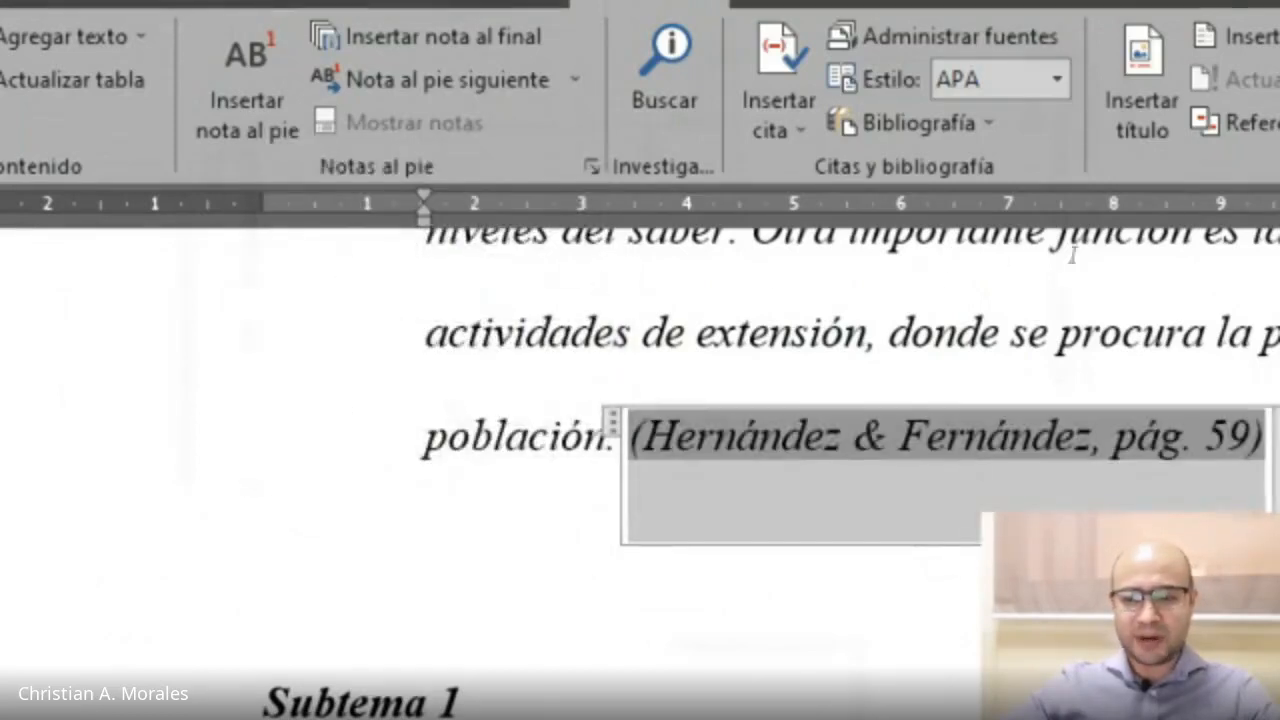
pyautogui.click(1012, 340)
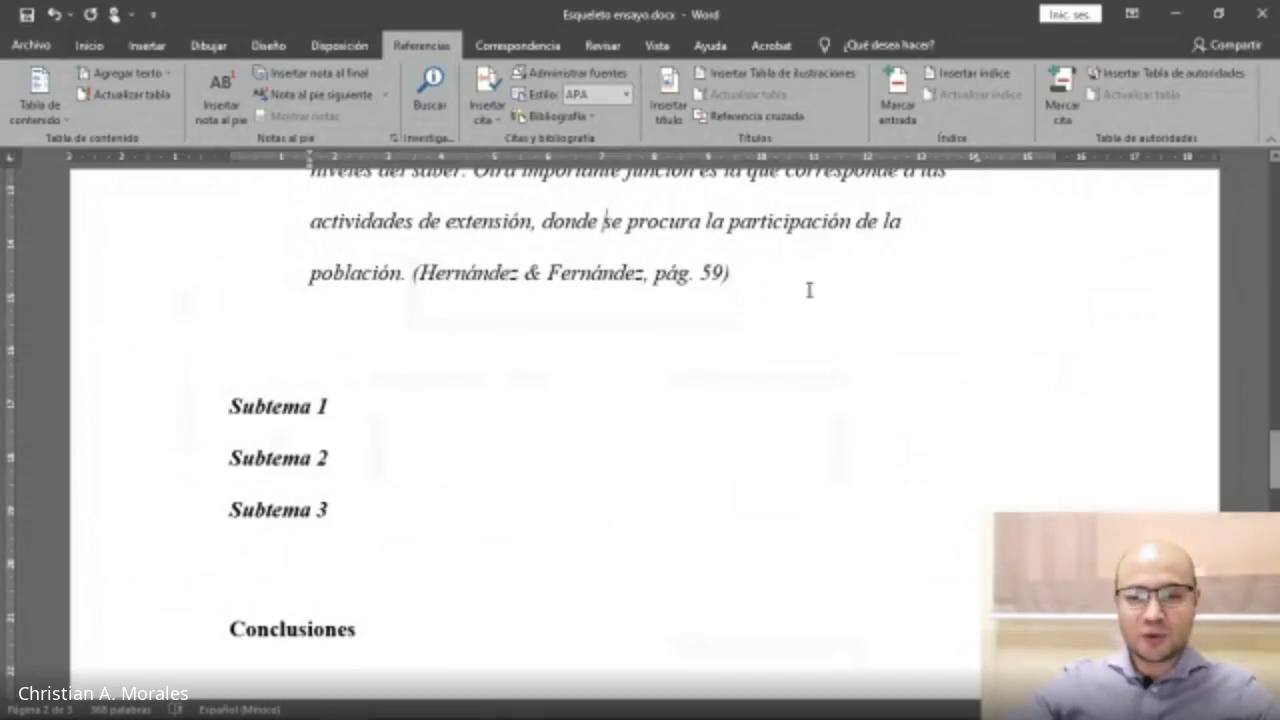
# Open the source manager and review the sources marked as cited in the current list.
pyautogui.scroll(5, 773, 348)
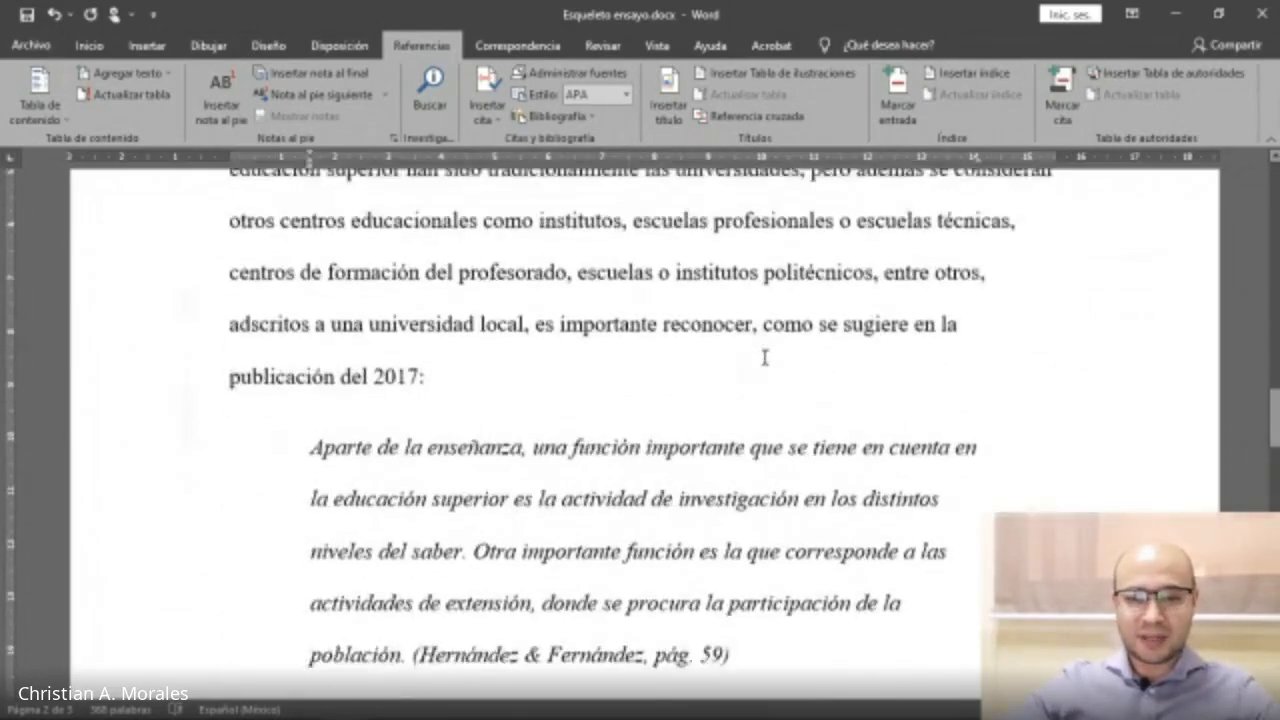
pyautogui.click(566, 74)
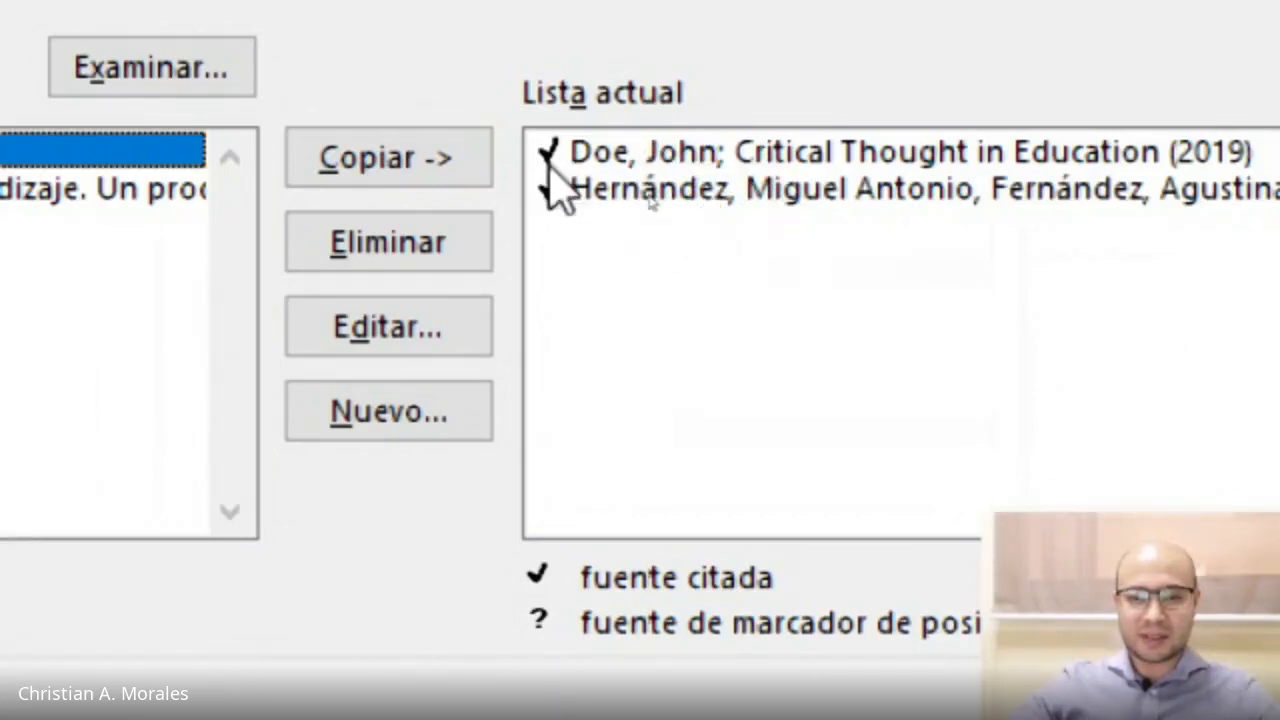
pyautogui.click(748, 155)
pyautogui.click(742, 188)
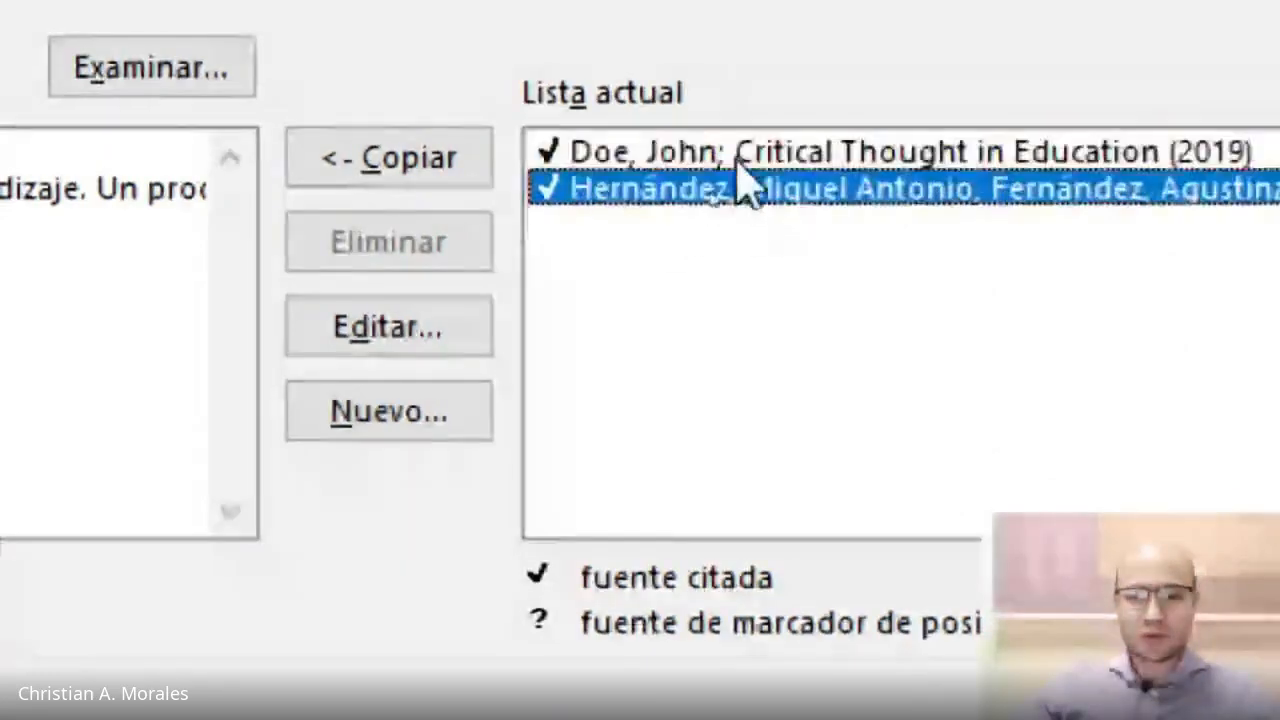
pyautogui.click(737, 157)
pyautogui.click(734, 191)
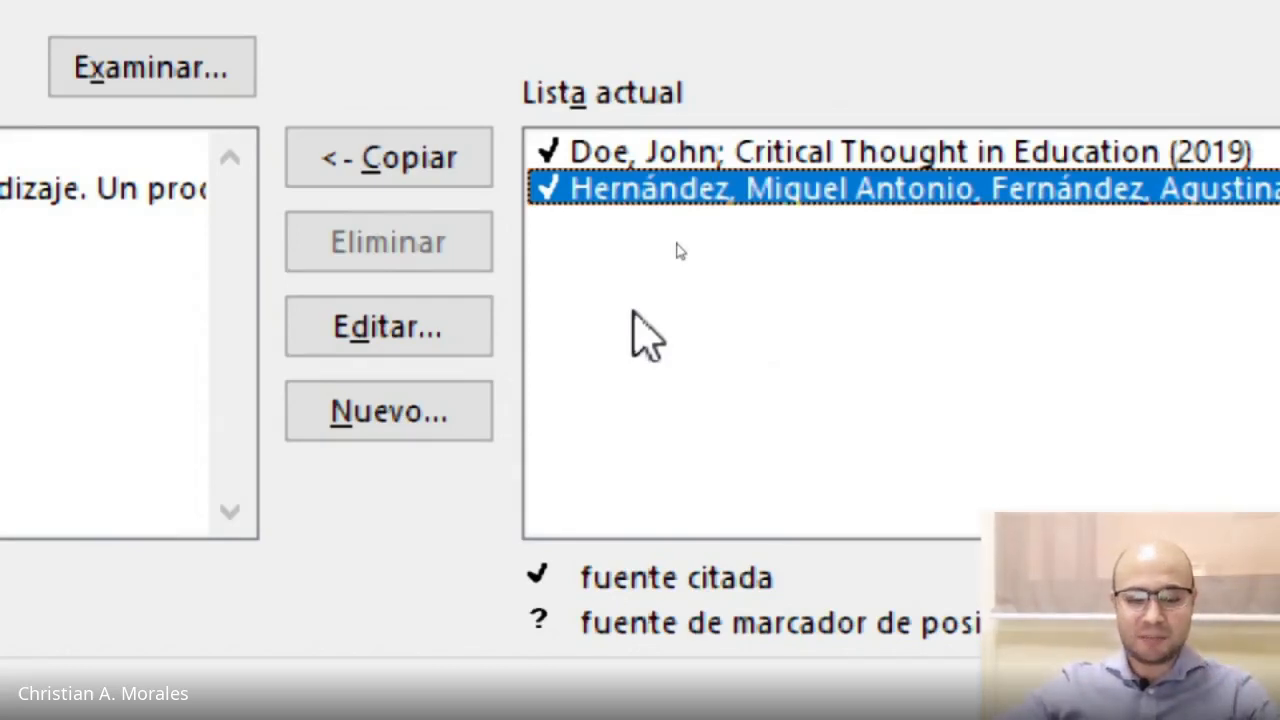
pyautogui.press('Escape')
pyautogui.press('Escape')
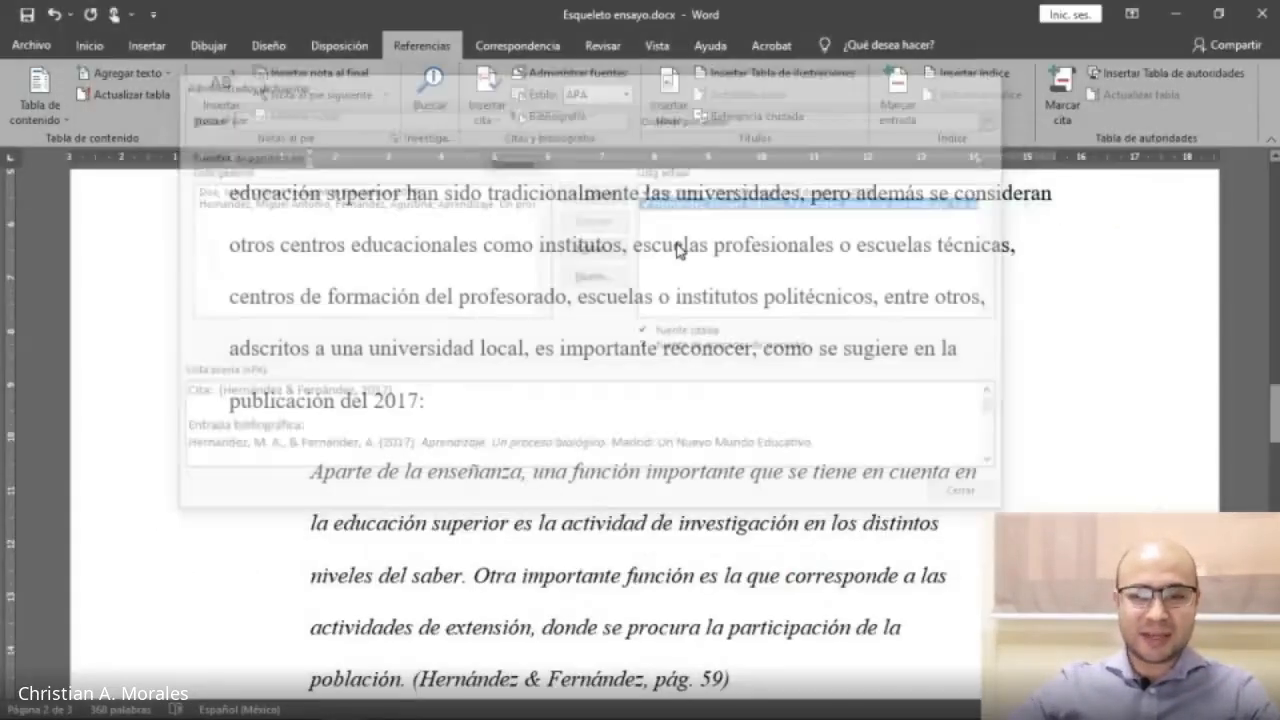
# Start a new empty paragraph below the 'Referencias bibliográficas' heading.
pyautogui.moveTo(484, 716)
pyautogui.scroll(-10, 583, 414)
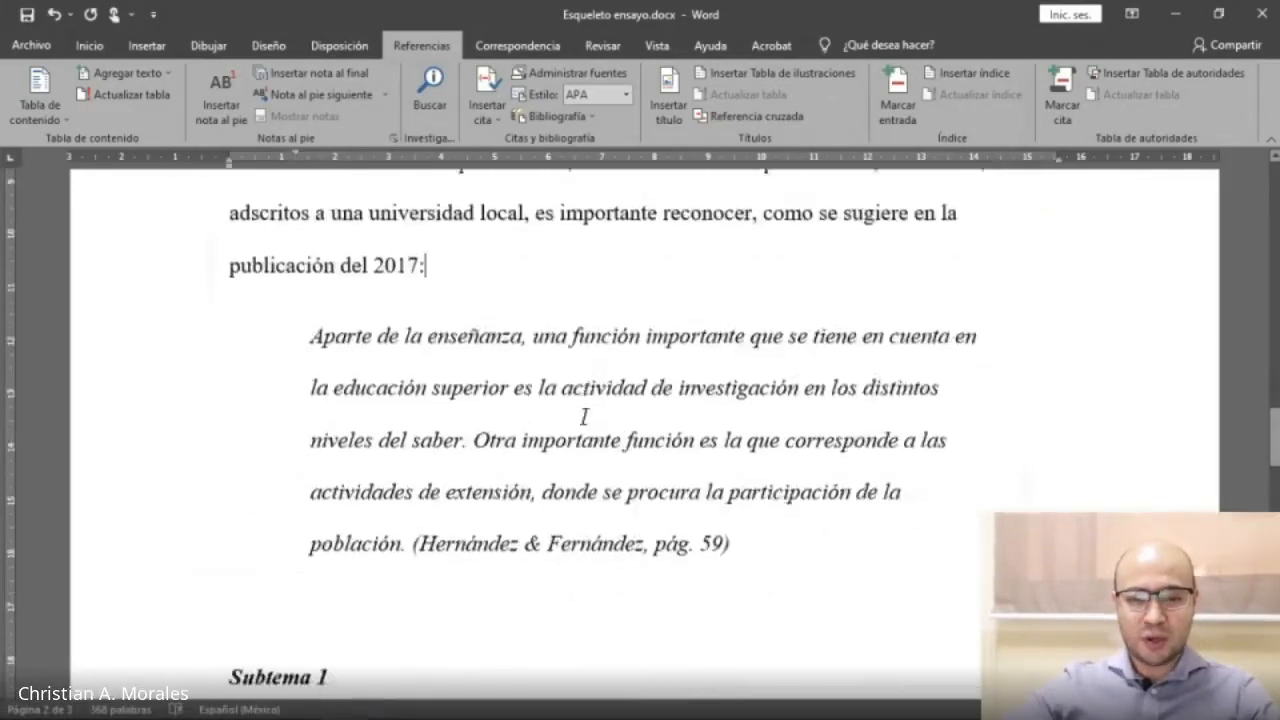
pyautogui.scroll(-10, 548, 390)
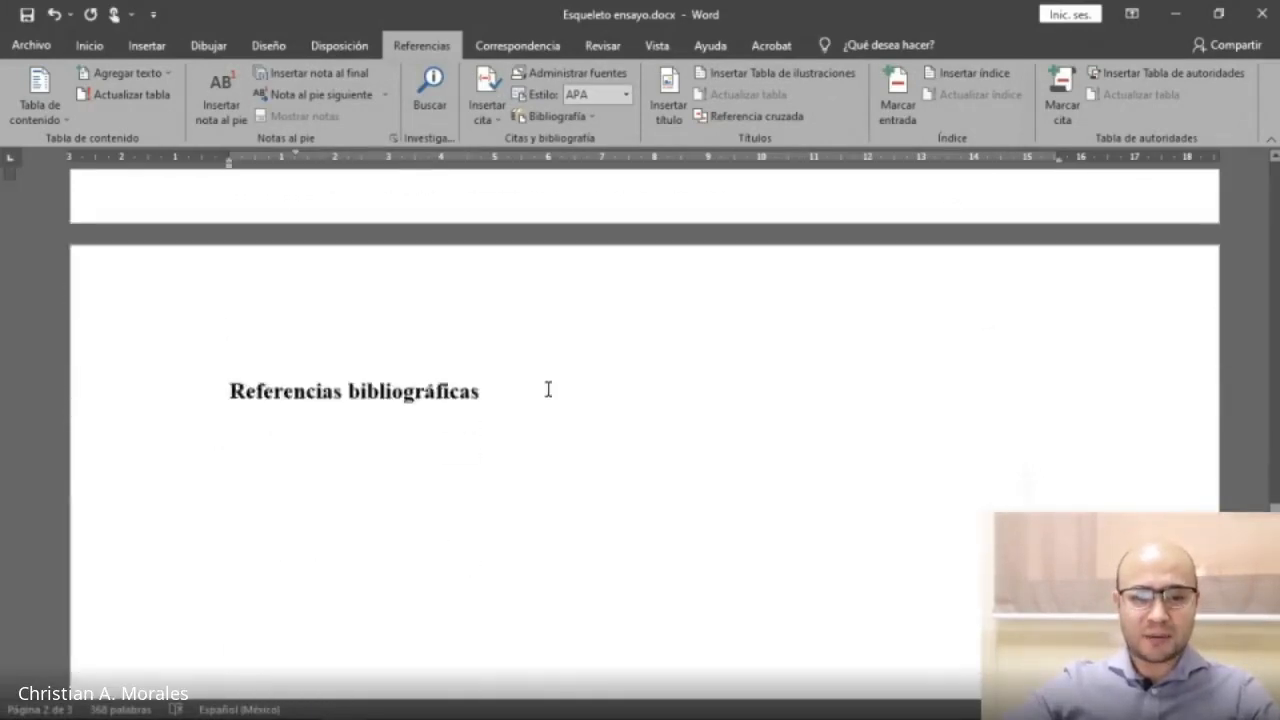
pyautogui.scroll(2, 549, 393)
pyautogui.click(486, 384)
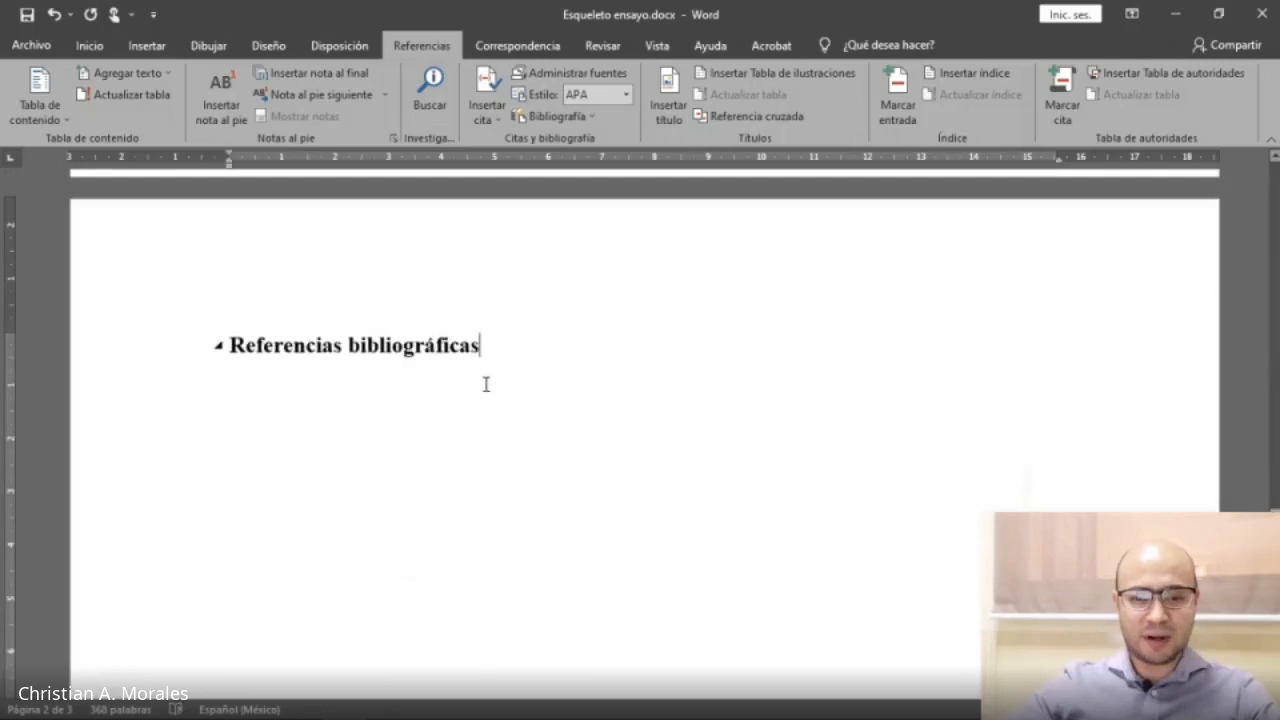
pyautogui.press('Return')
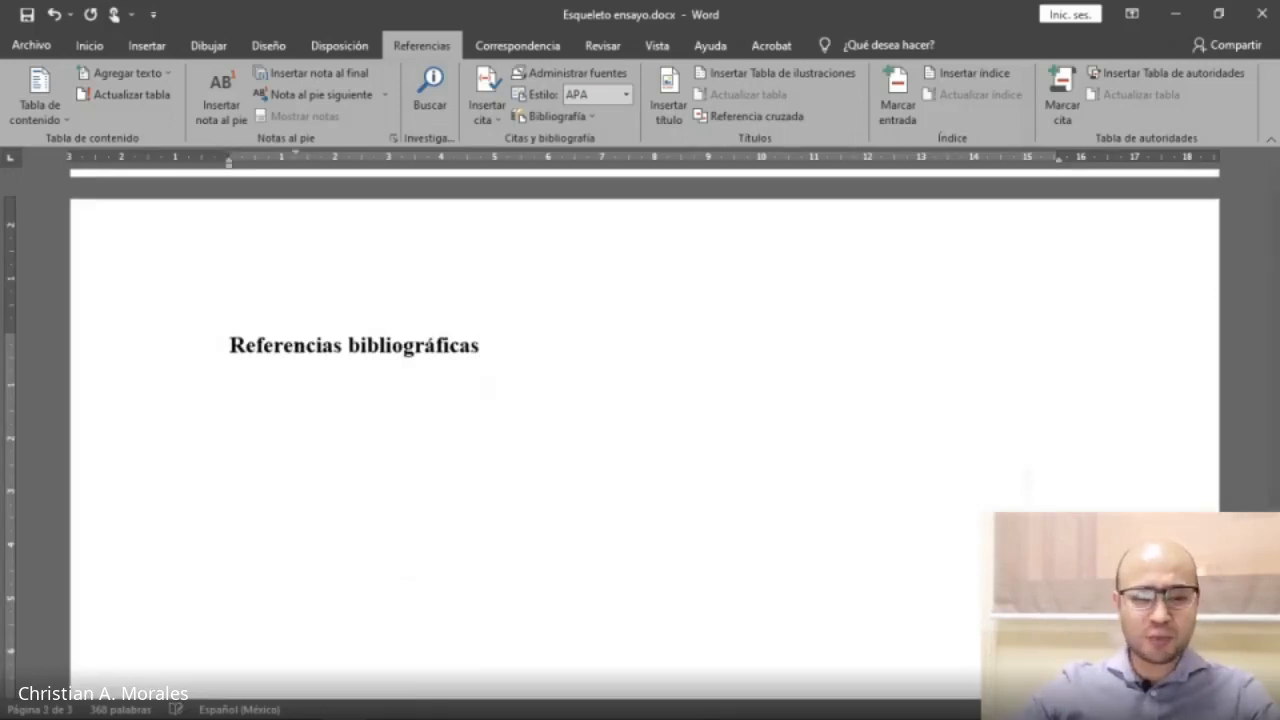
# Insert the built-in 'Bibliografía' bibliography on the empty line under the 'Referencias bibliográficas' heading.
pyautogui.scroll(-1, 297, 394)
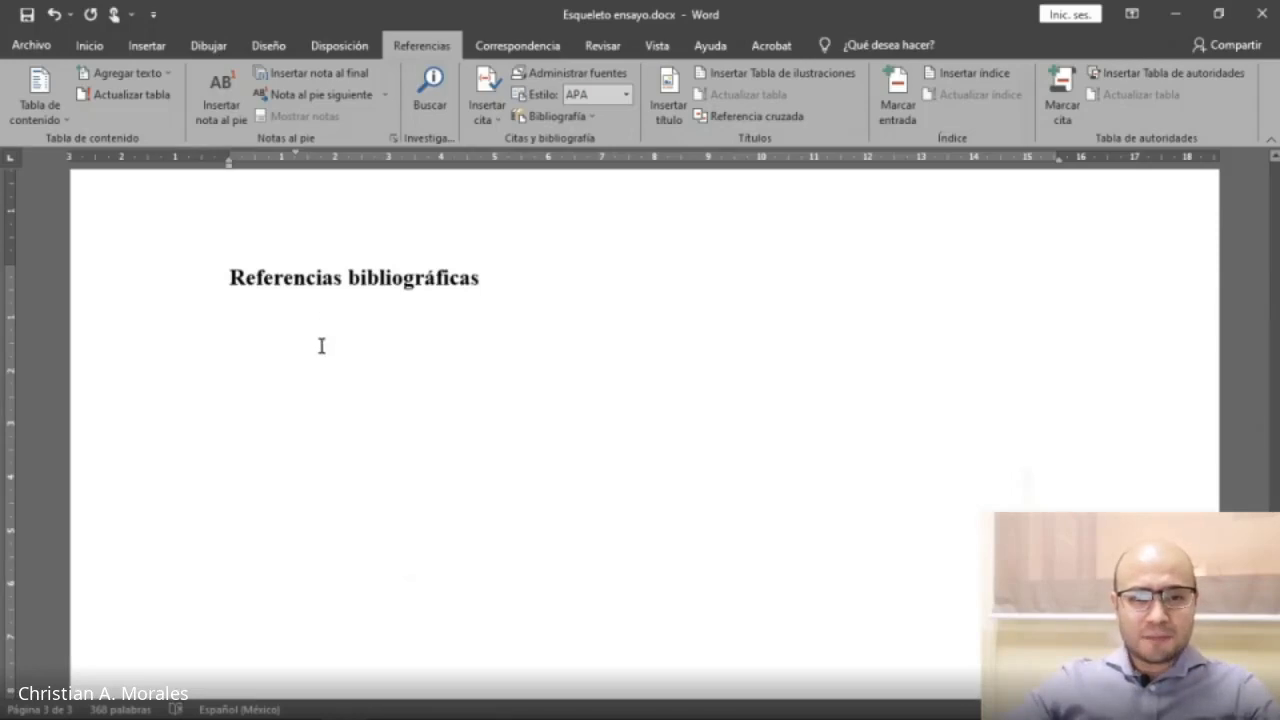
pyautogui.moveTo(232, 274); pyautogui.dragTo(470, 276)
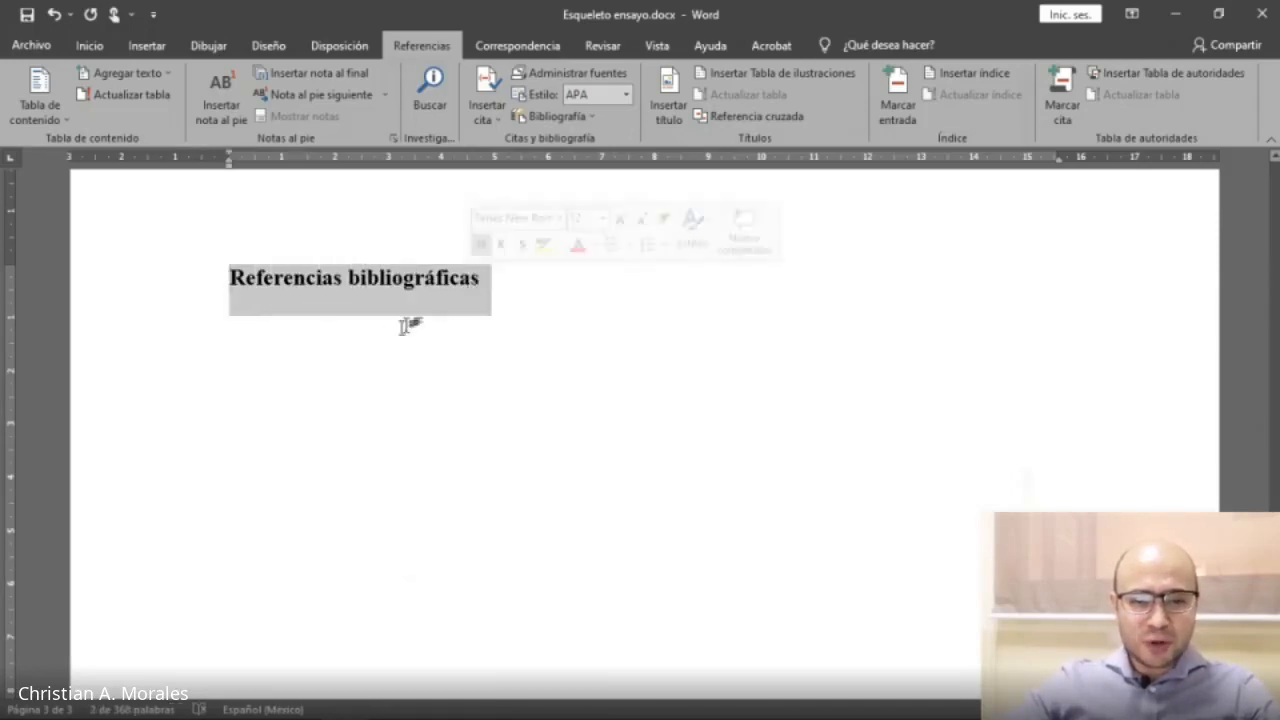
pyautogui.scroll(6, 386, 329)
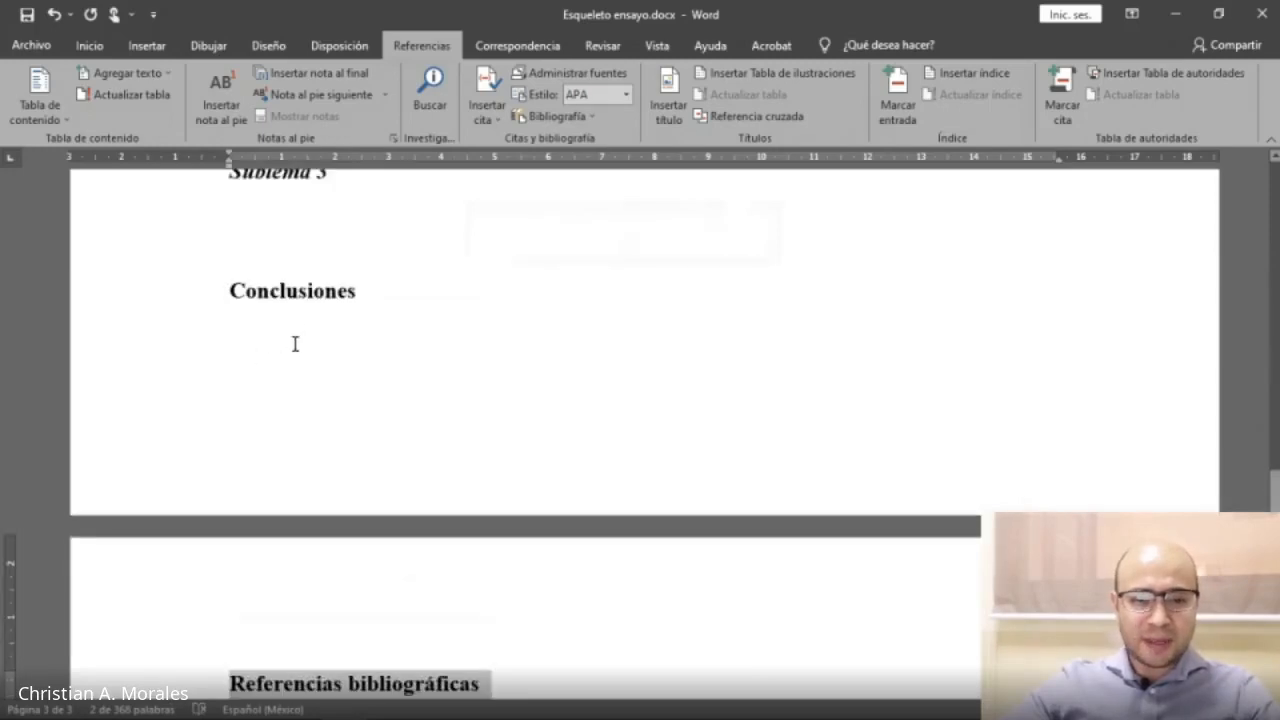
pyautogui.scroll(-3, 295, 343)
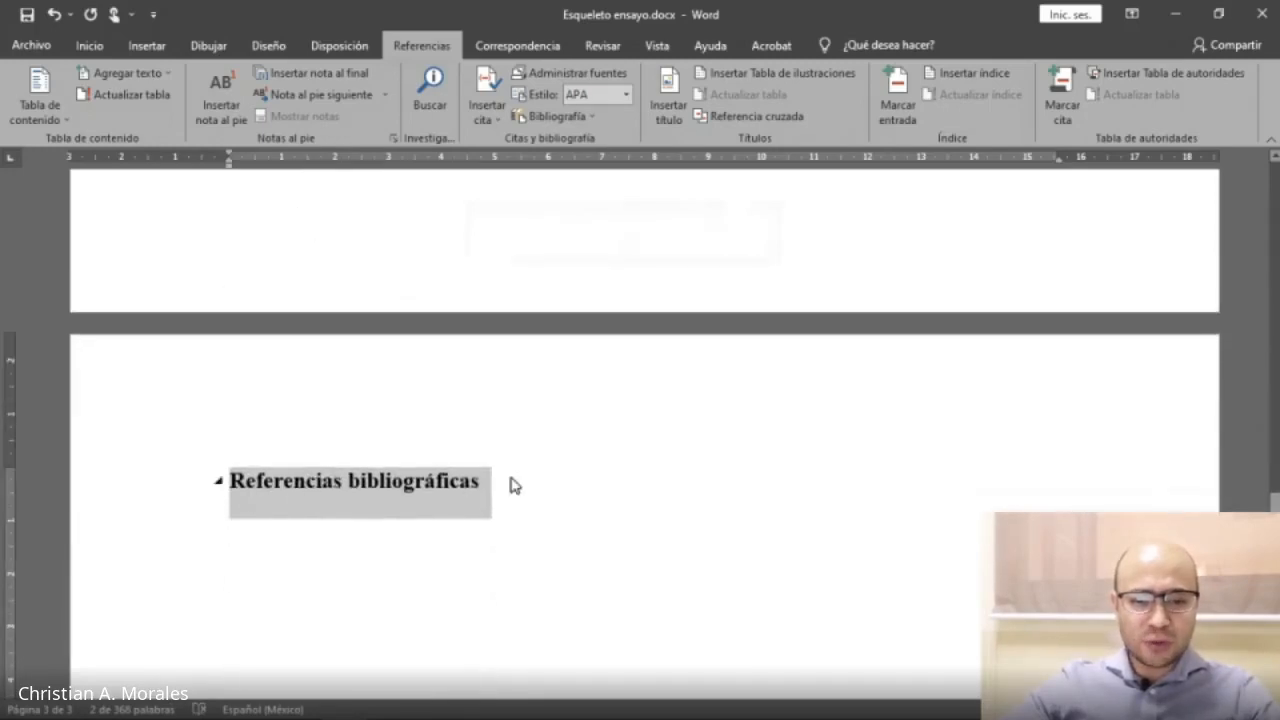
pyautogui.click(510, 485)
pyautogui.scroll(-3, 512, 477)
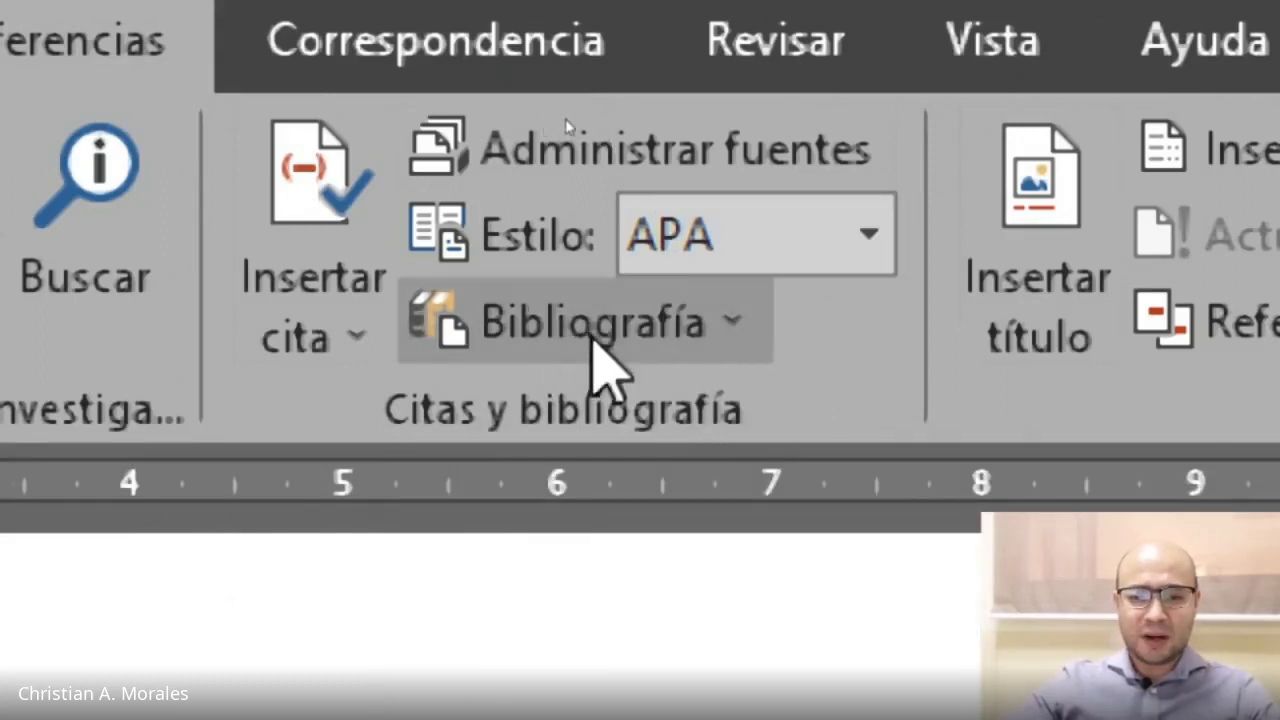
pyautogui.click(710, 322)
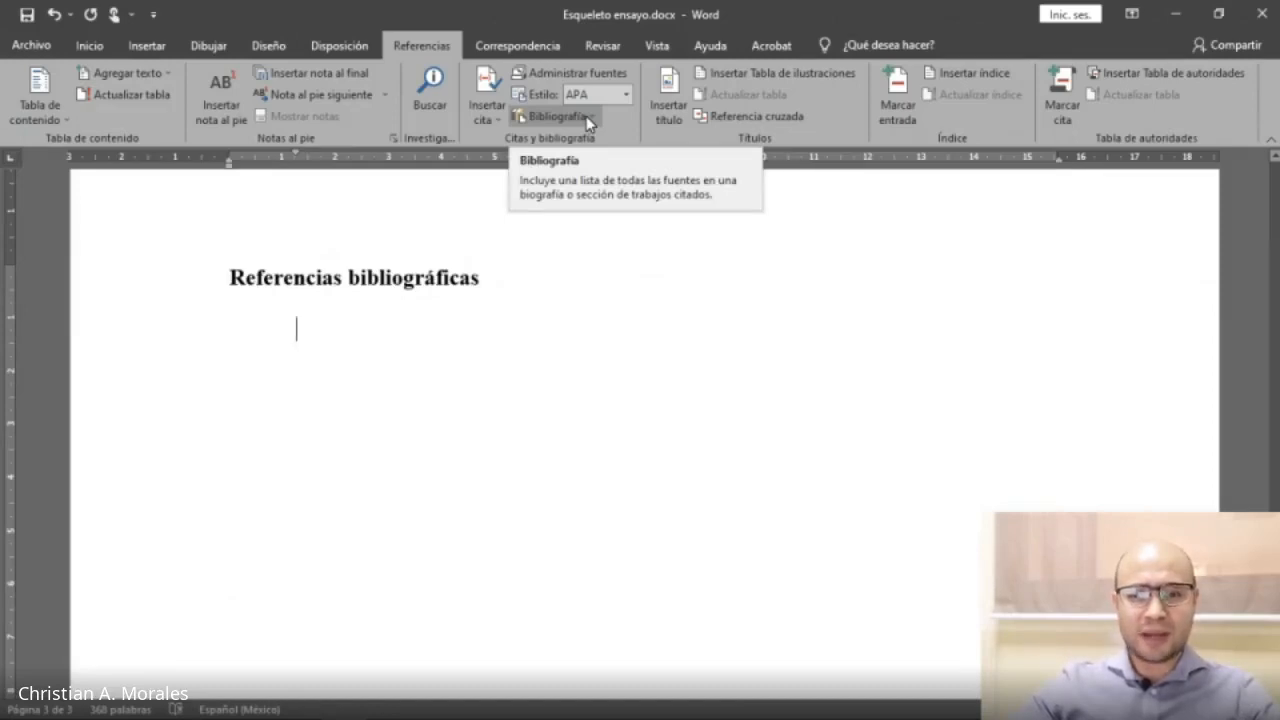
pyautogui.click(586, 116)
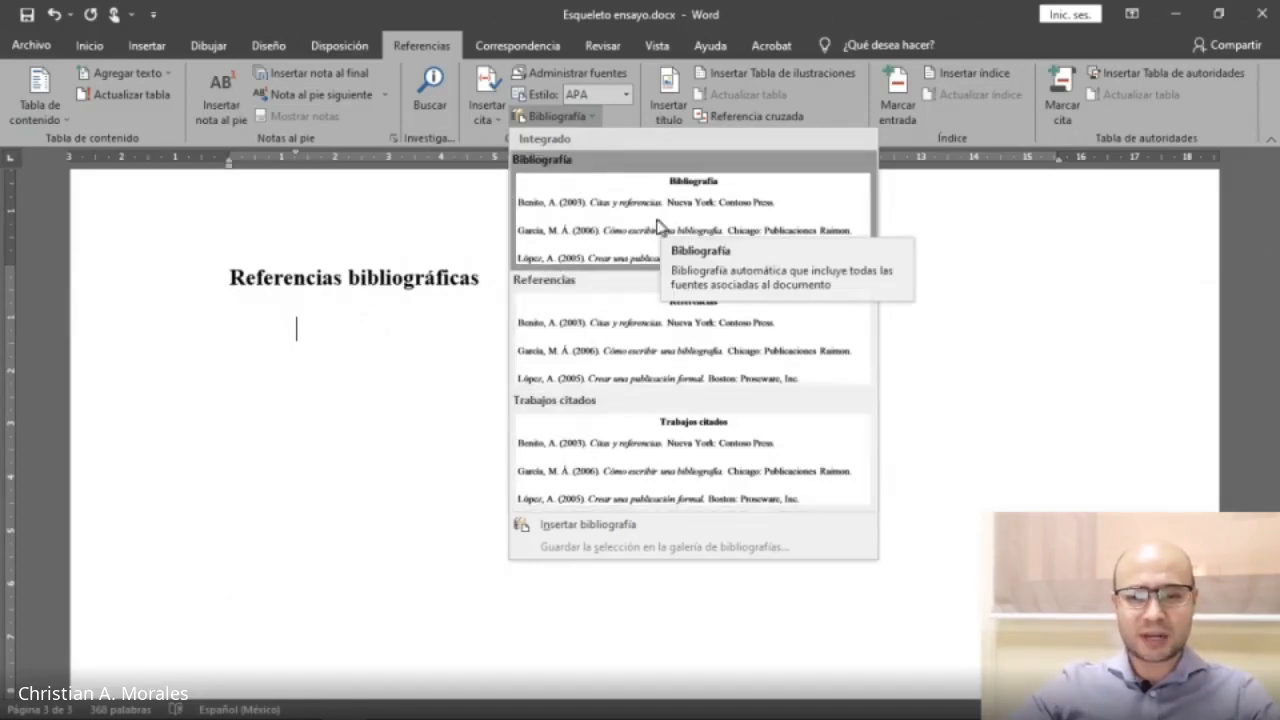
pyautogui.click(728, 212)
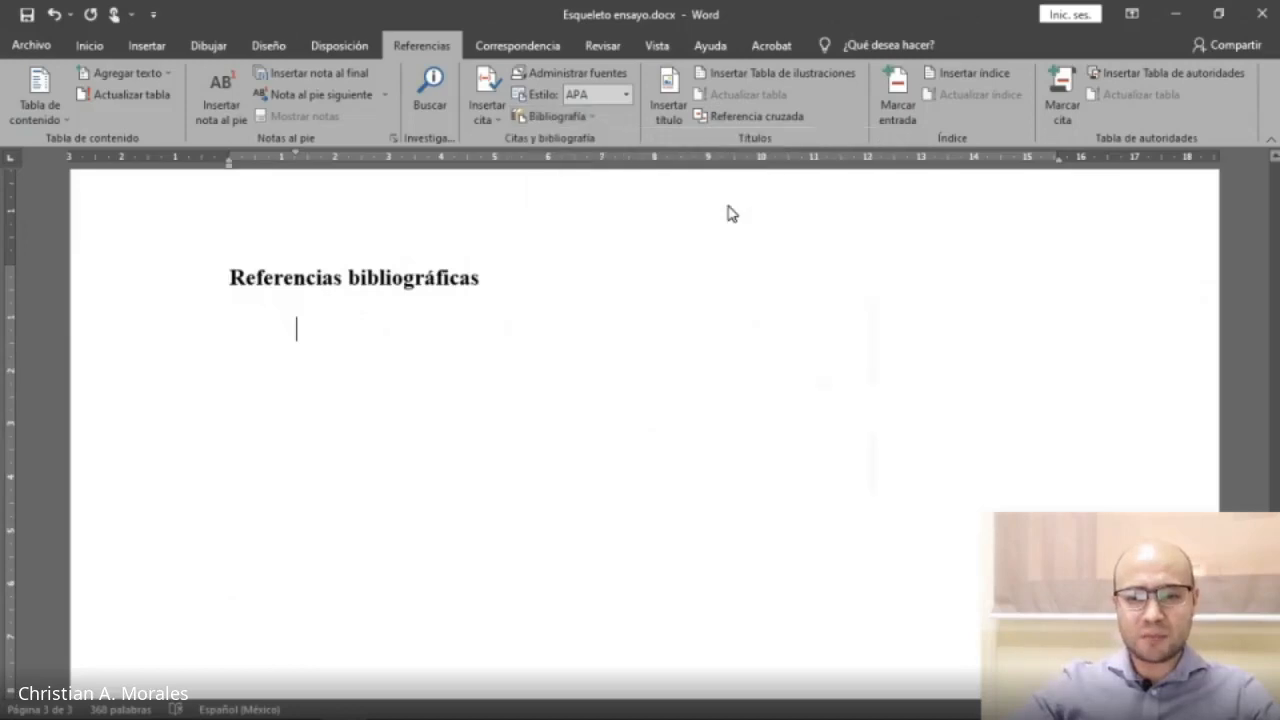